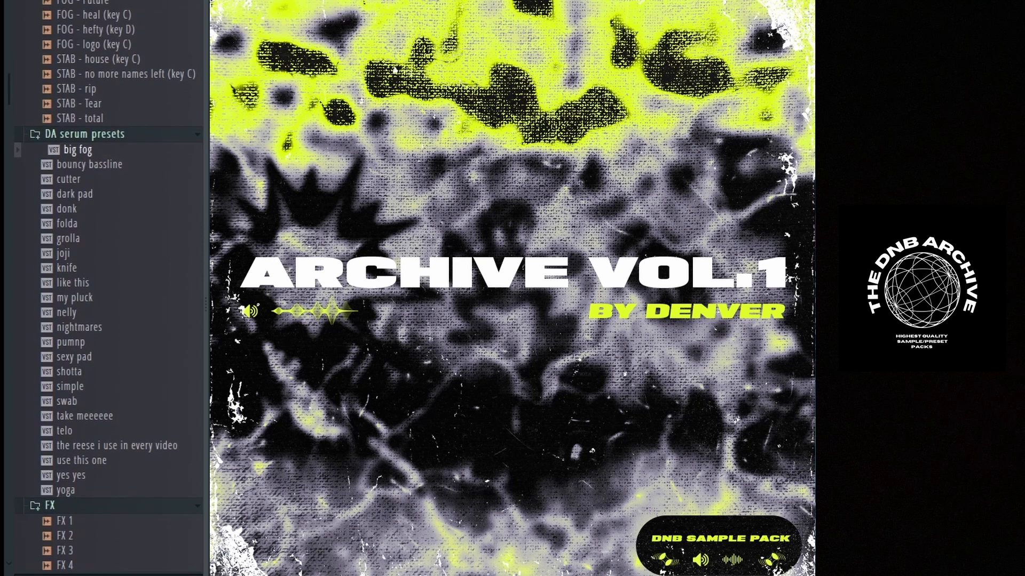
{"action": "left_click", "coordinate": [83, 165]}
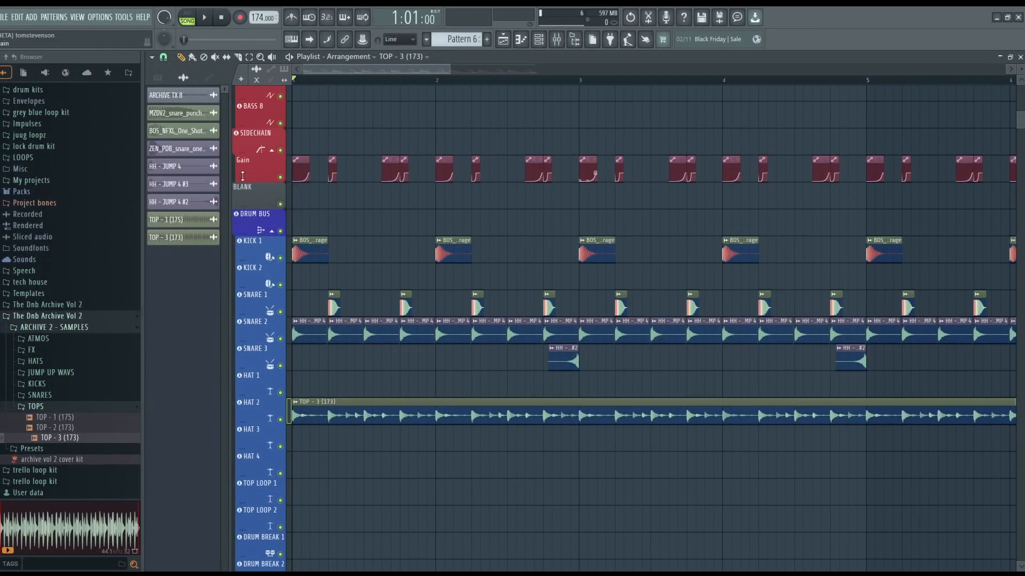
- Solo the KICK 1 track, enable SNARE 1 alongside it and play the basic kick and snare pattern from the start
{"action": "scroll", "coordinate": [302, 258], "scroll_direction": "up", "scroll_amount": 3, "text": "ctrl"}
{"action": "right_click", "coordinate": [281, 258]}
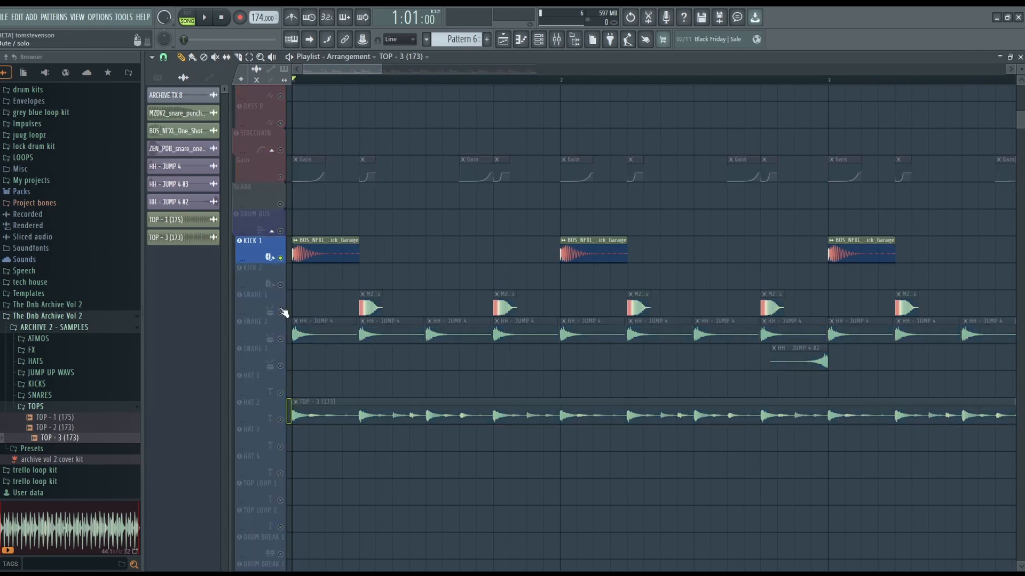
{"action": "left_click", "coordinate": [281, 312]}
{"action": "scroll", "coordinate": [311, 327], "scroll_direction": "down", "scroll_amount": 2}
{"action": "key", "text": "space"}
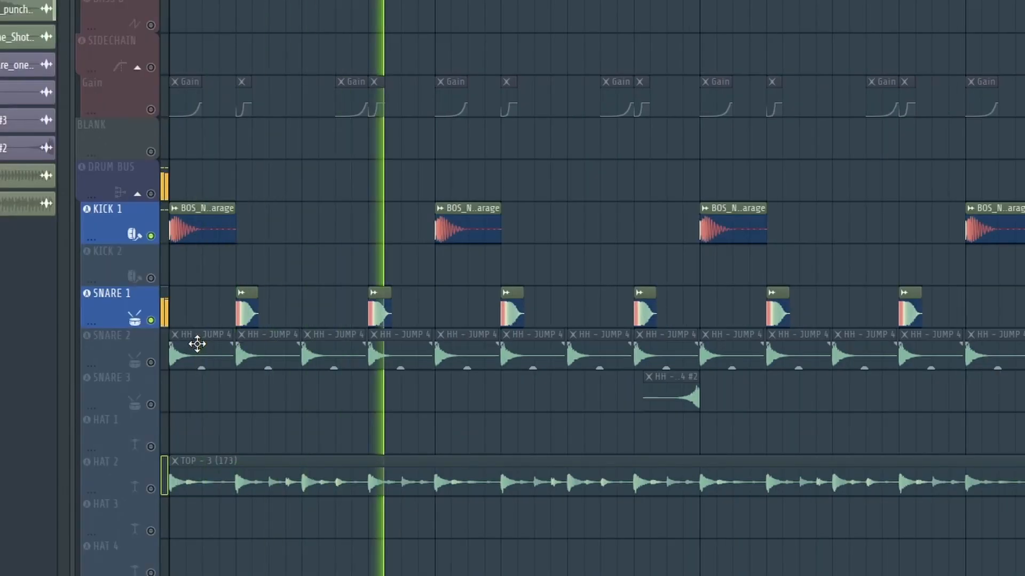
{"action": "scroll", "coordinate": [197, 344], "scroll_direction": "down", "scroll_amount": 2}
{"action": "key", "text": "space"}
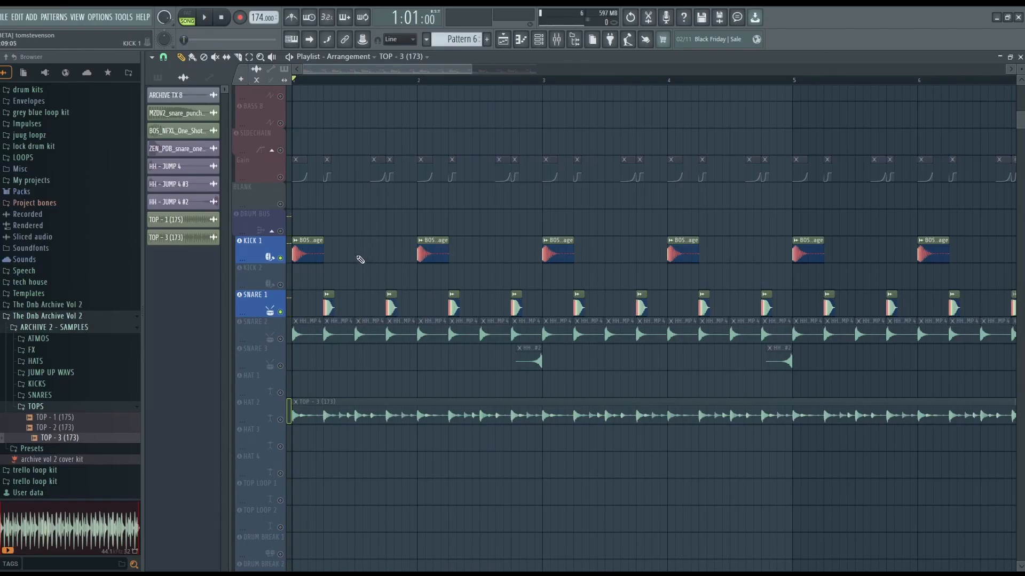
{"action": "key", "text": "space"}
{"action": "scroll", "coordinate": [298, 326], "scroll_direction": "up", "scroll_amount": 2}
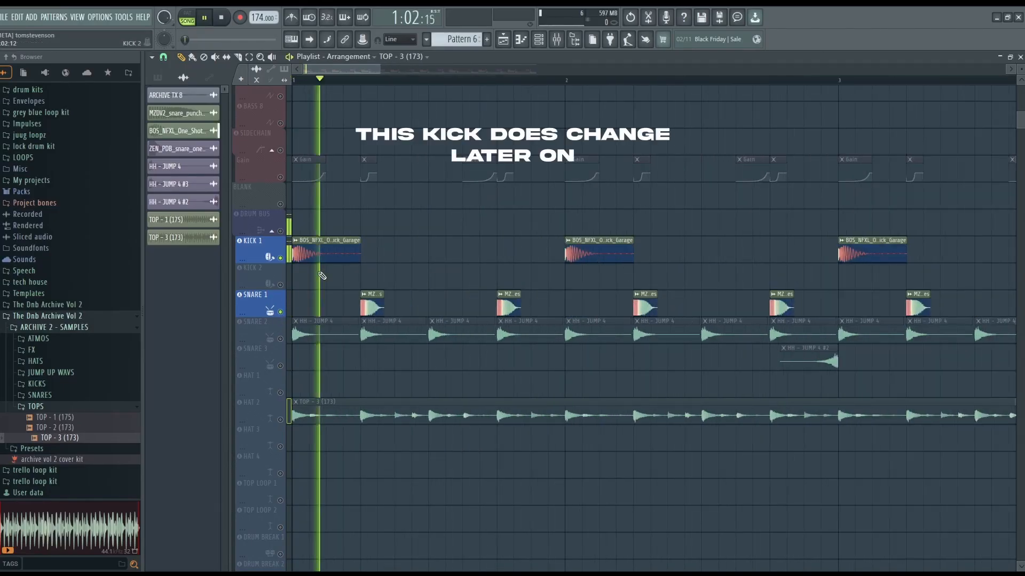
{"action": "key", "text": "space"}
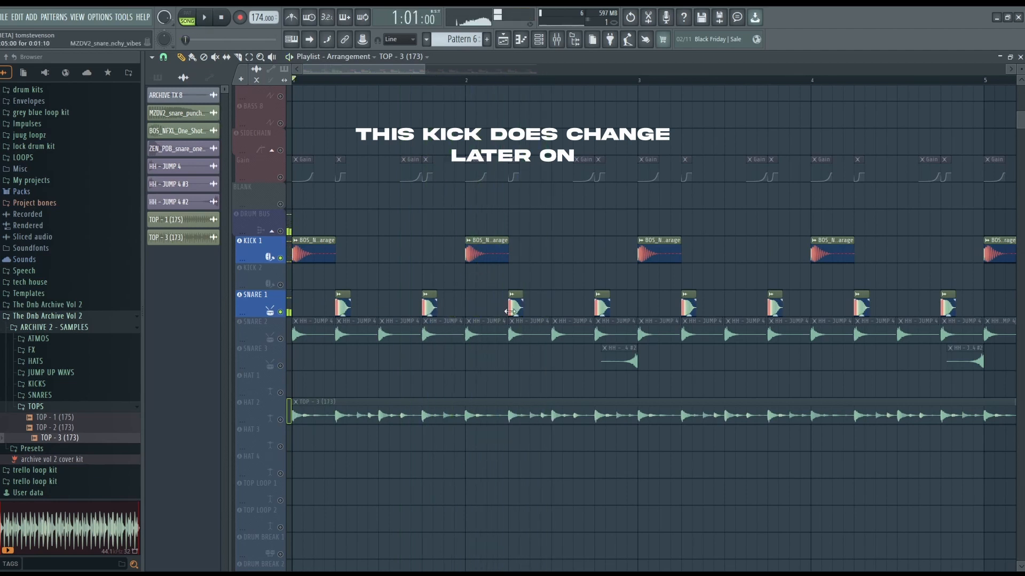
{"action": "scroll", "coordinate": [466, 421], "scroll_direction": "down", "scroll_amount": 2}
{"action": "scroll", "coordinate": [268, 350], "scroll_direction": "up", "scroll_amount": 3}
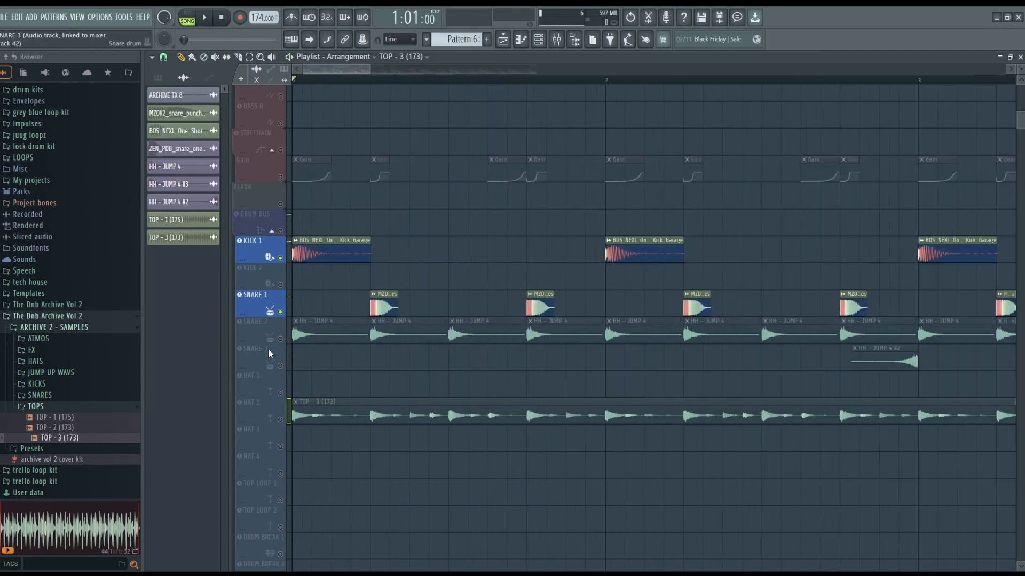
- Enable the SNARE 2 track and play the HH - JUMP 4 layer together with the kick and snare
{"action": "left_click", "coordinate": [281, 340]}
{"action": "scroll", "coordinate": [269, 350], "scroll_direction": "up", "scroll_amount": 1}
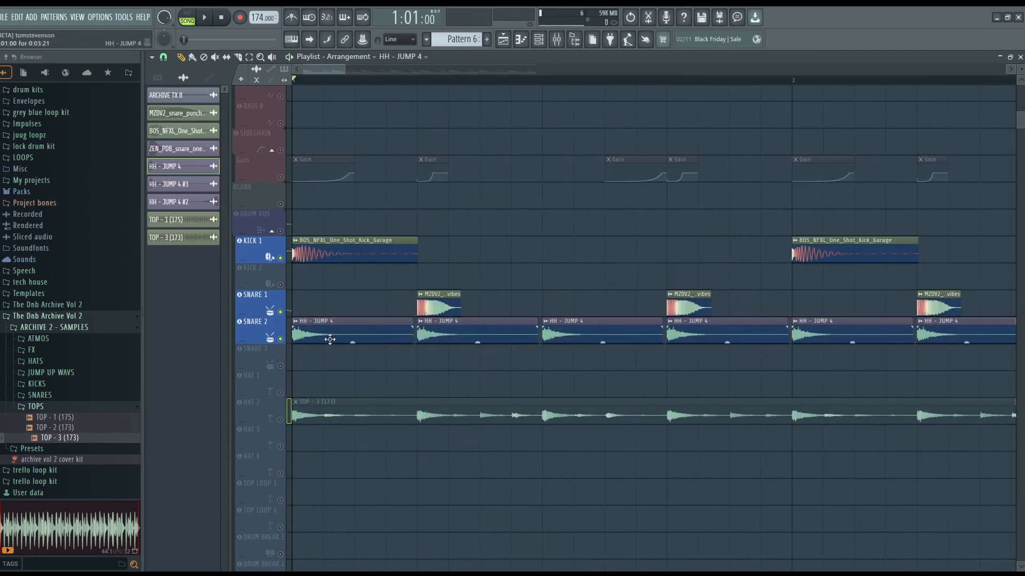
{"action": "scroll", "coordinate": [329, 340], "scroll_direction": "down", "scroll_amount": 1}
{"action": "key", "text": "space"}
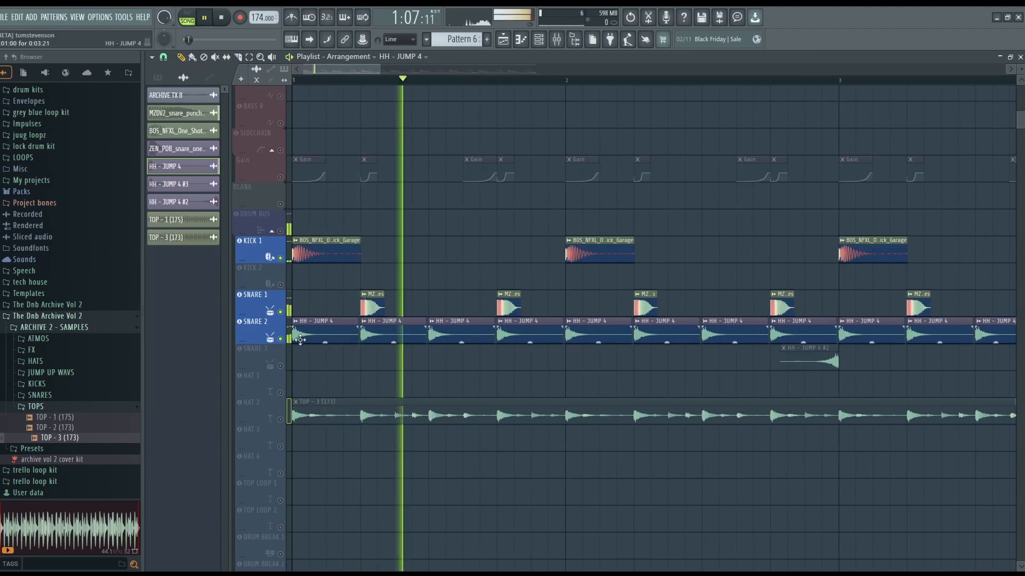
{"action": "scroll", "coordinate": [347, 351], "scroll_direction": "down", "scroll_amount": 1}
{"action": "key", "text": "space"}
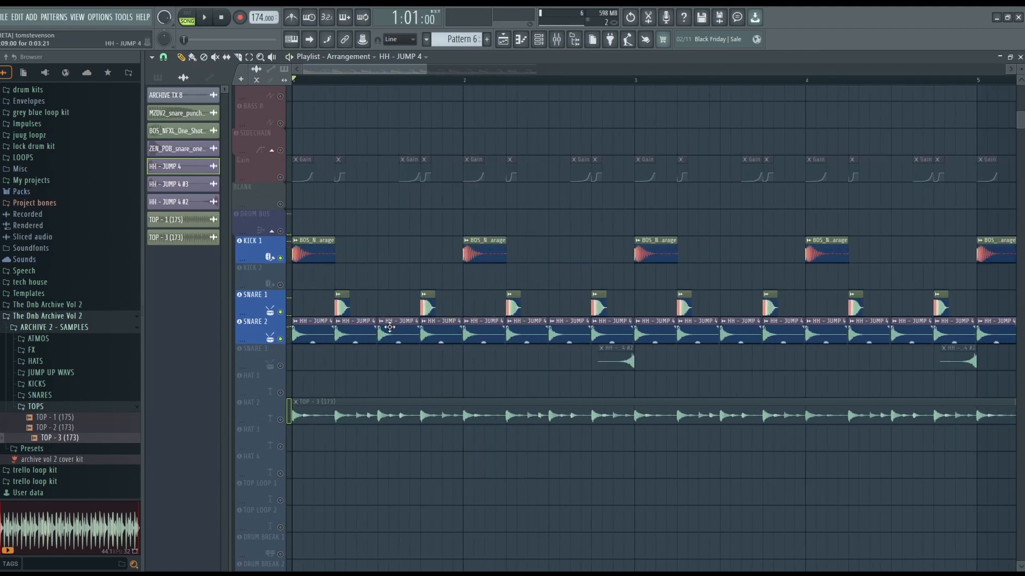
{"action": "key", "text": "space"}
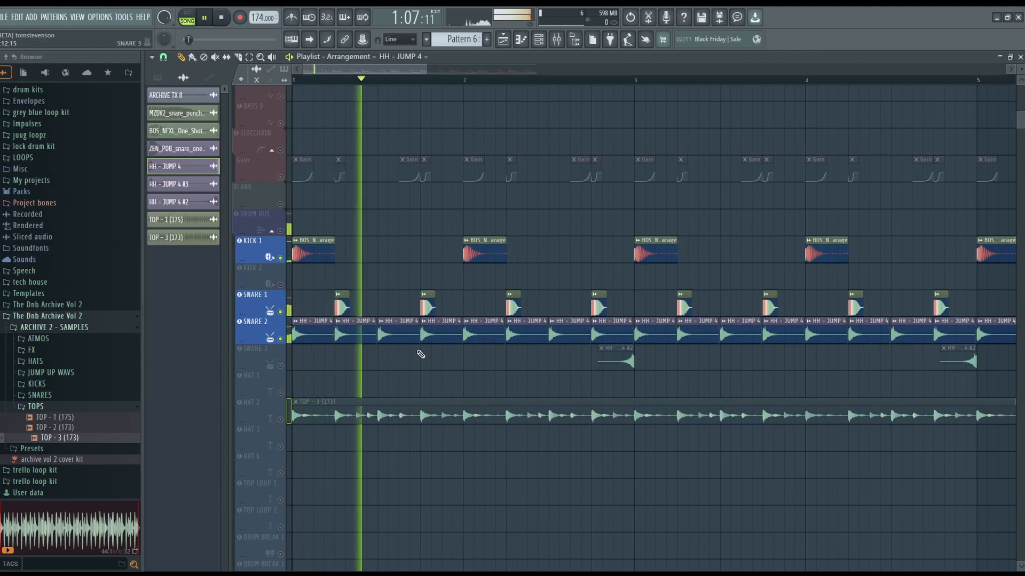
{"action": "scroll", "coordinate": [451, 380], "scroll_direction": "up", "scroll_amount": 2}
{"action": "key", "text": "space"}
{"action": "scroll", "coordinate": [483, 371], "scroll_direction": "up", "scroll_amount": 1}
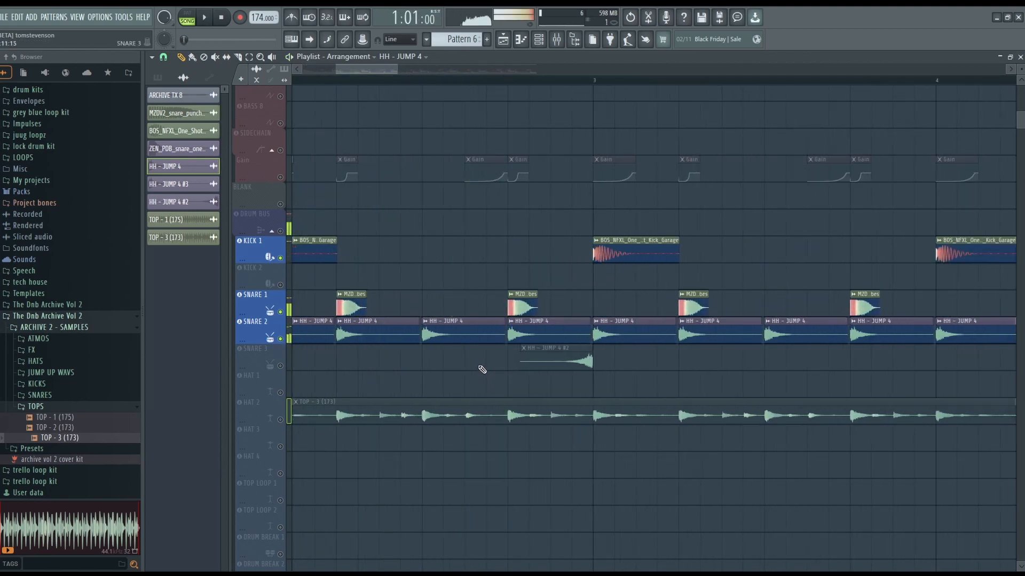
- Inspect the HH - JUMP 4 sample's settings, enable the SNARE 3 track and play the drums from the third beat of bar 1
{"action": "double_click", "coordinate": [354, 327]}
{"action": "left_click", "coordinate": [547, 205]}
{"action": "scroll", "coordinate": [374, 359], "scroll_direction": "down", "scroll_amount": 4}
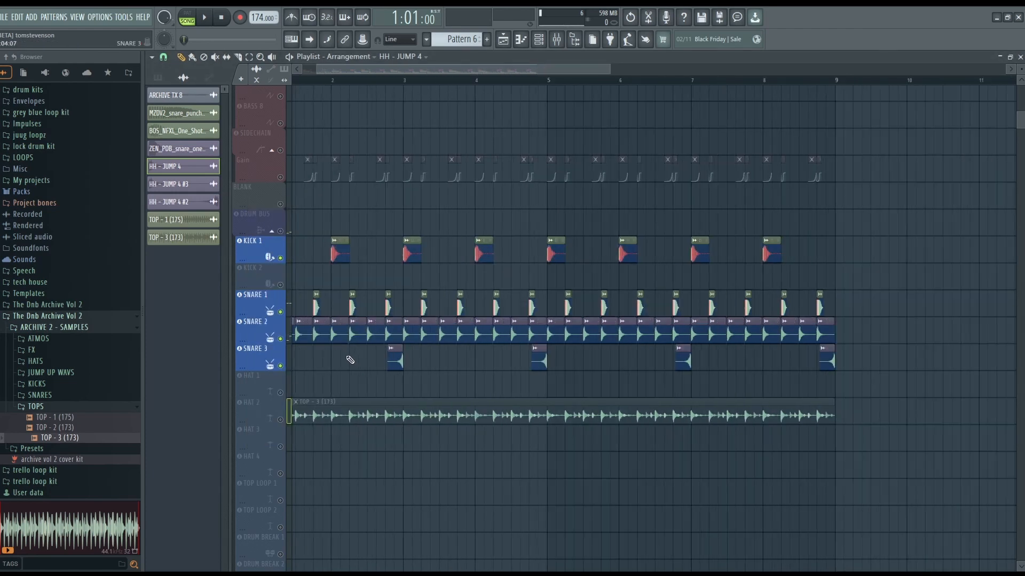
{"action": "left_click_drag", "start_coordinate": [436, 87], "coordinate": [332, 87]}
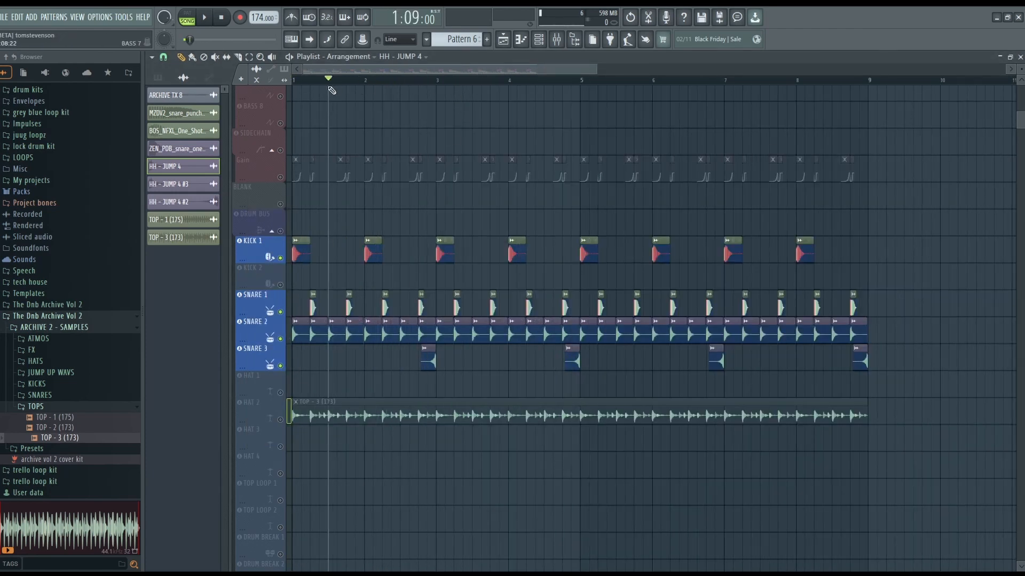
{"action": "scroll", "coordinate": [453, 369], "scroll_direction": "up", "scroll_amount": 4}
{"action": "scroll", "coordinate": [496, 344], "scroll_direction": "down", "scroll_amount": 4}
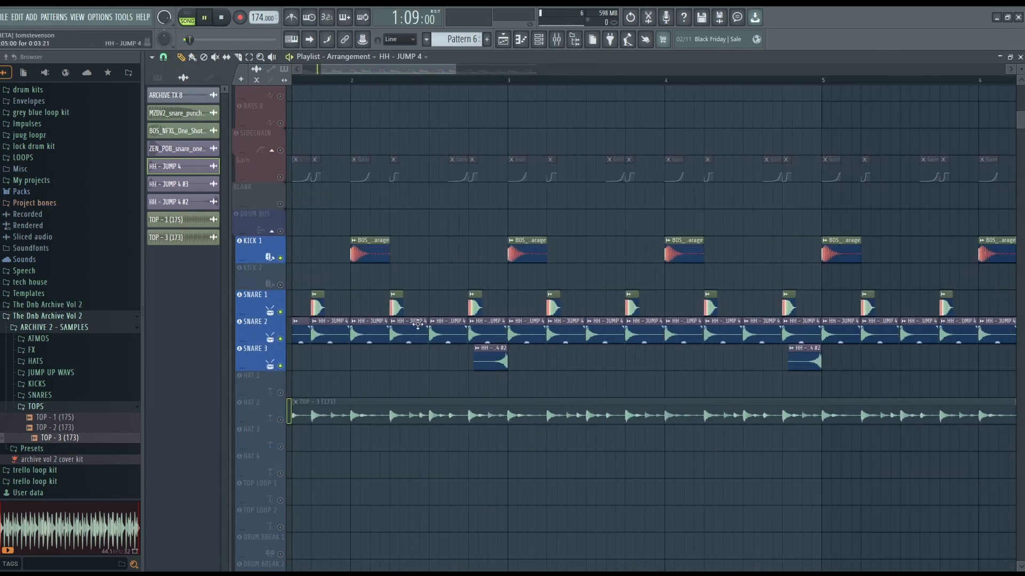
{"action": "key", "text": "space"}
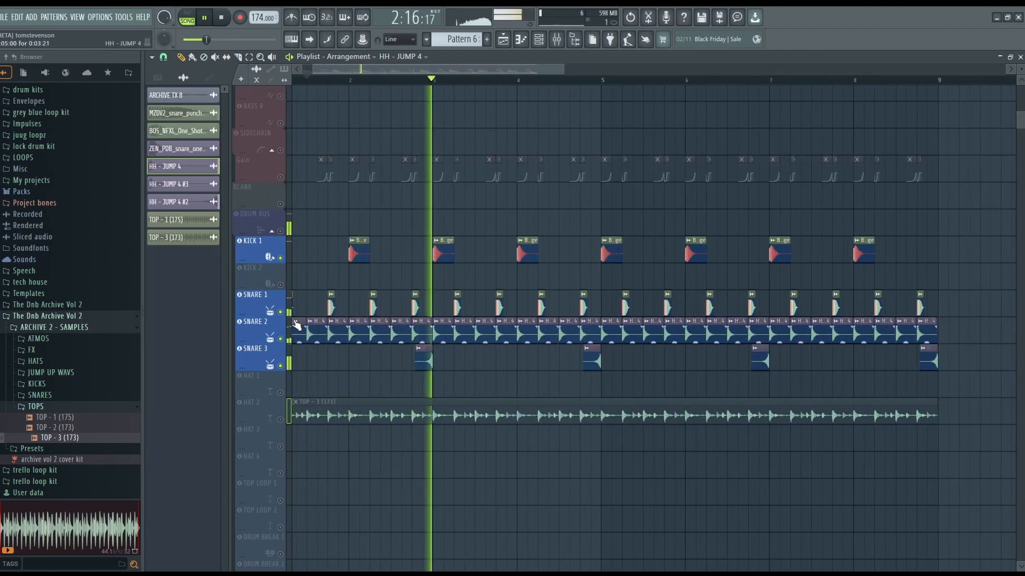
{"action": "key", "text": "space"}
{"action": "scroll", "coordinate": [477, 352], "scroll_direction": "down", "scroll_amount": 4}
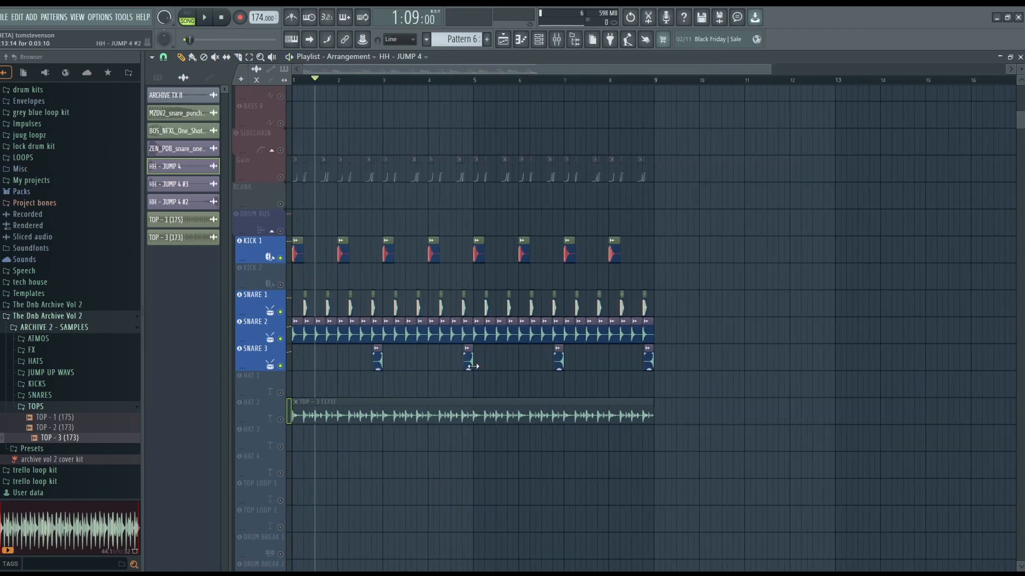
- Enable the HAT 2 track with the TOP - 3 (173) loop and play the full drum pattern from the start
{"action": "scroll", "coordinate": [276, 439], "scroll_direction": "up", "scroll_amount": 3}
{"action": "left_click", "coordinate": [280, 420]}
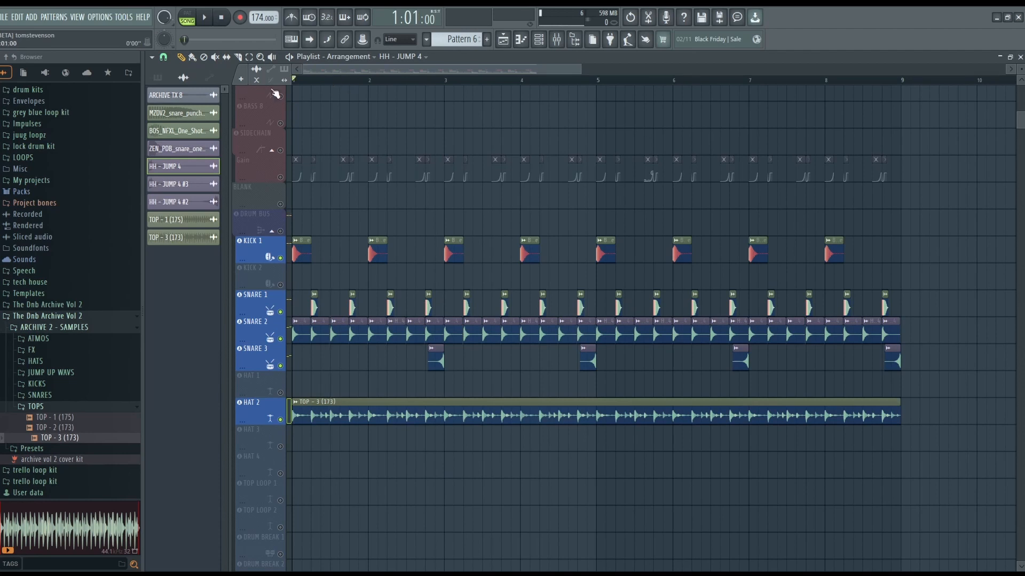
{"action": "scroll", "coordinate": [320, 406], "scroll_direction": "up", "scroll_amount": 3}
{"action": "key", "text": "space"}
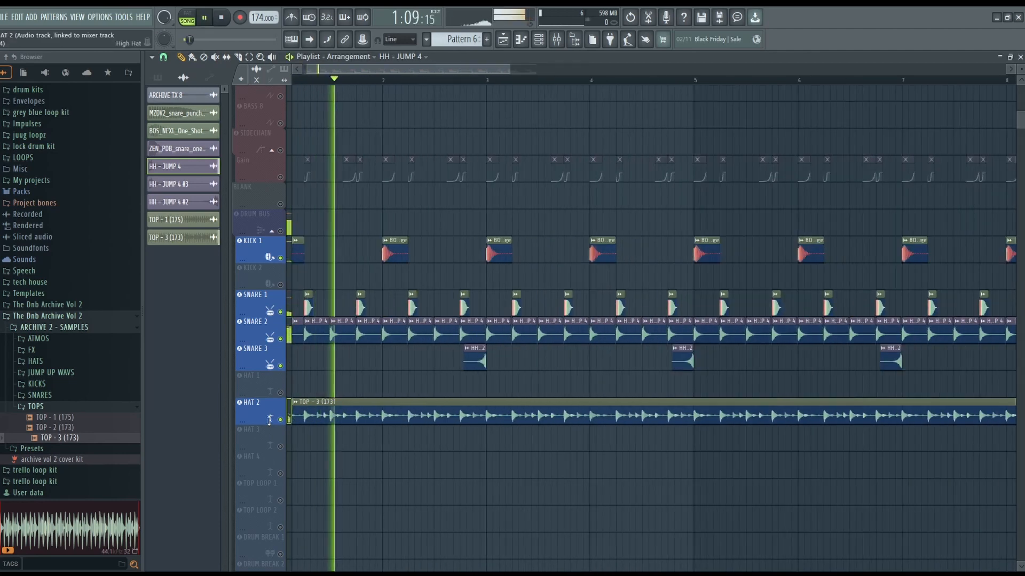
{"action": "scroll", "coordinate": [382, 444], "scroll_direction": "down", "scroll_amount": 2}
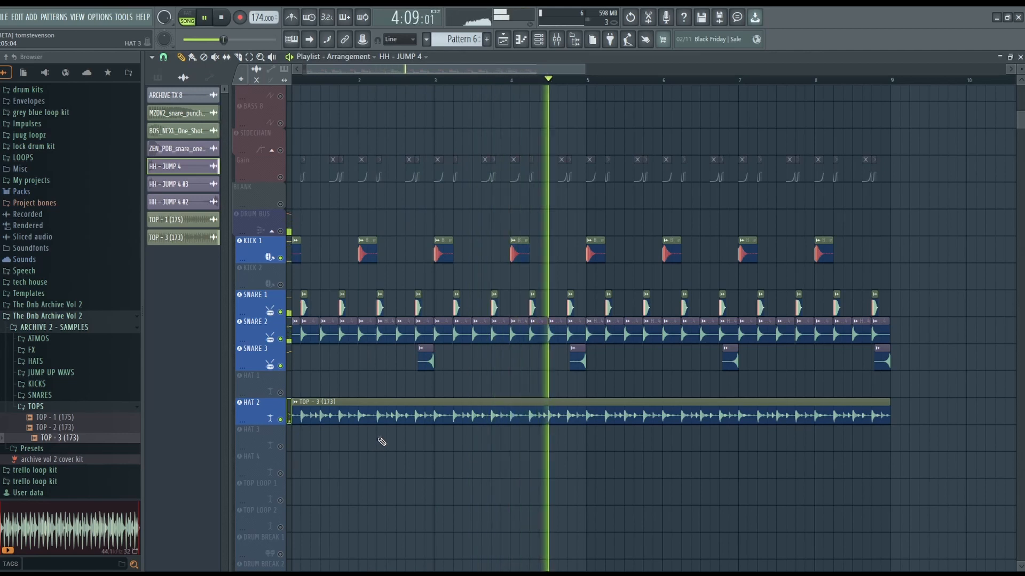
{"action": "key", "text": "space"}
- Enable the ATMOSPHERE 1 track and play its ARCHIVE TX 8 clip together with the drums
{"action": "scroll", "coordinate": [308, 362], "scroll_direction": "up", "scroll_amount": 3}
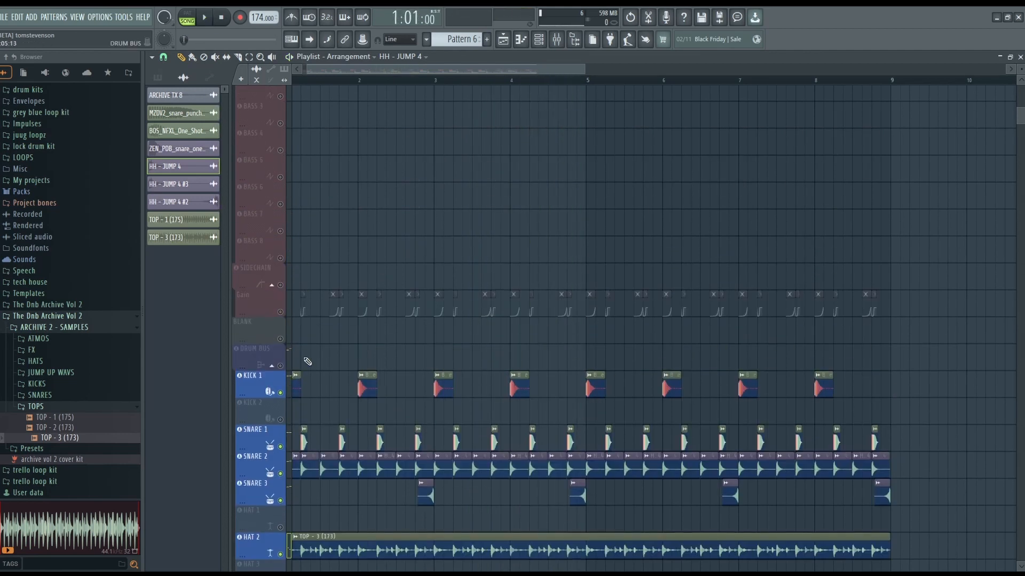
{"action": "scroll", "coordinate": [288, 315], "scroll_direction": "up", "scroll_amount": 10}
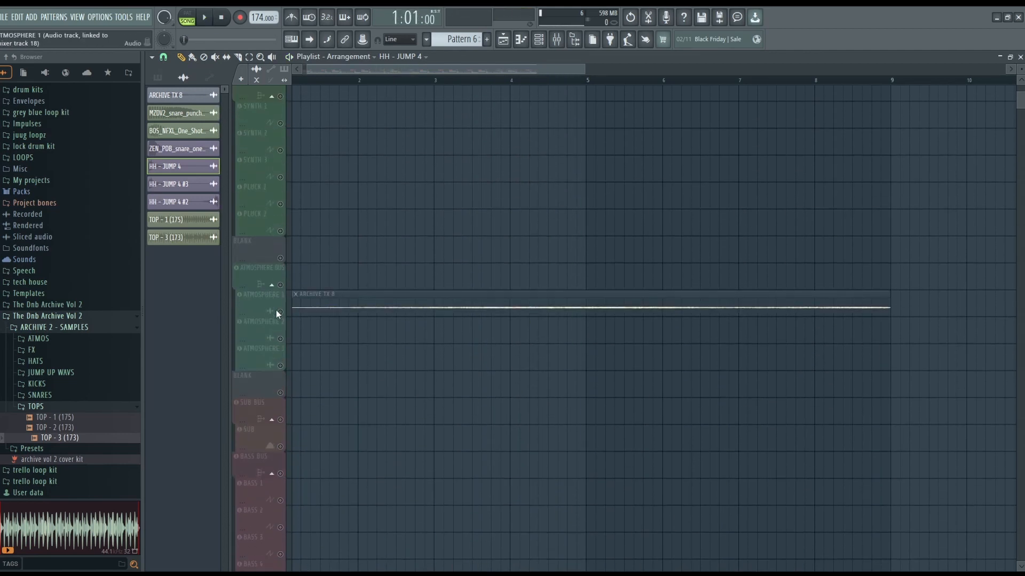
{"action": "left_click_drag", "start_coordinate": [276, 312], "coordinate": [256, 333]}
{"action": "scroll", "coordinate": [333, 138], "scroll_direction": "up", "scroll_amount": 3}
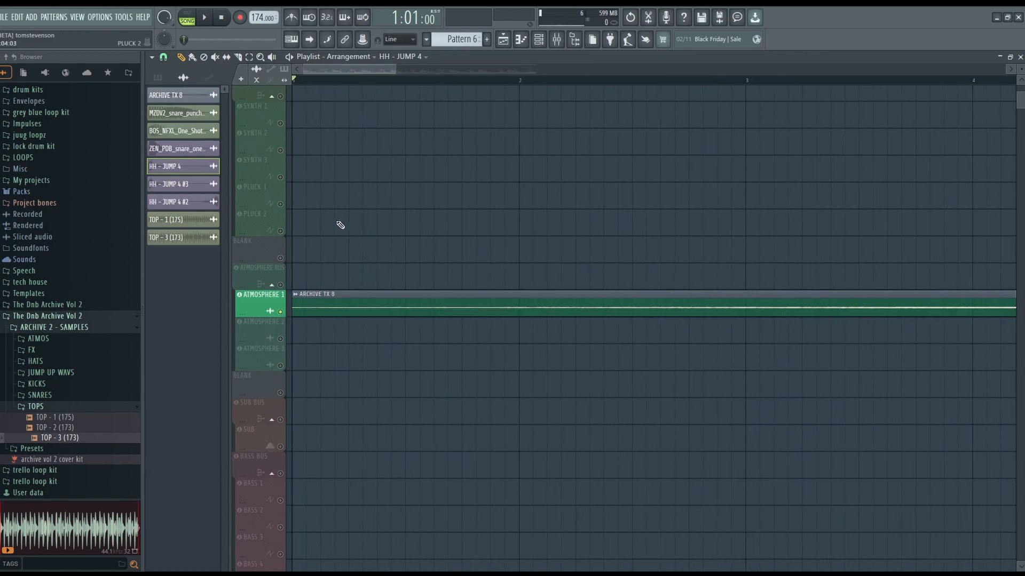
{"action": "scroll", "coordinate": [339, 222], "scroll_direction": "down", "scroll_amount": 4}
{"action": "key", "text": "space"}
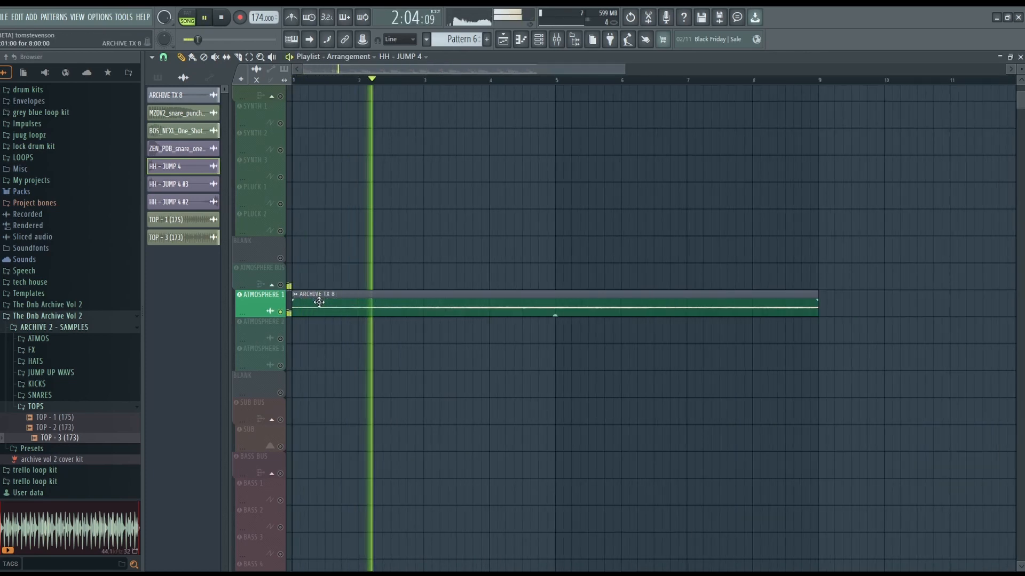
{"action": "scroll", "coordinate": [319, 302], "scroll_direction": "down", "scroll_amount": 2}
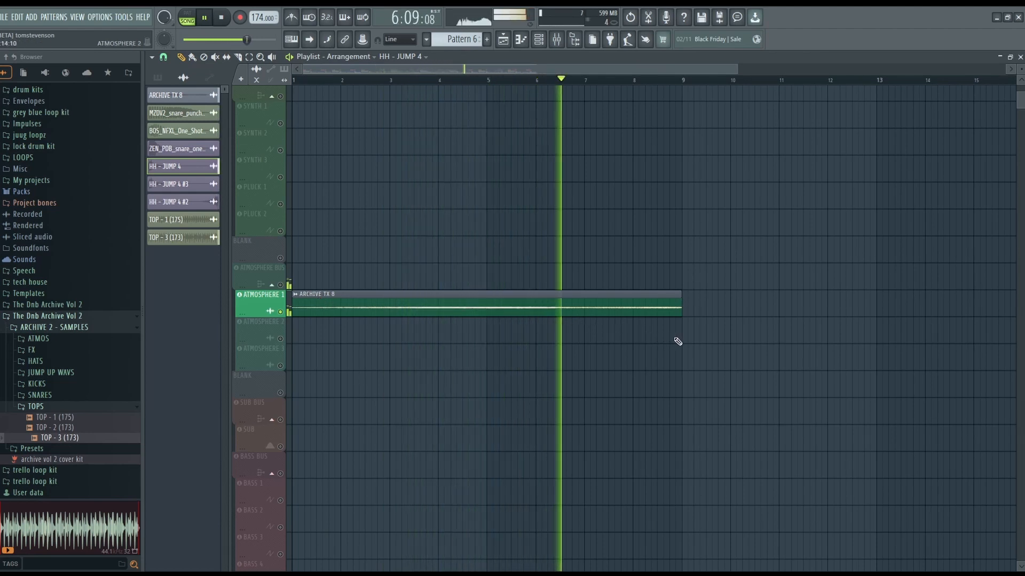
{"action": "key", "text": "space"}
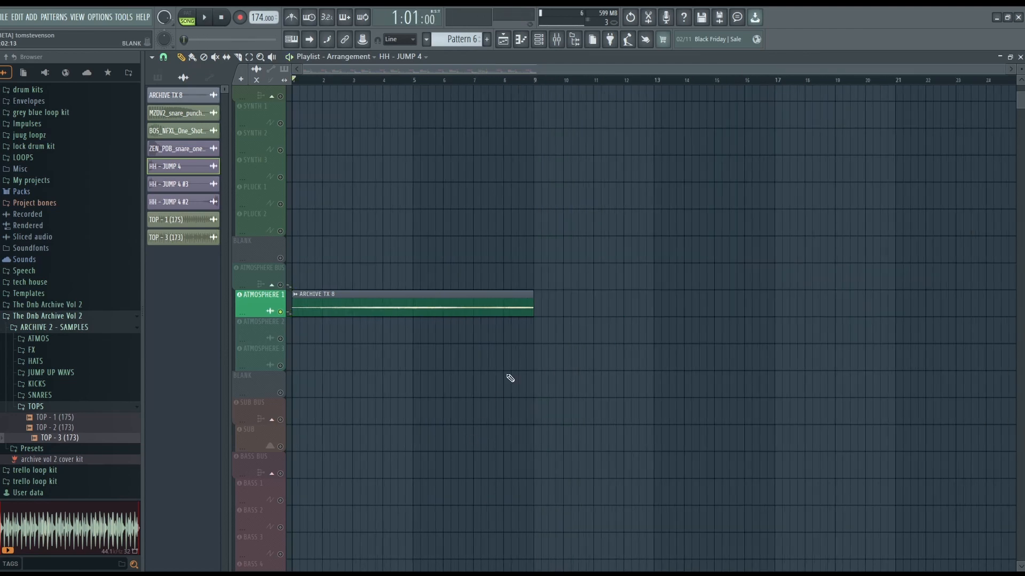
- Open the mixer for the ATMOSPHERE 1 sample and create a Volume automation clip below the atmosphere tracks
{"action": "scroll", "coordinate": [508, 377], "scroll_direction": "down", "scroll_amount": 15}
{"action": "scroll", "coordinate": [374, 384], "scroll_direction": "up", "scroll_amount": 3, "text": "ctrl"}
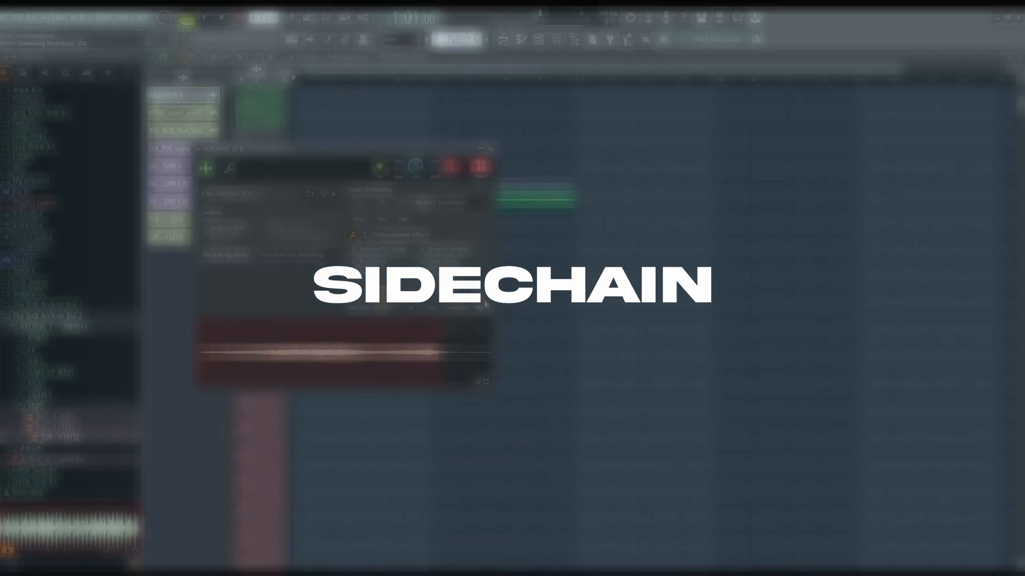
{"action": "left_click", "coordinate": [557, 39]}
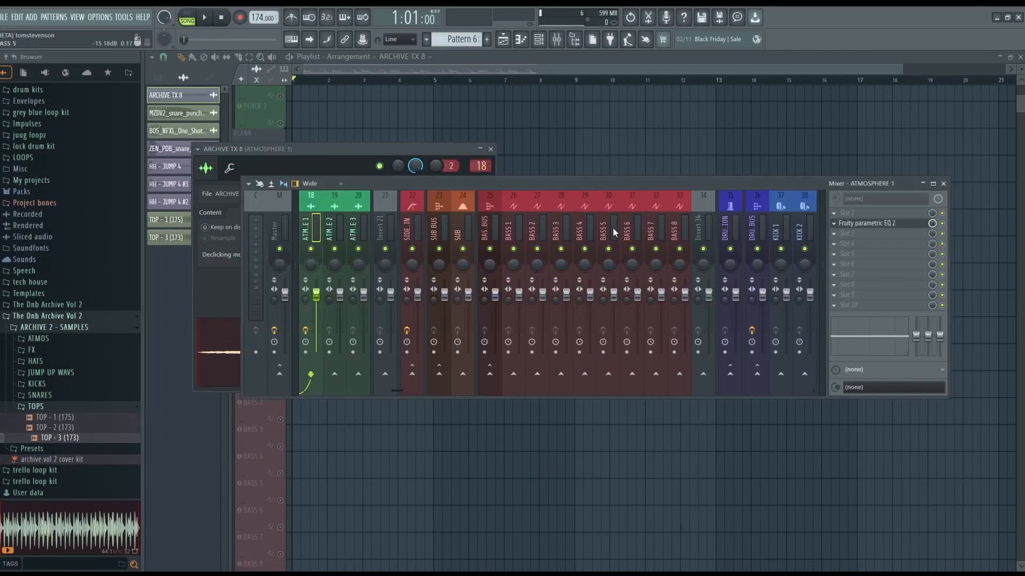
{"action": "left_click_drag", "start_coordinate": [395, 184], "coordinate": [479, 234]}
{"action": "scroll", "coordinate": [704, 297], "scroll_direction": "left", "scroll_amount": 4}
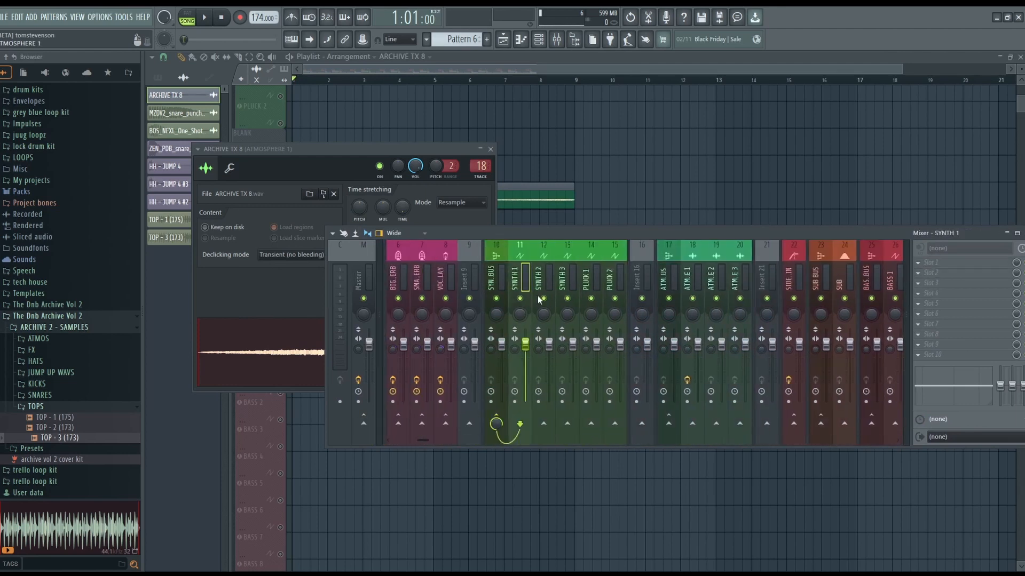
{"action": "left_click_drag", "start_coordinate": [678, 233], "coordinate": [500, 247]}
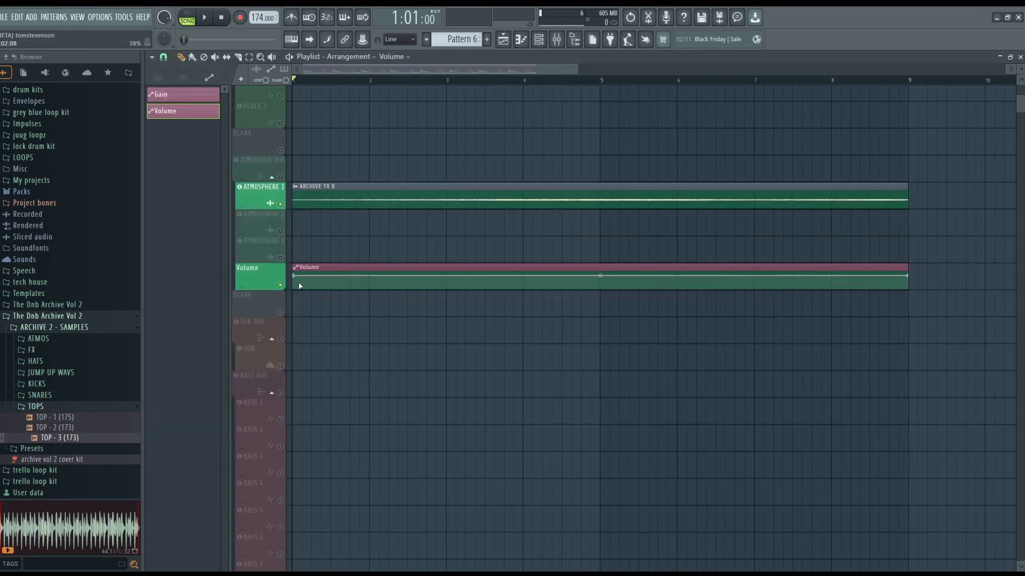
- Shape the start of the Volume automation: lower the first point to minimum and add a curved rise over the first half beat
{"action": "scroll", "coordinate": [299, 279], "scroll_direction": "up", "scroll_amount": 5}
{"action": "left_click_drag", "start_coordinate": [299, 278], "coordinate": [289, 290]}
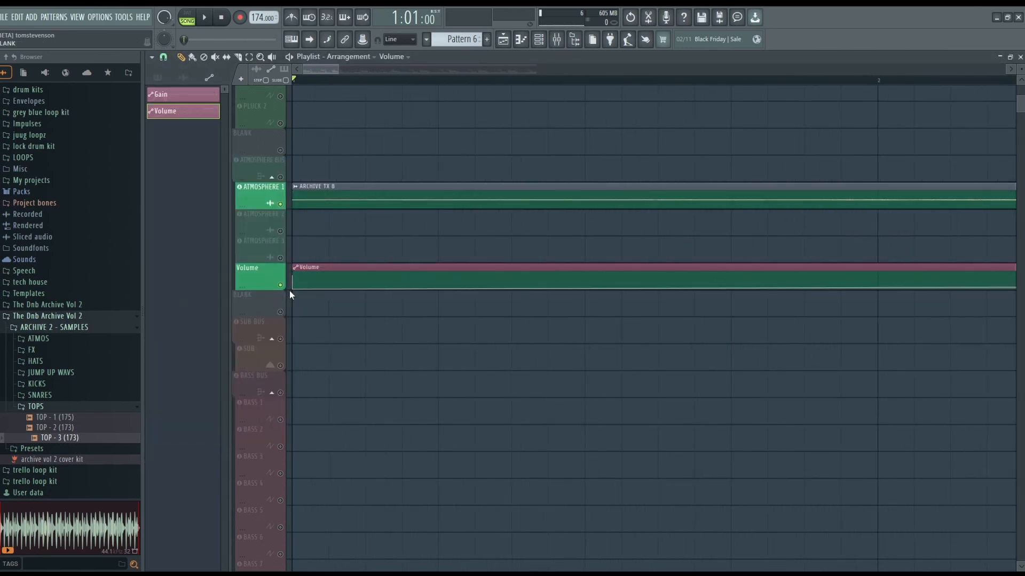
{"action": "right_click", "coordinate": [365, 286]}
{"action": "right_click", "coordinate": [365, 285]}
{"action": "left_click", "coordinate": [402, 469]}
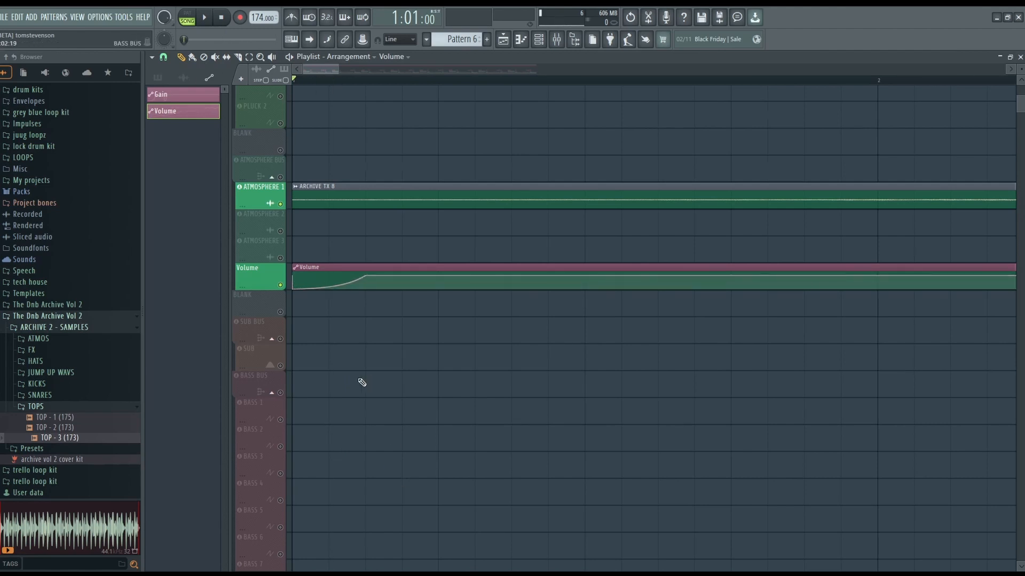
- Compare the Volume automation with the kick, snare and Gain clips, and slice it at the second beat of bar 1
{"action": "scroll", "coordinate": [320, 369], "scroll_direction": "down", "scroll_amount": 6}
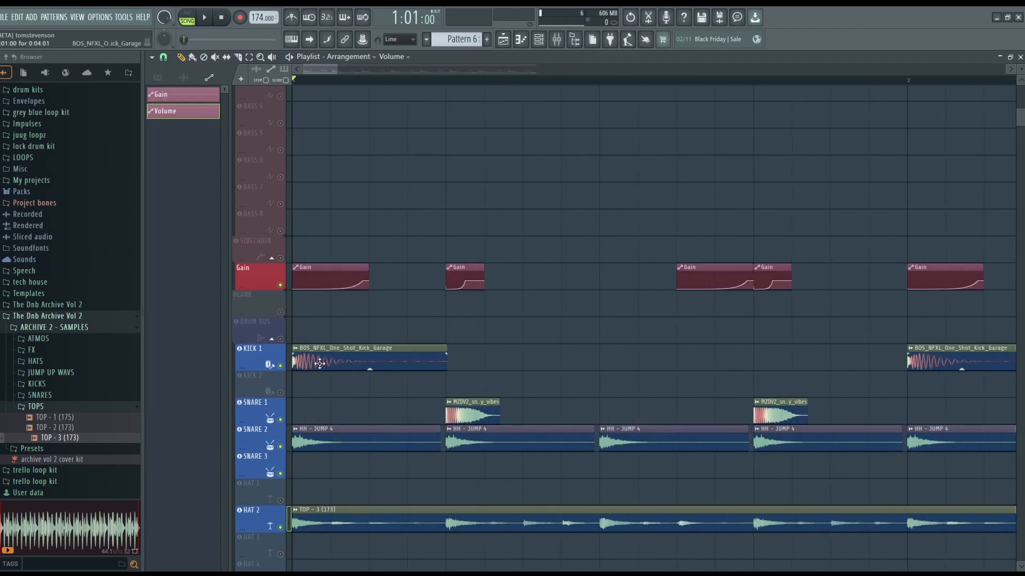
{"action": "scroll", "coordinate": [325, 379], "scroll_direction": "up", "scroll_amount": 6}
{"action": "scroll", "coordinate": [325, 401], "scroll_direction": "down", "scroll_amount": 5}
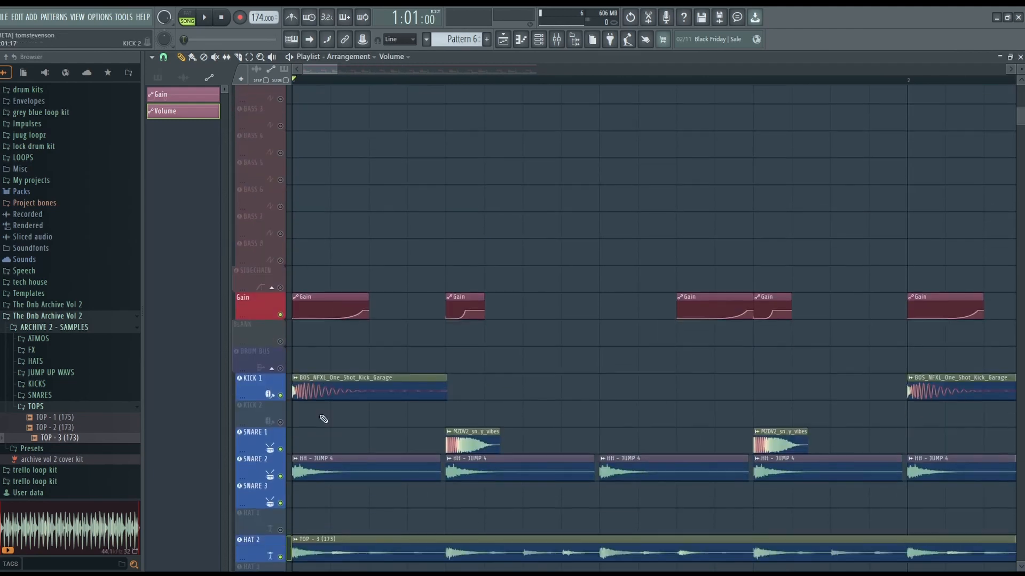
{"action": "scroll", "coordinate": [374, 405], "scroll_direction": "down", "scroll_amount": 2}
{"action": "scroll", "coordinate": [368, 403], "scroll_direction": "up", "scroll_amount": 6}
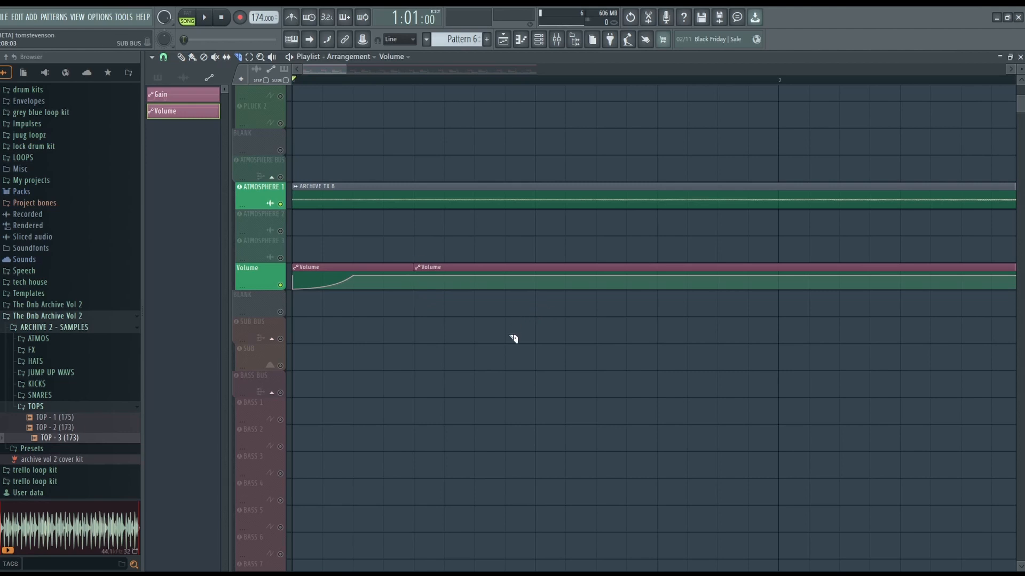
- Replace the Volume clip's remainder with the first slice at beat 2 of bar 1, make that copy unique and raise its starting level
{"action": "right_click", "coordinate": [501, 279]}
{"action": "left_click", "coordinate": [416, 279]}
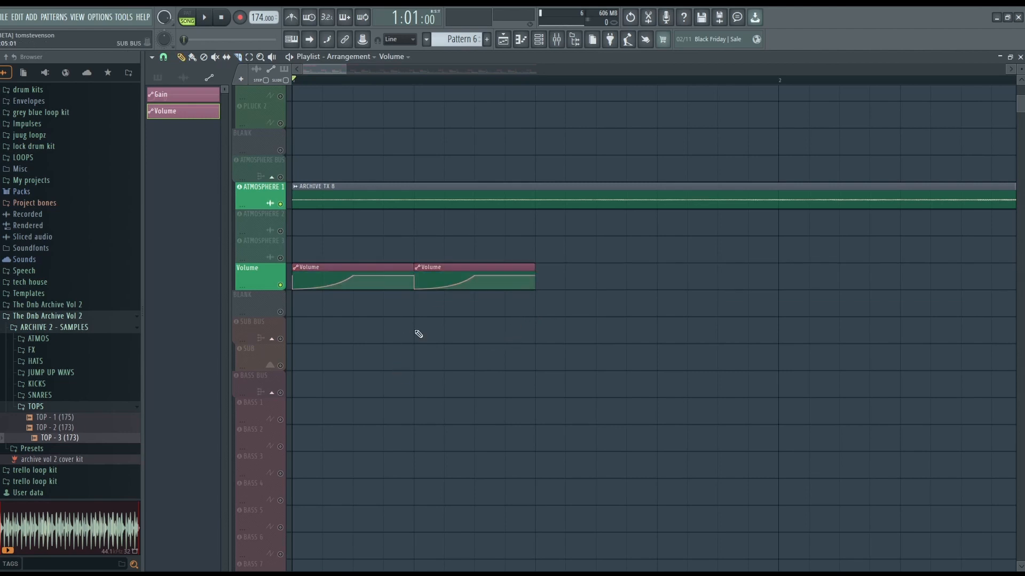
{"action": "right_click", "coordinate": [417, 289]}
{"action": "scroll", "coordinate": [433, 310], "scroll_direction": "down", "scroll_amount": 2}
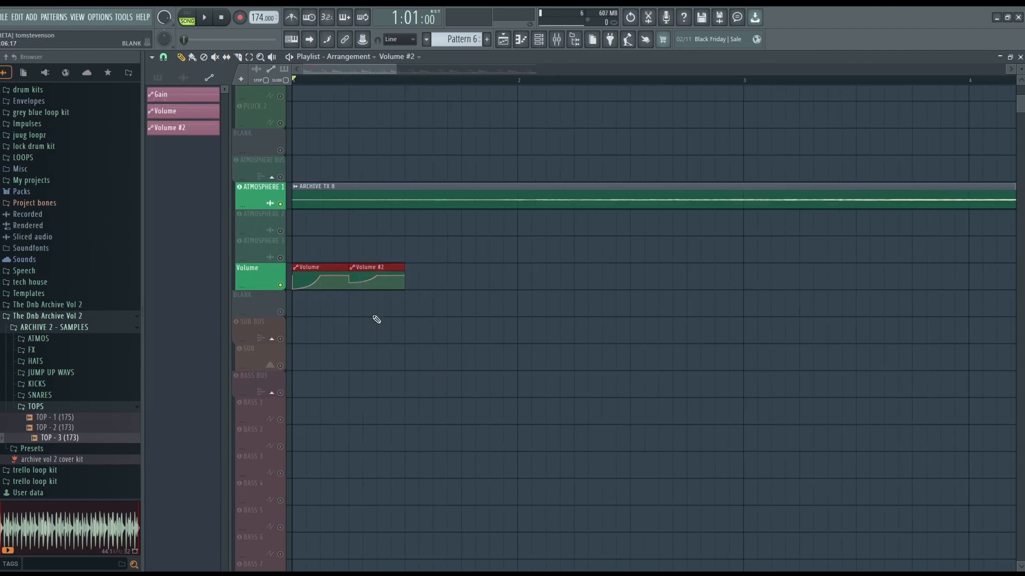
- Place a Volume #2 copy at beat 4 of bar 1 and duplicate the Volume pattern across all eight bars of the atmosphere clip
{"action": "left_click_drag", "start_coordinate": [378, 270], "coordinate": [229, 315]}
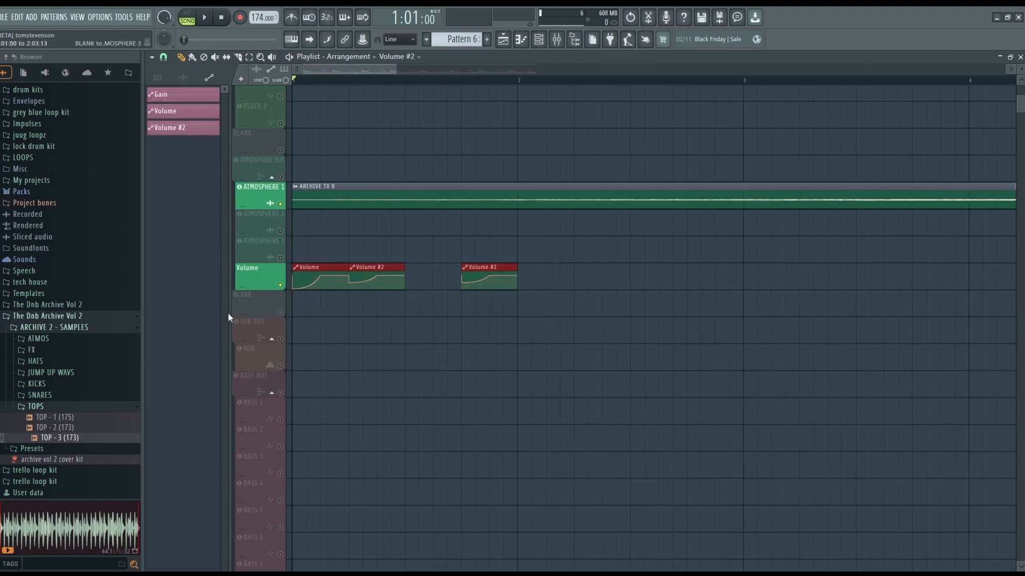
{"action": "scroll", "coordinate": [318, 336], "scroll_direction": "down", "scroll_amount": 2}
{"action": "key", "text": "ctrl+b"}
{"action": "key", "text": "ctrl+b"}
{"action": "key", "text": "ctrl+b"}
{"action": "scroll", "coordinate": [318, 336], "scroll_direction": "down", "scroll_amount": 3}
{"action": "key", "text": "ctrl+b"}
{"action": "key", "text": "ctrl+b"}
{"action": "key", "text": "ctrl+b"}
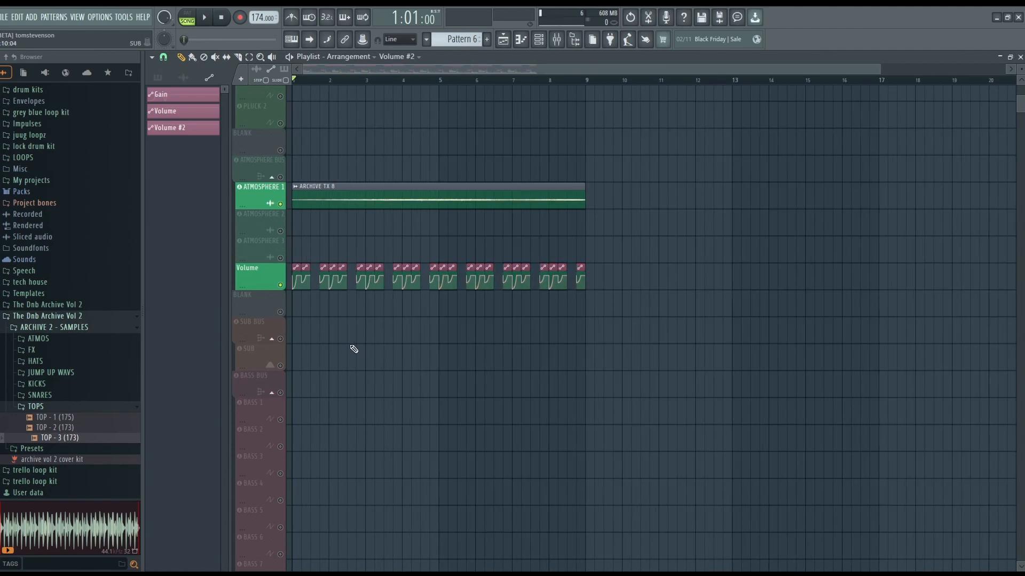
- Play the atmosphere clip to hear the repeated Volume automation
{"action": "scroll", "coordinate": [354, 351], "scroll_direction": "up", "scroll_amount": 3}
{"action": "key", "text": "space"}
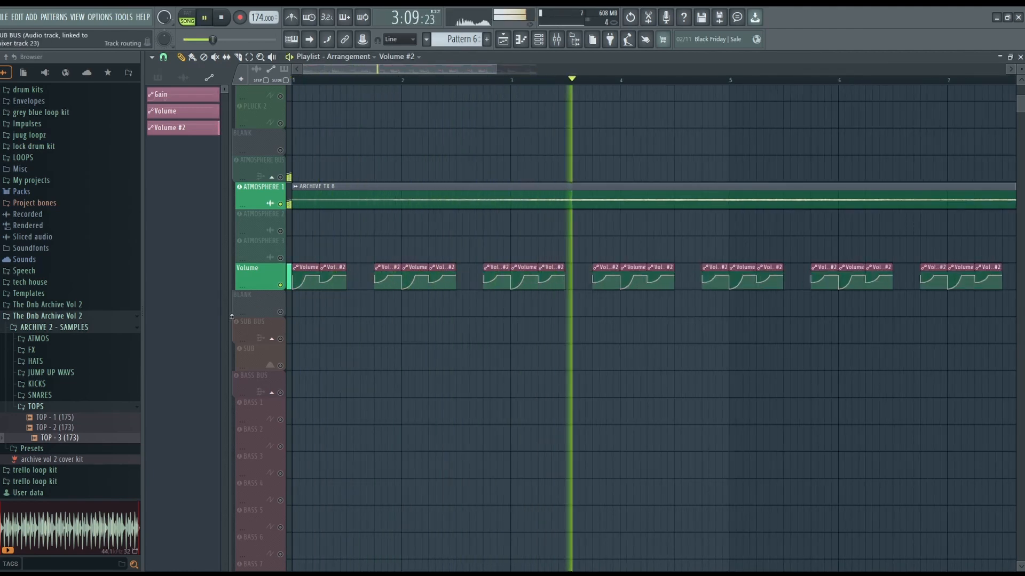
{"action": "scroll", "coordinate": [499, 333], "scroll_direction": "down", "scroll_amount": 1}
{"action": "key", "text": "space"}
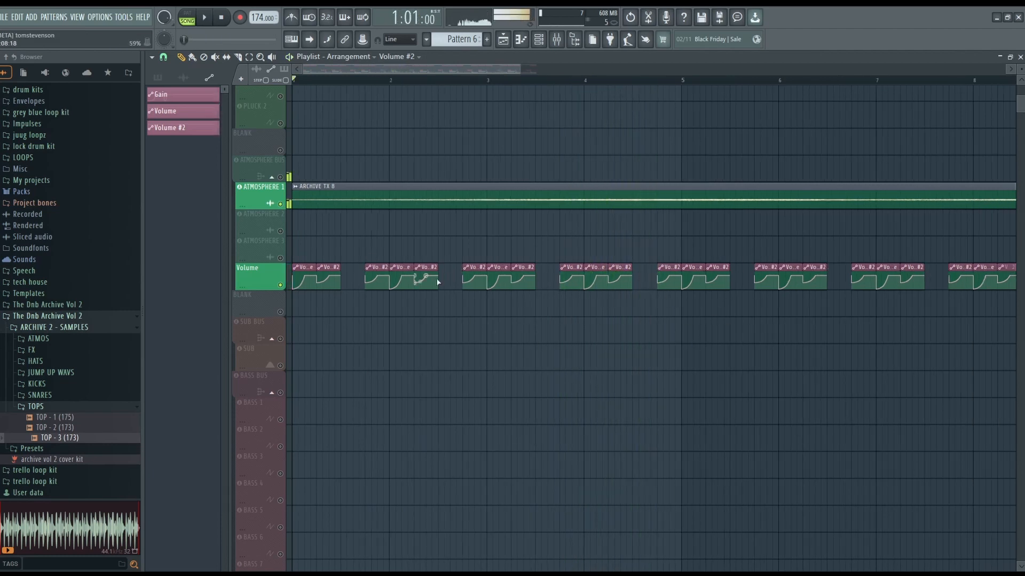
{"action": "scroll", "coordinate": [434, 288], "scroll_direction": "down", "scroll_amount": 1}
{"action": "scroll", "coordinate": [907, 164], "scroll_direction": "down", "scroll_amount": 3}
{"action": "scroll", "coordinate": [857, 343], "scroll_direction": "down", "scroll_amount": 6}
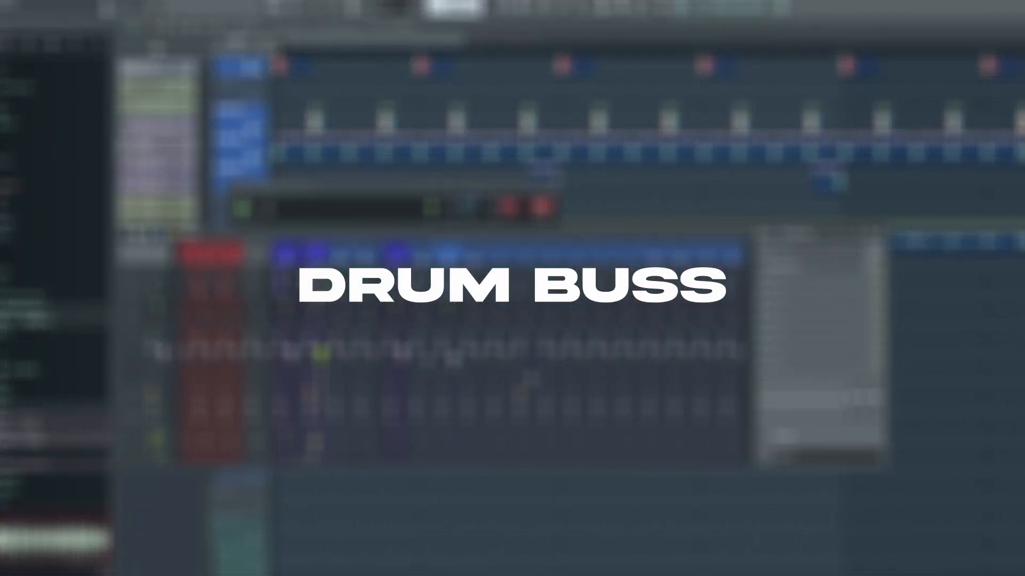
- Unmute the HAT 4 and both TOP mixer tracks, and check how the hat and snare tracks route into the drum bus
{"action": "left_click", "coordinate": [373, 305]}
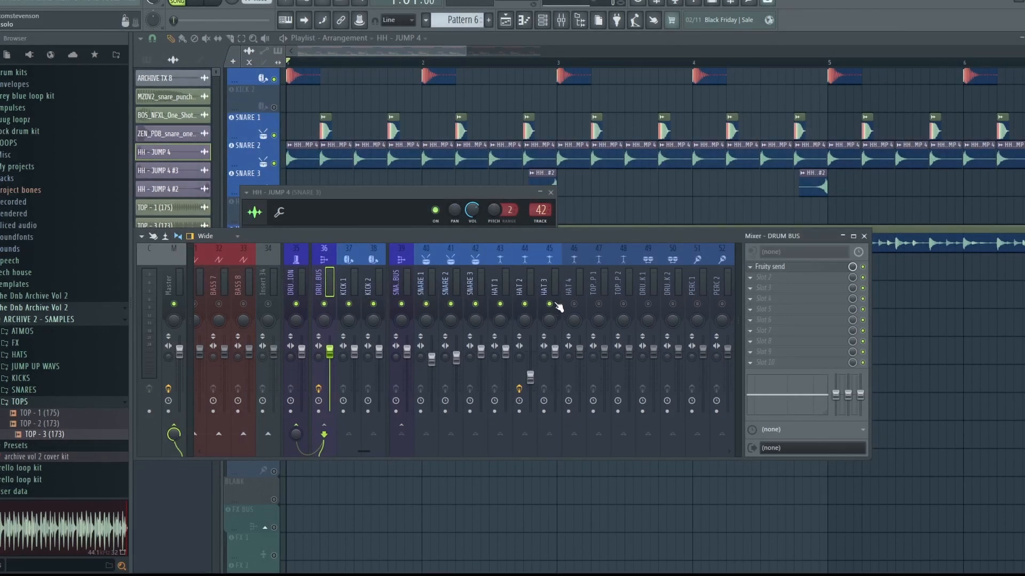
{"action": "left_click_drag", "start_coordinate": [598, 304], "coordinate": [623, 304]}
{"action": "left_click", "coordinate": [469, 291]}
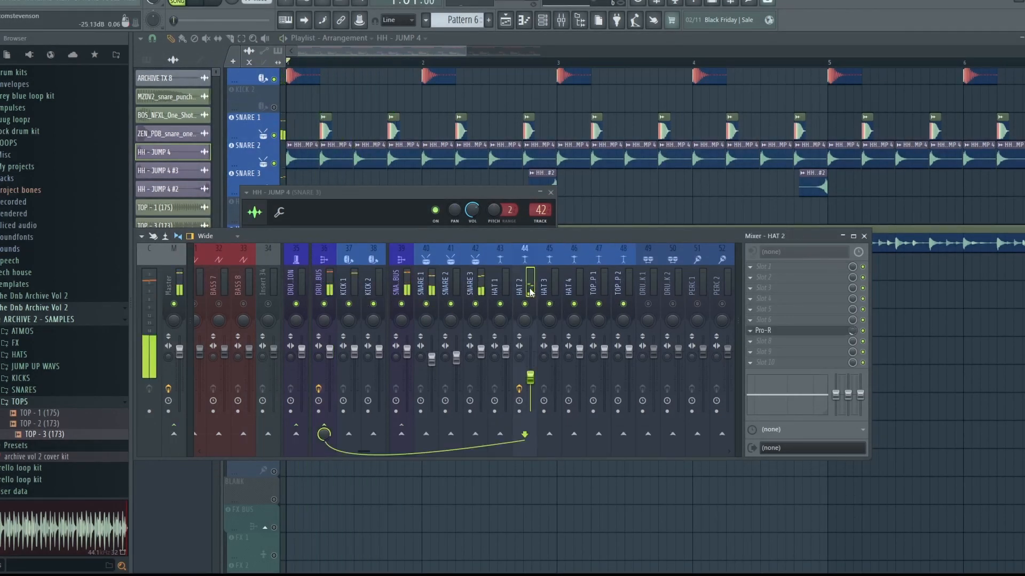
{"action": "left_click", "coordinate": [422, 291]}
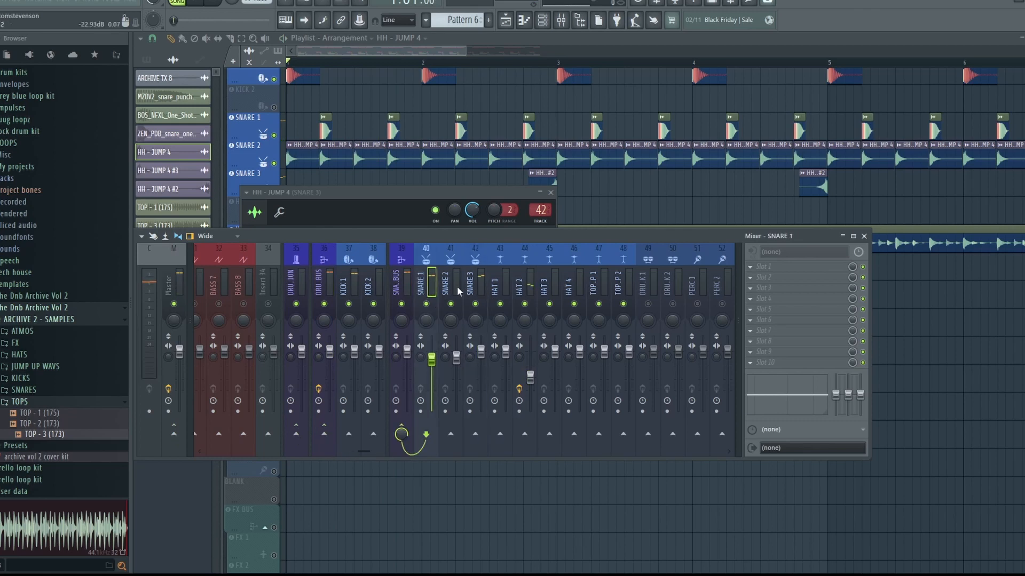
{"action": "left_click", "coordinate": [407, 290]}
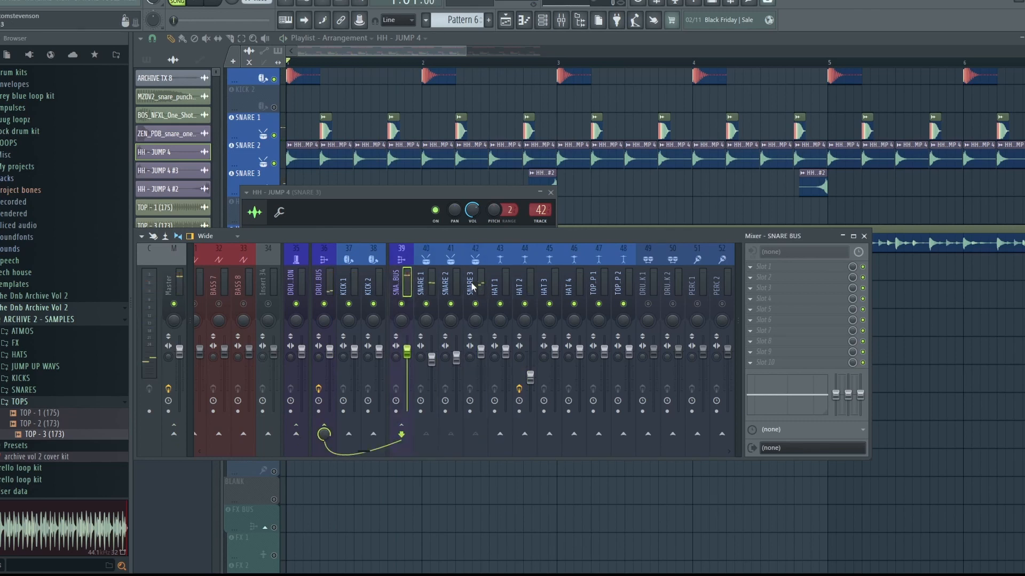
{"action": "left_click", "coordinate": [351, 290]}
{"action": "left_click", "coordinate": [315, 289]}
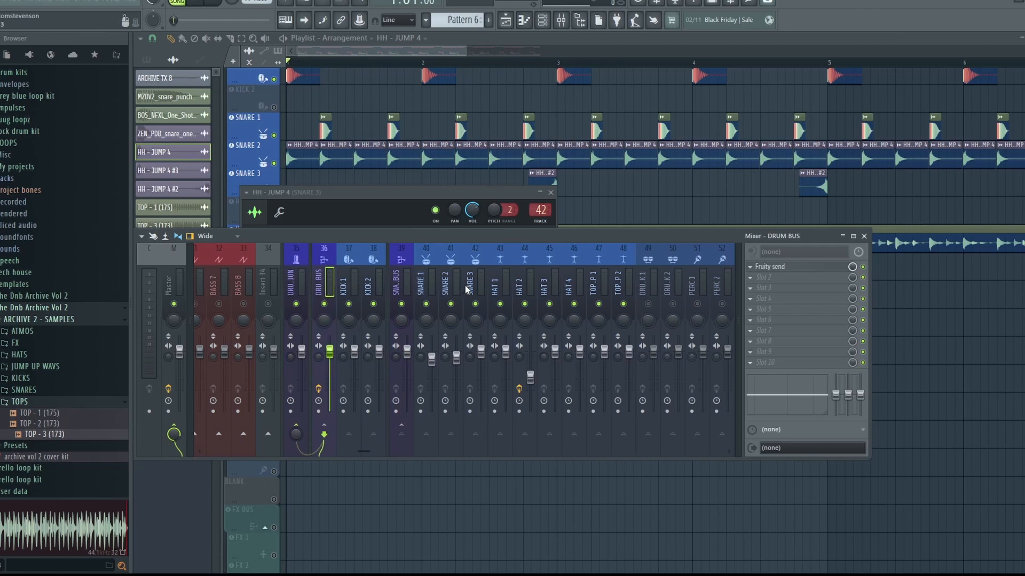
- Lower the SNARE 1 mixer track to about -5.5 dB while playing the drum pattern
{"action": "left_click", "coordinate": [431, 304]}
{"action": "key", "text": "space"}
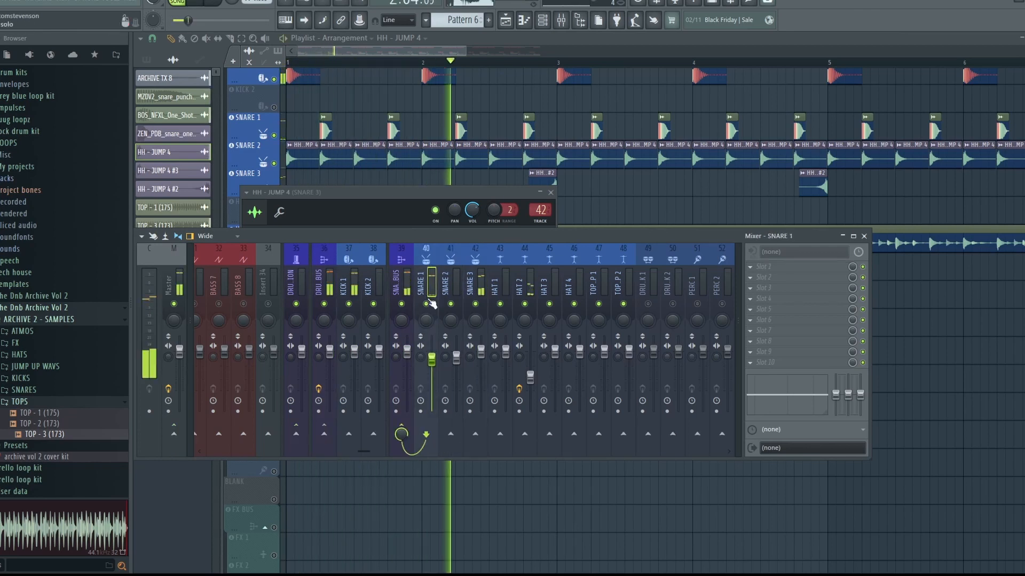
{"action": "scroll", "coordinate": [430, 348], "scroll_direction": "down", "scroll_amount": 2}
{"action": "key", "text": "space"}
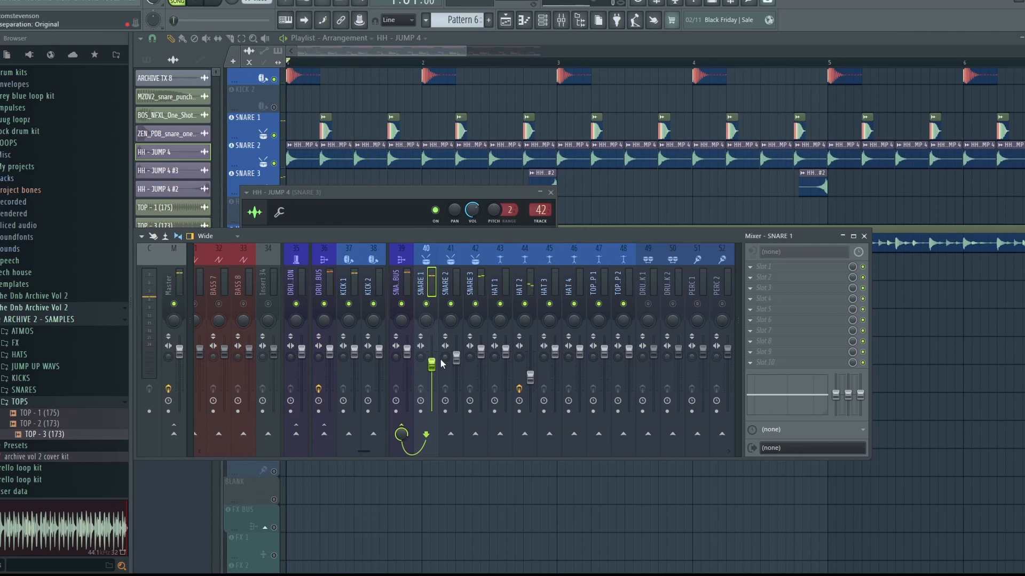
{"action": "key", "text": "space"}
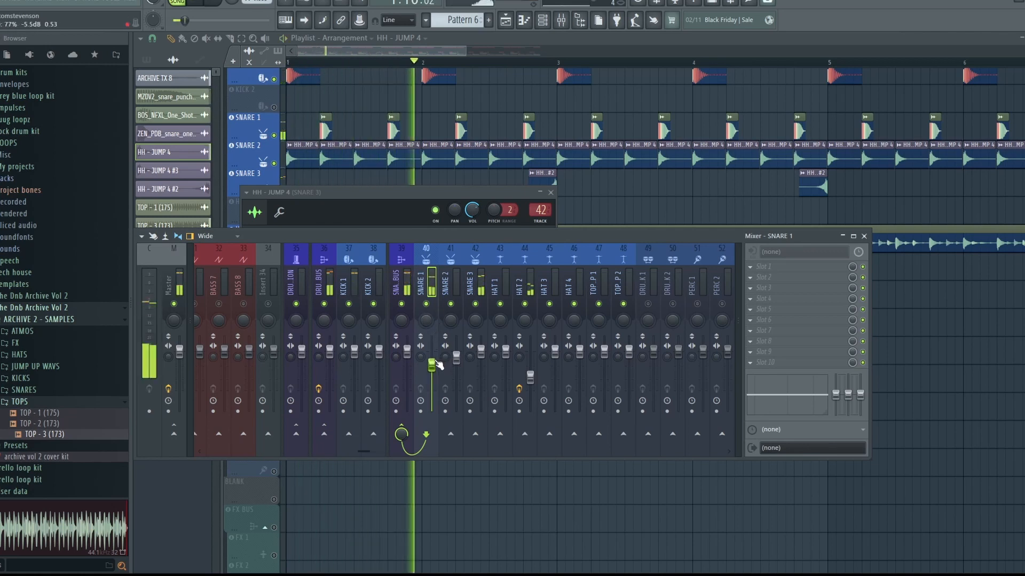
{"action": "key", "text": "space"}
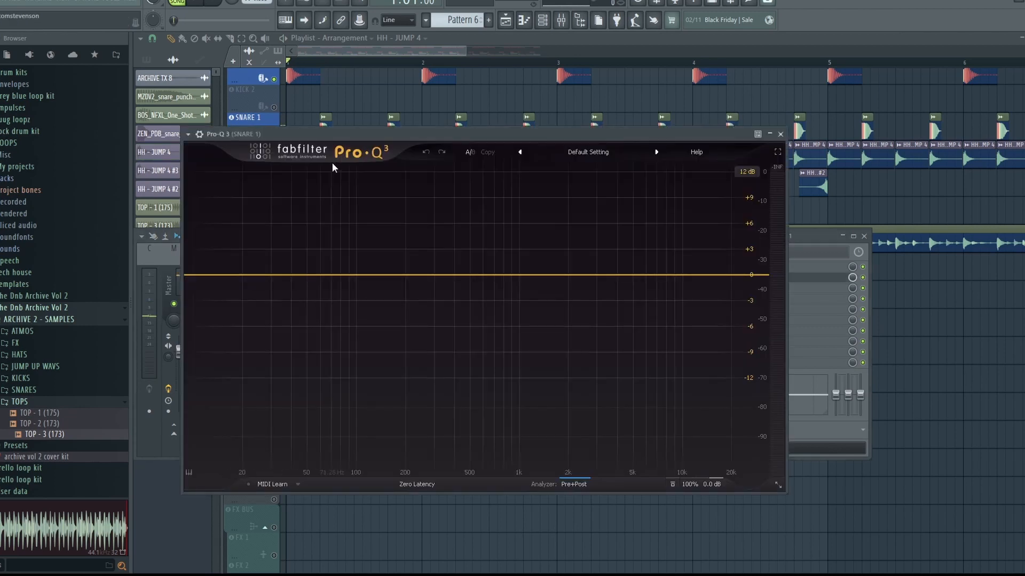
- In Pro-Q 3 on SNARE 1, add an 18 dB/oct low cut at about 70.7 Hz
{"action": "left_click_drag", "start_coordinate": [339, 135], "coordinate": [357, 191]}
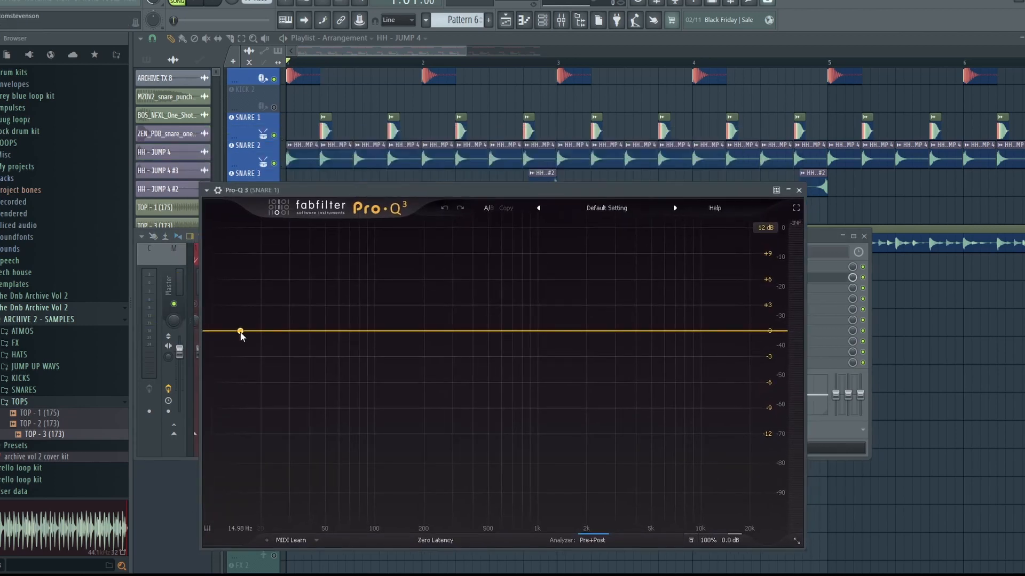
{"action": "left_click", "coordinate": [240, 331]}
{"action": "left_click_drag", "start_coordinate": [236, 334], "coordinate": [341, 353]}
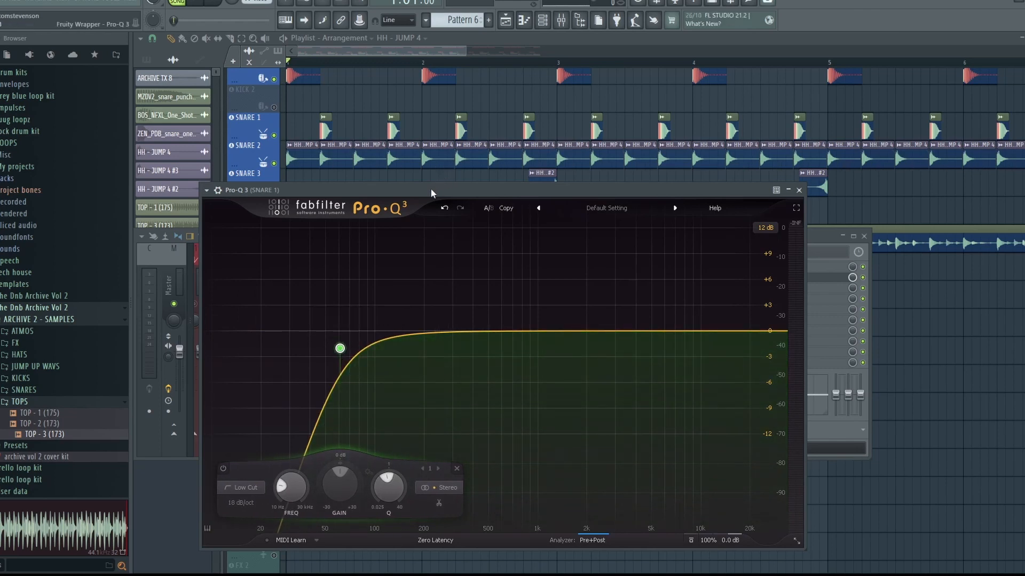
{"action": "left_click_drag", "start_coordinate": [430, 188], "coordinate": [412, 148]}
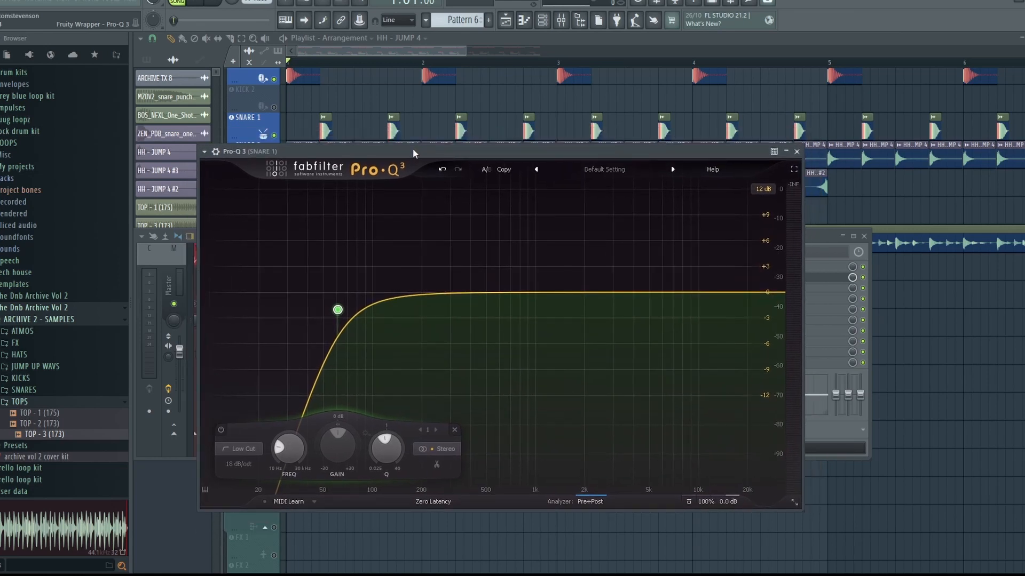
{"action": "key", "text": "space"}
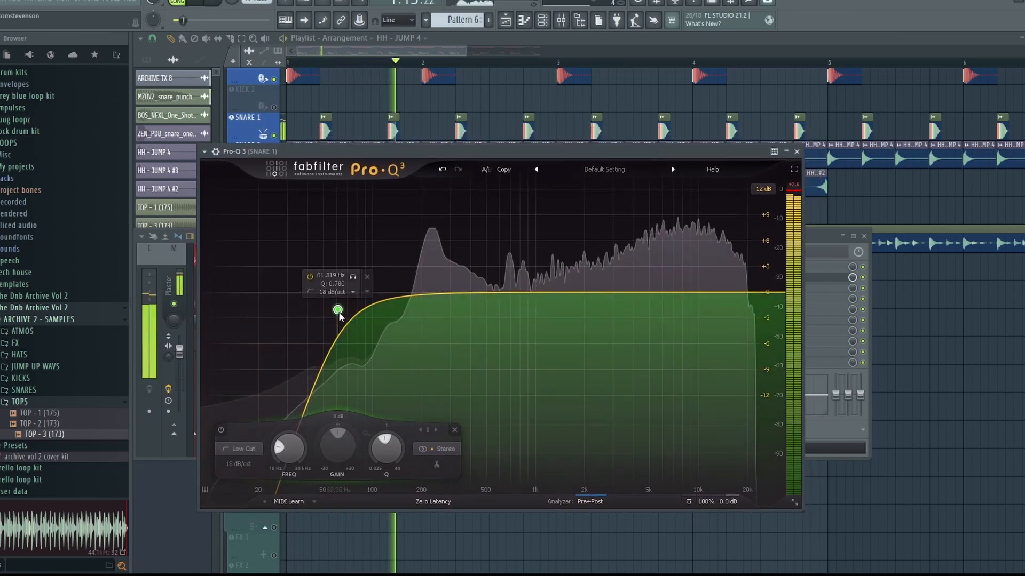
{"action": "mouse_move", "coordinate": [338, 311]}
{"action": "left_mouse_down"}
{"action": "mouse_move", "coordinate": [358, 317]}
{"action": "mouse_move", "coordinate": [348, 318]}
{"action": "left_mouse_up"}
{"action": "key", "text": "space"}
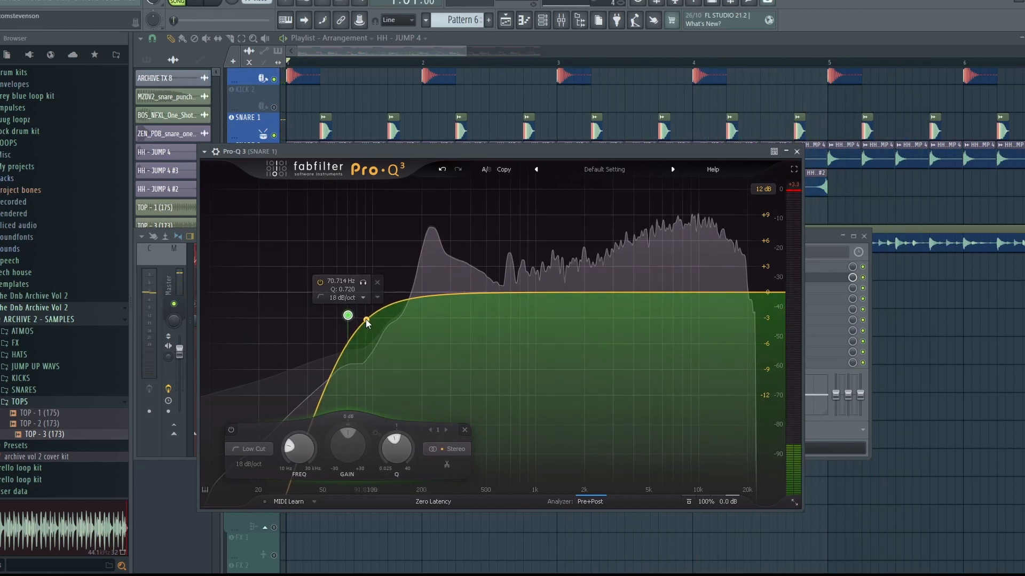
- Add a bell boost of about +2.35 dB to the SNARE 1 EQ and solo it while moving it to about 270 Hz
{"action": "mouse_move", "coordinate": [441, 295]}
{"action": "left_mouse_down"}
{"action": "mouse_move", "coordinate": [426, 291]}
{"action": "mouse_move", "coordinate": [434, 284]}
{"action": "left_mouse_up"}
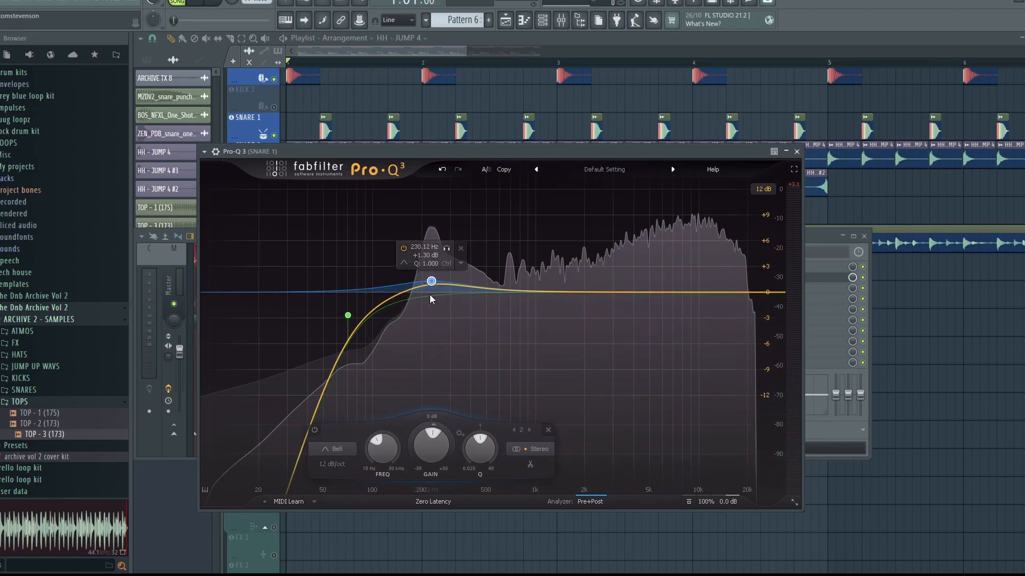
{"action": "key", "text": "space"}
{"action": "left_click_drag", "start_coordinate": [431, 281], "coordinate": [433, 273]}
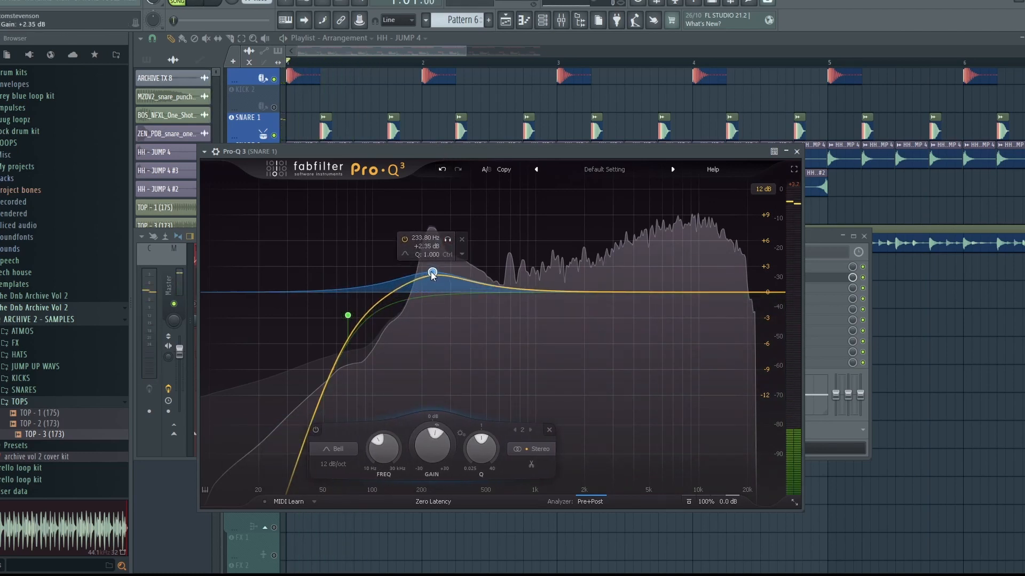
{"action": "left_click", "coordinate": [447, 241]}
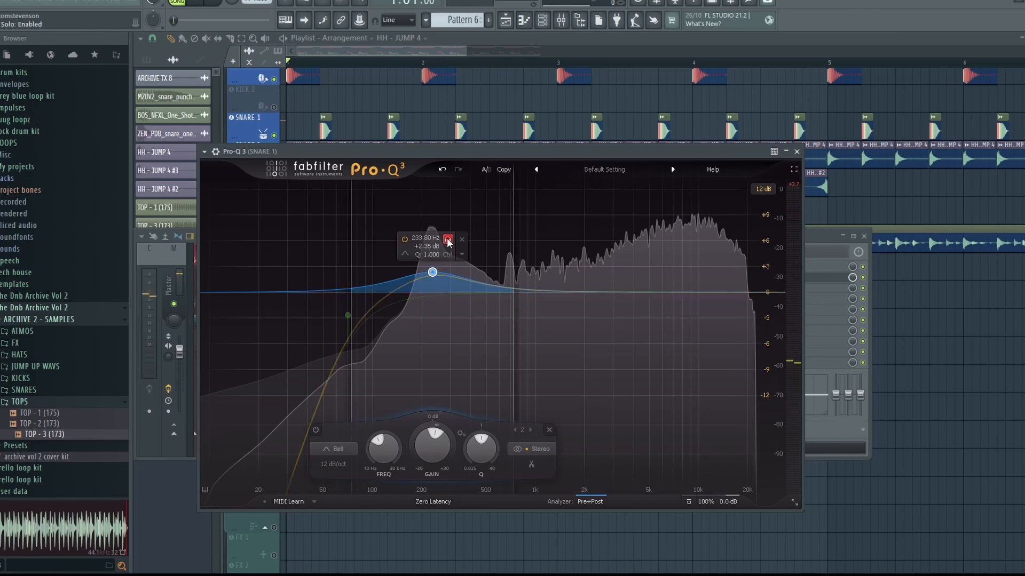
{"action": "mouse_move", "coordinate": [450, 241]}
{"action": "left_mouse_down"}
{"action": "mouse_move", "coordinate": [671, 243]}
{"action": "mouse_move", "coordinate": [462, 247]}
{"action": "left_mouse_up"}
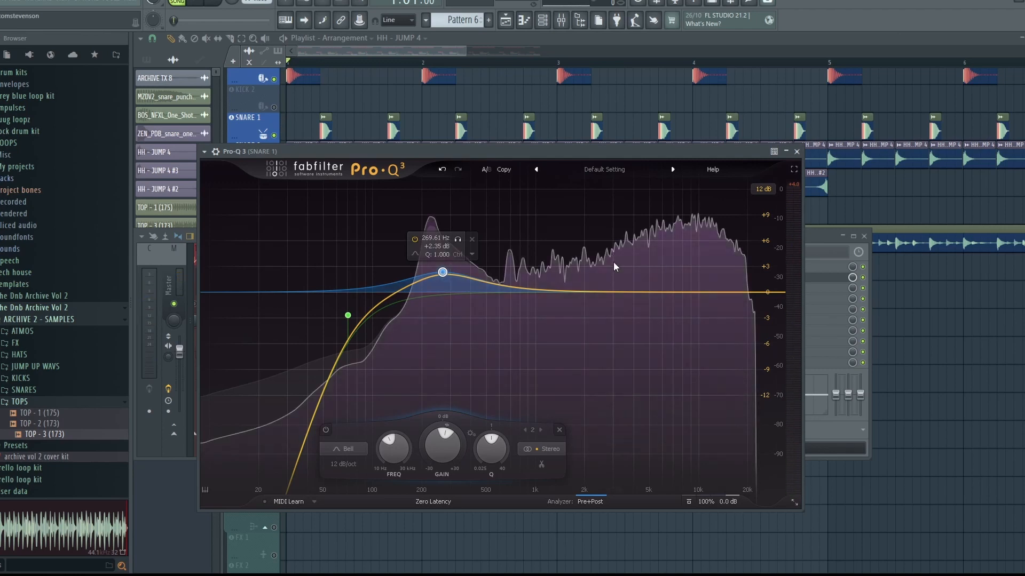
- Add an upper-mid bell boost of about +1.37 dB to the SNARE 1 EQ, auditioning it in solo around 2788 Hz
{"action": "left_click_drag", "start_coordinate": [639, 292], "coordinate": [677, 251]}
{"action": "key", "text": "space"}
{"action": "left_click_drag", "start_coordinate": [666, 251], "coordinate": [627, 254]}
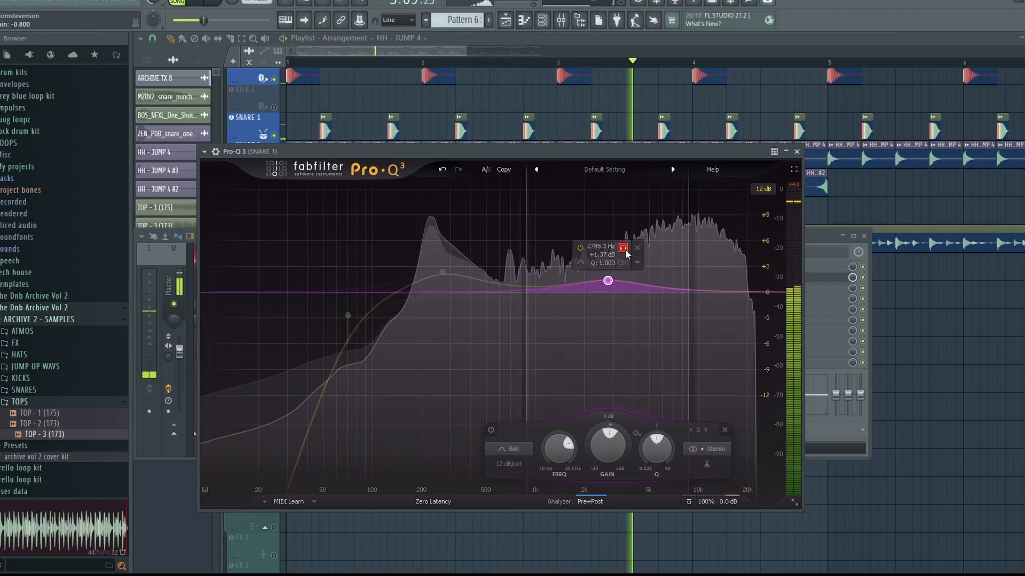
{"action": "key", "text": "space"}
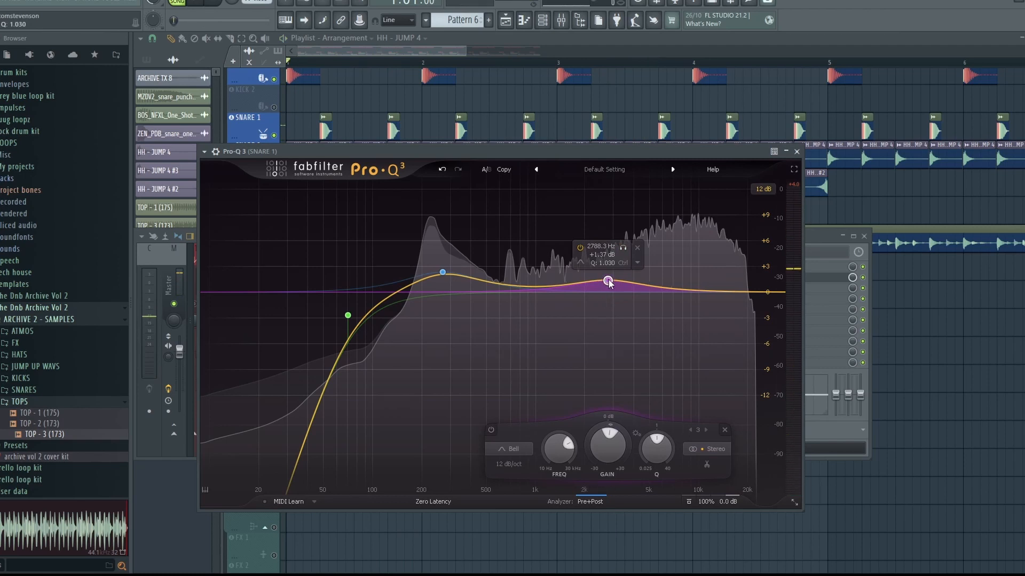
- Add a 12 dB/oct high cut at about 15 kHz to the SNARE 1 EQ, audition the top end and close the EQ
{"action": "key", "text": "space"}
{"action": "left_click", "coordinate": [729, 291]}
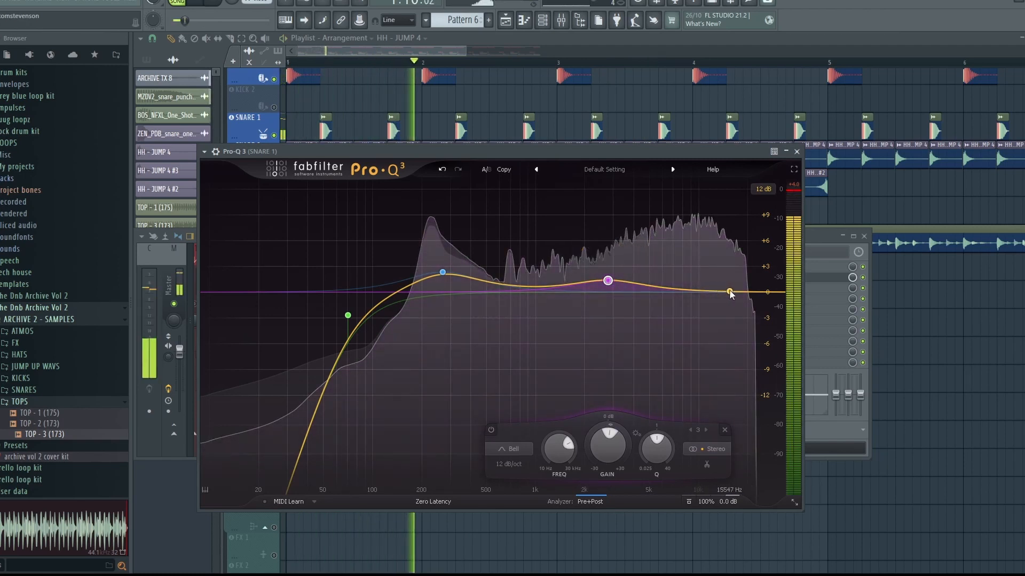
{"action": "key", "text": "space"}
{"action": "double_click", "coordinate": [728, 287]}
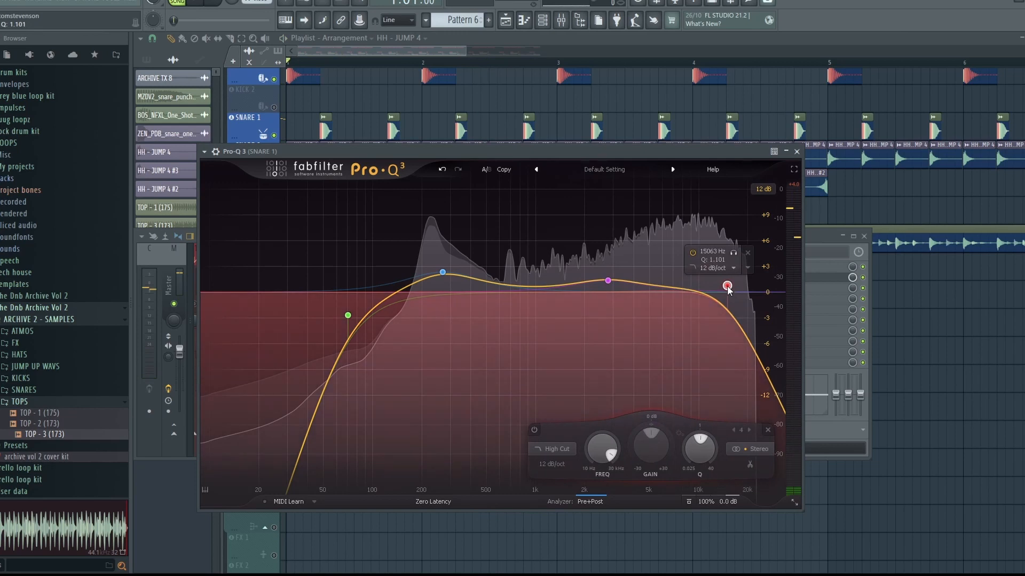
{"action": "key", "text": "Delete"}
{"action": "left_click_drag", "start_coordinate": [772, 291], "coordinate": [742, 253]}
{"action": "left_click", "coordinate": [733, 252]}
{"action": "key", "text": "space"}
{"action": "key", "text": "space"}
{"action": "right_click", "coordinate": [891, 310]}
- Play the full drum pattern and review the kick, snare, hat and Gain clips in the playlist
{"action": "key", "text": "space"}
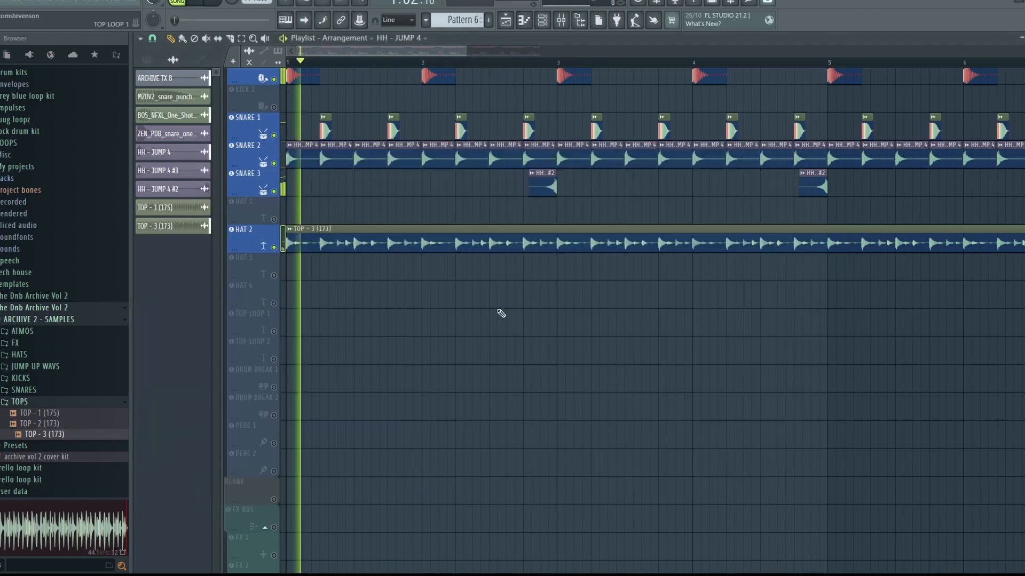
{"action": "scroll", "coordinate": [459, 310], "scroll_direction": "down", "scroll_amount": 3}
{"action": "scroll", "coordinate": [303, 300], "scroll_direction": "up", "scroll_amount": 5}
{"action": "scroll", "coordinate": [241, 296], "scroll_direction": "up", "scroll_amount": 6}
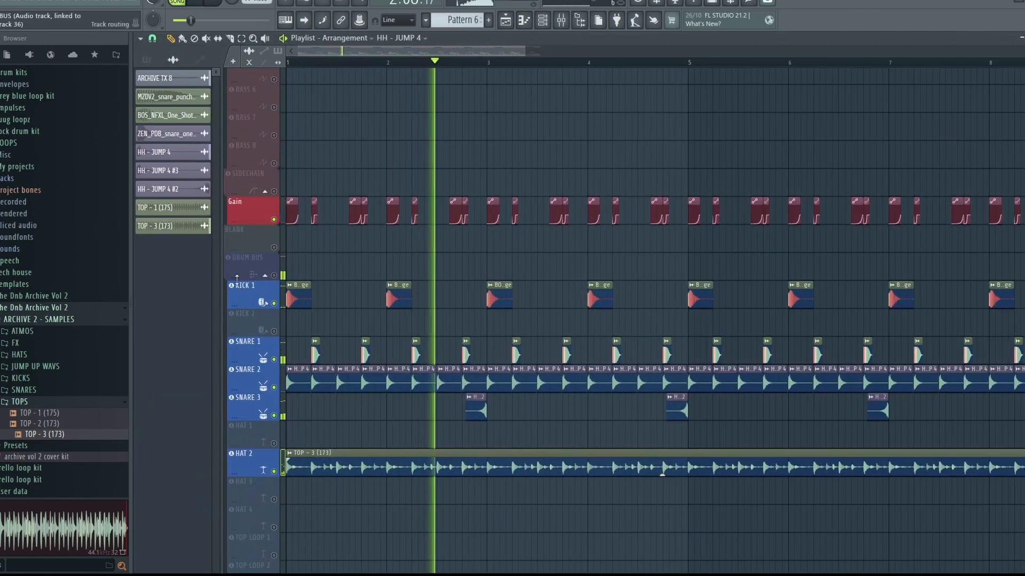
{"action": "key", "text": "space"}
{"action": "scroll", "coordinate": [240, 299], "scroll_direction": "down", "scroll_amount": 5}
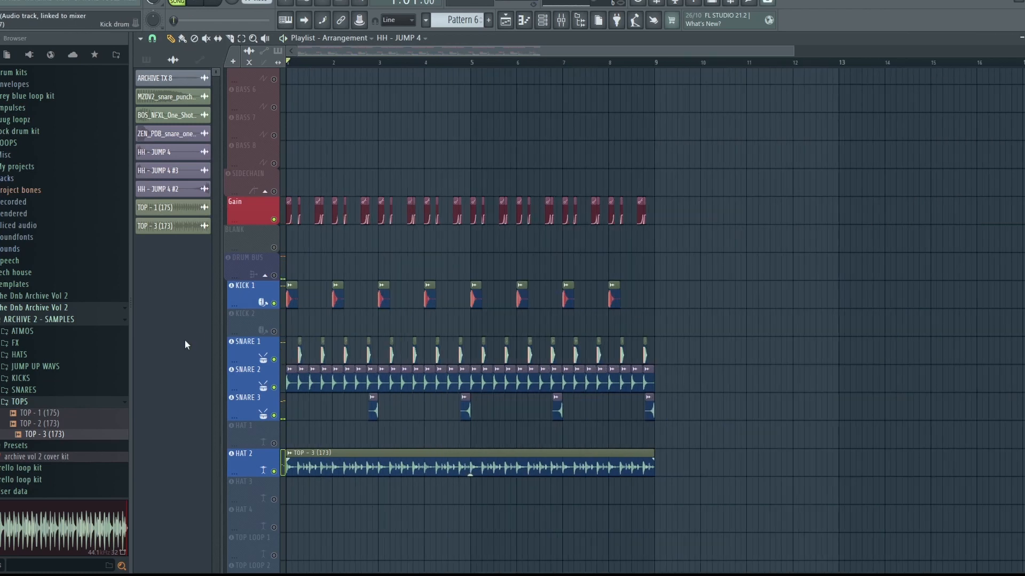
- Open the mixer, select the HAT 2 track, play it with the drums and load Fruity Stereo Shaper on it
{"action": "left_click", "coordinate": [561, 21]}
{"action": "left_click", "coordinate": [501, 277]}
{"action": "left_click", "coordinate": [552, 284]}
{"action": "left_click", "coordinate": [573, 286]}
{"action": "left_click", "coordinate": [519, 284]}
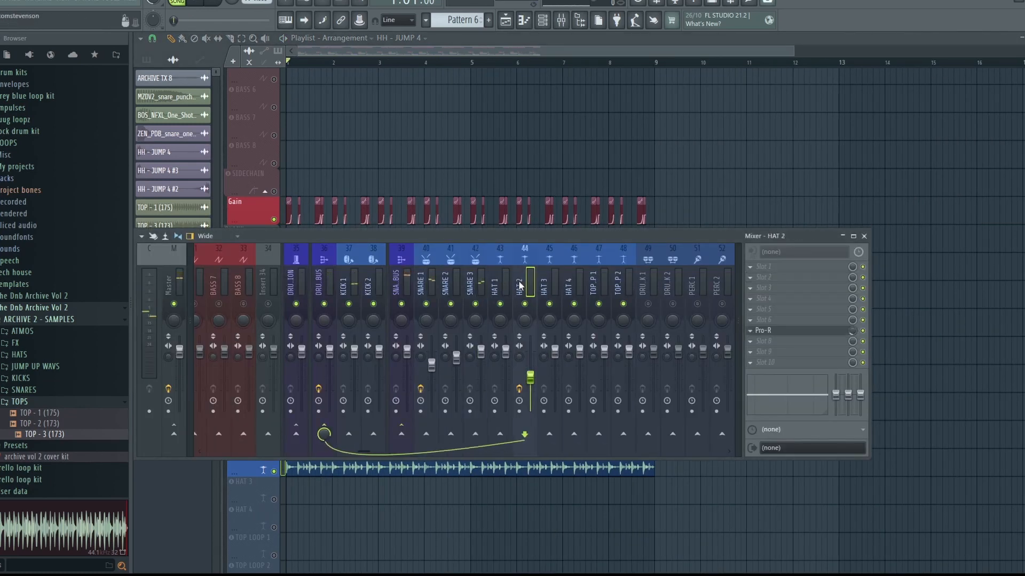
{"action": "left_click", "coordinate": [501, 287]}
{"action": "left_click", "coordinate": [521, 284]}
{"action": "key", "text": "space"}
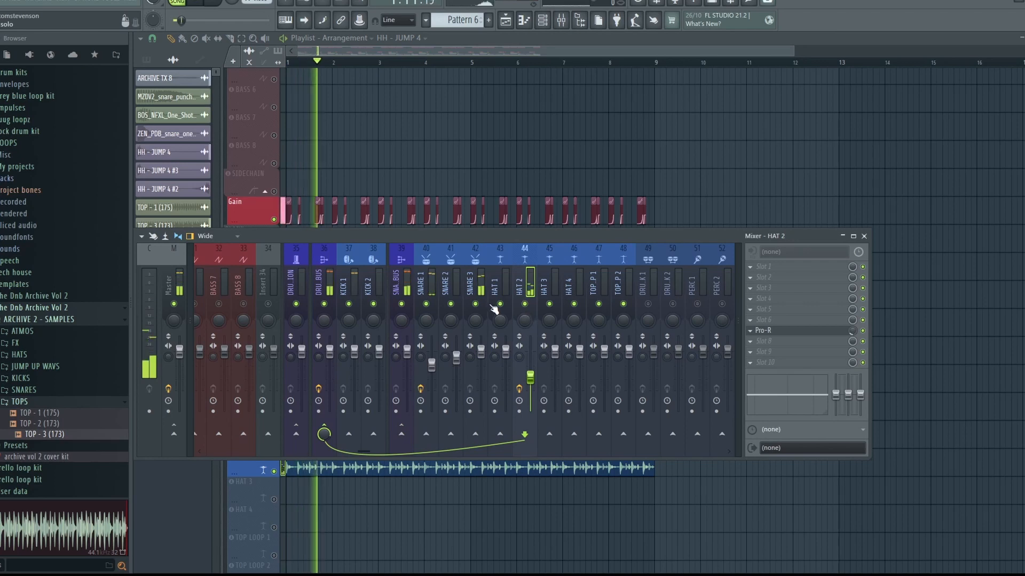
{"action": "key", "text": "space"}
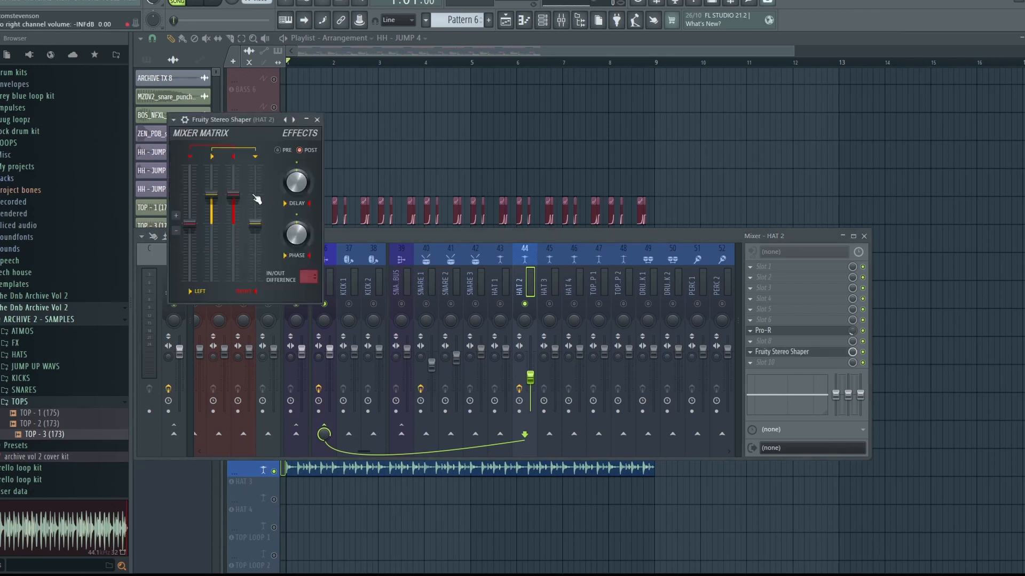
- Offset the delay in HAT 2's Fruity Stereo Shaper, audition it with the drums and close the plugin
{"action": "key", "text": "space"}
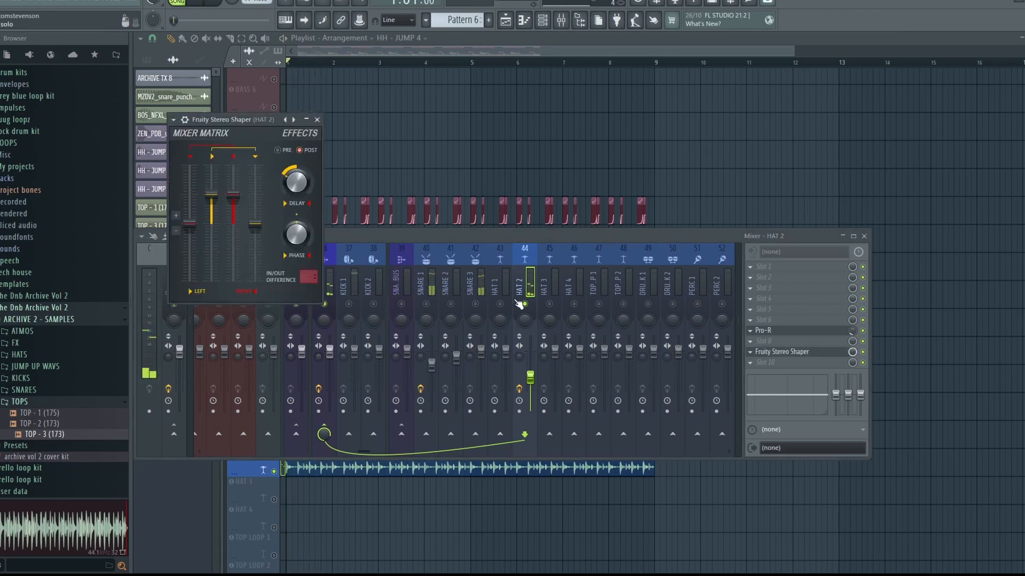
{"action": "left_click", "coordinate": [317, 120]}
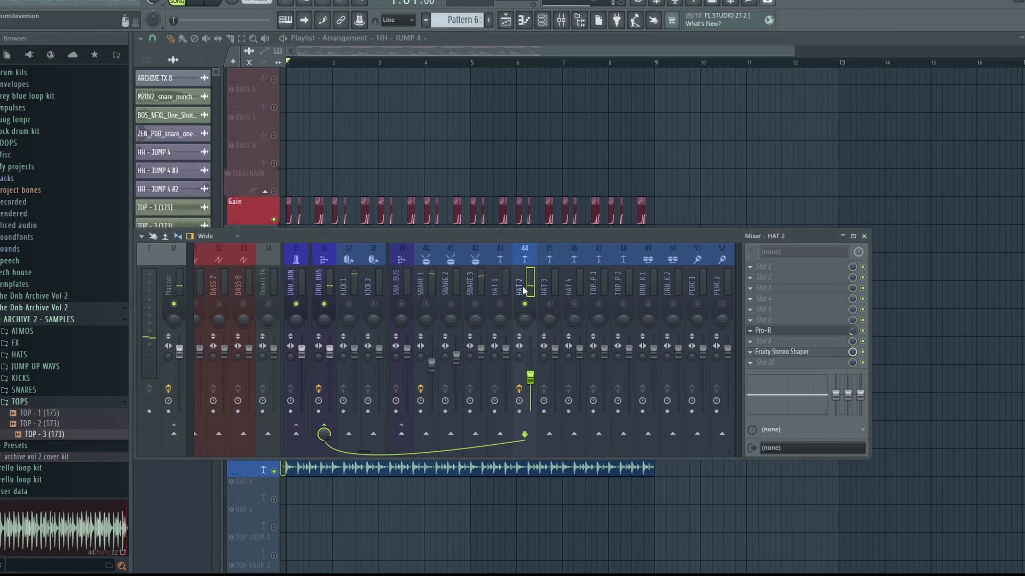
- Load Fruity Stereo Shaper on the SNARE 3 track and offset its delay by about 12.7 ms left during playback
{"action": "left_click", "coordinate": [487, 291]}
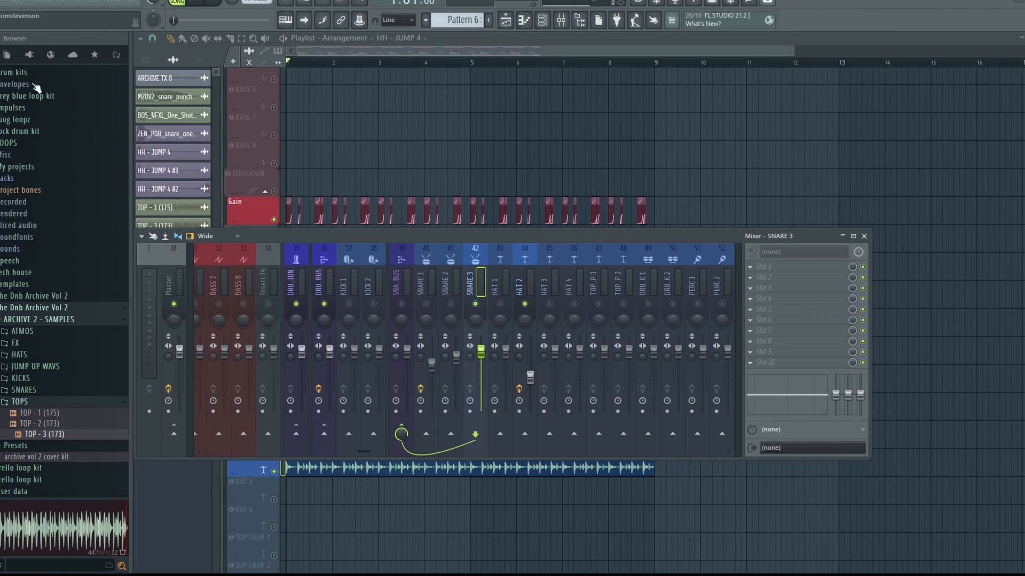
{"action": "left_click_drag", "start_coordinate": [354, 239], "coordinate": [368, 240]}
{"action": "key", "text": "space"}
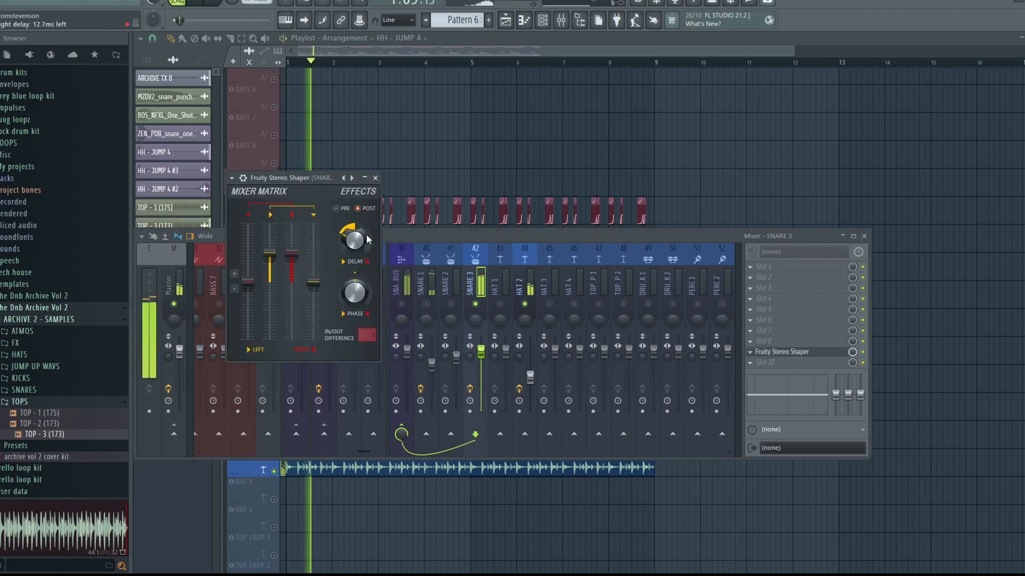
{"action": "key", "text": "space"}
- Load Fruity Parametric EQ 2 on SNARE 3, high-pass it at about 415 Hz during playback and close the EQ
{"action": "left_click", "coordinate": [490, 355]}
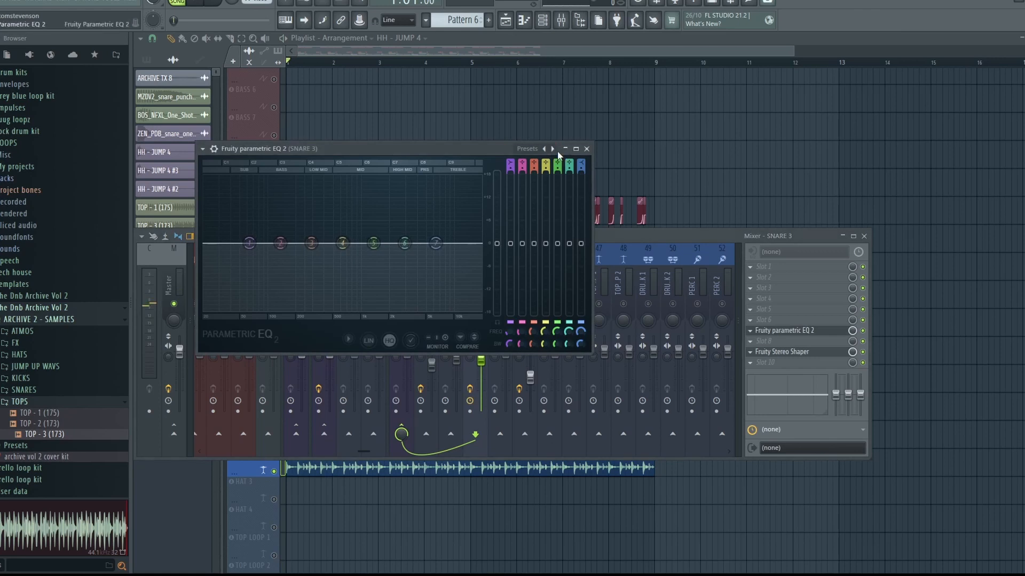
{"action": "key", "text": "space"}
{"action": "left_click_drag", "start_coordinate": [208, 251], "coordinate": [325, 244]}
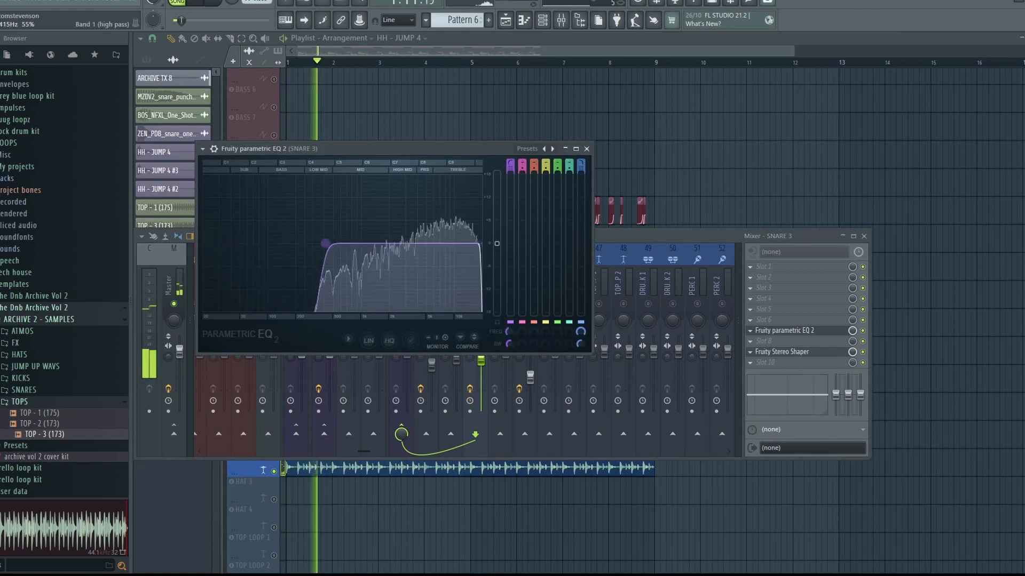
{"action": "left_click", "coordinate": [587, 149]}
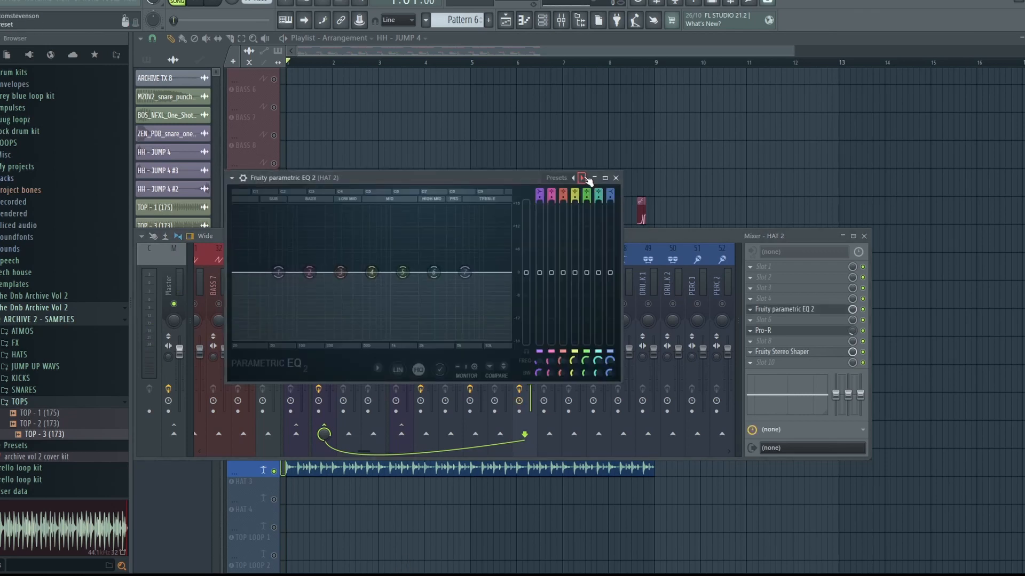
- Add a high-pass at about 421 Hz in a Fruity Parametric EQ 2 on HAT 2, audition it and close the EQ
{"action": "left_click", "coordinate": [582, 178]}
{"action": "key", "text": "space"}
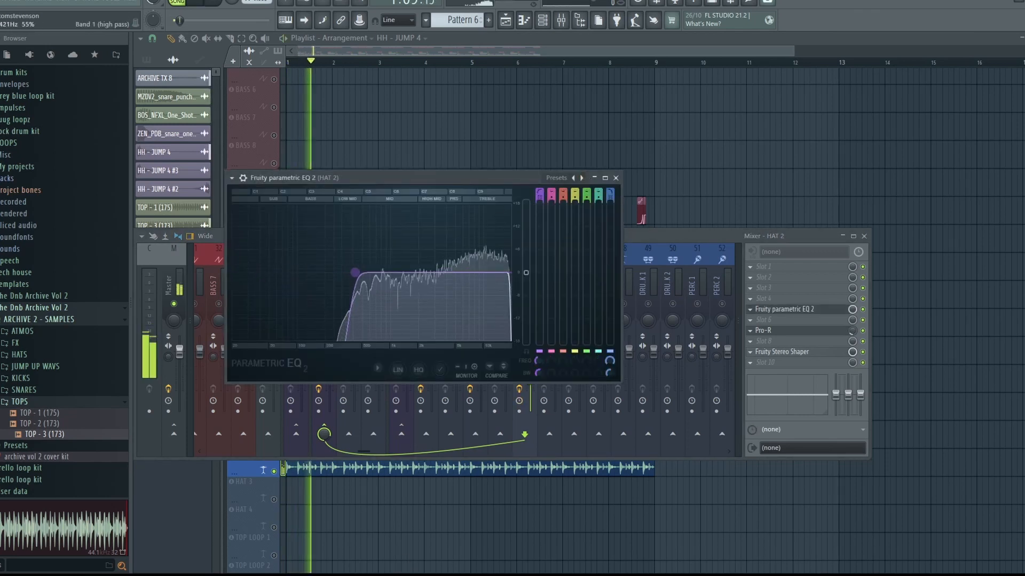
{"action": "left_click", "coordinate": [616, 178]}
- Close the mixer and play the full drum arrangement in the playlist to review the mix
{"action": "left_click", "coordinate": [864, 236]}
{"action": "scroll", "coordinate": [433, 111], "scroll_direction": "down", "scroll_amount": 2}
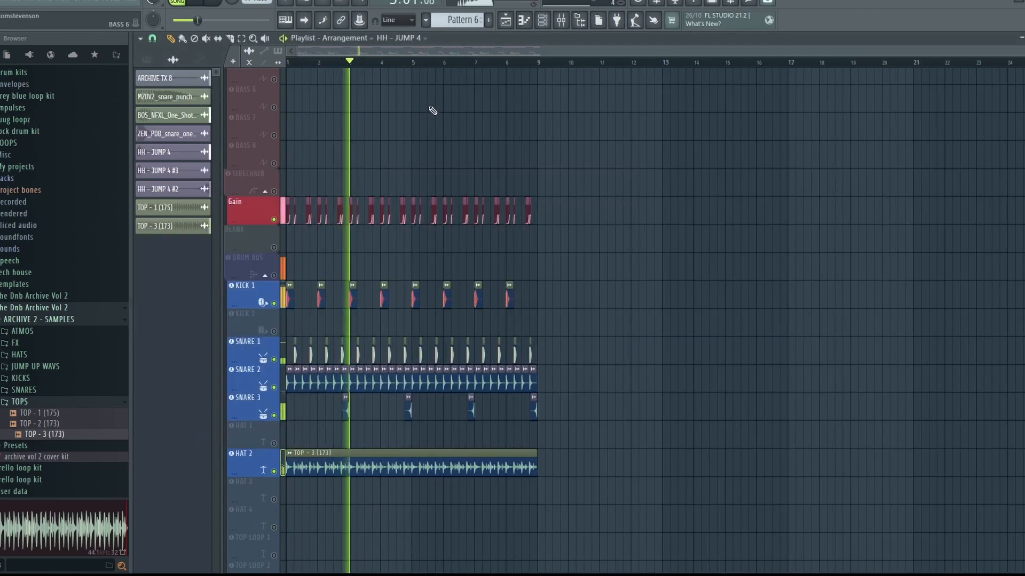
{"action": "key", "text": "space"}
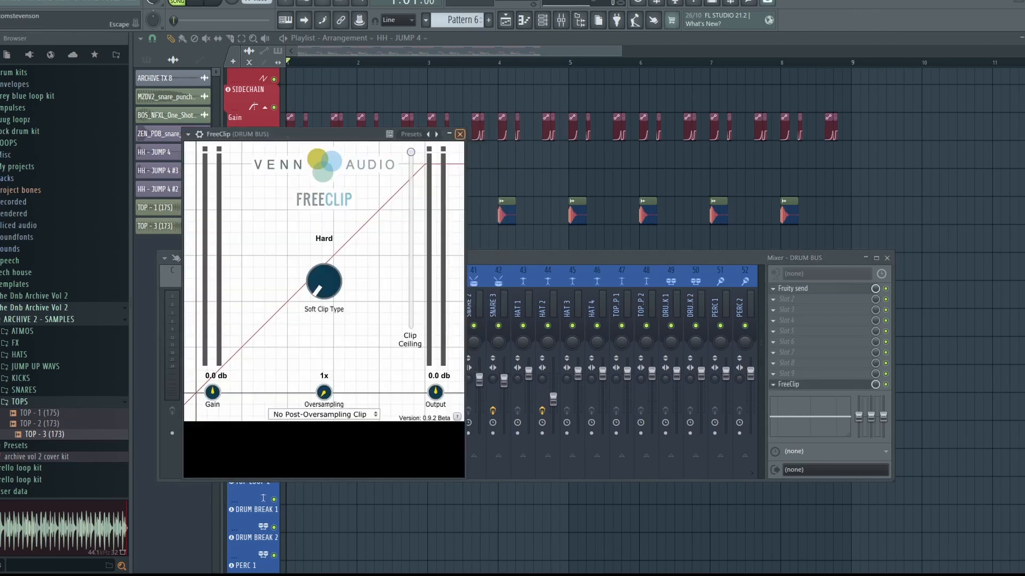
- Load FreeClip in the last slot of the DRUM BUS, close it and play the drums to check the bus levels
{"action": "left_click", "coordinate": [459, 134]}
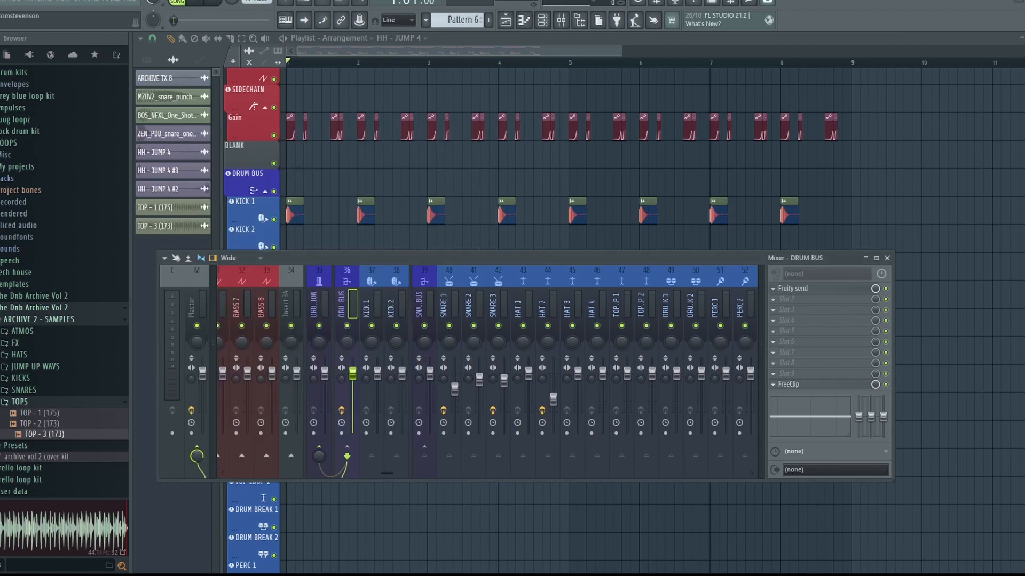
{"action": "left_click_drag", "start_coordinate": [588, 307], "coordinate": [650, 329]}
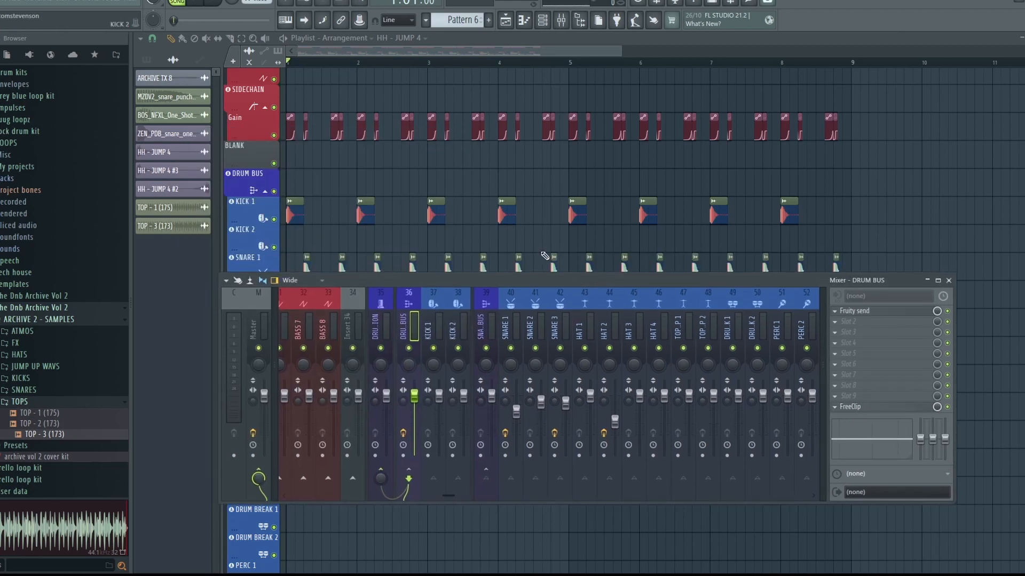
{"action": "key", "text": "space"}
{"action": "left_click_drag", "start_coordinate": [559, 280], "coordinate": [495, 253]}
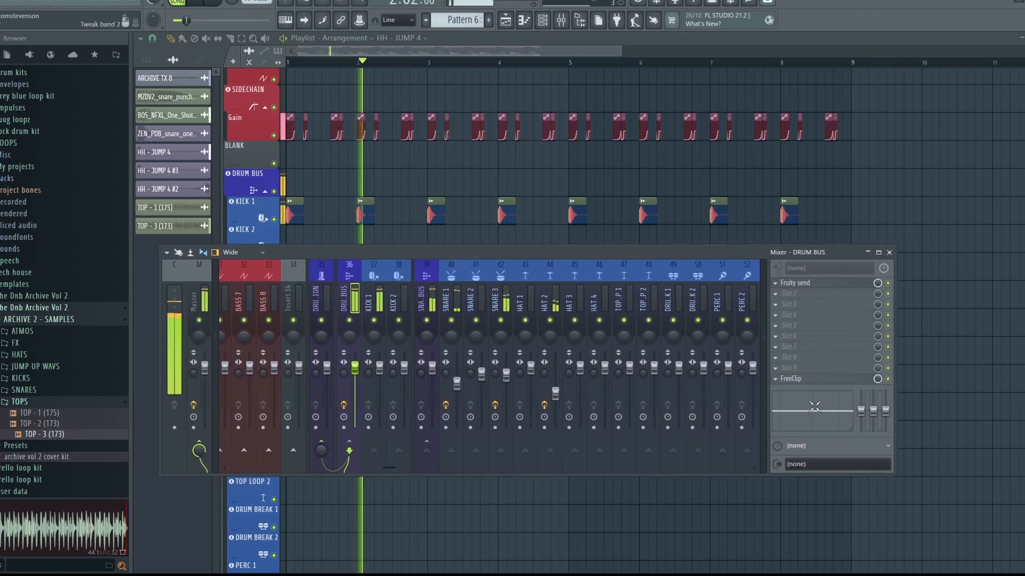
{"action": "key", "text": "space"}
{"action": "key", "text": "space"}
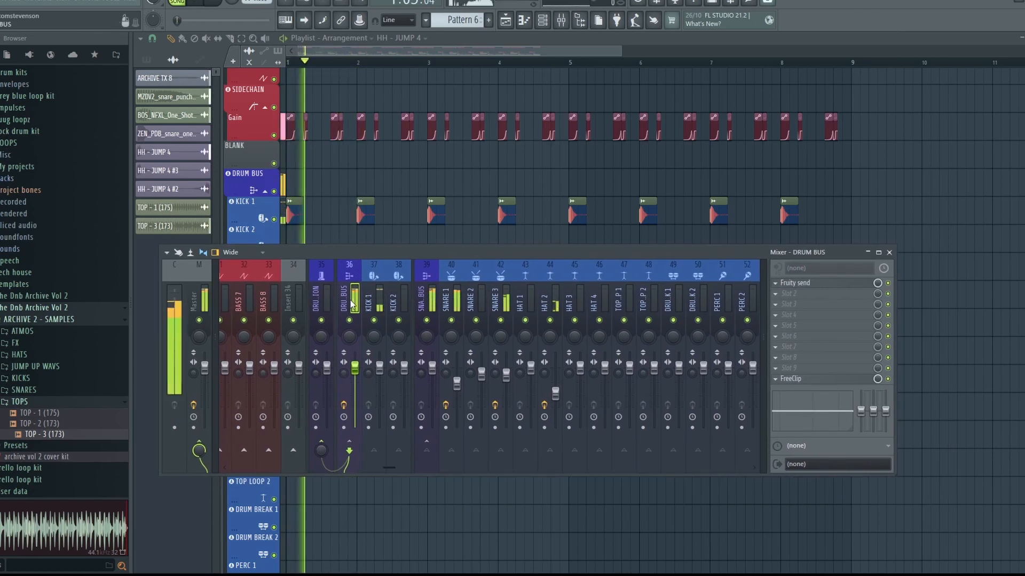
{"action": "key", "text": "space"}
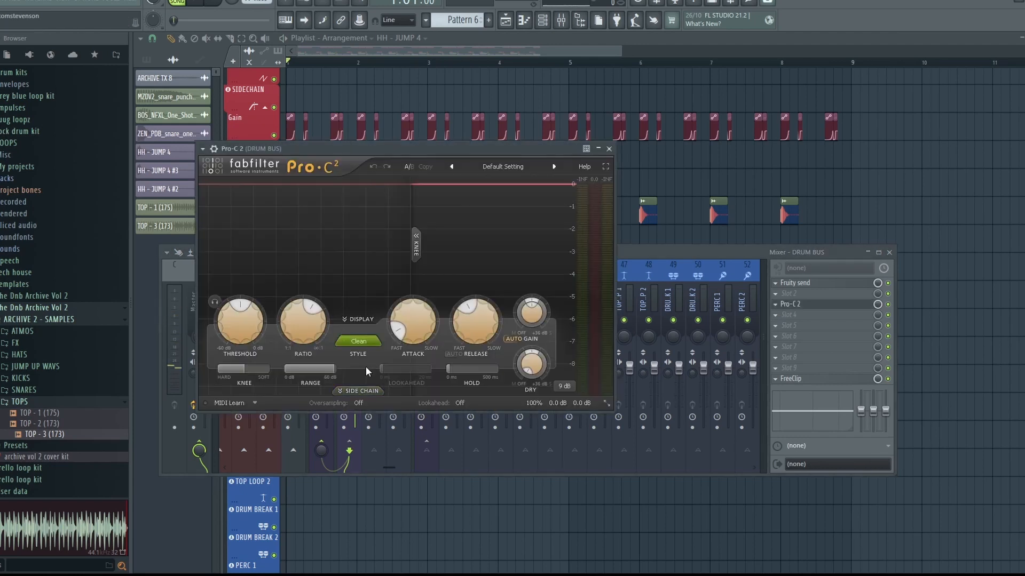
- Load Pro-C 2 on the DRUM BUS, choose the Bus style and set the attack to about 111 ms
{"action": "left_click_drag", "start_coordinate": [354, 158], "coordinate": [438, 175]}
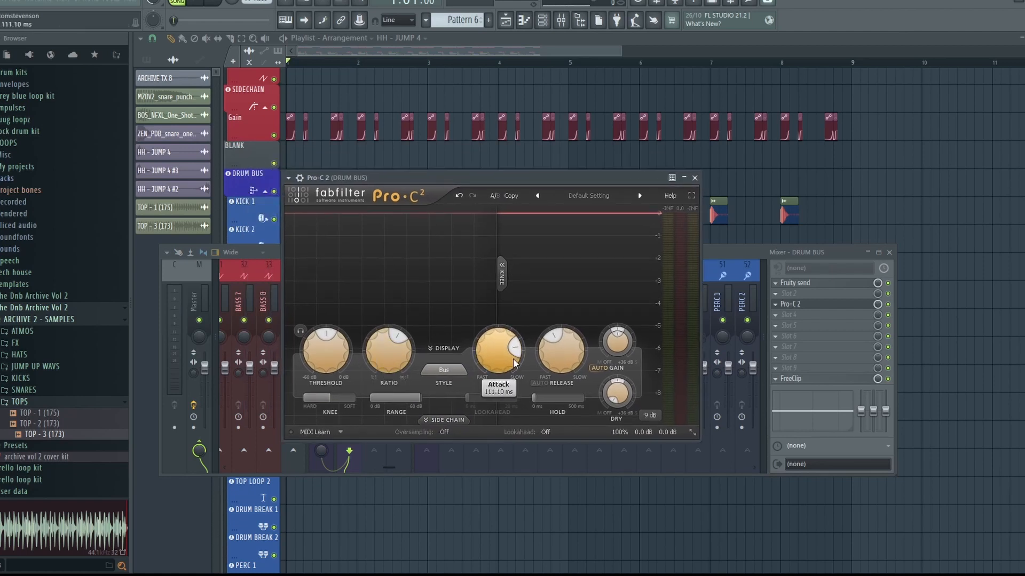
{"action": "key", "text": "space"}
{"action": "left_click_drag", "start_coordinate": [445, 179], "coordinate": [456, 177]}
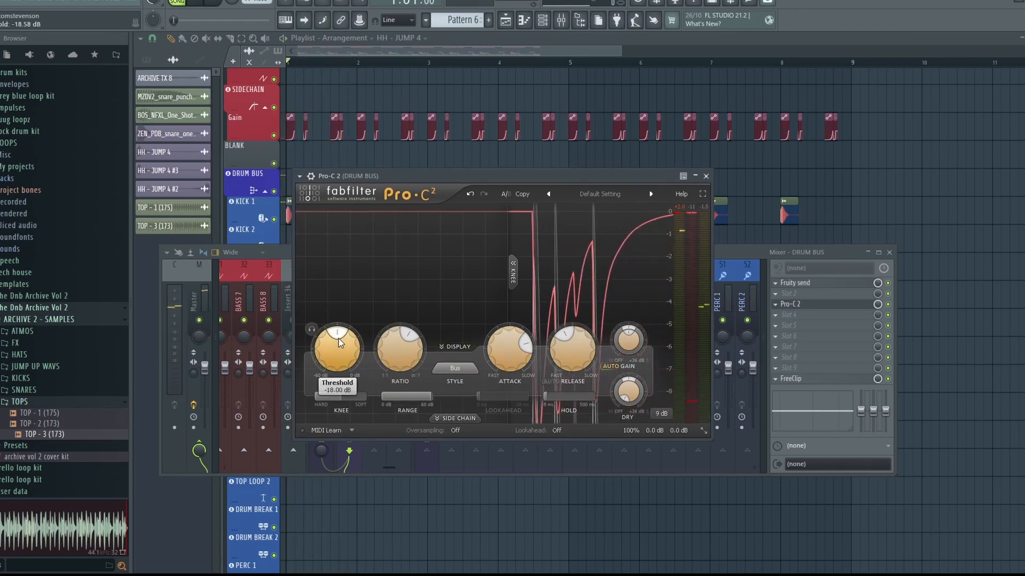
- Lower the Pro-C 2 threshold, set the release to about 183 ms and lengthen the attack while auditioning the drums
{"action": "left_click_drag", "start_coordinate": [337, 337], "coordinate": [328, 339]}
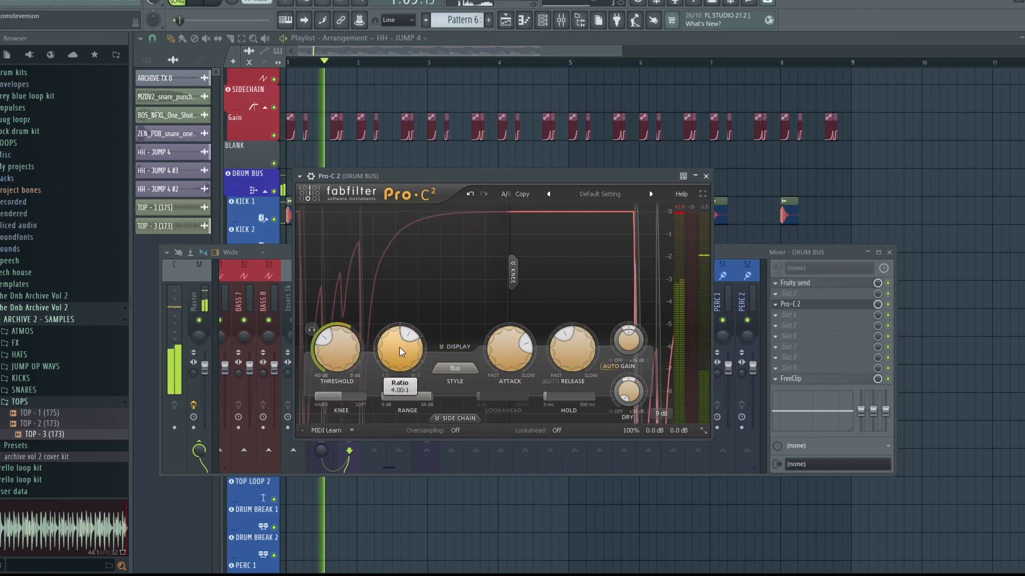
{"action": "mouse_move", "coordinate": [568, 358]}
{"action": "left_mouse_down"}
{"action": "mouse_move", "coordinate": [563, 350]}
{"action": "mouse_move", "coordinate": [565, 388]}
{"action": "mouse_move", "coordinate": [564, 340]}
{"action": "left_mouse_up"}
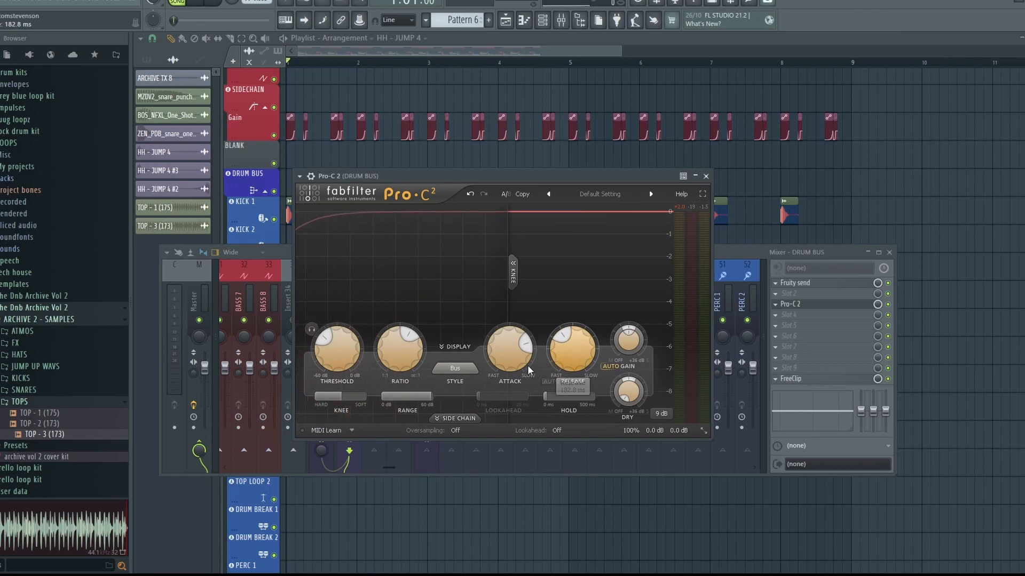
{"action": "key", "text": "space"}
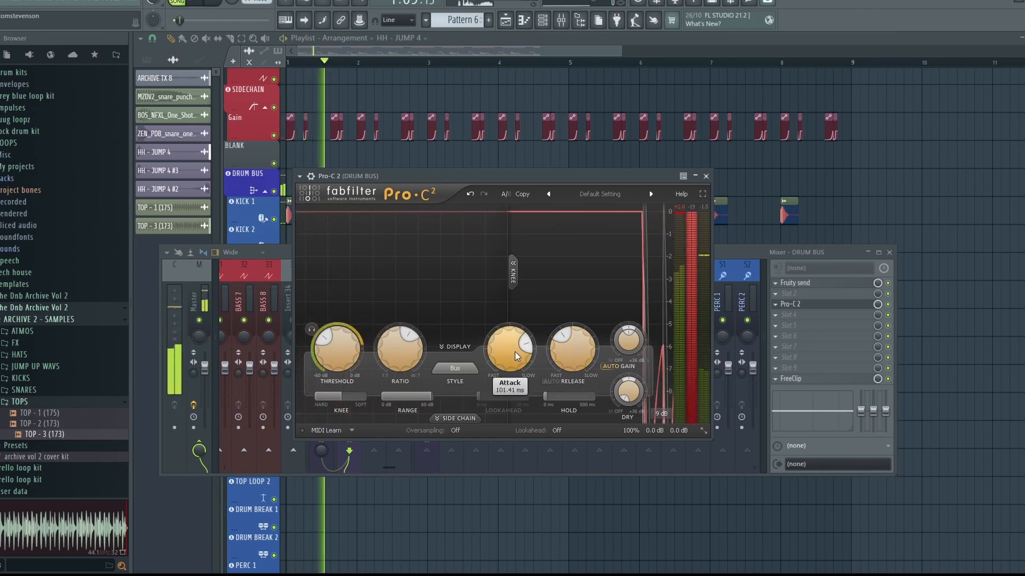
{"action": "mouse_move", "coordinate": [516, 357]}
{"action": "left_mouse_down"}
{"action": "mouse_move", "coordinate": [542, 342]}
{"action": "mouse_move", "coordinate": [546, 358]}
{"action": "mouse_move", "coordinate": [531, 356]}
{"action": "left_mouse_up"}
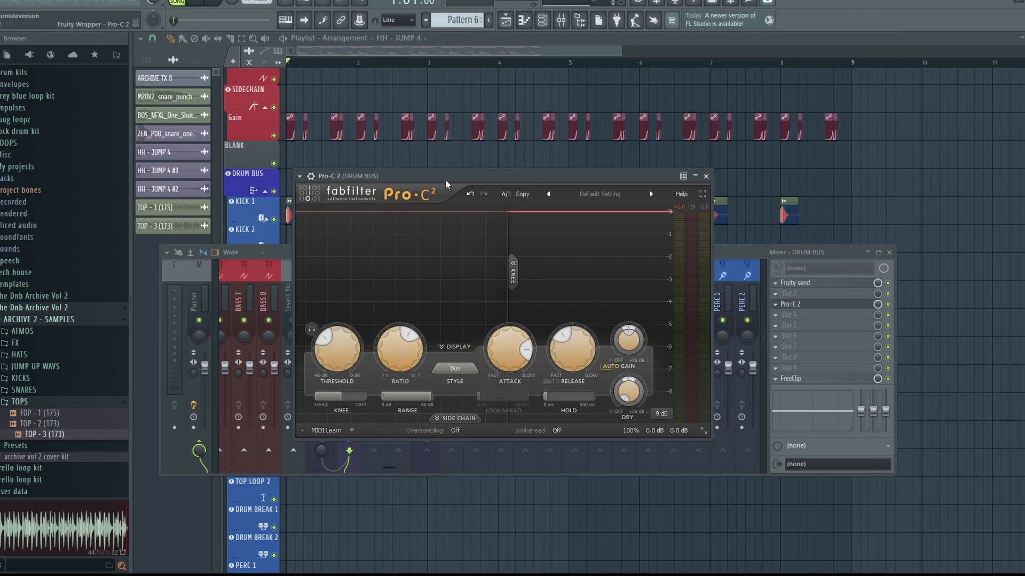
- Reduce the Pro-C 2 ratio below 4:1 and set the threshold to about -11.8 dB while auditioning the drums
{"action": "left_click_drag", "start_coordinate": [445, 179], "coordinate": [468, 185]}
{"action": "key", "text": "space"}
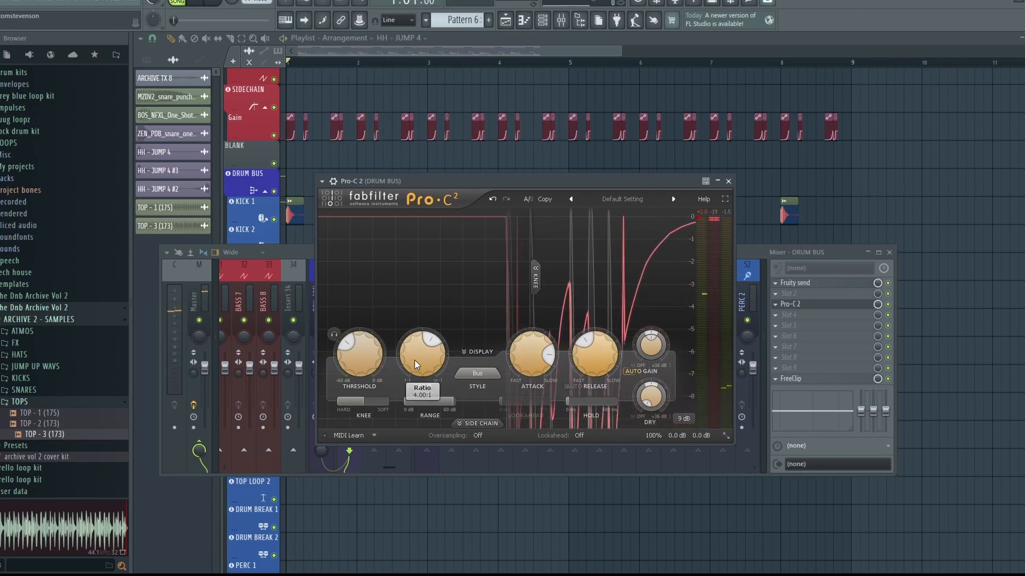
{"action": "left_click_drag", "start_coordinate": [414, 359], "coordinate": [365, 392]}
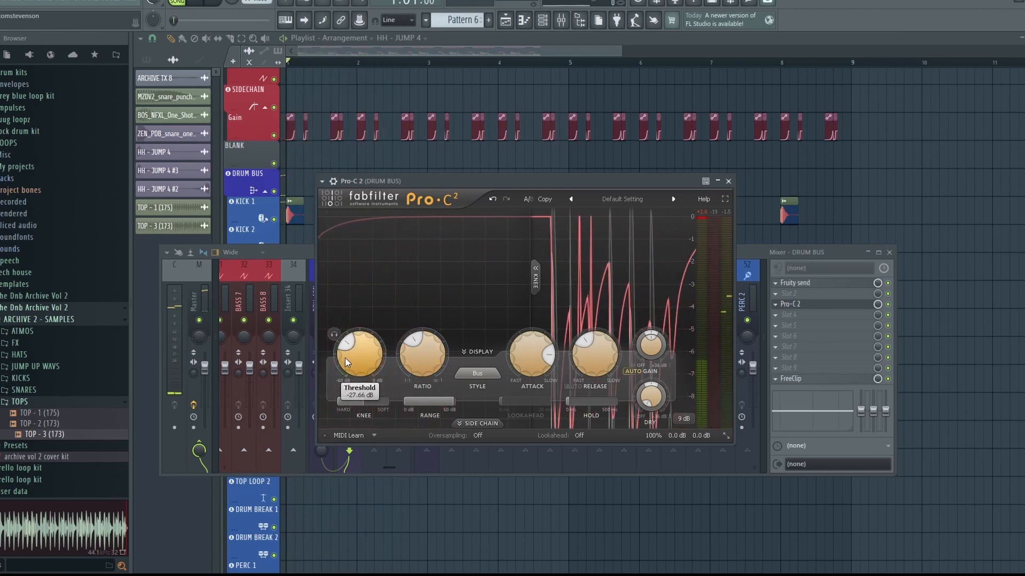
{"action": "key", "text": "space"}
{"action": "key", "text": "space"}
{"action": "left_click_drag", "start_coordinate": [353, 361], "coordinate": [365, 340]}
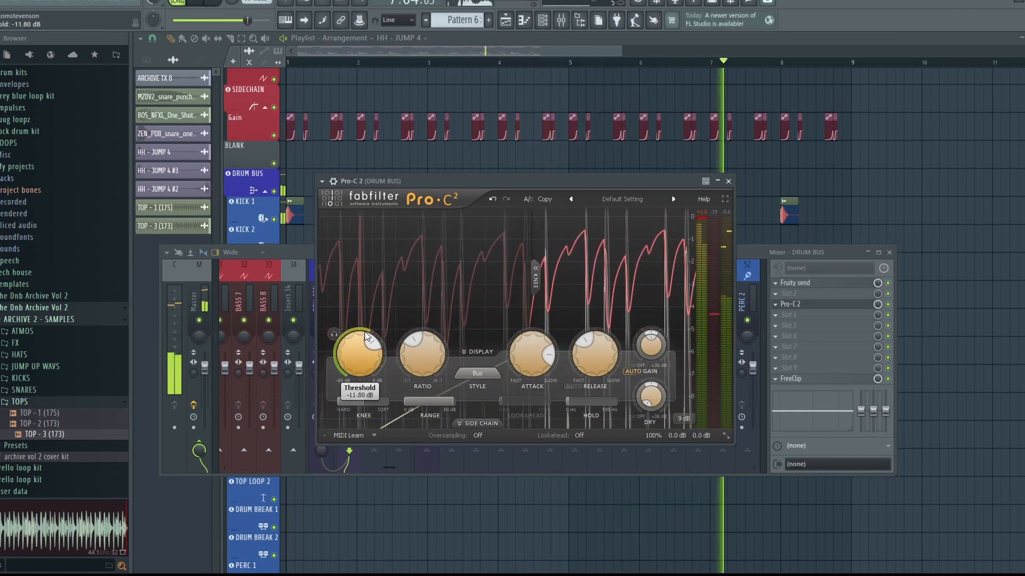
- Expand the Pro-C 2 side chain section and enable a 48 dB/oct low cut at 100 Hz
{"action": "left_click", "coordinate": [480, 423]}
{"action": "key", "text": "space"}
{"action": "left_click_drag", "start_coordinate": [479, 178], "coordinate": [489, 145]}
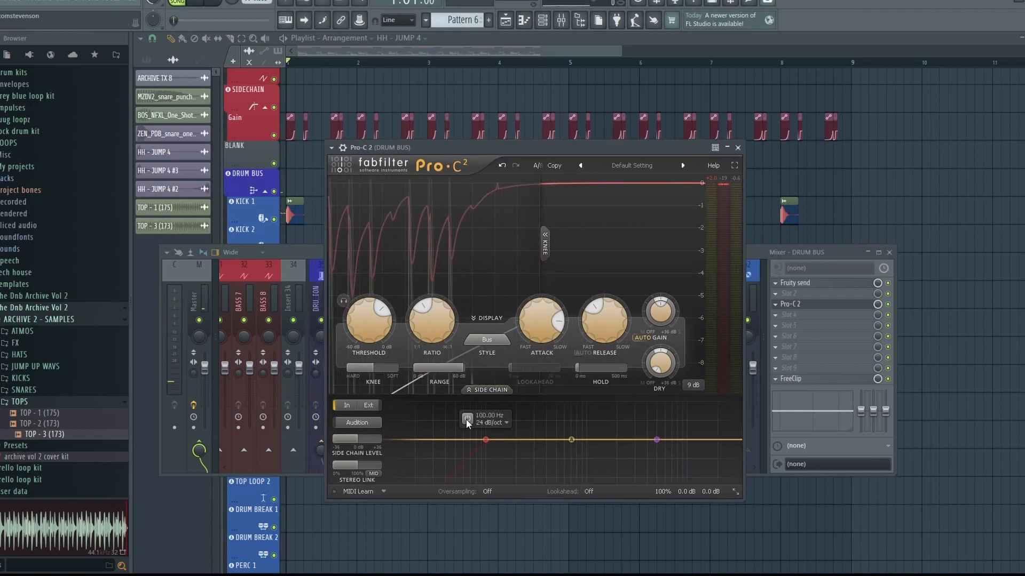
{"action": "left_click", "coordinate": [486, 440]}
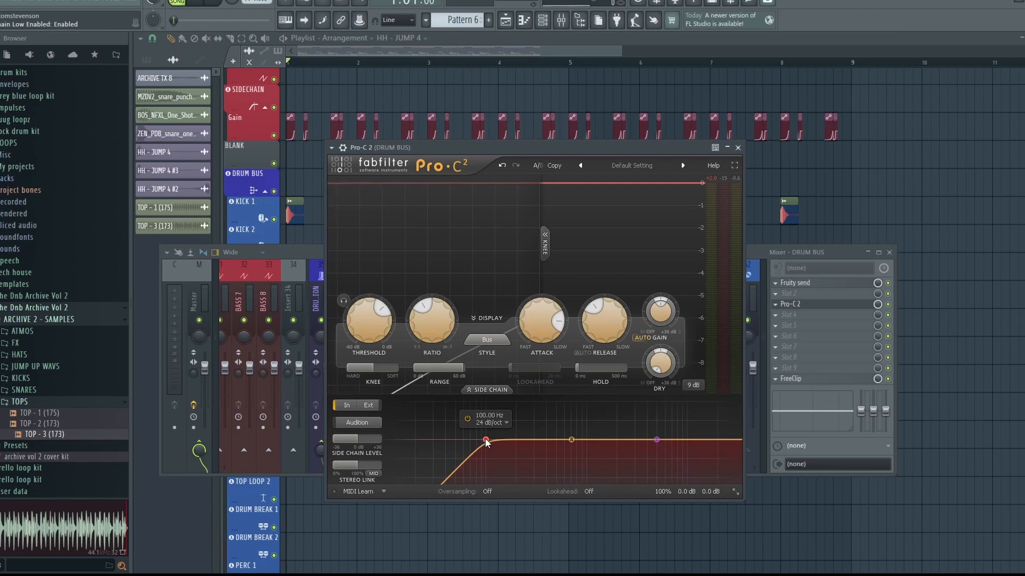
{"action": "mouse_move", "coordinate": [485, 441]}
{"action": "left_mouse_down"}
{"action": "mouse_move", "coordinate": [497, 441]}
{"action": "mouse_move", "coordinate": [486, 442]}
{"action": "left_mouse_up"}
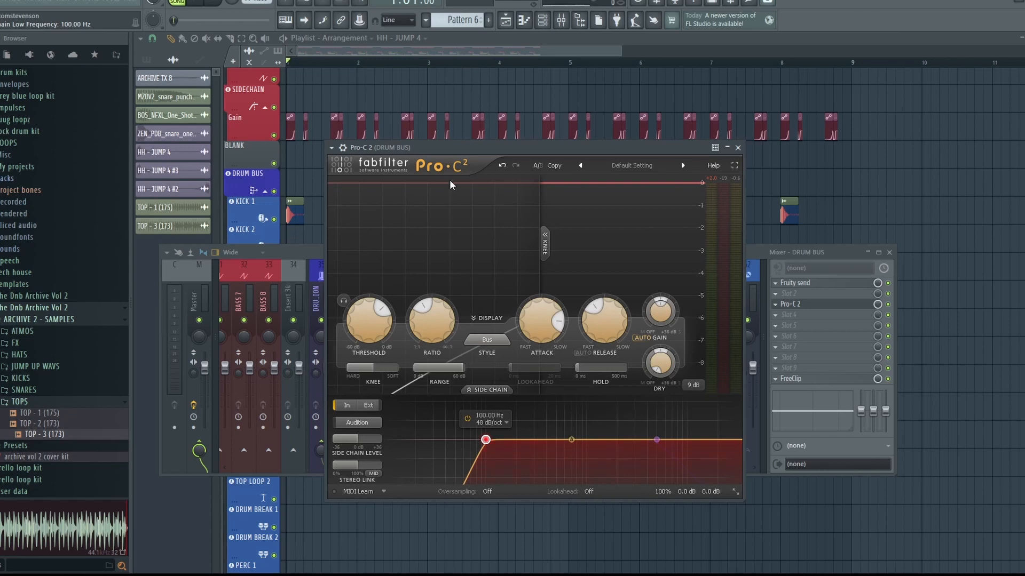
- Sweep the side chain low cut up to about 242 Hz and settle it at about 186 Hz while auditioning the drums
{"action": "left_click_drag", "start_coordinate": [485, 151], "coordinate": [472, 153]}
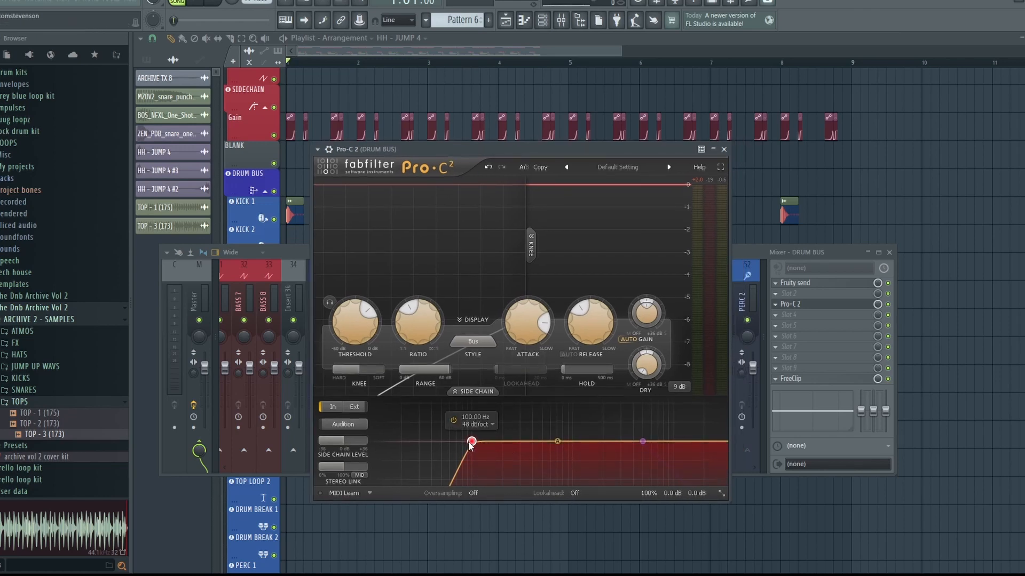
{"action": "left_click_drag", "start_coordinate": [472, 442], "coordinate": [481, 443]}
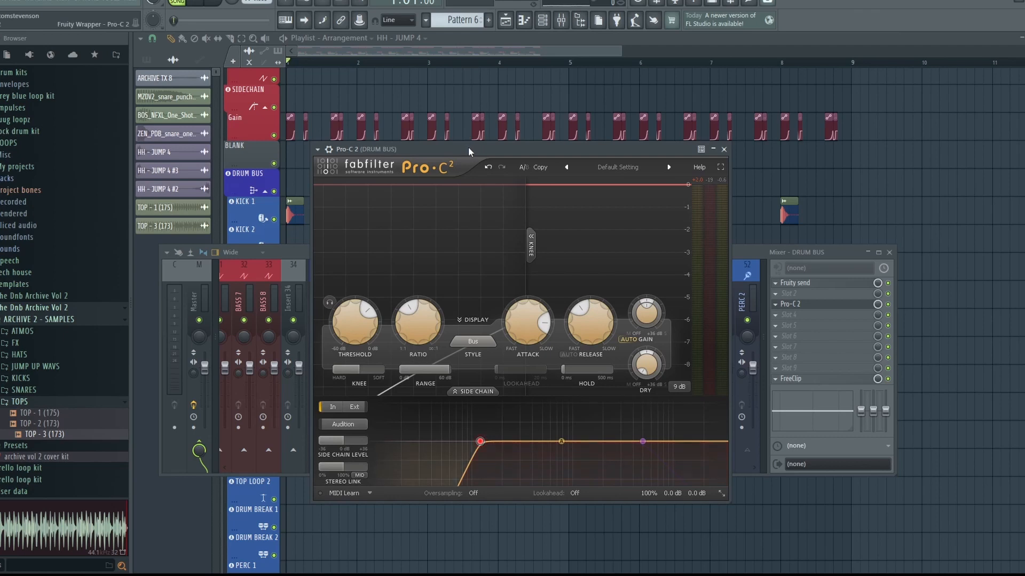
{"action": "mouse_move", "coordinate": [480, 445]}
{"action": "left_click_drag", "start_coordinate": [479, 445], "coordinate": [483, 446]}
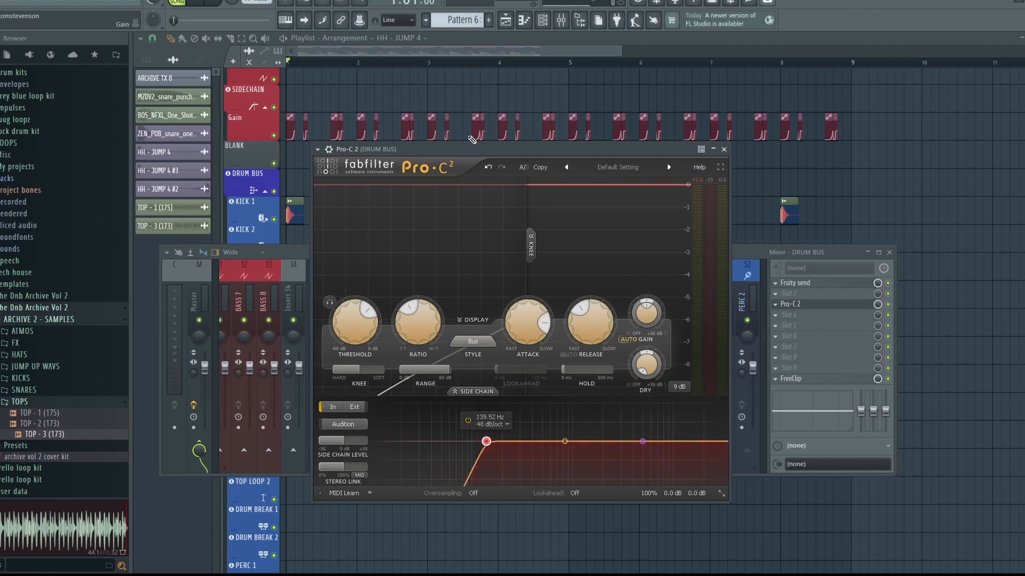
{"action": "left_click_drag", "start_coordinate": [492, 452], "coordinate": [506, 446]}
{"action": "key", "text": "space"}
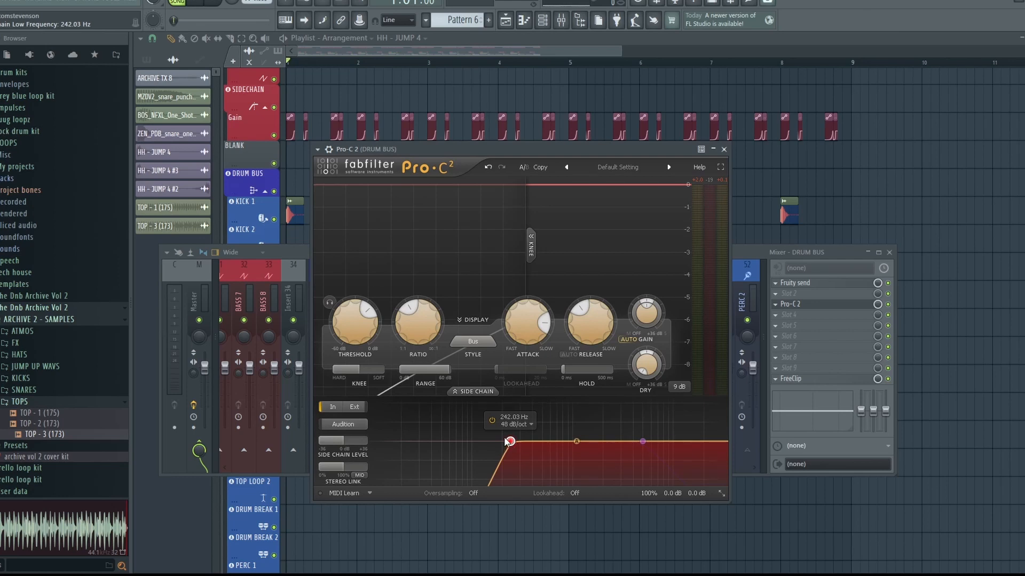
{"action": "key", "text": "space"}
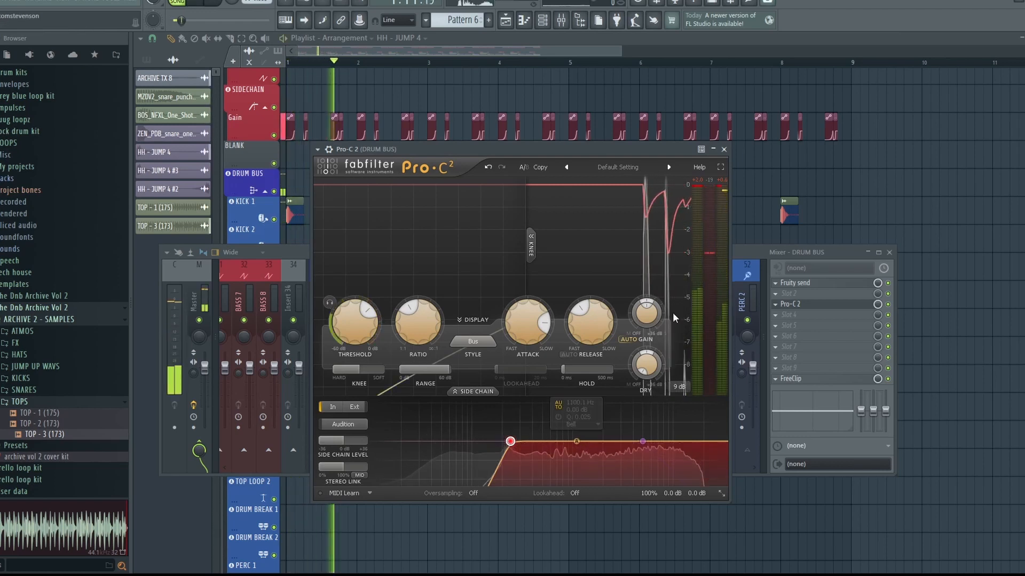
{"action": "mouse_move", "coordinate": [510, 441]}
{"action": "left_mouse_down"}
{"action": "mouse_move", "coordinate": [401, 441]}
{"action": "mouse_move", "coordinate": [516, 441]}
{"action": "mouse_move", "coordinate": [489, 441]}
{"action": "mouse_move", "coordinate": [498, 442]}
{"action": "left_mouse_up"}
- Set the Pro-C 2 threshold to about -13.6 dB while playing the drums
{"action": "mouse_move", "coordinate": [373, 343]}
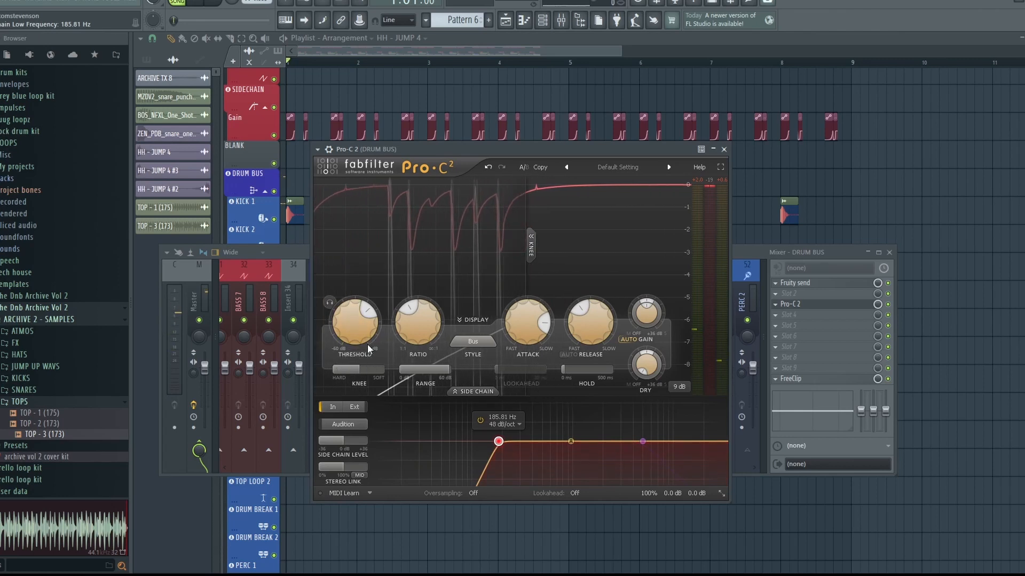
{"action": "left_click_drag", "start_coordinate": [447, 149], "coordinate": [451, 148]}
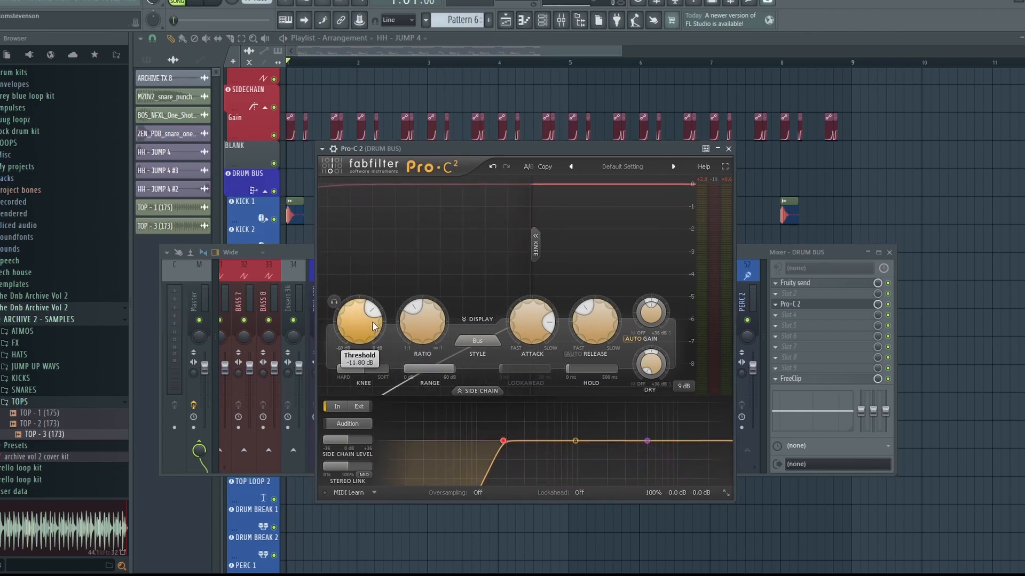
{"action": "key", "text": "space"}
{"action": "left_click_drag", "start_coordinate": [349, 318], "coordinate": [349, 325]}
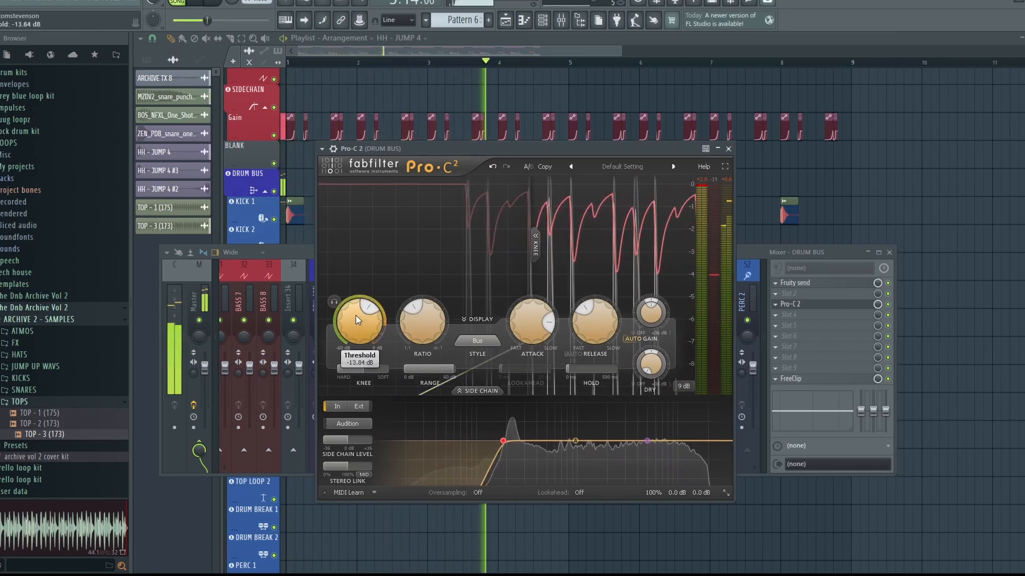
- Stop playback and select the low cut band in the Pro-C 2 side chain section
{"action": "key", "text": "space"}
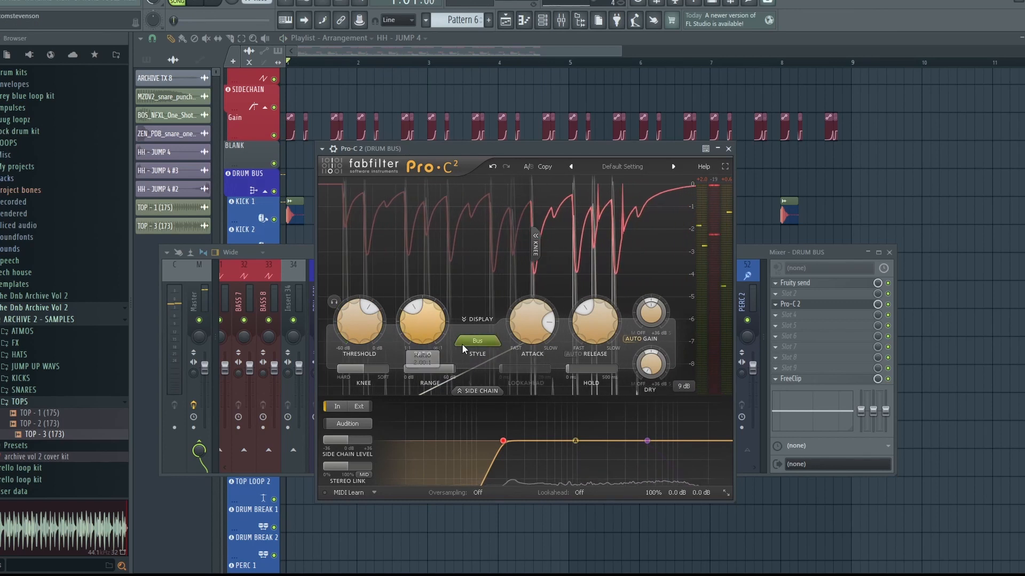
{"action": "left_click", "coordinate": [502, 442]}
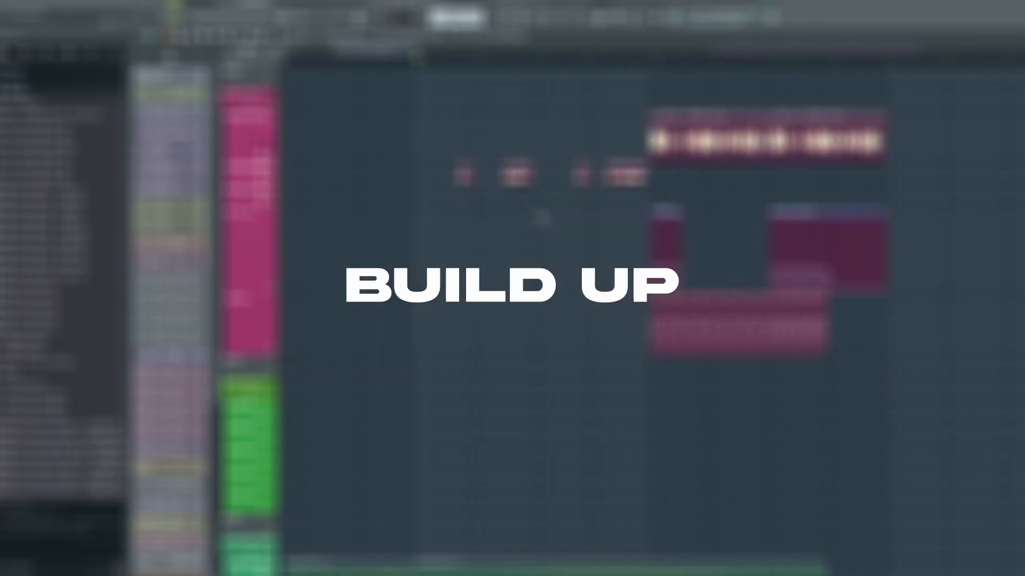
- Play the build-up vocals past bar 16 and examine the Mix level automation at bar 16
{"action": "scroll", "coordinate": [387, 242], "scroll_direction": "down", "scroll_amount": 3}
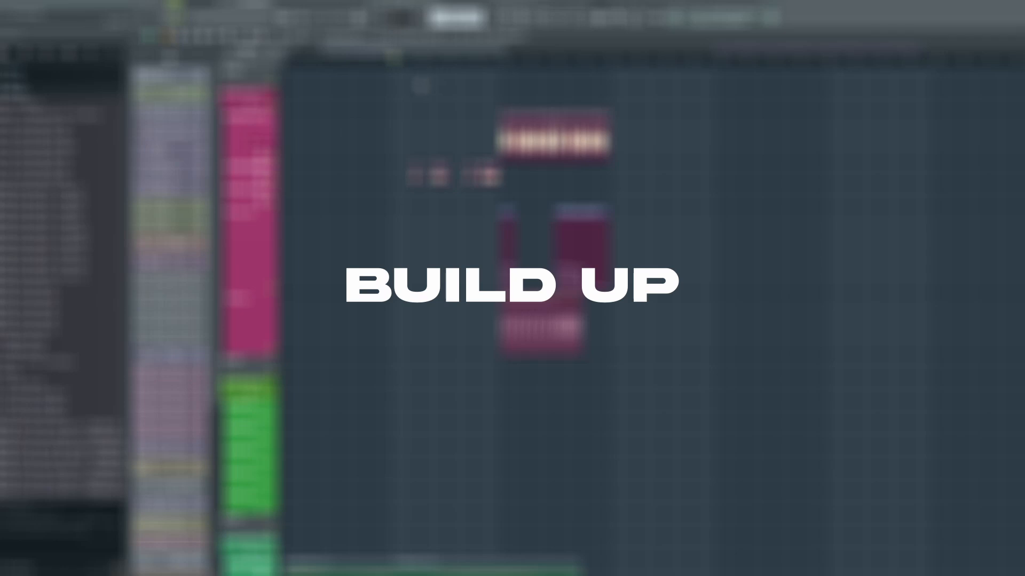
{"action": "key", "text": "space"}
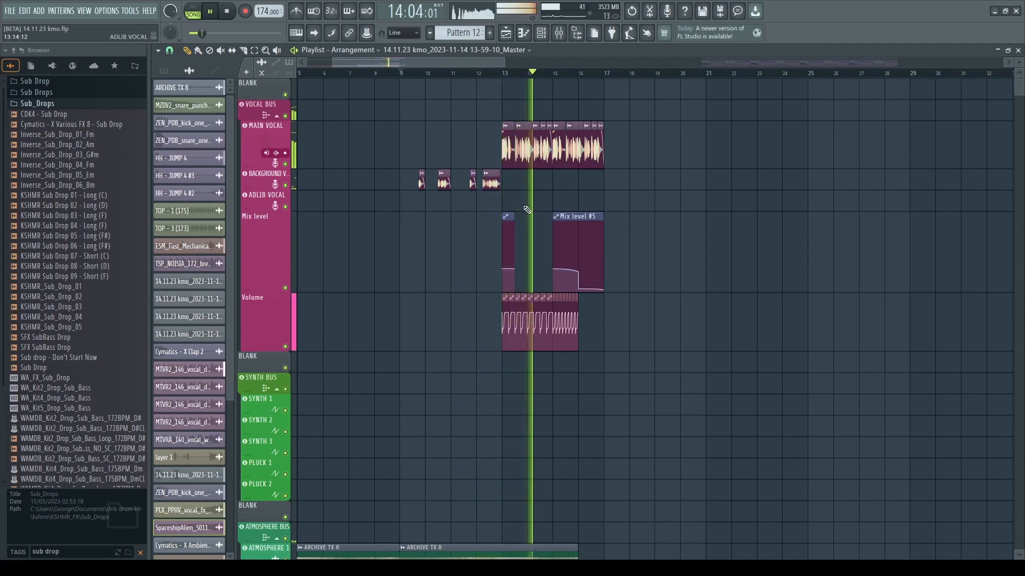
{"action": "scroll", "coordinate": [614, 289], "scroll_direction": "up", "scroll_amount": 3}
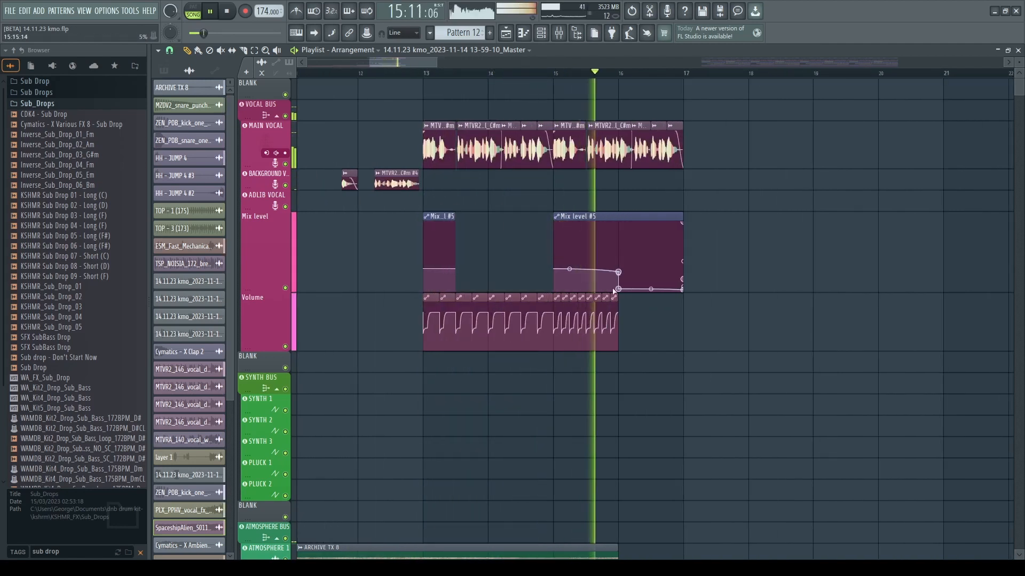
{"action": "scroll", "coordinate": [613, 291], "scroll_direction": "up", "scroll_amount": 2}
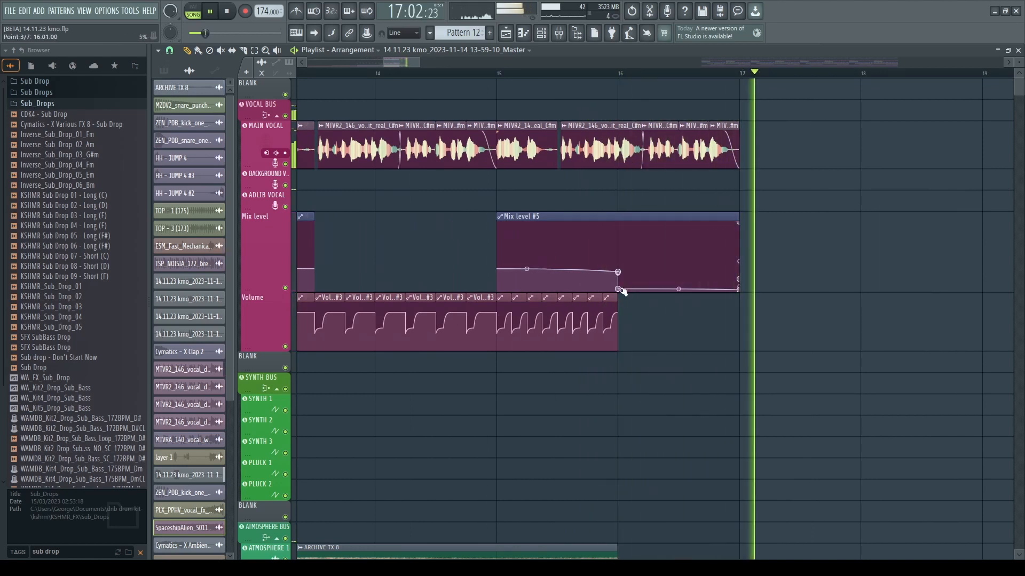
{"action": "scroll", "coordinate": [614, 167], "scroll_direction": "up", "scroll_amount": 3}
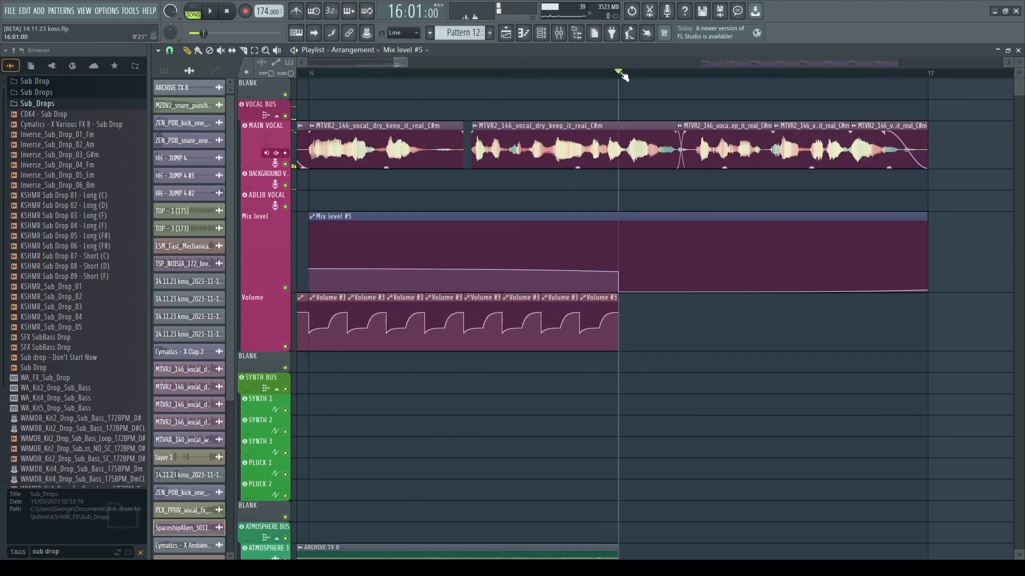
- Audition the main vocal and its repeating Volume automation from bar 13
{"action": "scroll", "coordinate": [647, 345], "scroll_direction": "down", "scroll_amount": 3}
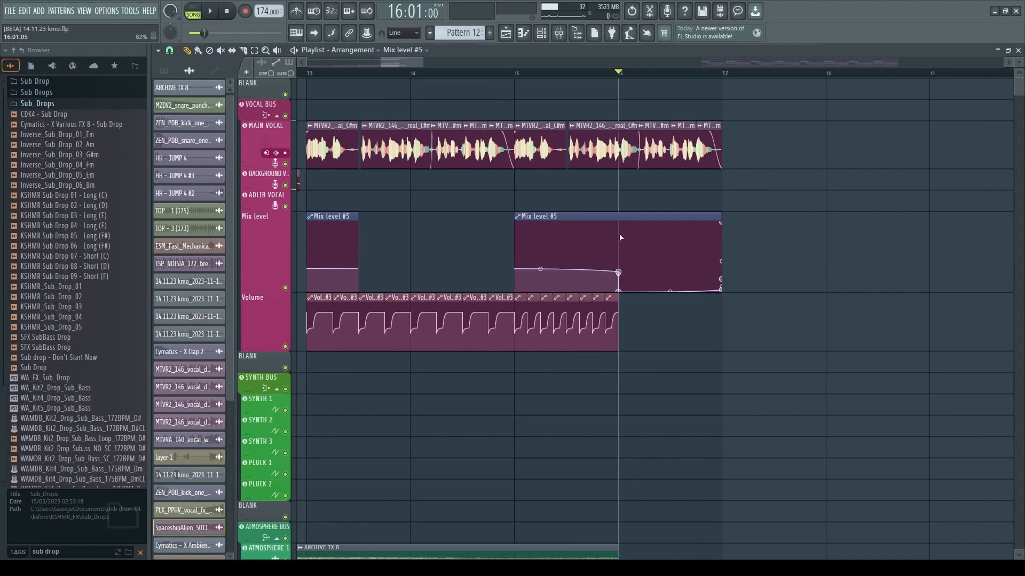
{"action": "scroll", "coordinate": [621, 237], "scroll_direction": "down", "scroll_amount": 2}
{"action": "scroll", "coordinate": [380, 360], "scroll_direction": "down", "scroll_amount": 3}
{"action": "scroll", "coordinate": [524, 244], "scroll_direction": "up", "scroll_amount": 5}
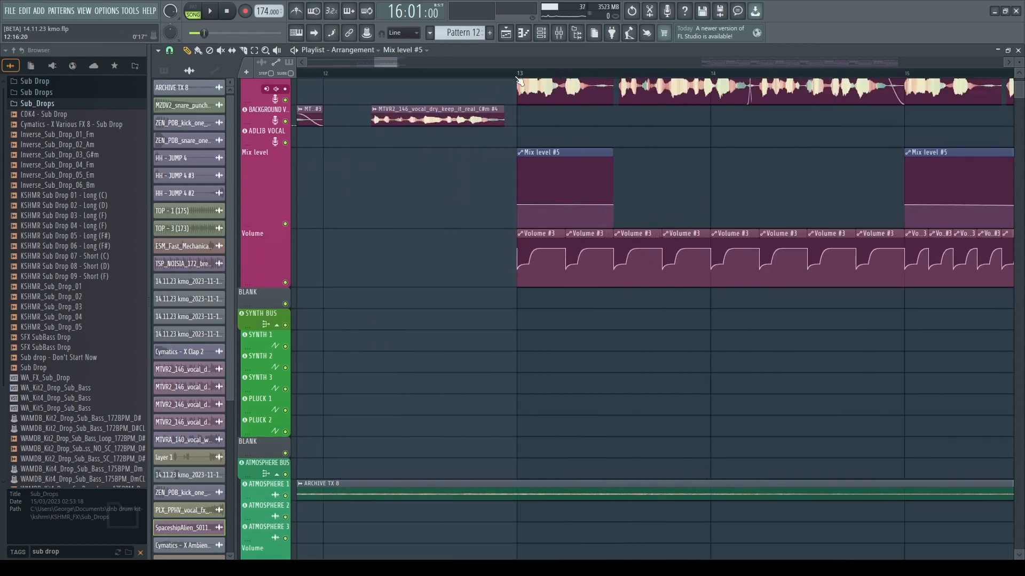
{"action": "key", "text": "space"}
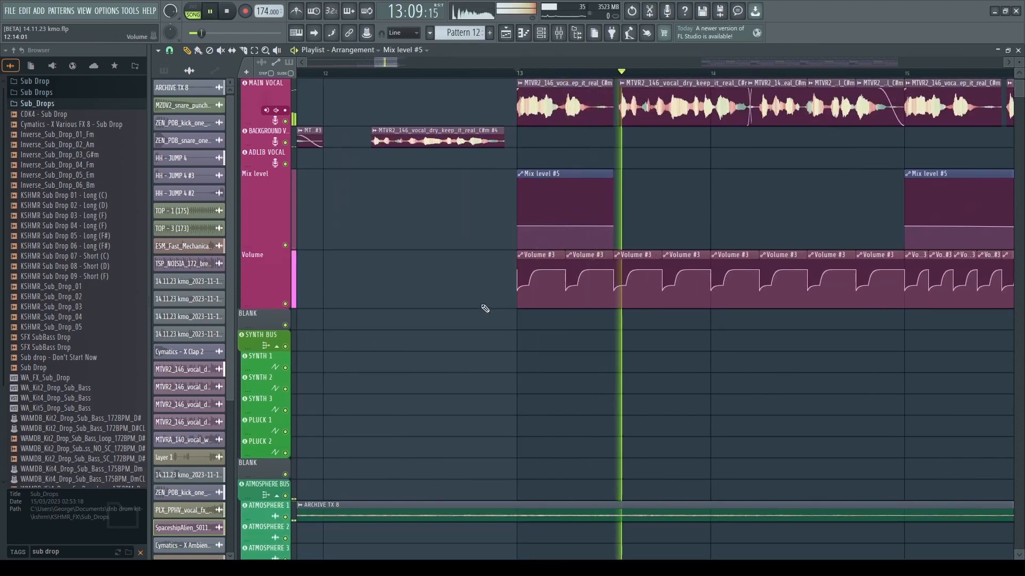
{"action": "scroll", "coordinate": [481, 309], "scroll_direction": "down", "scroll_amount": 13}
{"action": "key", "text": "space"}
- Go to the drum tracks and play the build-up drums briefly from bar 9
{"action": "scroll", "coordinate": [472, 311], "scroll_direction": "down", "scroll_amount": 4}
{"action": "scroll", "coordinate": [465, 314], "scroll_direction": "down", "scroll_amount": 10}
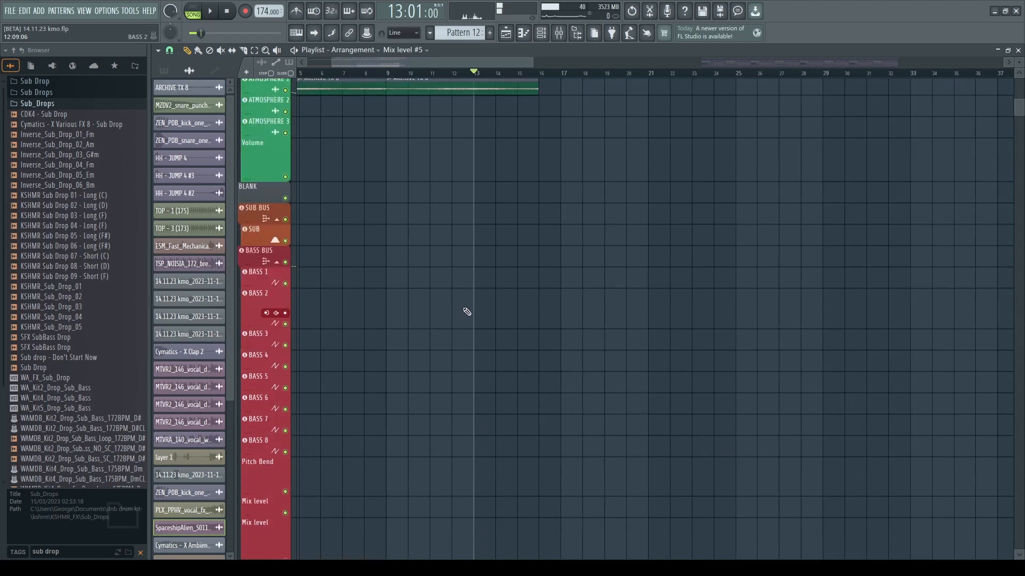
{"action": "scroll", "coordinate": [445, 354], "scroll_direction": "down", "scroll_amount": 4}
{"action": "scroll", "coordinate": [412, 346], "scroll_direction": "up", "scroll_amount": 6}
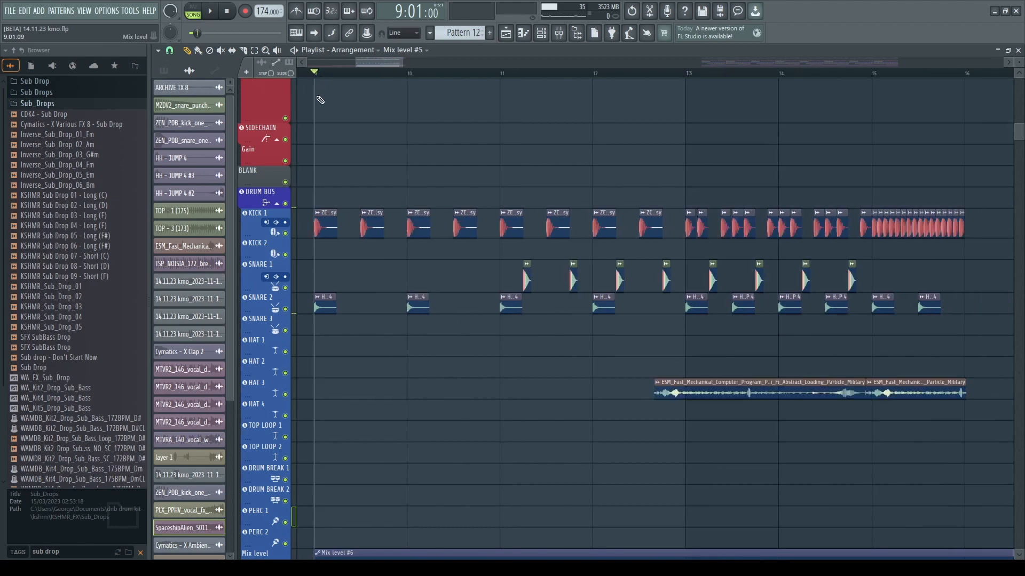
{"action": "key", "text": "space"}
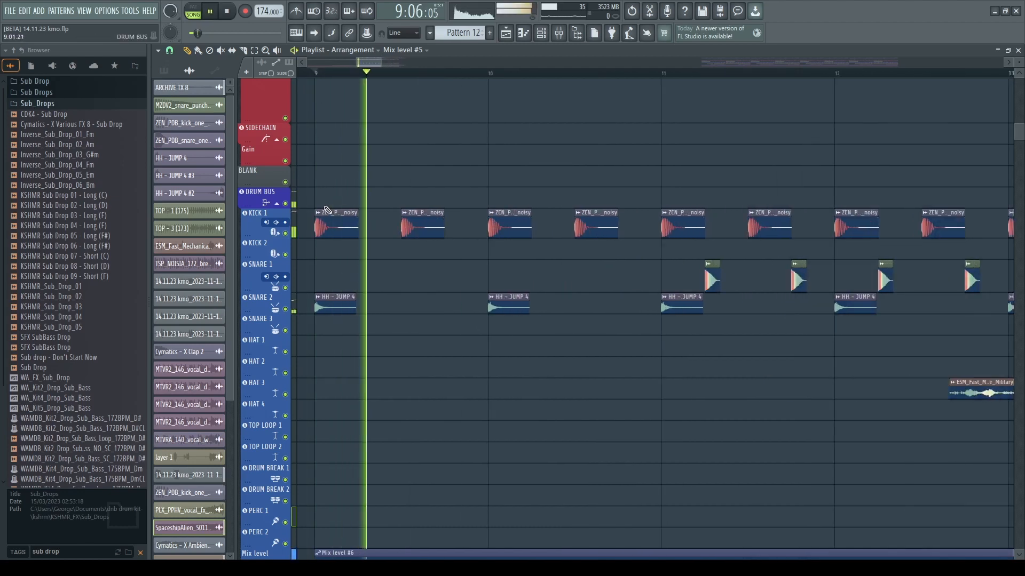
{"action": "key", "text": "space"}
- Examine the spacing of the KICK 1, SNARE 1 and SNARE 2 clips from bar 9 onward
{"action": "scroll", "coordinate": [417, 235], "scroll_direction": "up", "scroll_amount": 3}
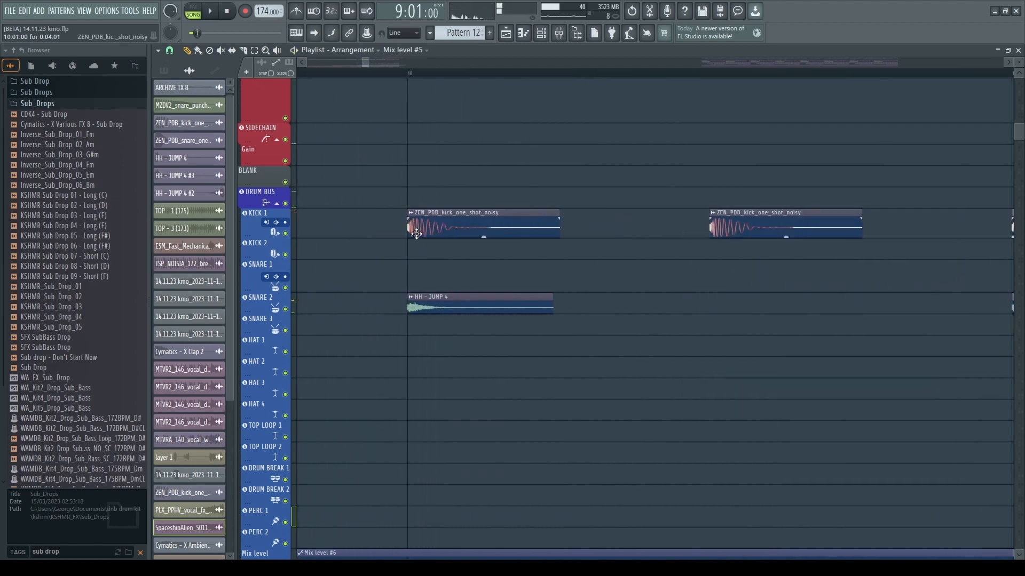
{"action": "scroll", "coordinate": [520, 234], "scroll_direction": "down", "scroll_amount": 2}
{"action": "scroll", "coordinate": [309, 247], "scroll_direction": "up", "scroll_amount": 3}
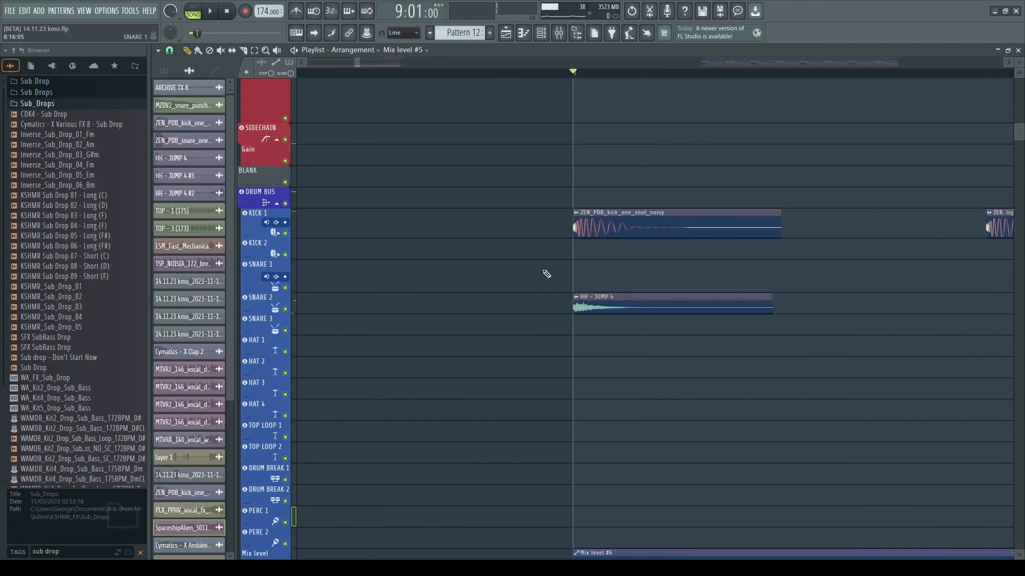
{"action": "scroll", "coordinate": [544, 275], "scroll_direction": "down", "scroll_amount": 3}
{"action": "scroll", "coordinate": [531, 236], "scroll_direction": "down", "scroll_amount": 3}
{"action": "scroll", "coordinate": [469, 252], "scroll_direction": "up", "scroll_amount": 4}
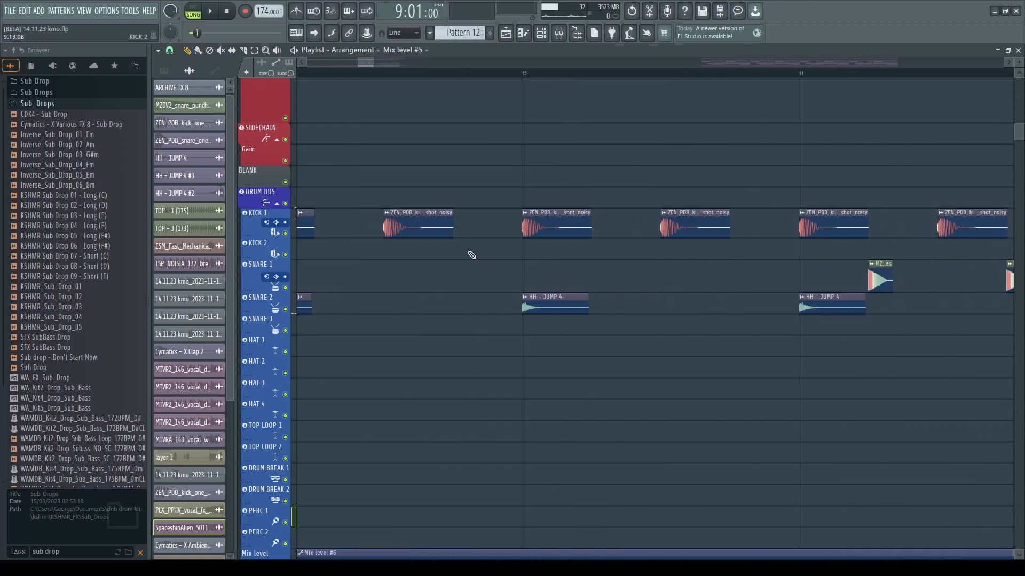
{"action": "scroll", "coordinate": [457, 257], "scroll_direction": "down", "scroll_amount": 4}
{"action": "scroll", "coordinate": [443, 252], "scroll_direction": "up", "scroll_amount": 4}
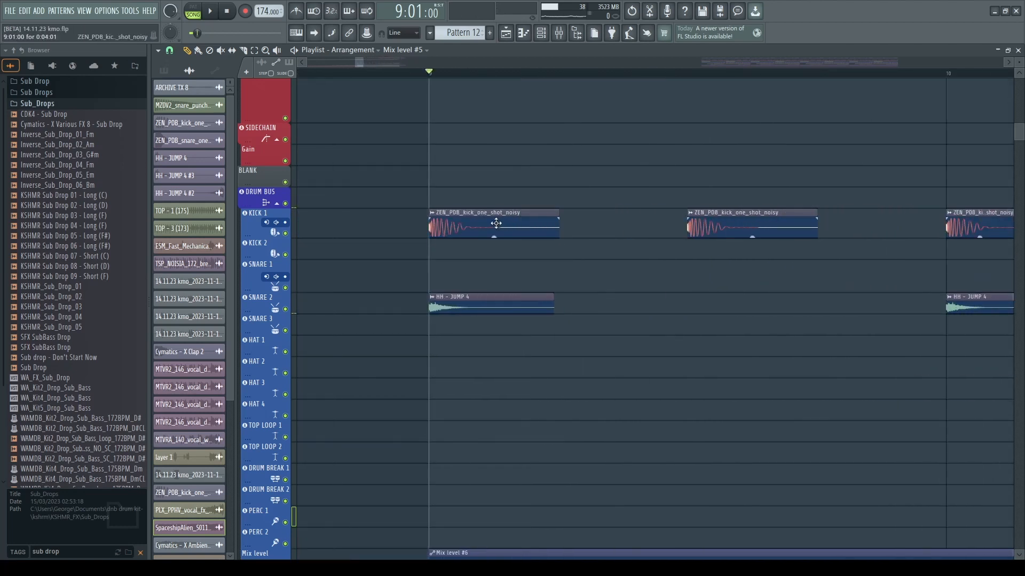
{"action": "scroll", "coordinate": [464, 256], "scroll_direction": "down", "scroll_amount": 3}
{"action": "scroll", "coordinate": [462, 264], "scroll_direction": "up", "scroll_amount": 2}
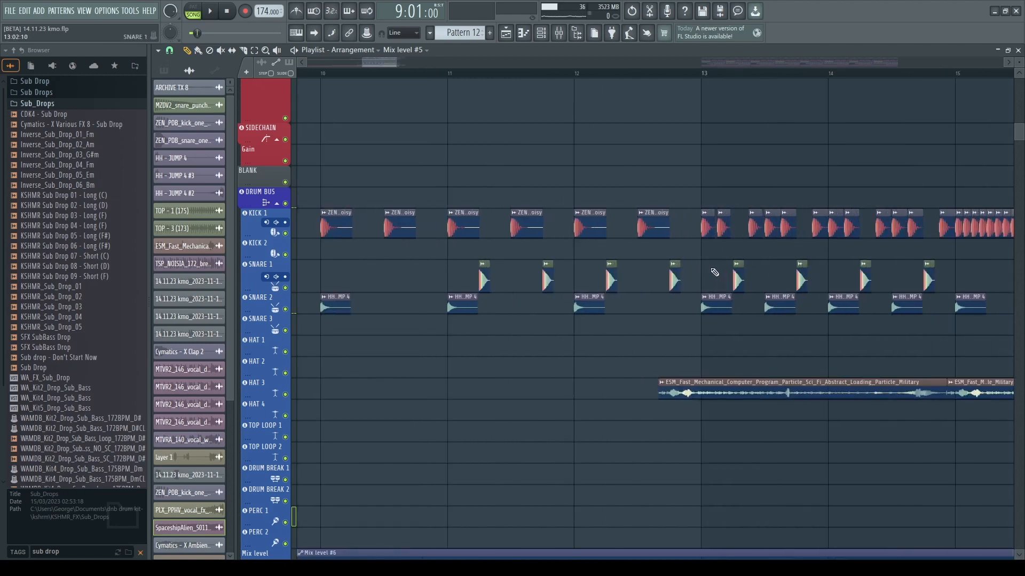
{"action": "scroll", "coordinate": [476, 297], "scroll_direction": "down", "scroll_amount": 2}
{"action": "scroll", "coordinate": [476, 225], "scroll_direction": "up", "scroll_amount": 3}
- Play the build-up drums from bar 9 into bar 13, following the kick and snare patterns
{"action": "key", "text": "space"}
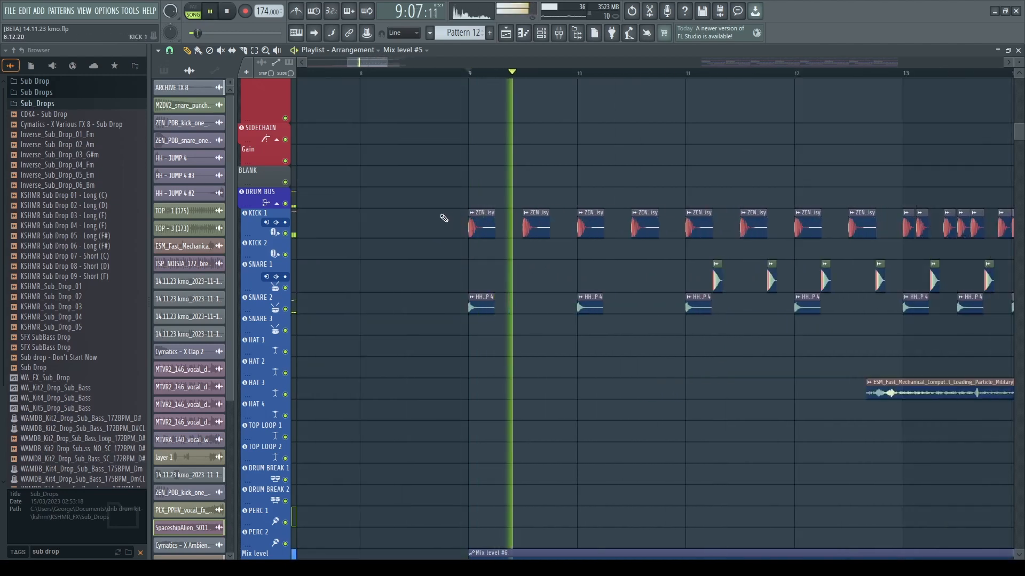
{"action": "scroll", "coordinate": [506, 234], "scroll_direction": "down", "scroll_amount": 4}
{"action": "scroll", "coordinate": [587, 280], "scroll_direction": "up", "scroll_amount": 3}
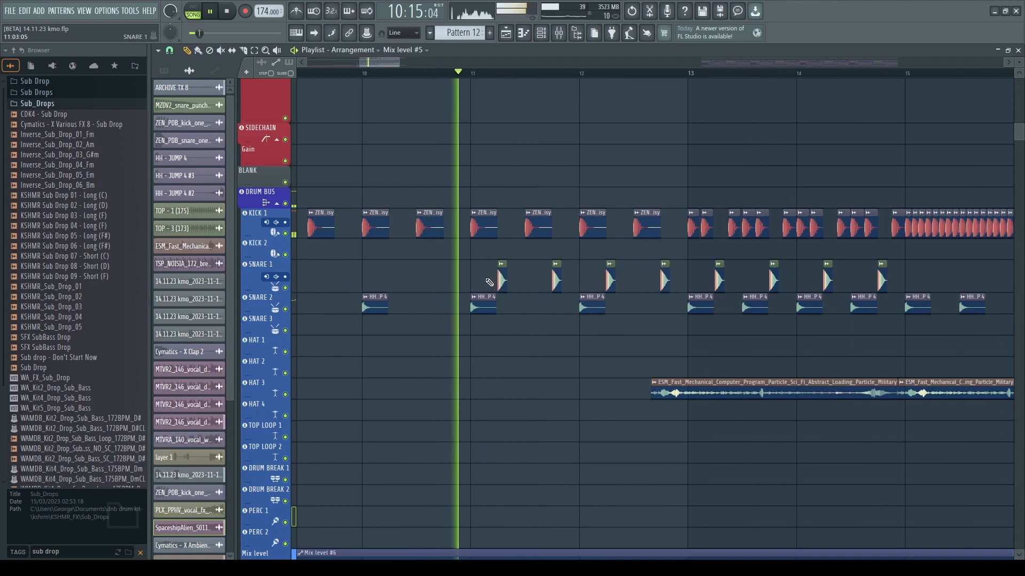
{"action": "scroll", "coordinate": [489, 282], "scroll_direction": "up", "scroll_amount": 2}
{"action": "scroll", "coordinate": [489, 282], "scroll_direction": "down", "scroll_amount": 3}
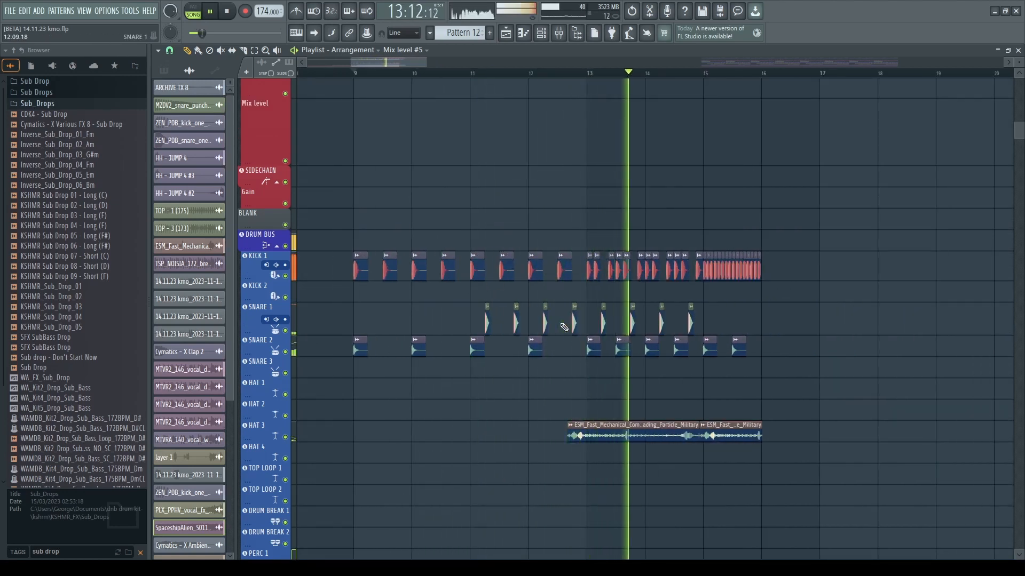
{"action": "key", "text": "space"}
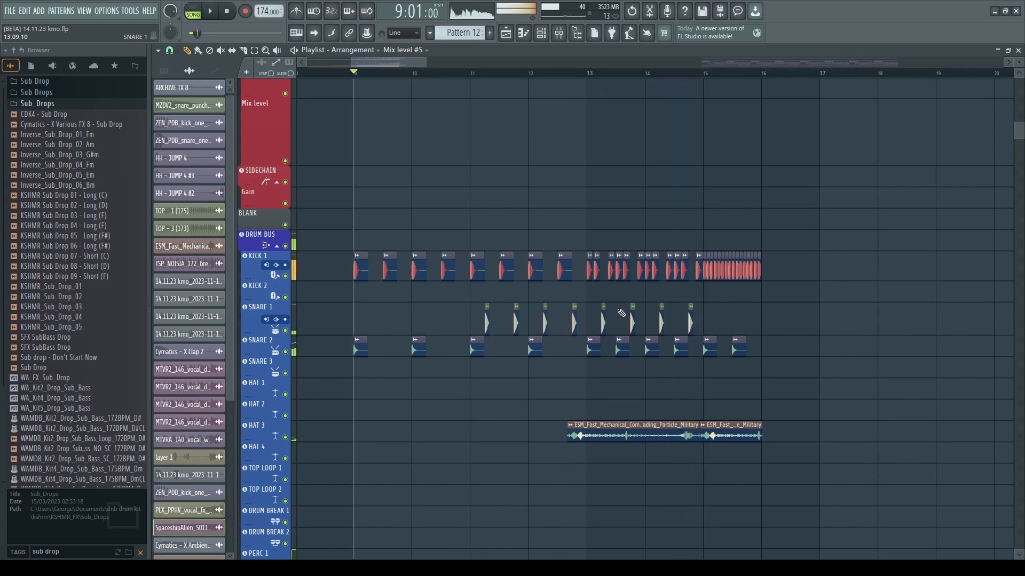
- Set the playback position to bar 11 and examine the snare and kick placement through bar 16
{"action": "scroll", "coordinate": [522, 320], "scroll_direction": "up", "scroll_amount": 3}
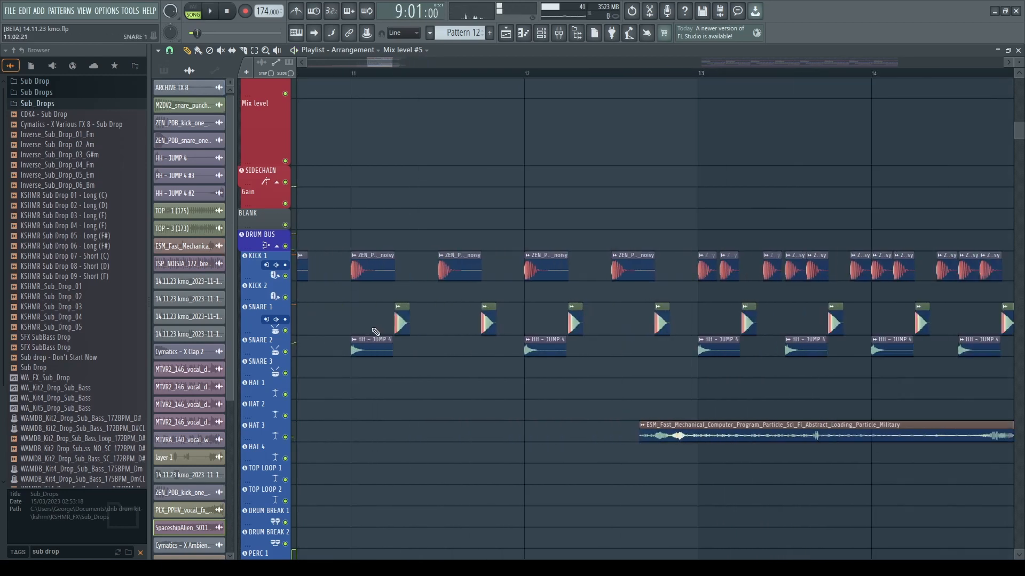
{"action": "scroll", "coordinate": [376, 332], "scroll_direction": "up", "scroll_amount": 2}
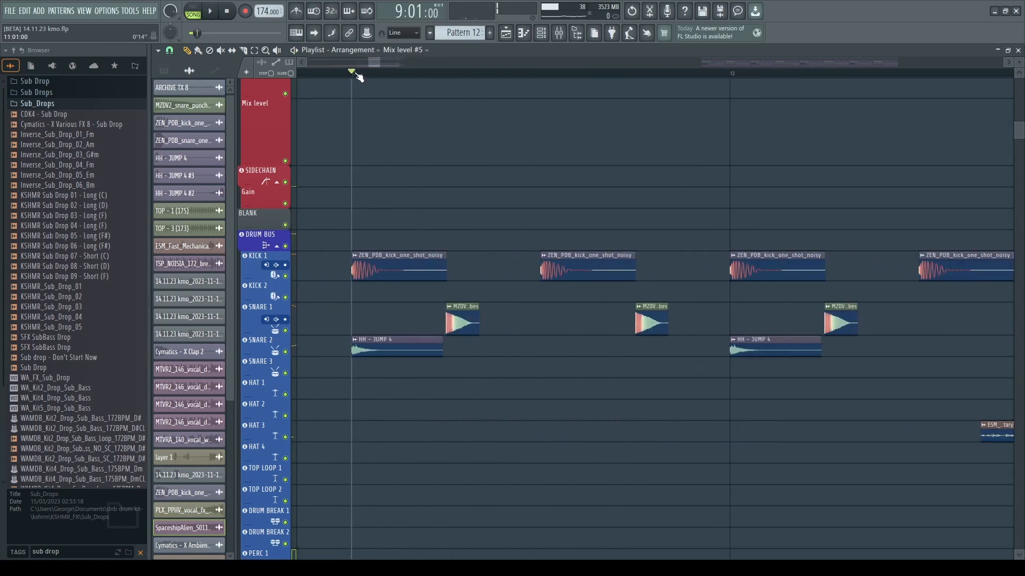
{"action": "scroll", "coordinate": [530, 332], "scroll_direction": "down", "scroll_amount": 4}
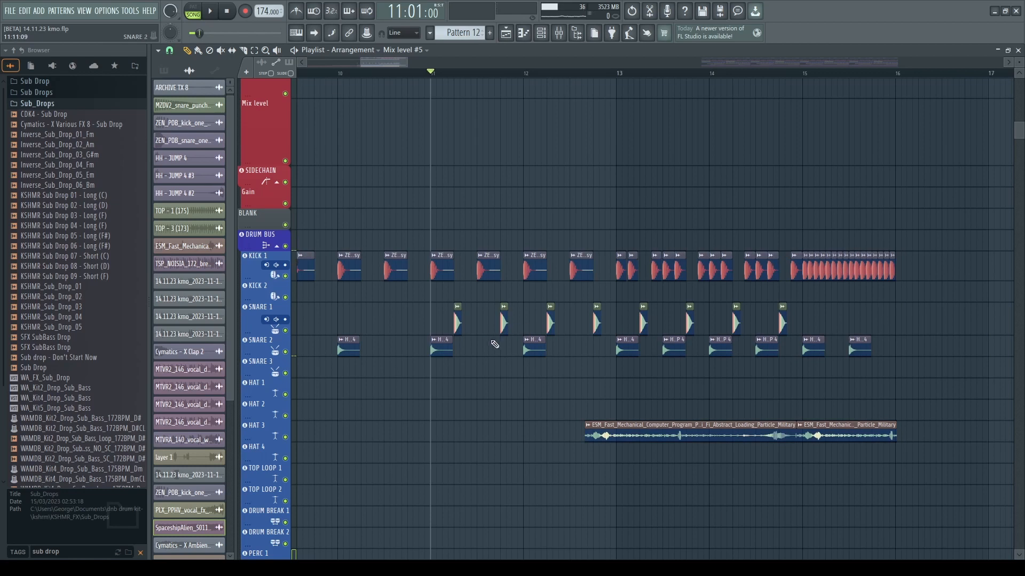
{"action": "scroll", "coordinate": [496, 343], "scroll_direction": "up", "scroll_amount": 2}
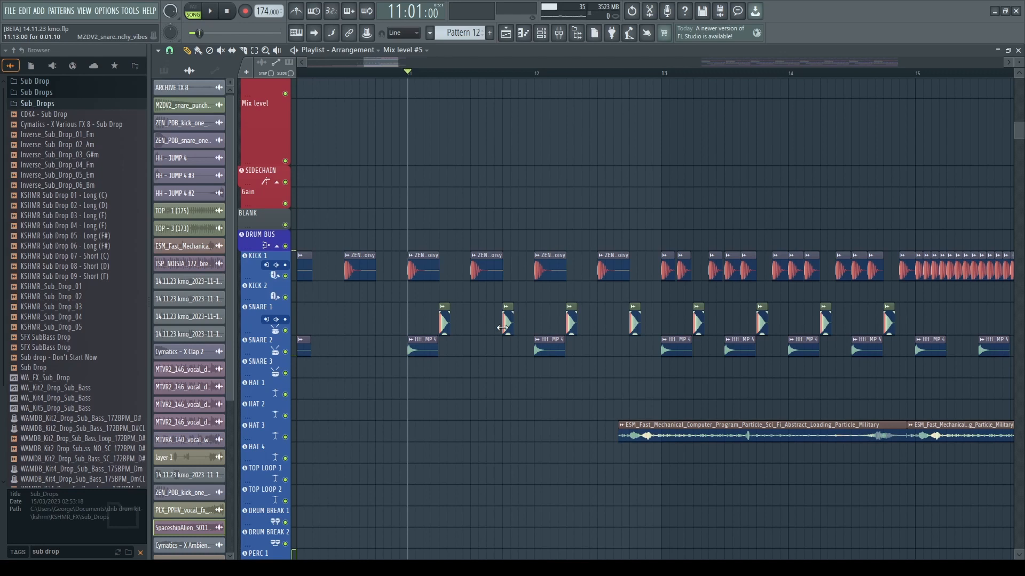
{"action": "scroll", "coordinate": [457, 372], "scroll_direction": "down", "scroll_amount": 2}
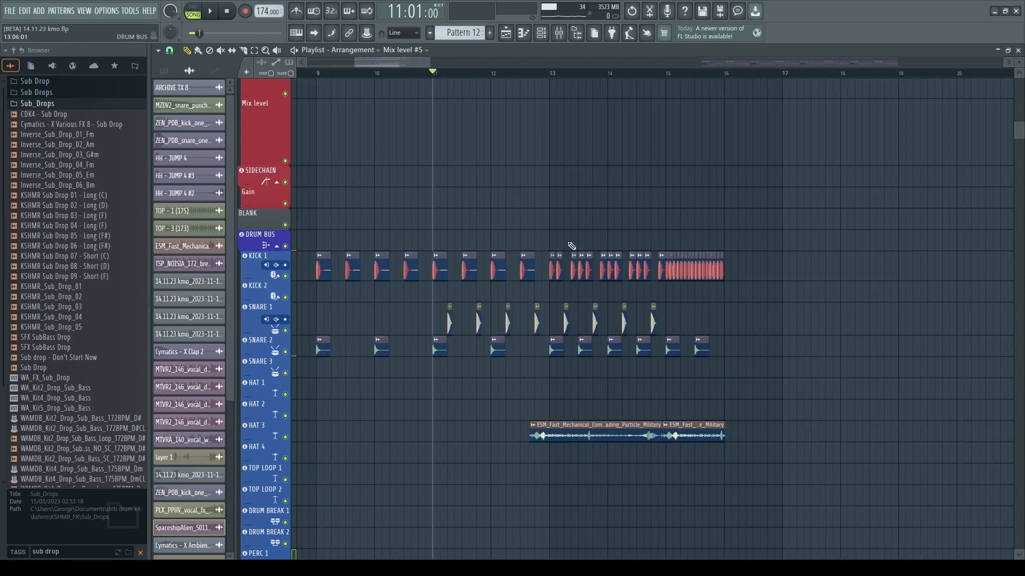
{"action": "scroll", "coordinate": [443, 362], "scroll_direction": "up", "scroll_amount": 4}
{"action": "scroll", "coordinate": [438, 374], "scroll_direction": "down", "scroll_amount": 3}
- Play the build-up from bar 11 through bar 16 while reviewing the drum clips and the Mix level and Band 7 freq automation
{"action": "key", "text": "space"}
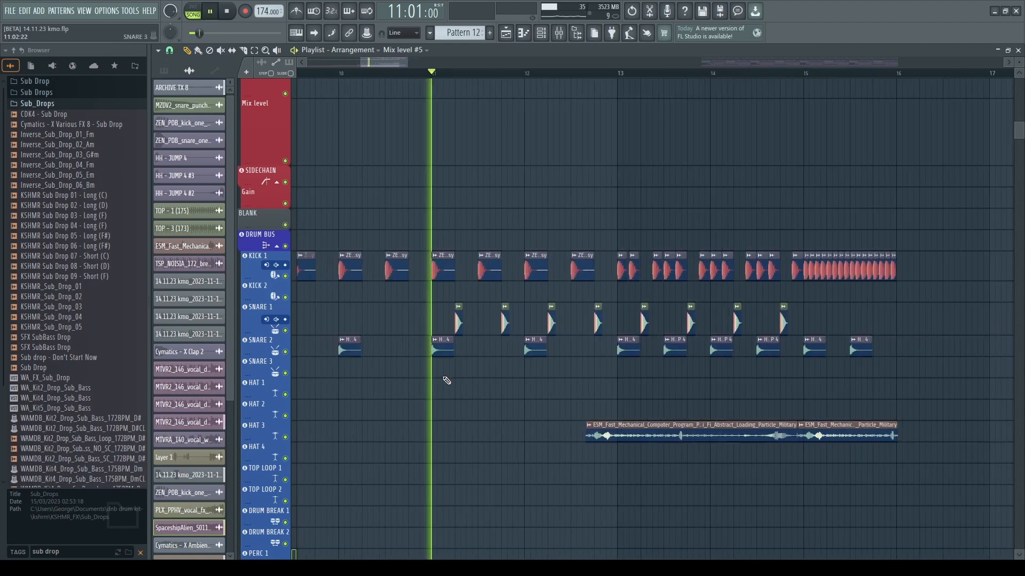
{"action": "scroll", "coordinate": [566, 387], "scroll_direction": "down", "scroll_amount": 3}
{"action": "scroll", "coordinate": [566, 387], "scroll_direction": "up", "scroll_amount": 2}
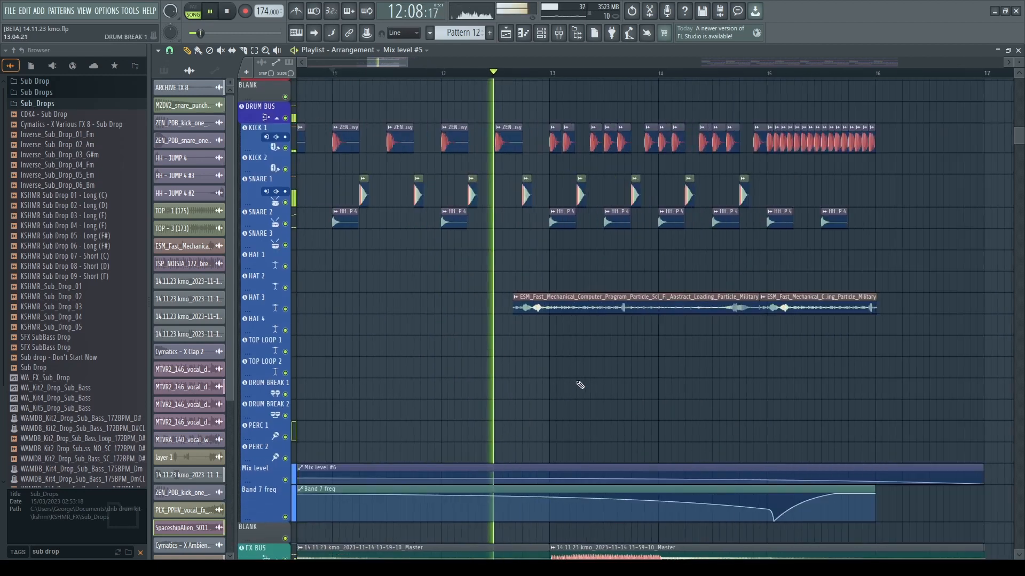
{"action": "scroll", "coordinate": [544, 314], "scroll_direction": "up", "scroll_amount": 2}
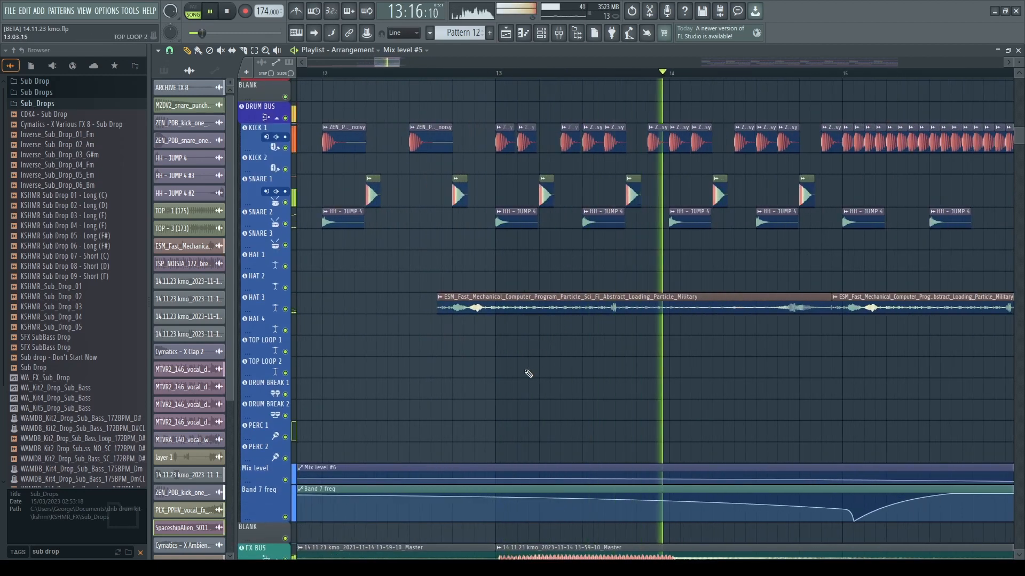
{"action": "scroll", "coordinate": [523, 374], "scroll_direction": "down", "scroll_amount": 3}
{"action": "scroll", "coordinate": [523, 377], "scroll_direction": "down", "scroll_amount": 3}
{"action": "scroll", "coordinate": [526, 376], "scroll_direction": "down", "scroll_amount": 3}
{"action": "scroll", "coordinate": [587, 370], "scroll_direction": "up", "scroll_amount": 3}
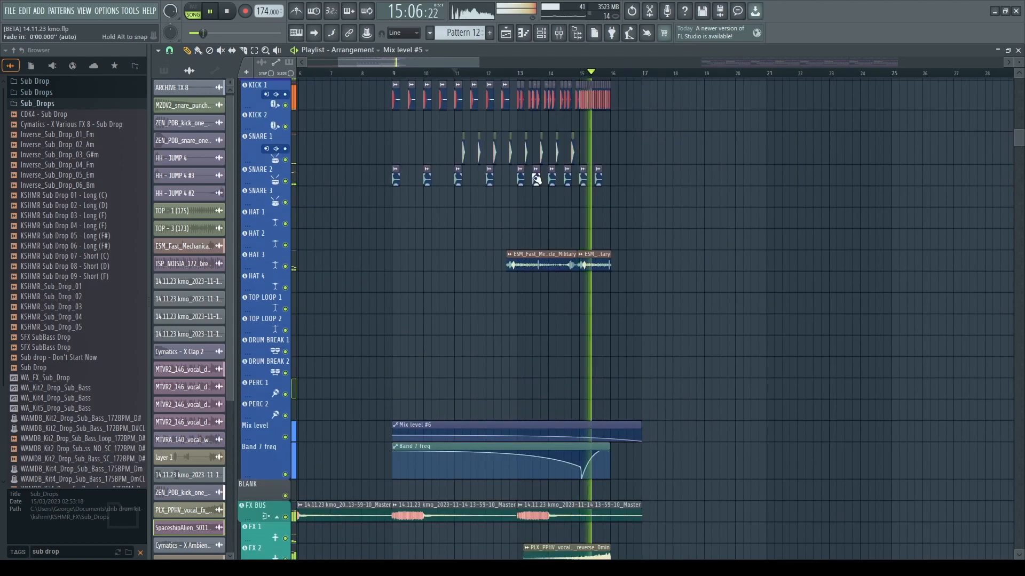
{"action": "scroll", "coordinate": [649, 367], "scroll_direction": "up", "scroll_amount": 3}
{"action": "scroll", "coordinate": [649, 366], "scroll_direction": "up", "scroll_amount": 1}
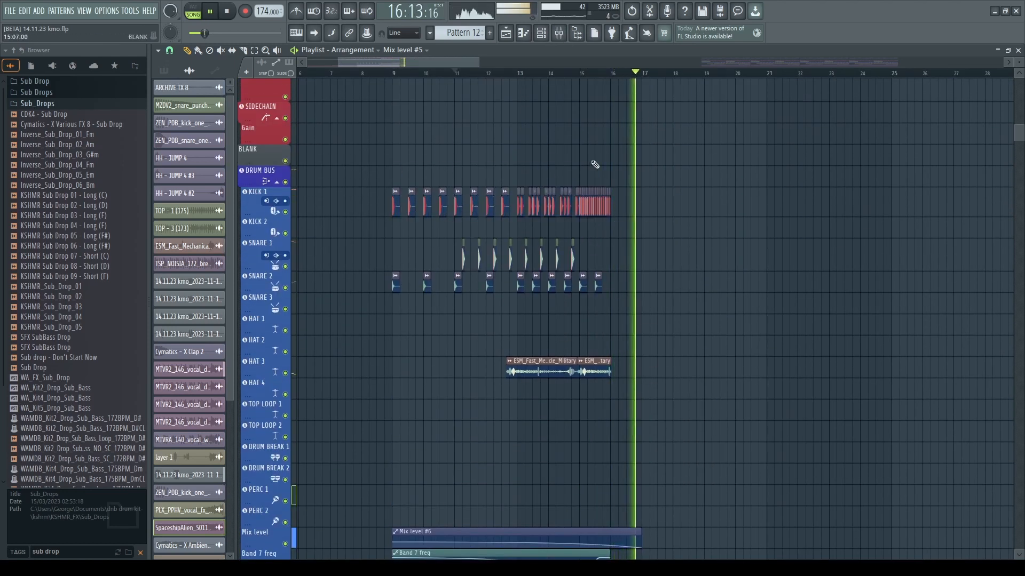
{"action": "key", "text": "space"}
{"action": "key", "text": "F9"}
{"action": "key", "text": "F9"}
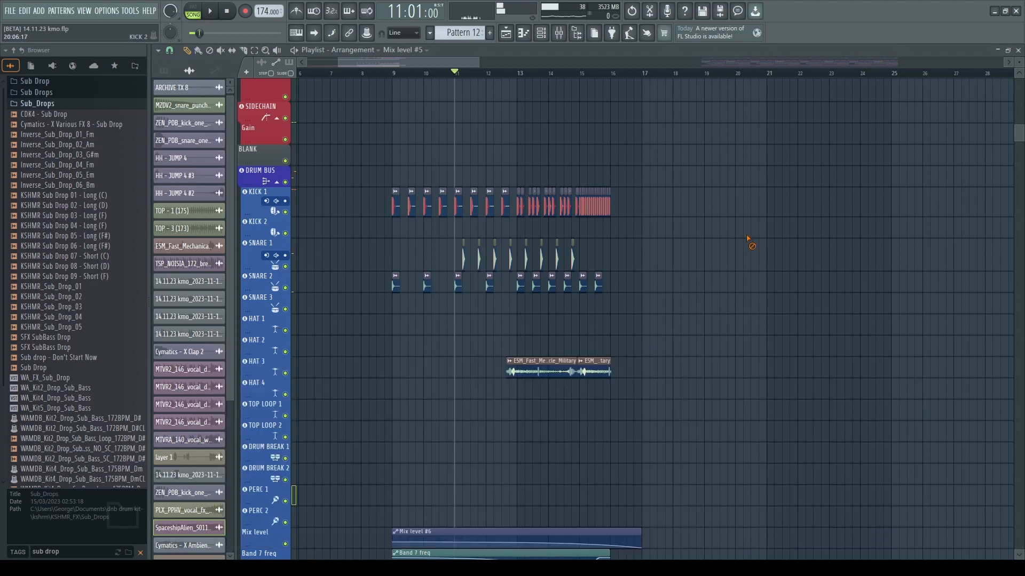
- Solo the FX BUS track and audition its clip from bar 13
{"action": "scroll", "coordinate": [589, 521], "scroll_direction": "down", "scroll_amount": 5}
{"action": "scroll", "coordinate": [669, 231], "scroll_direction": "up", "scroll_amount": 2}
{"action": "scroll", "coordinate": [608, 73], "scroll_direction": "right", "scroll_amount": 1}
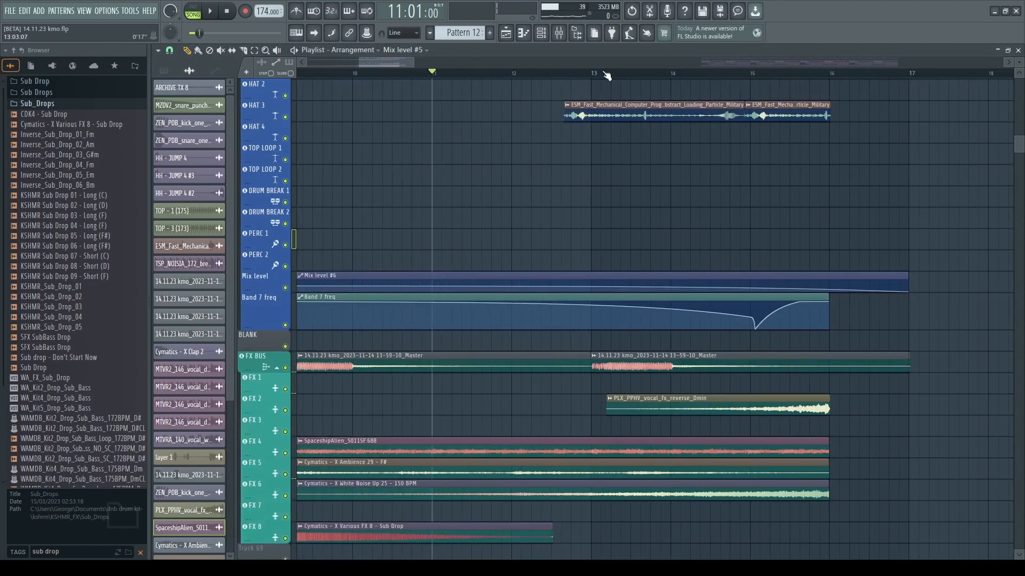
{"action": "key", "text": "space"}
{"action": "key", "text": "alt+s"}
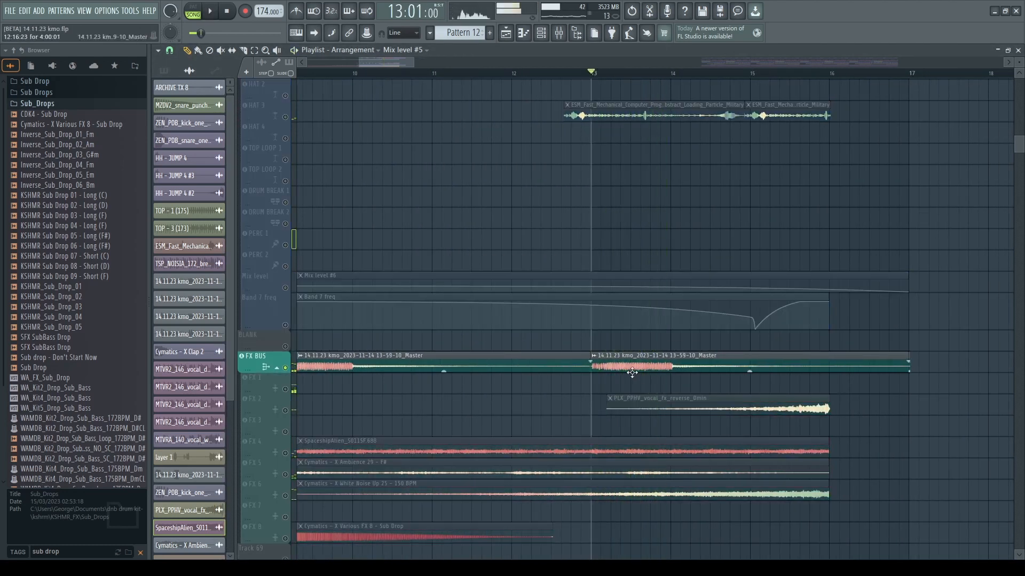
- Audition the FX BUS clip from bar 13 and inspect the Fruity parametric EQ 2 on the FX 1 mixer track
{"action": "double_click", "coordinate": [631, 369]}
{"action": "left_click", "coordinate": [521, 169]}
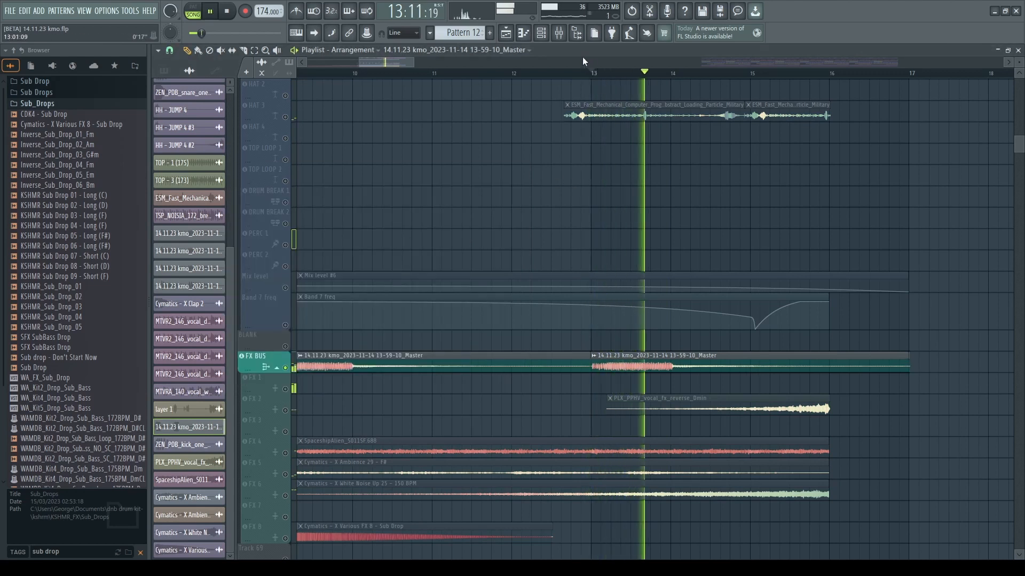
{"action": "key", "text": "space"}
{"action": "key", "text": "F9"}
{"action": "left_click", "coordinate": [849, 408]}
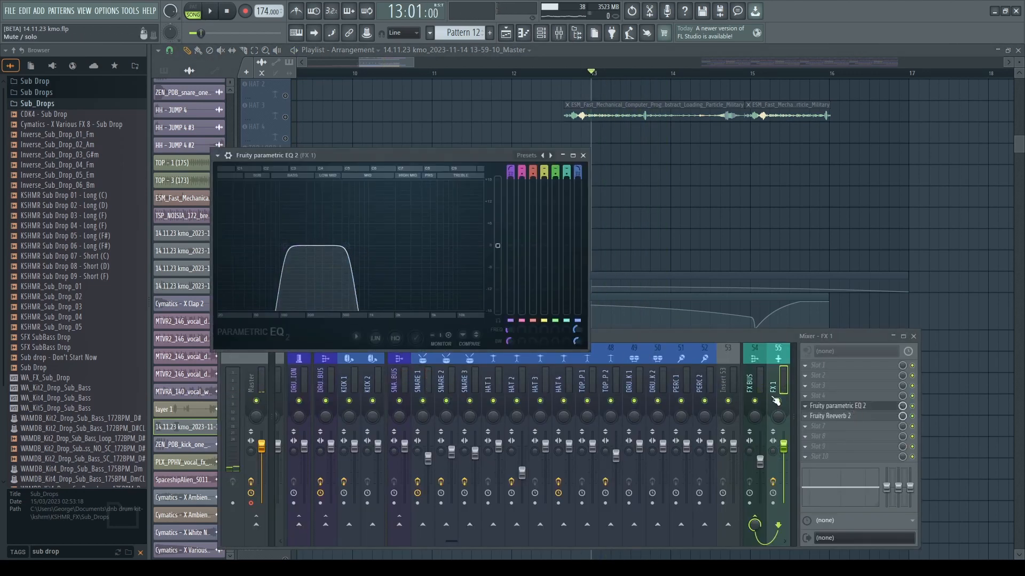
{"action": "key", "text": "F12"}
- Examine the build-up's FX layers beneath FX BUS between bars 5 and 16 with all tracks audible again
{"action": "scroll", "coordinate": [789, 258], "scroll_direction": "down", "scroll_amount": 3}
{"action": "scroll", "coordinate": [601, 395], "scroll_direction": "down", "scroll_amount": 3}
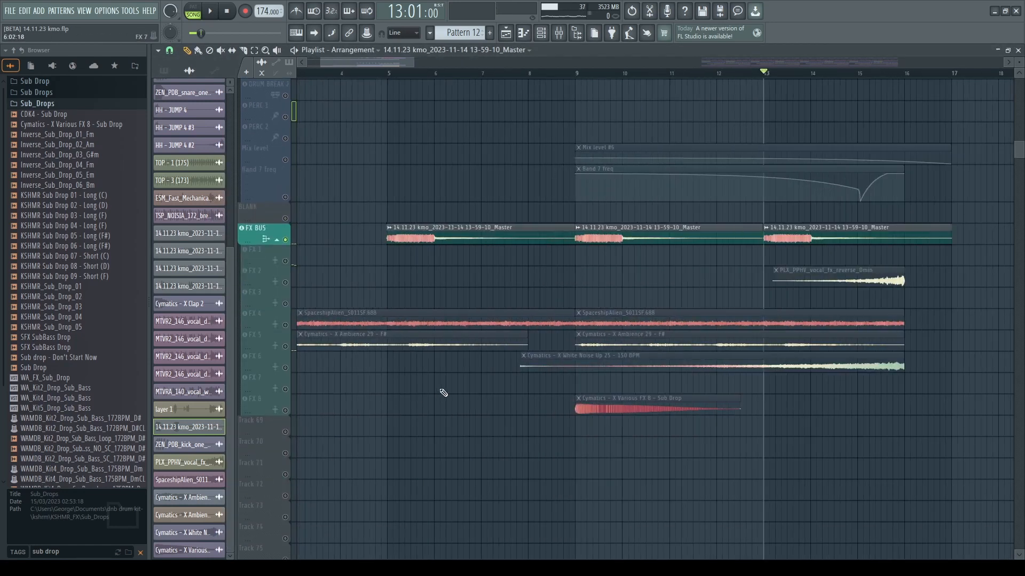
{"action": "scroll", "coordinate": [534, 416], "scroll_direction": "up", "scroll_amount": 3}
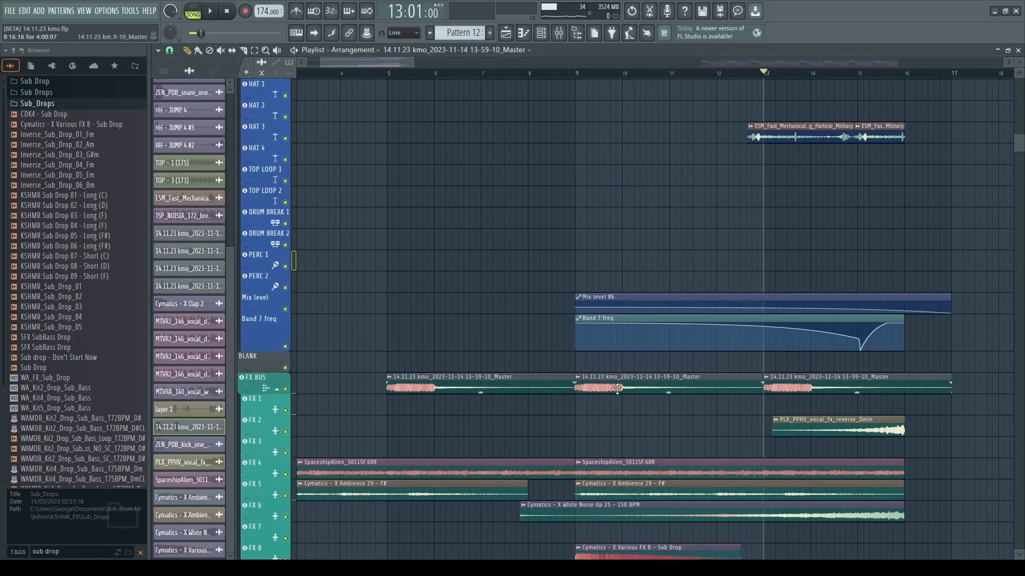
{"action": "scroll", "coordinate": [549, 427], "scroll_direction": "down", "scroll_amount": 4}
{"action": "scroll", "coordinate": [549, 428], "scroll_direction": "up", "scroll_amount": 5}
{"action": "scroll", "coordinate": [524, 434], "scroll_direction": "up", "scroll_amount": 3}
{"action": "scroll", "coordinate": [488, 347], "scroll_direction": "down", "scroll_amount": 2}
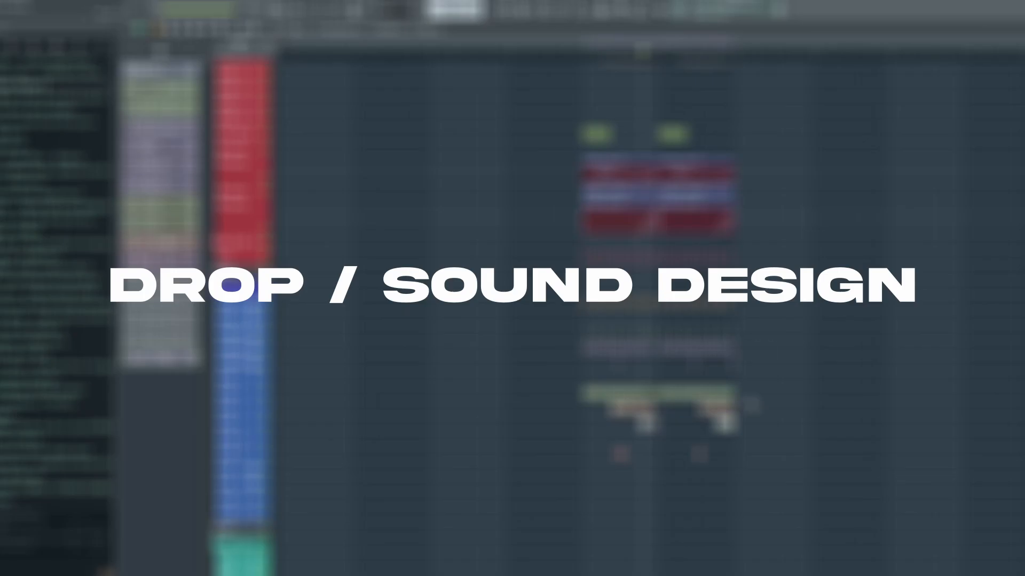
- Play the drop from bar 15 through bar 24 while viewing its bass, automation and drum tracks
{"action": "scroll", "coordinate": [656, 320], "scroll_direction": "up", "scroll_amount": 5}
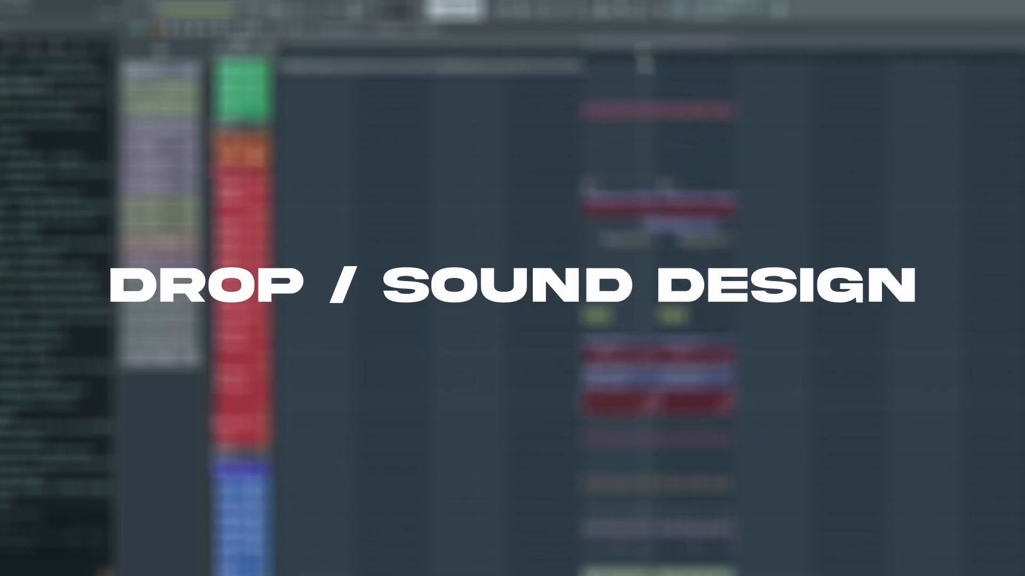
{"action": "scroll", "coordinate": [665, 320], "scroll_direction": "up", "scroll_amount": 2}
{"action": "scroll", "coordinate": [625, 320], "scroll_direction": "down", "scroll_amount": 2}
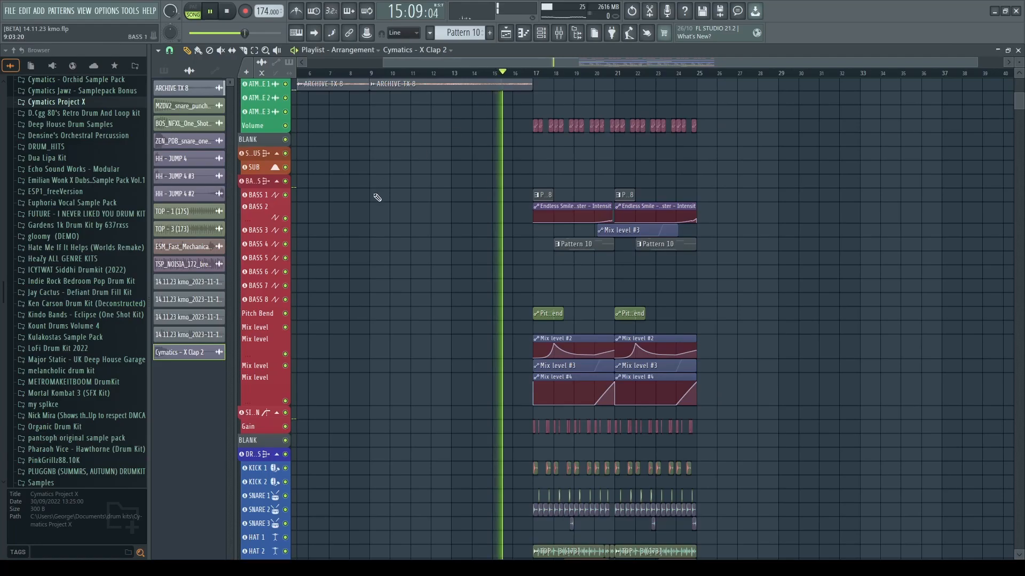
{"action": "scroll", "coordinate": [377, 195], "scroll_direction": "down", "scroll_amount": 1}
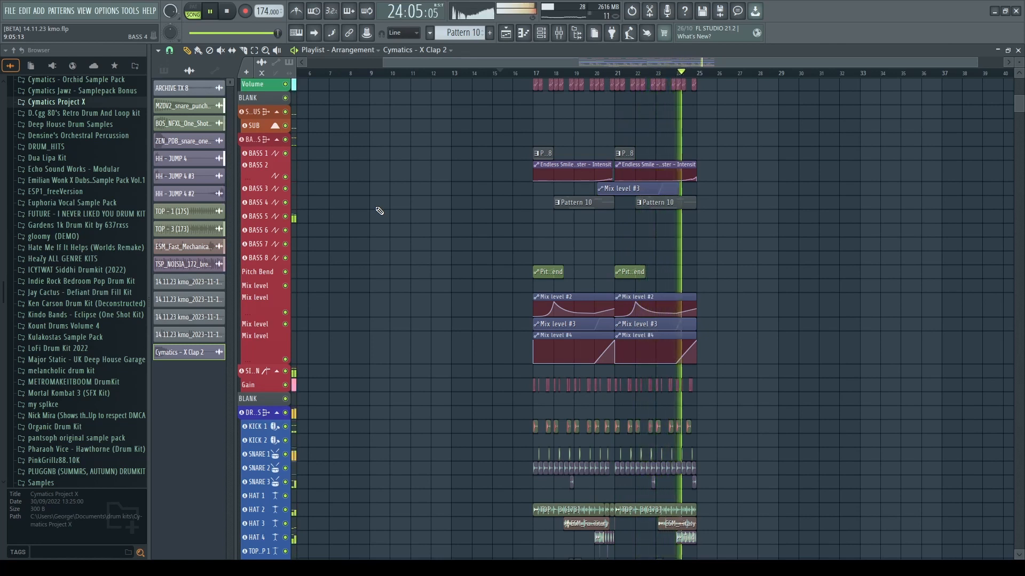
- Enlarge the KICK 1 and SNARE 1 playlist tracks and focus on the drop's drum clips around bars 17 to 19
{"action": "scroll", "coordinate": [516, 256], "scroll_direction": "up", "scroll_amount": 4, "text": "ctrl"}
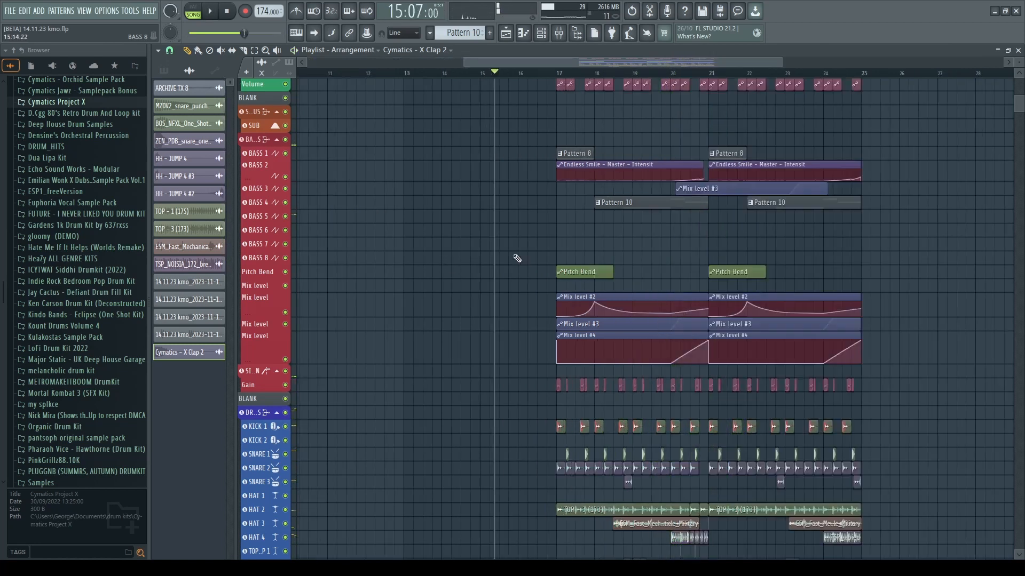
{"action": "scroll", "coordinate": [529, 315], "scroll_direction": "up", "scroll_amount": 2}
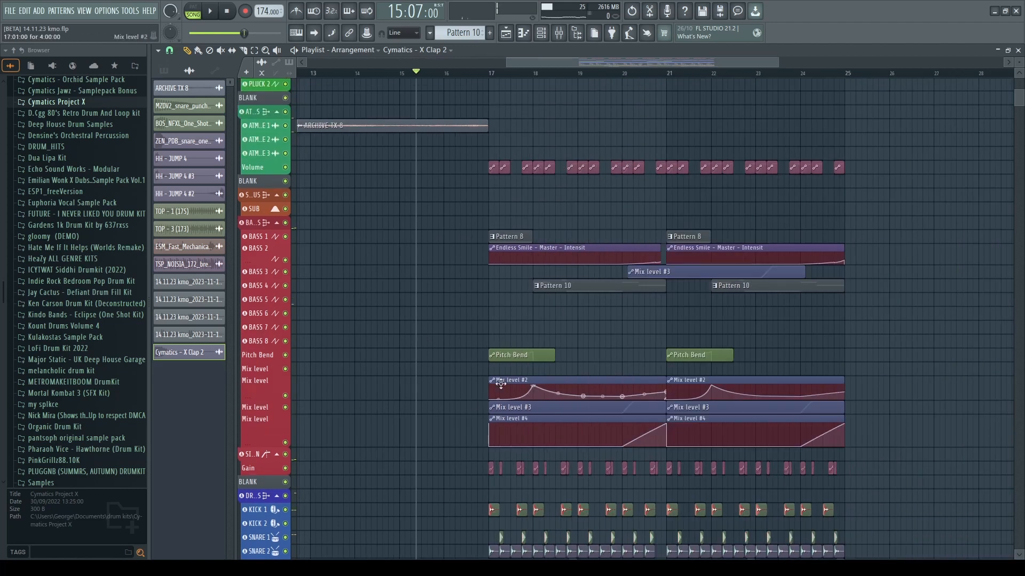
{"action": "scroll", "coordinate": [554, 366], "scroll_direction": "down", "scroll_amount": 5}
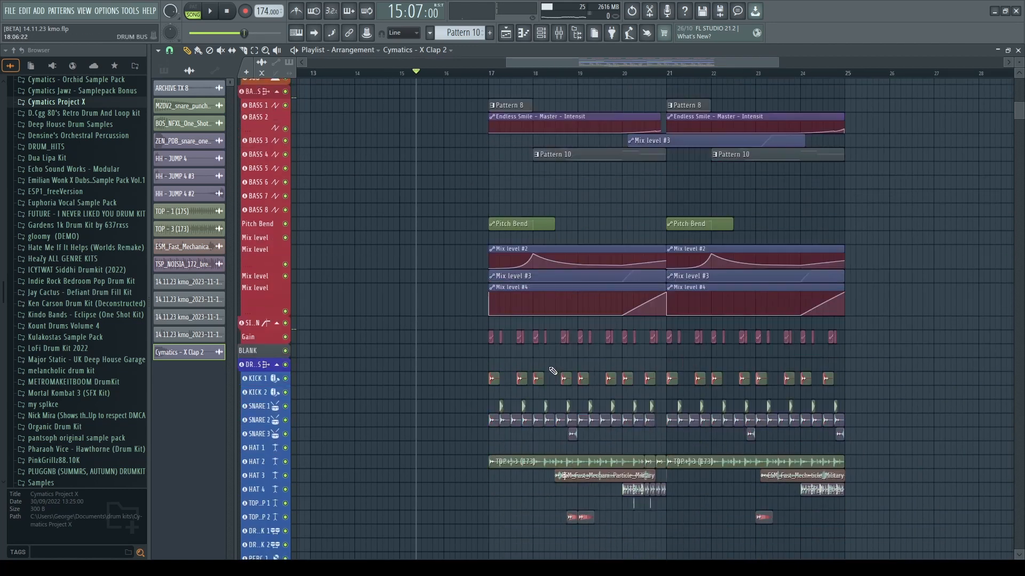
{"action": "scroll", "coordinate": [484, 401], "scroll_direction": "up", "scroll_amount": 3, "text": "ctrl"}
{"action": "left_click_drag", "start_coordinate": [263, 332], "coordinate": [265, 367]}
{"action": "scroll", "coordinate": [554, 171], "scroll_direction": "up", "scroll_amount": 6, "text": "ctrl"}
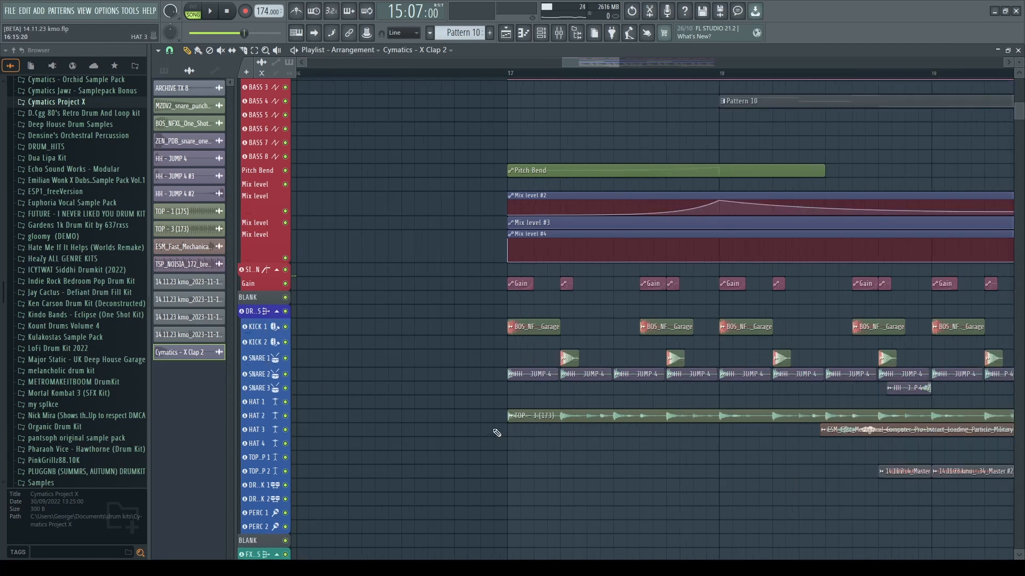
- Inspect the MZDV2_snare_punchy_vibes sample settings and audition the SNARE 1 track in solo from the drop's start
{"action": "double_click", "coordinate": [612, 356]}
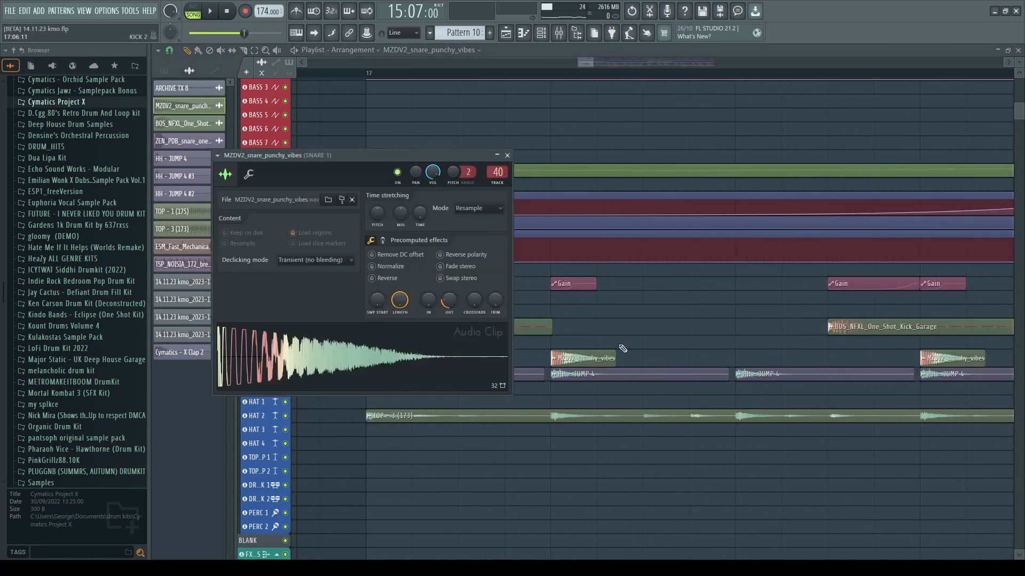
{"action": "key", "text": "Escape"}
{"action": "left_click", "coordinate": [286, 358], "text": "ctrl"}
{"action": "key", "text": "space"}
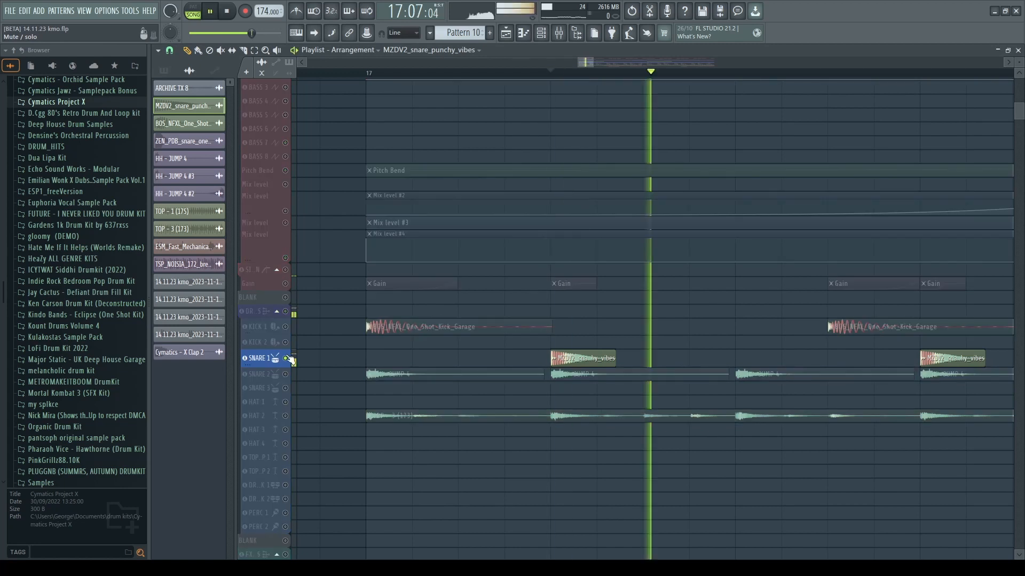
{"action": "left_click", "coordinate": [288, 358], "text": "ctrl"}
- Audition the HAT 3 track in solo from bar 18, then restore the other tracks
{"action": "scroll", "coordinate": [288, 352], "scroll_direction": "down", "scroll_amount": 2}
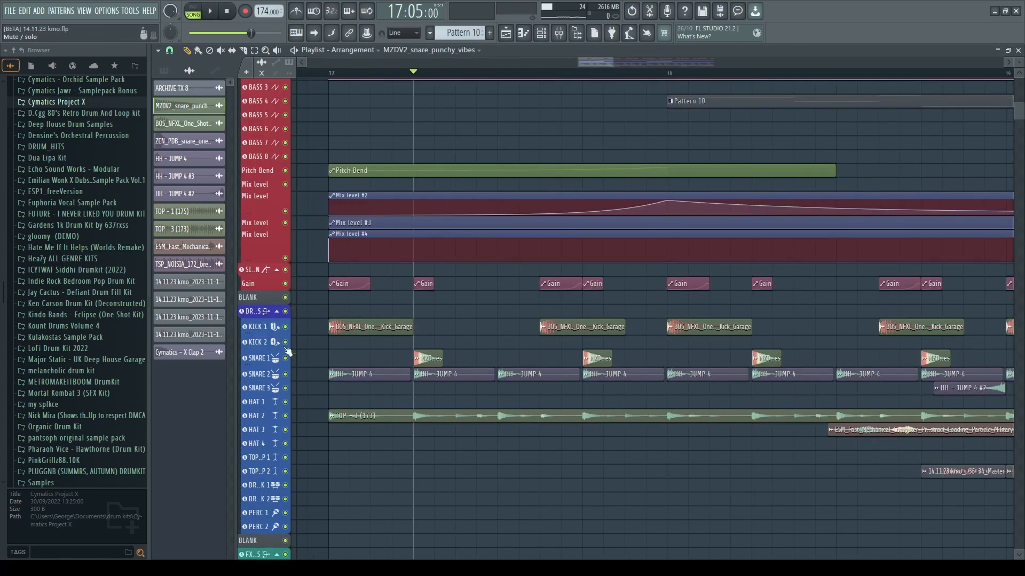
{"action": "scroll", "coordinate": [288, 352], "scroll_direction": "down", "scroll_amount": 3}
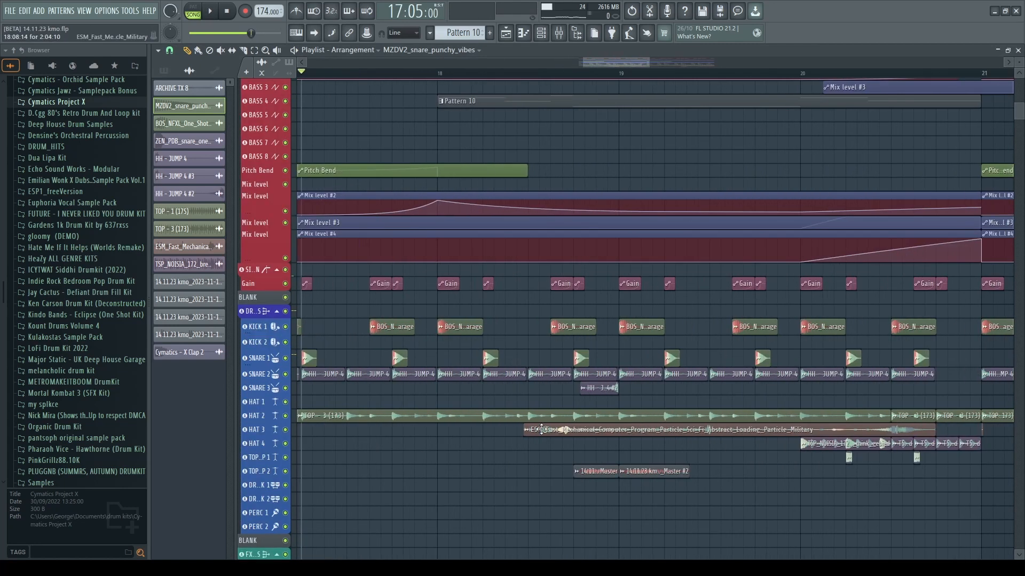
{"action": "scroll", "coordinate": [542, 430], "scroll_direction": "down", "scroll_amount": 3}
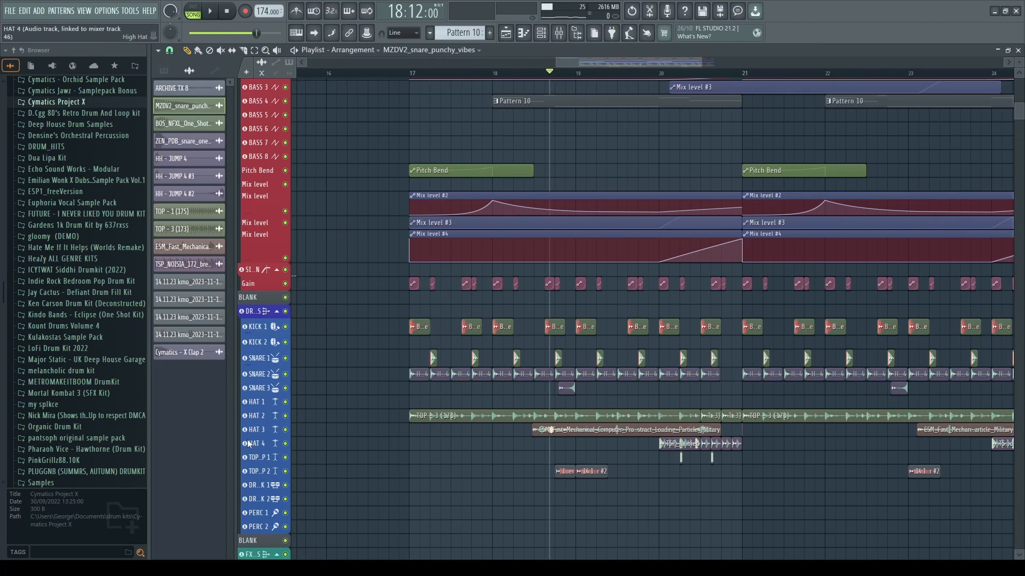
{"action": "left_click", "coordinate": [285, 430], "text": "ctrl"}
{"action": "key", "text": "space"}
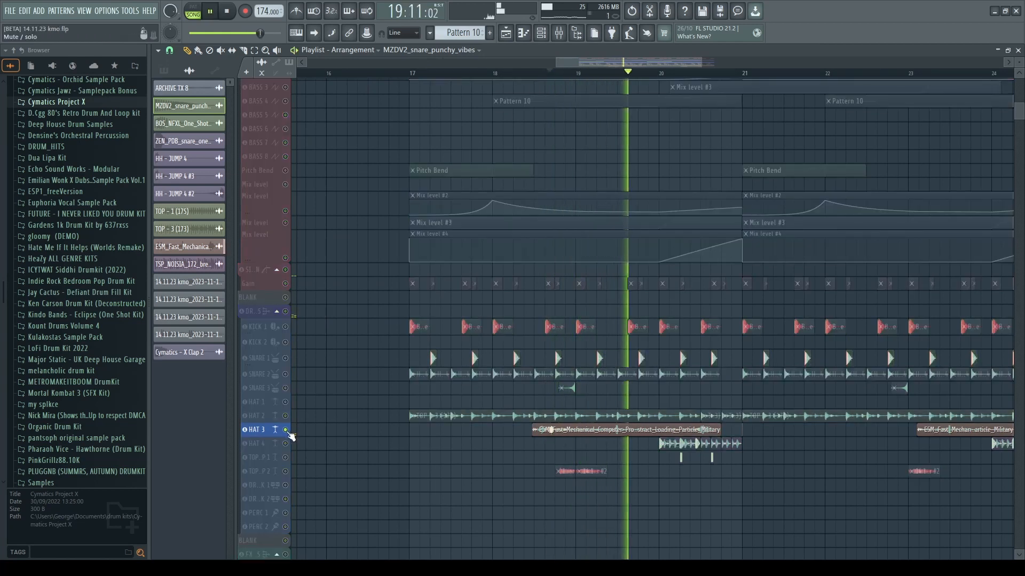
{"action": "left_click", "coordinate": [285, 429], "text": "ctrl"}
{"action": "key", "text": "space"}
- Solo the HAT 4 track and play its break clips through the end of bar 20
{"action": "left_click", "coordinate": [285, 444], "text": "ctrl"}
{"action": "key", "text": "space"}
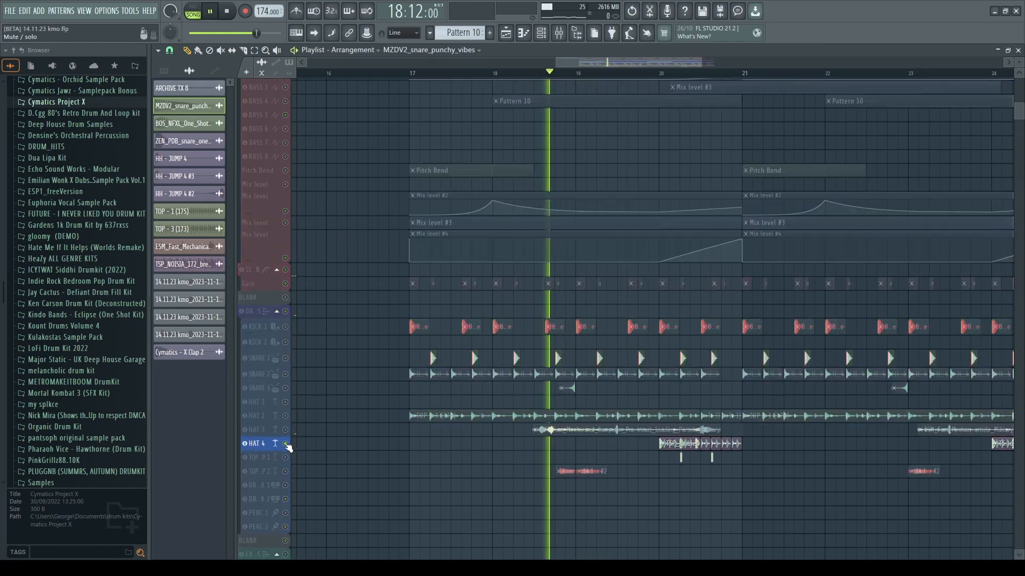
{"action": "scroll", "coordinate": [614, 556], "scroll_direction": "down", "scroll_amount": 1}
{"action": "scroll", "coordinate": [613, 556], "scroll_direction": "down", "scroll_amount": 3}
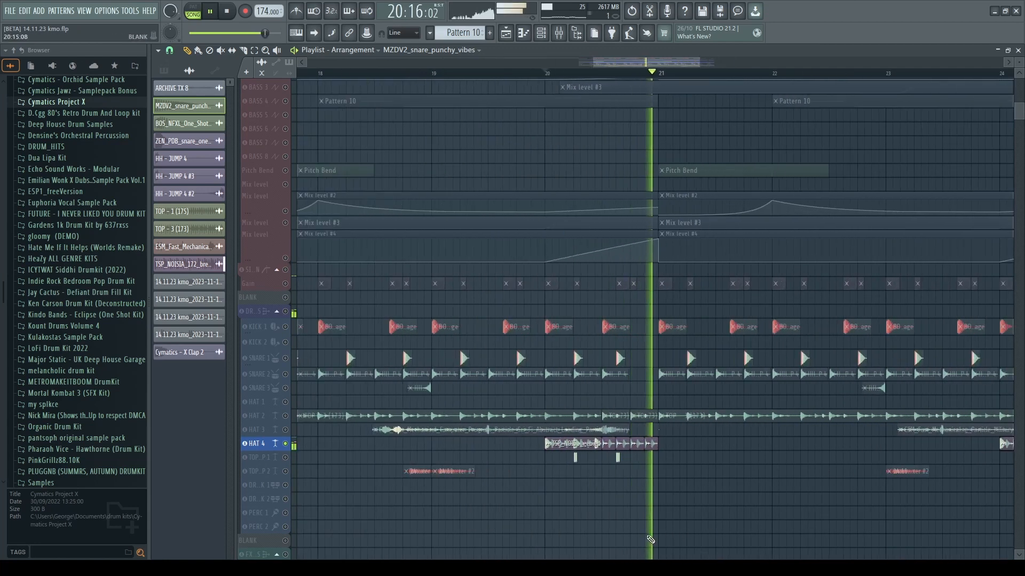
{"action": "key", "text": "space"}
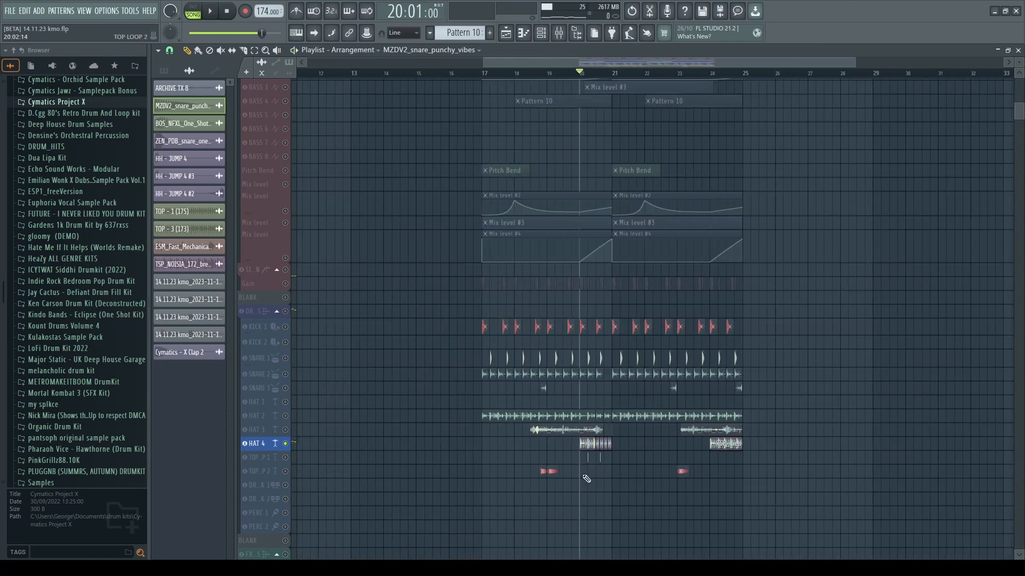
- Turn off the HAT 4 solo and set the playback position to the drop's start at bar 17
{"action": "scroll", "coordinate": [693, 480], "scroll_direction": "down", "scroll_amount": 2}
{"action": "scroll", "coordinate": [599, 505], "scroll_direction": "up", "scroll_amount": 4}
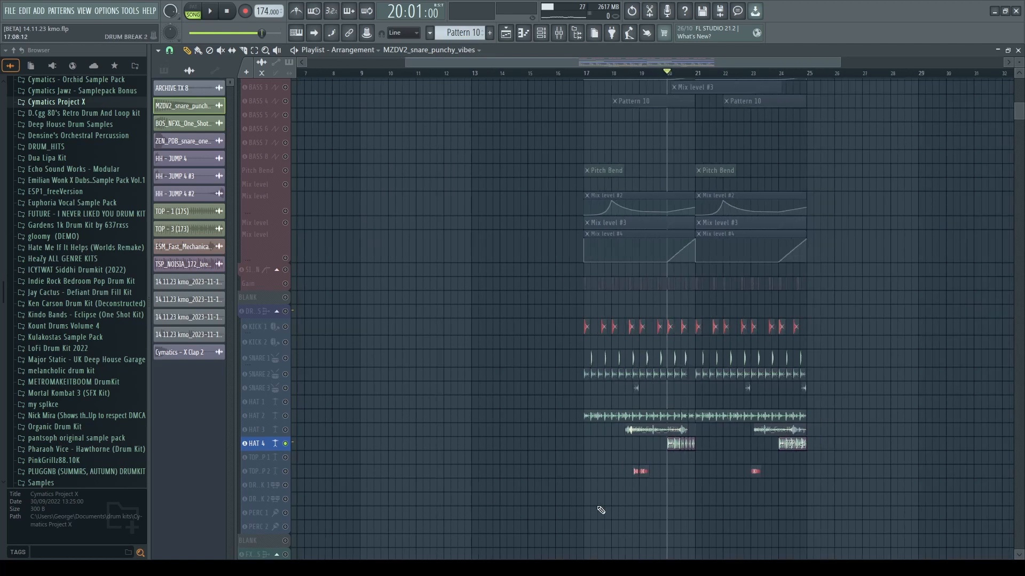
{"action": "scroll", "coordinate": [588, 497], "scroll_direction": "up", "scroll_amount": 2}
{"action": "scroll", "coordinate": [342, 352], "scroll_direction": "up", "scroll_amount": 3}
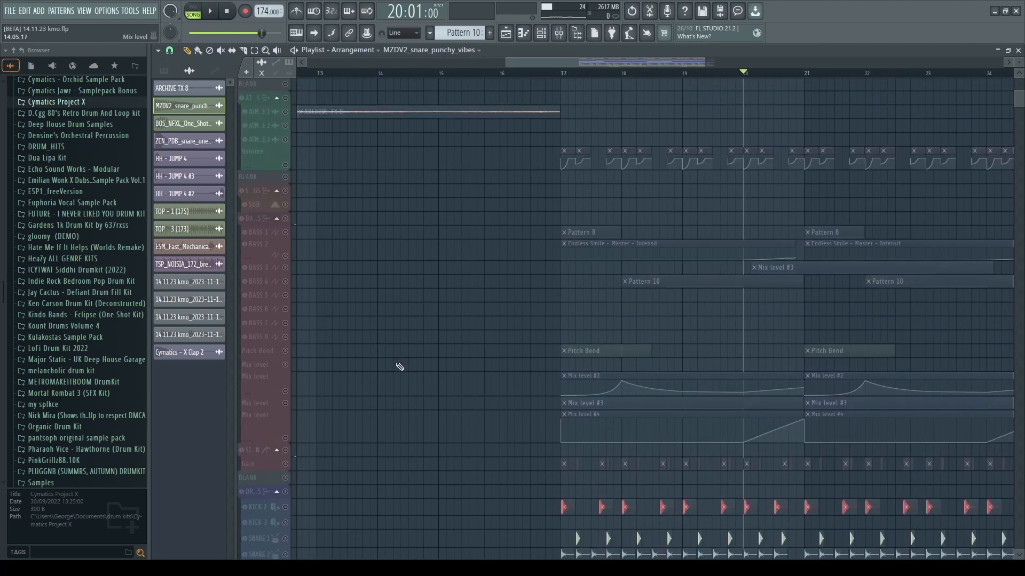
{"action": "left_click", "coordinate": [285, 274]}
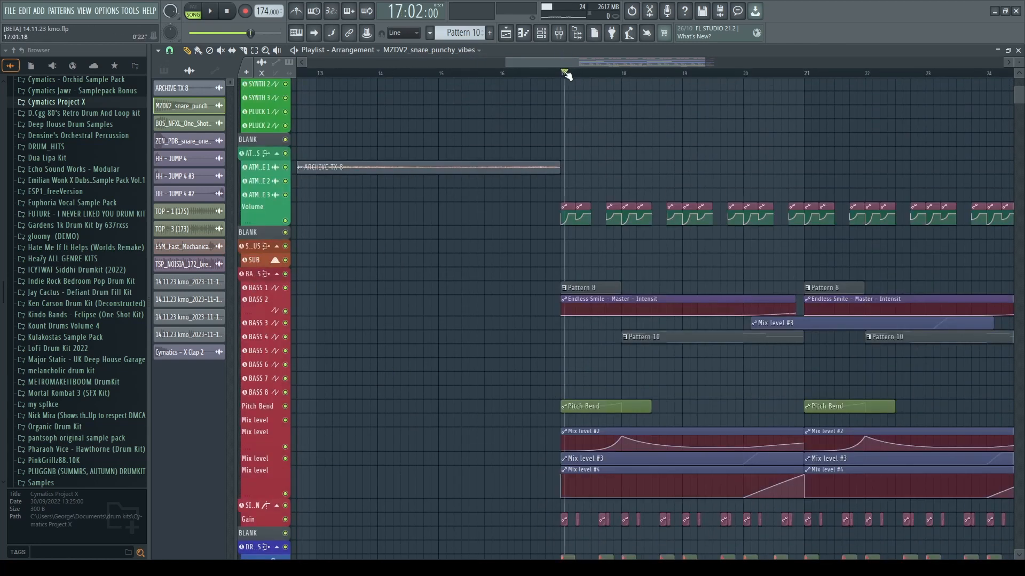
- Solo the BASS 1 track and audition Pattern 8 from bar 17
{"action": "scroll", "coordinate": [563, 283], "scroll_direction": "up", "scroll_amount": 2}
{"action": "left_click", "coordinate": [286, 288], "text": "ctrl"}
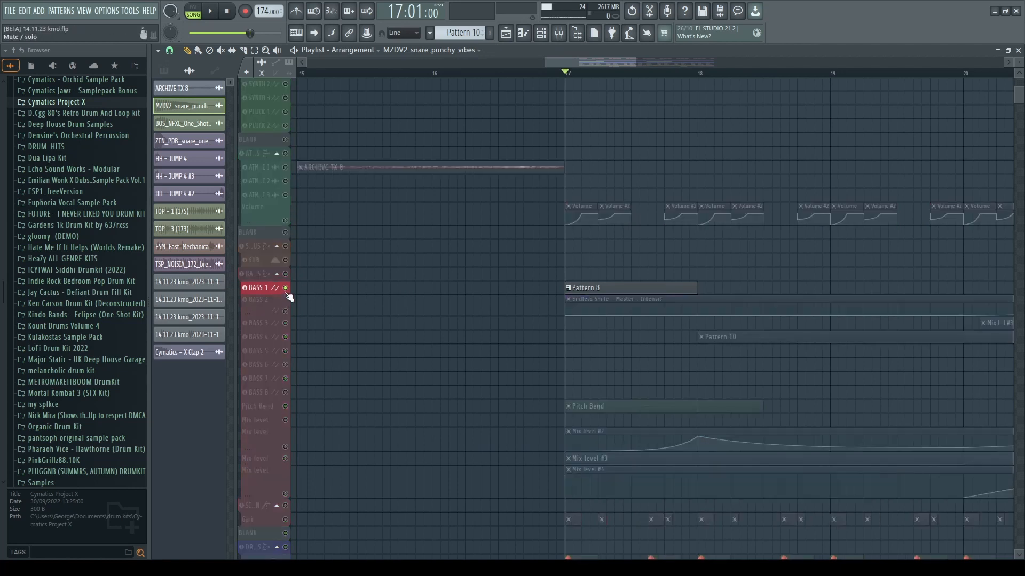
{"action": "key", "text": "space"}
{"action": "key", "text": "space"}
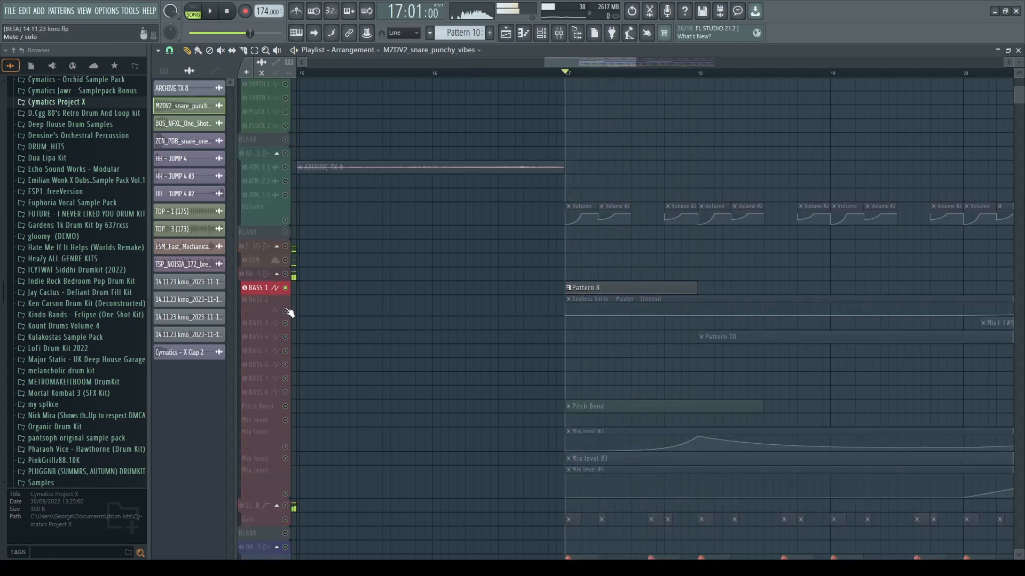
- Unmute BASS 2, Pitch Bend and the four Mix level automation tracks, and play the automated bass from bar 17
{"action": "left_click", "coordinate": [285, 311]}
{"action": "left_click", "coordinate": [286, 446]}
{"action": "left_click", "coordinate": [285, 407]}
{"action": "left_click", "coordinate": [285, 421]}
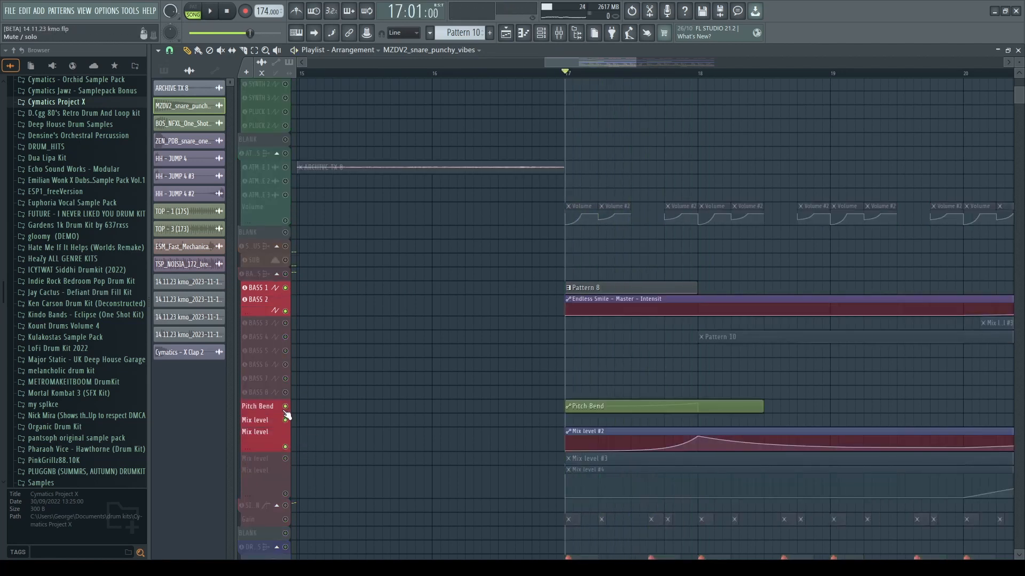
{"action": "left_click", "coordinate": [286, 494]}
{"action": "left_click", "coordinate": [285, 459]}
{"action": "key", "text": "space"}
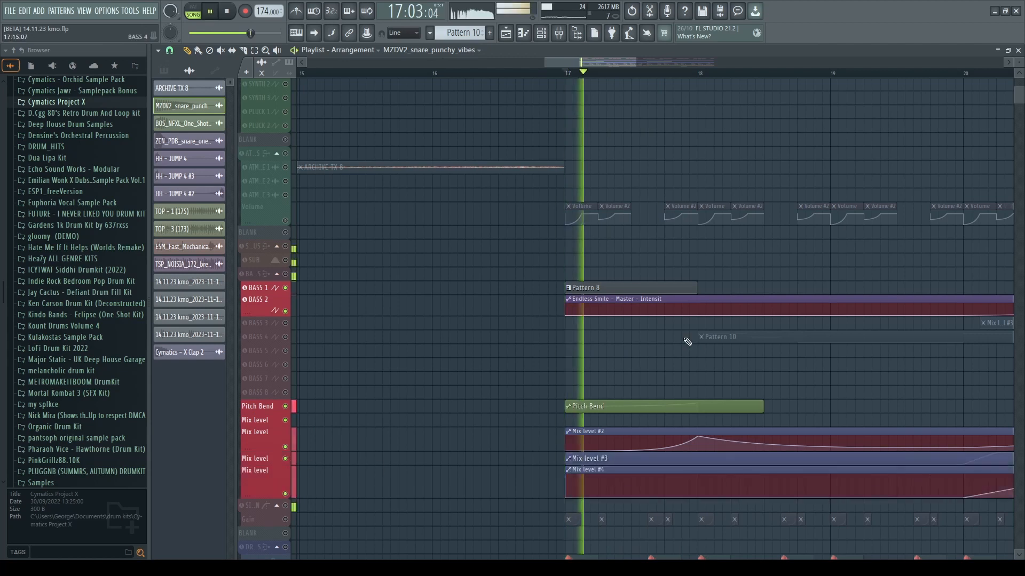
{"action": "scroll", "coordinate": [592, 299], "scroll_direction": "down", "scroll_amount": 2, "text": "ctrl"}
{"action": "key", "text": "space"}
- Select Pattern 8 and open its Serum instrument from the channel rack to show the bass patch
{"action": "left_click", "coordinate": [613, 290]}
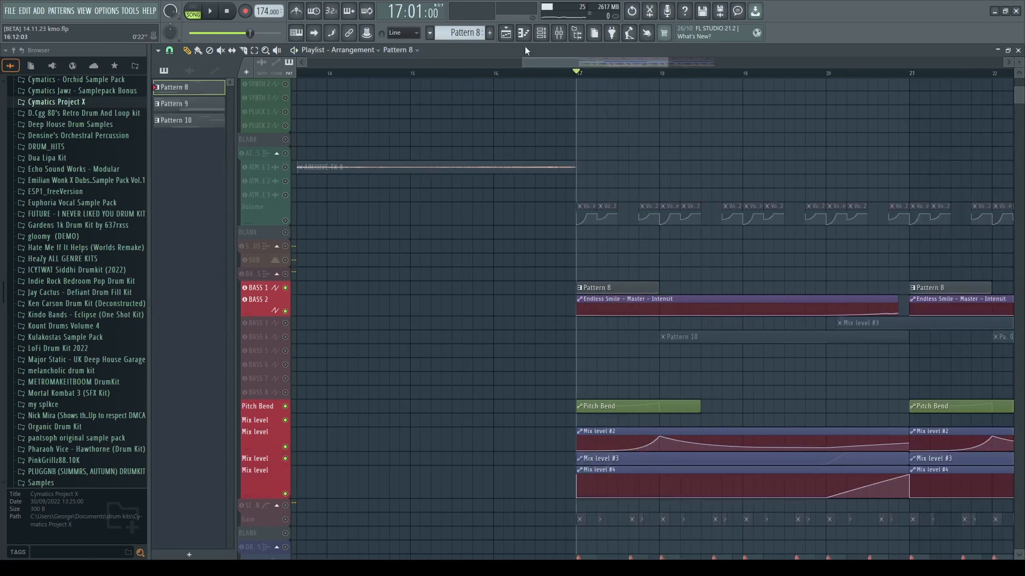
{"action": "left_click", "coordinate": [541, 32]}
{"action": "left_click", "coordinate": [377, 101]}
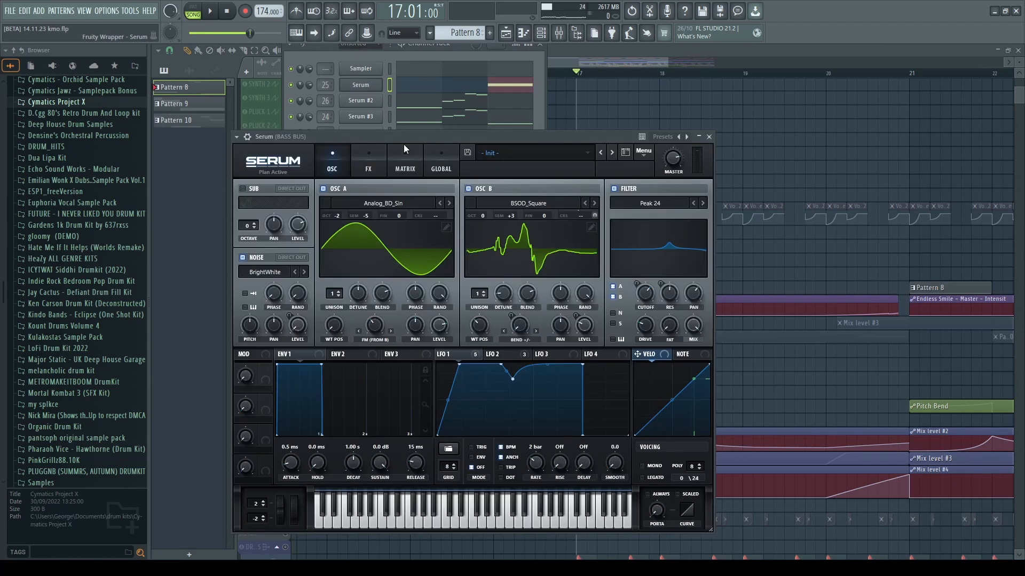
{"action": "left_click_drag", "start_coordinate": [403, 144], "coordinate": [492, 140]}
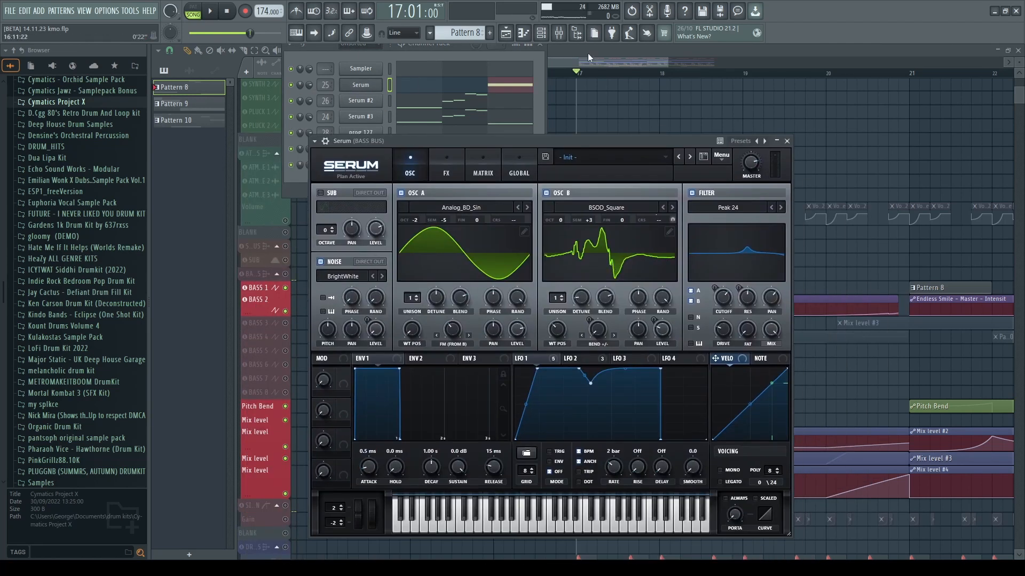
- Review the BASS BUS effects chain in the mixer while playing the bass, and return to the Serum oscillator view
{"action": "left_click", "coordinate": [559, 33]}
{"action": "scroll", "coordinate": [415, 381], "scroll_direction": "up", "scroll_amount": 3}
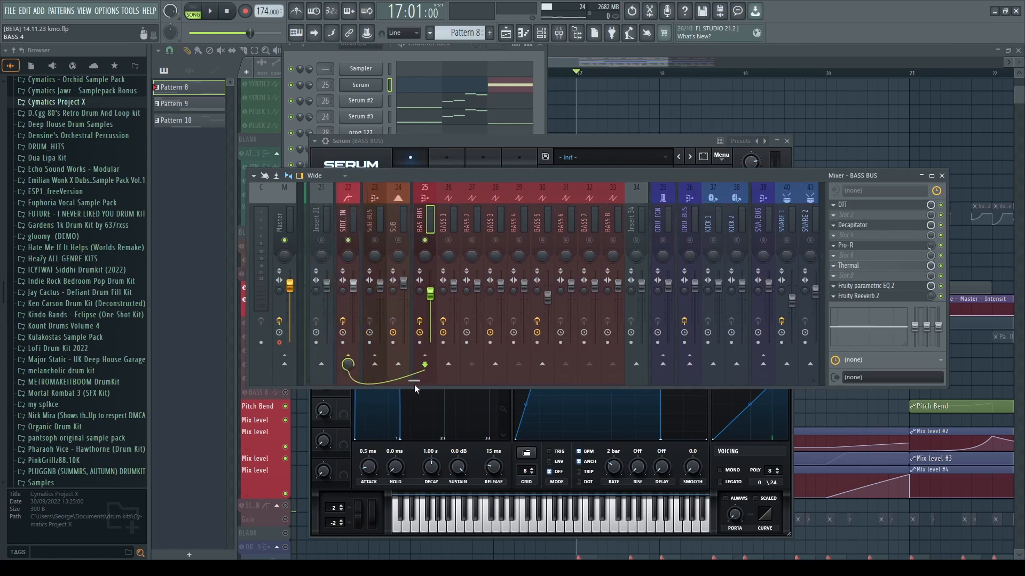
{"action": "key", "text": "space"}
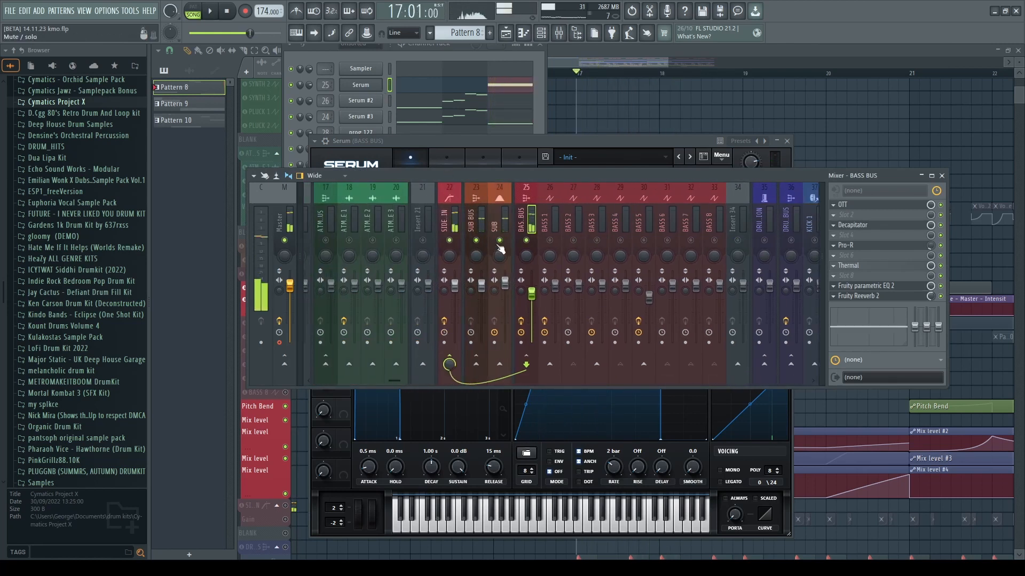
{"action": "key", "text": "space"}
{"action": "left_click", "coordinate": [447, 153]}
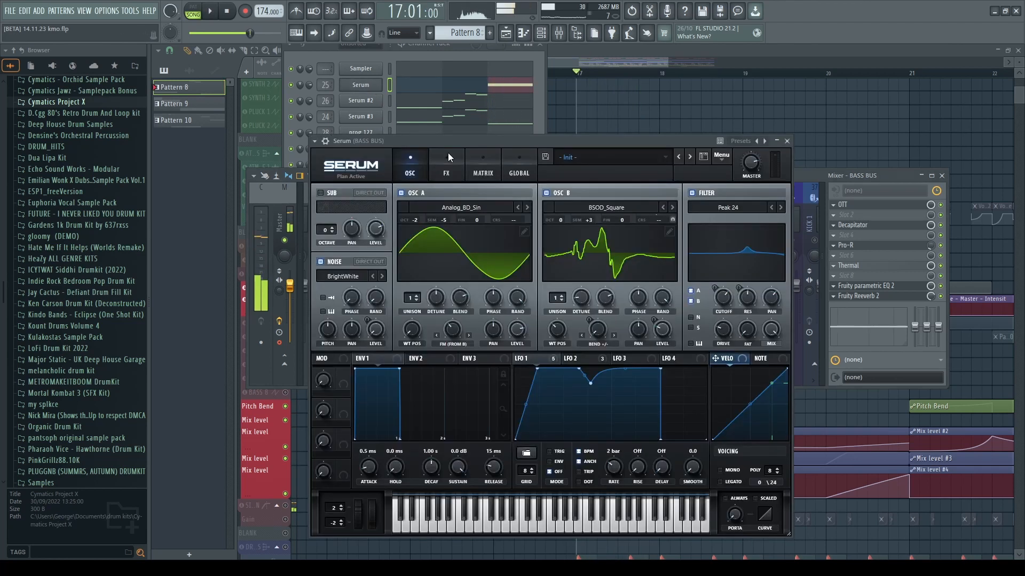
{"action": "left_click_drag", "start_coordinate": [447, 152], "coordinate": [485, 140]}
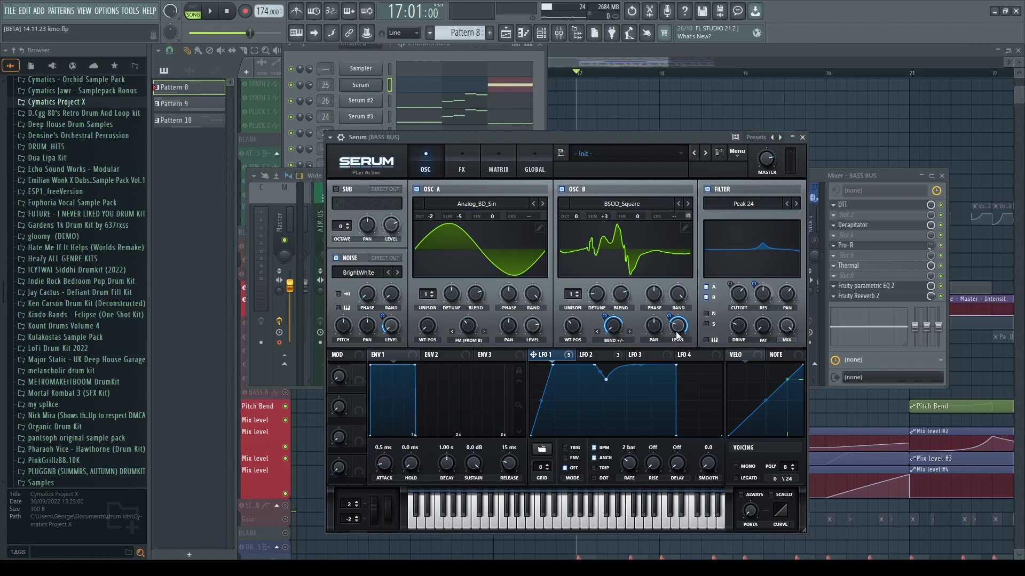
- Show LFO 2's curve and the filter modulation in Serum, play the bass repeatedly from bar 17, and close the mixer
{"action": "left_click", "coordinate": [593, 356]}
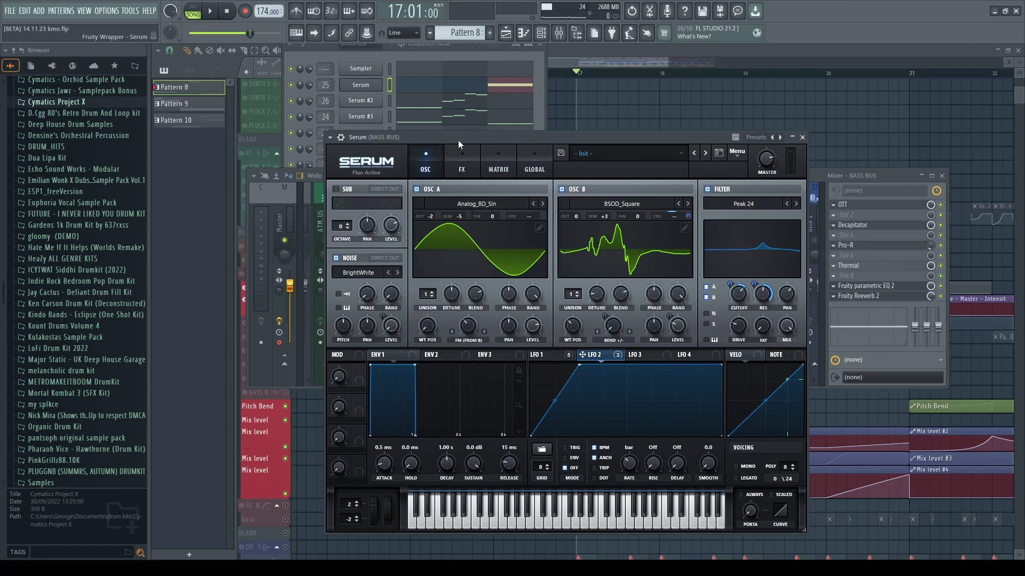
{"action": "key", "text": "space"}
{"action": "key", "text": "space"}
{"action": "key", "text": "space"}
{"action": "key", "text": "space"}
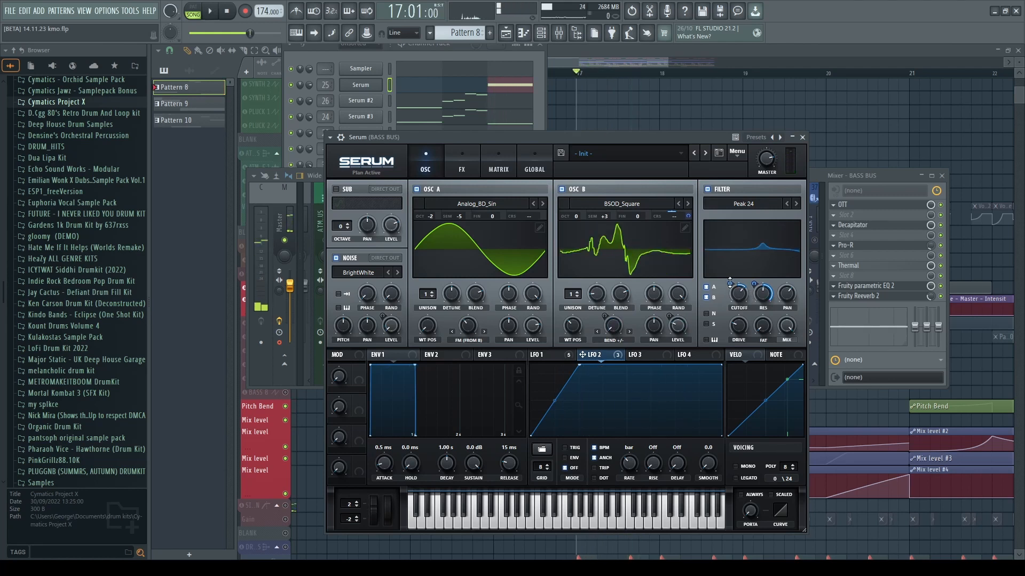
{"action": "key", "text": "space"}
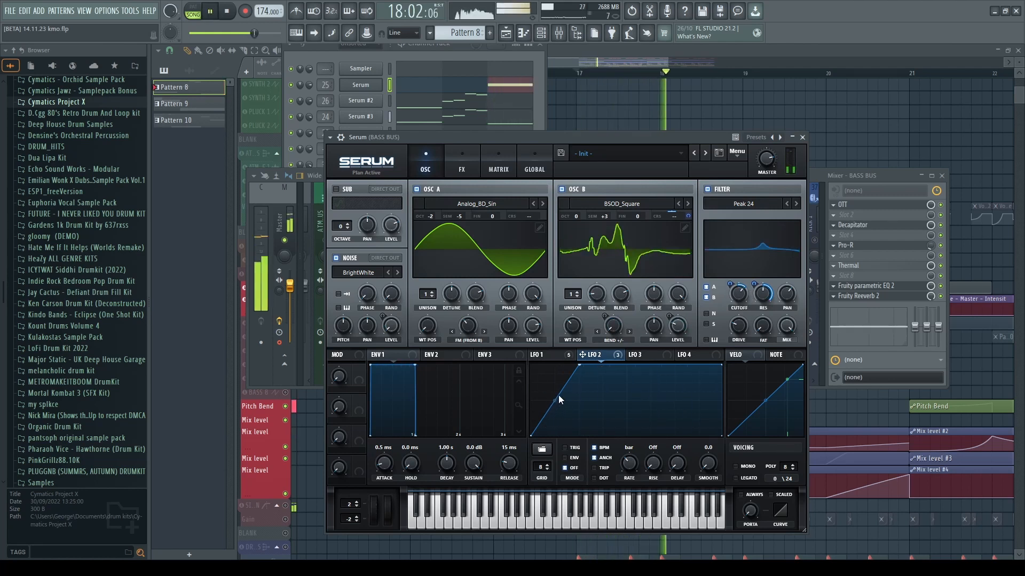
{"action": "key", "text": "space"}
{"action": "key", "text": "F9"}
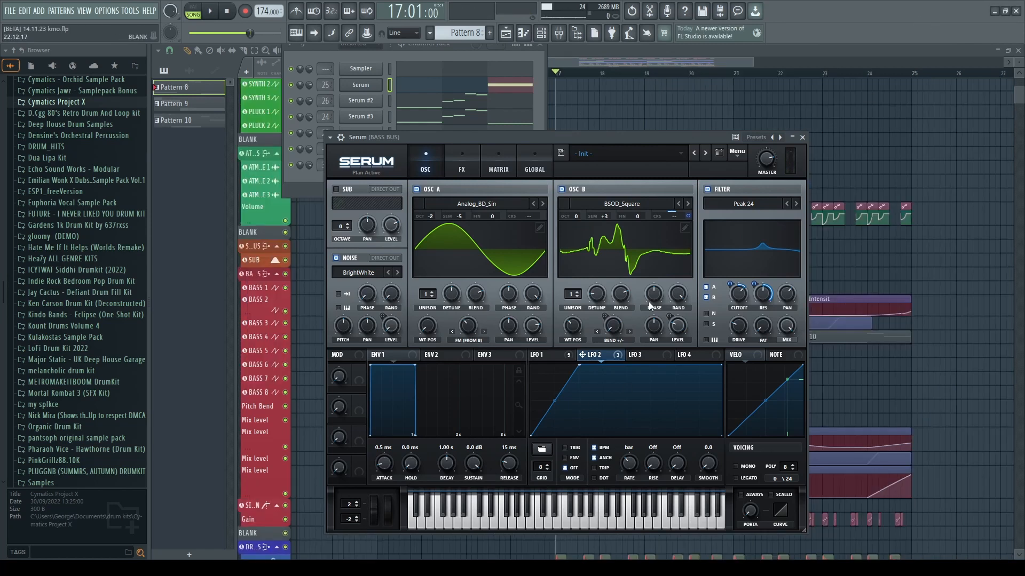
- Examine LFO 1's modulation of the Tube distortion drive in Serum's effects, and return to the oscillator view
{"action": "left_click", "coordinate": [462, 161]}
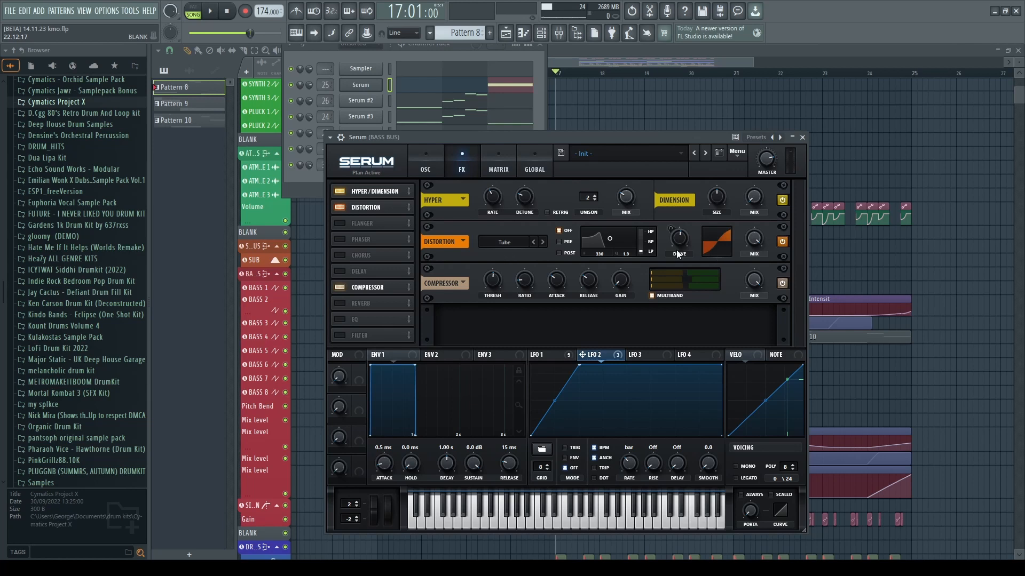
{"action": "left_click", "coordinate": [567, 354]}
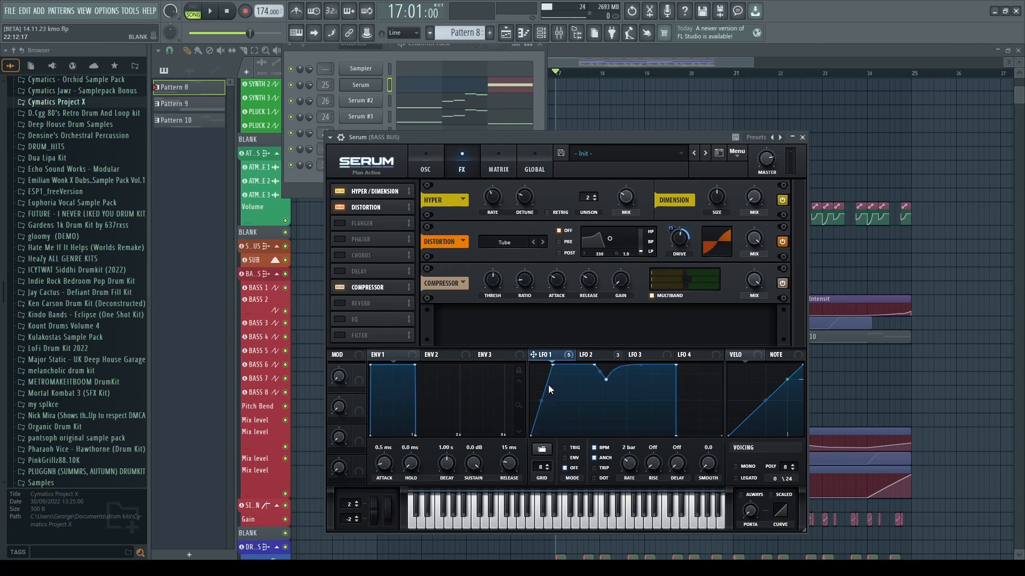
{"action": "left_click", "coordinate": [426, 164]}
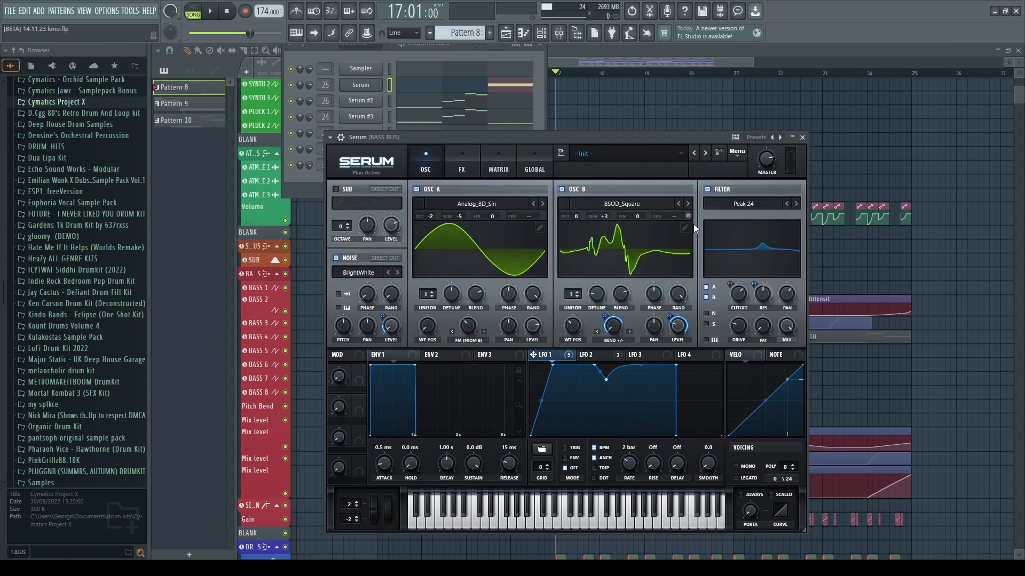
- Compare the bass from bar 17 with Serum's Peak 24 filter bypassed and re-enabled, checking the LFO 1 and LFO 2 modulation
{"action": "left_click", "coordinate": [708, 189]}
{"action": "key", "text": "space"}
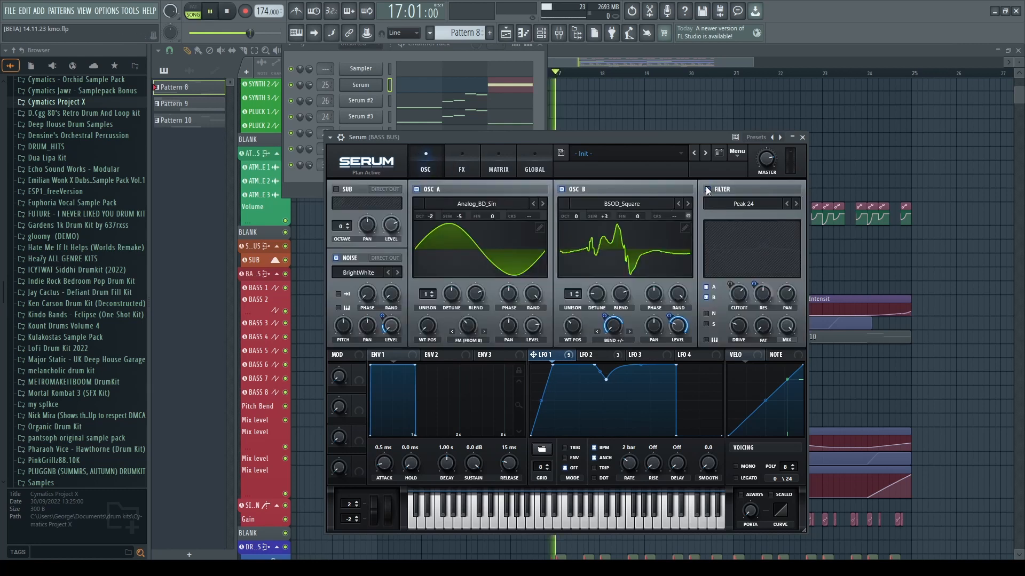
{"action": "key", "text": "space"}
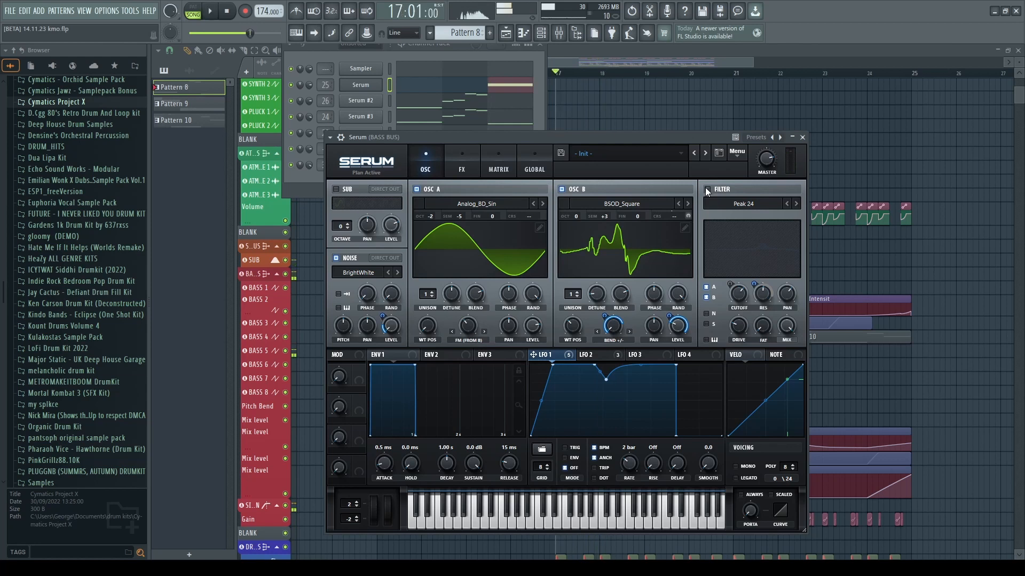
{"action": "left_click", "coordinate": [595, 355]}
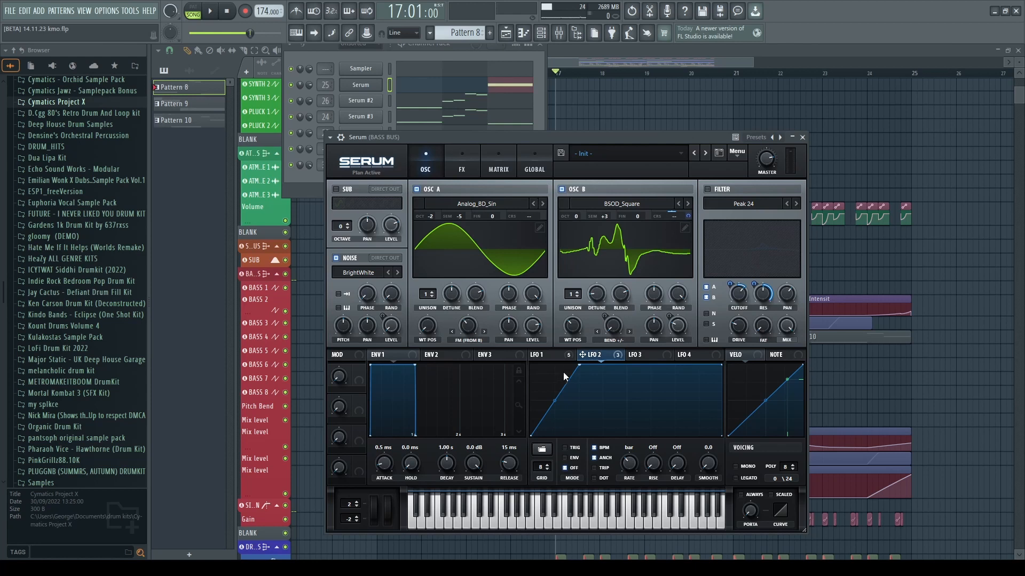
{"action": "key", "text": "space"}
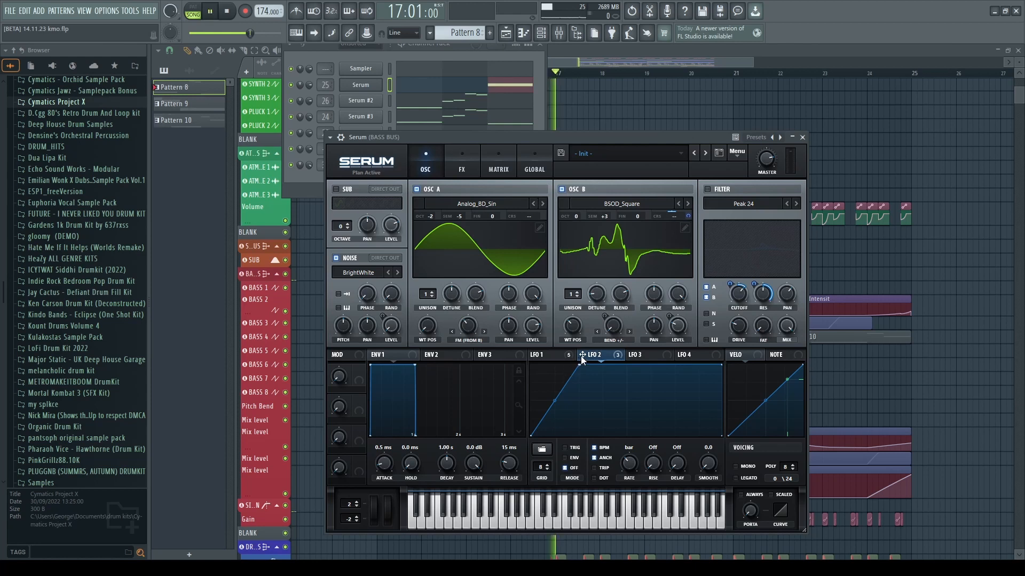
{"action": "key", "text": "space"}
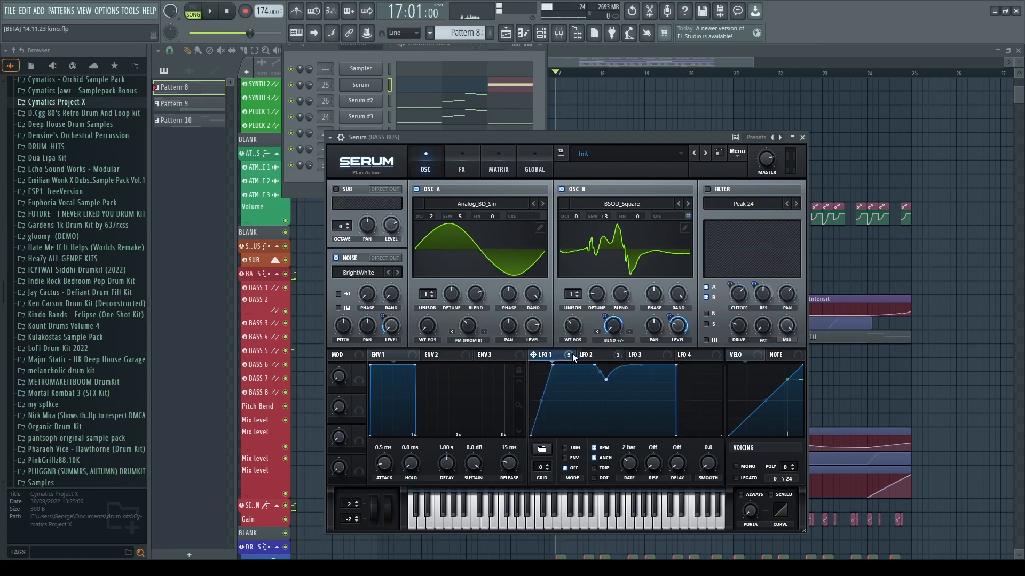
{"action": "left_click", "coordinate": [721, 189]}
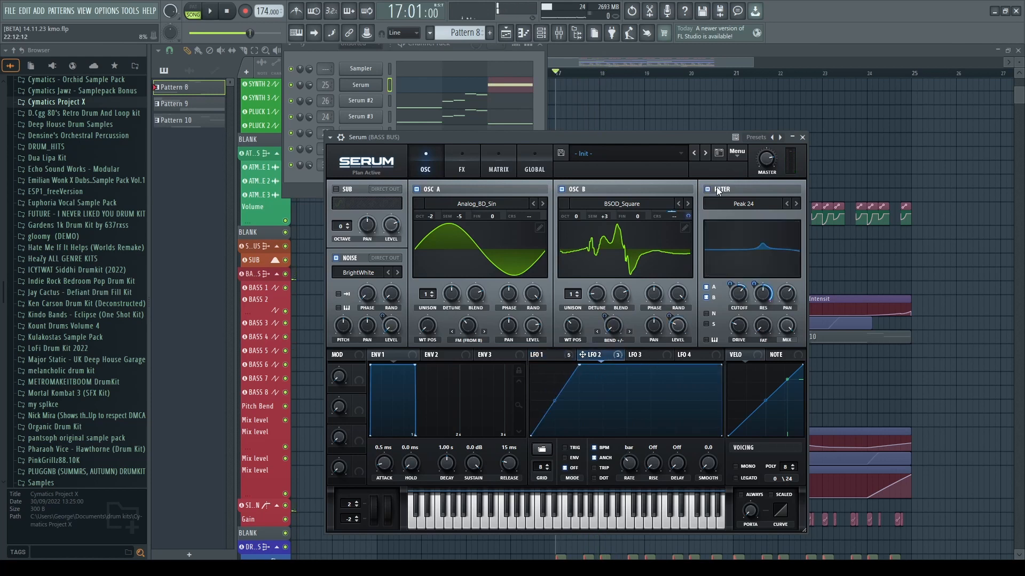
{"action": "key", "text": "space"}
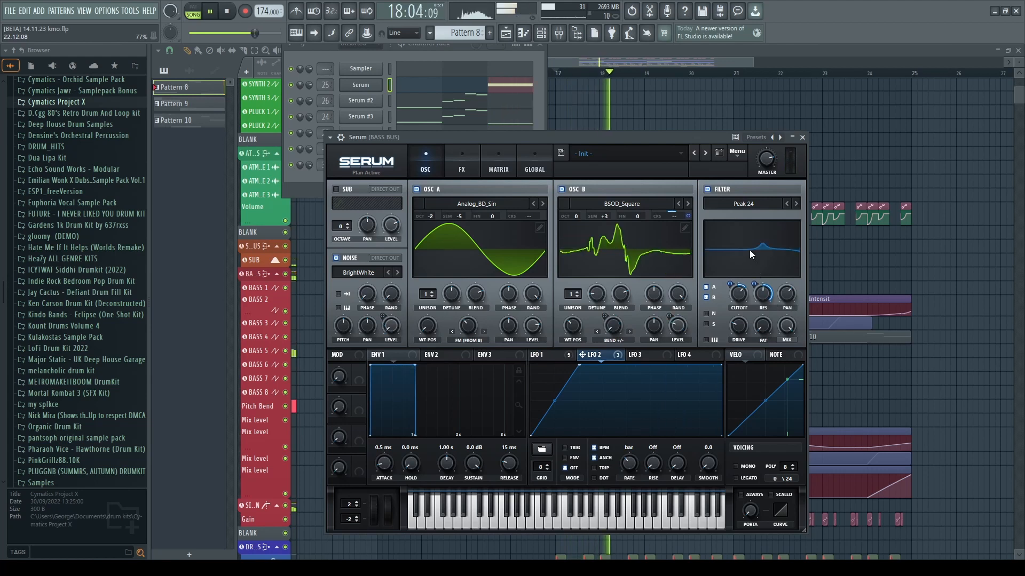
{"action": "key", "text": "space"}
{"action": "key", "text": "space"}
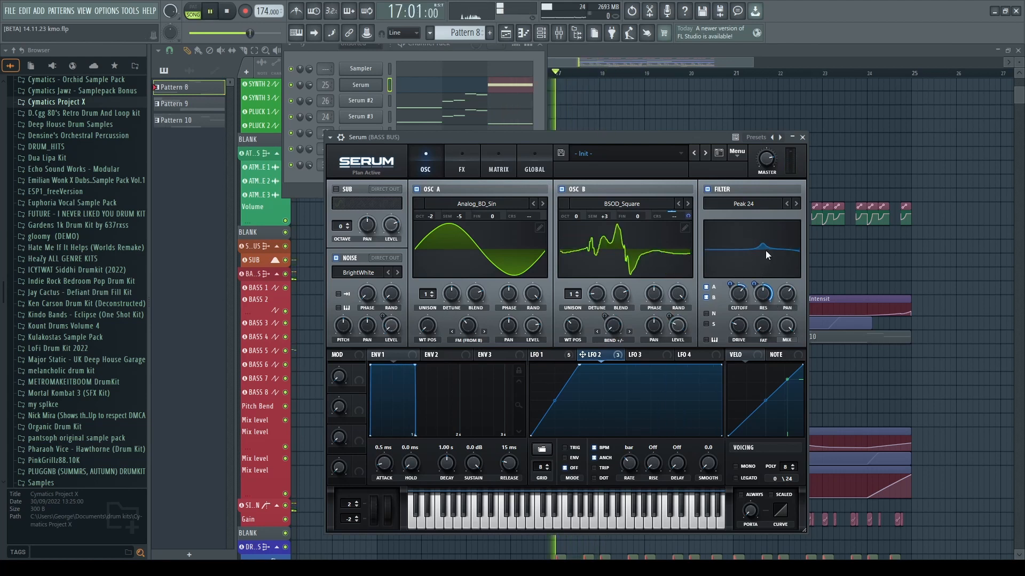
{"action": "key", "text": "space"}
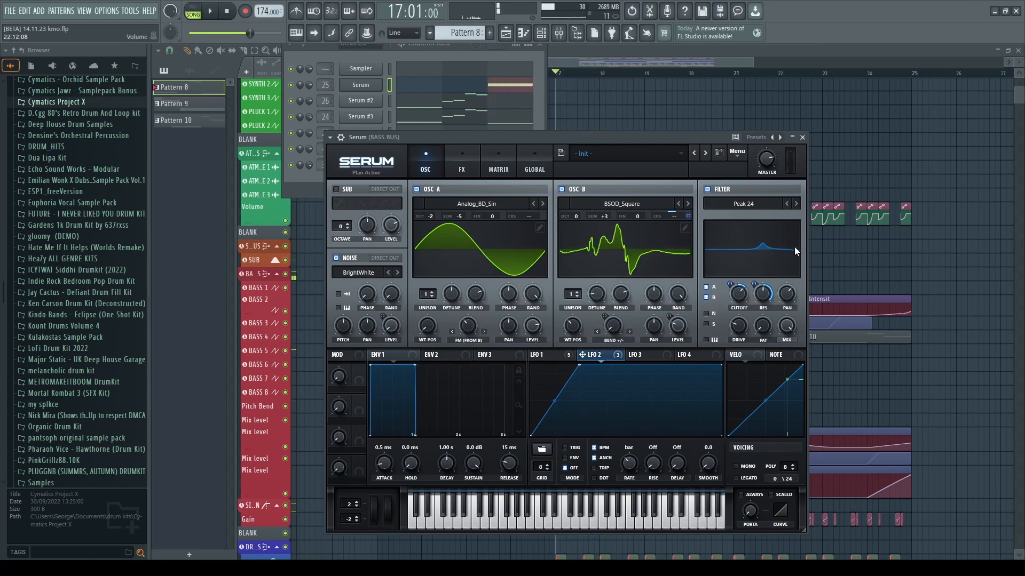
- Review Serum's Hyper/Dimension, Tube distortion and multiband compressor effects while playing the bass from bar 17
{"action": "left_click", "coordinate": [462, 160]}
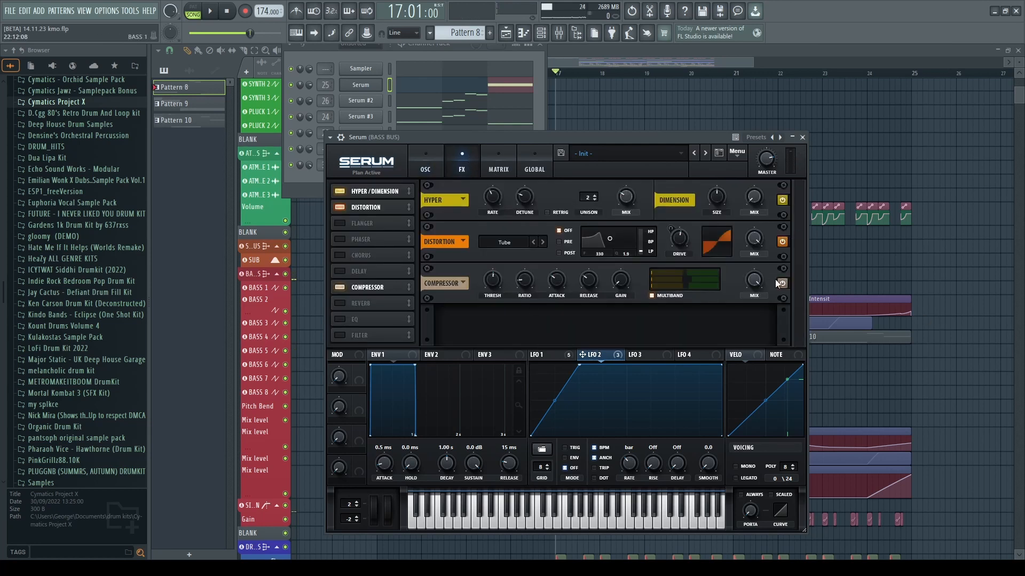
{"action": "key", "text": "space"}
{"action": "mouse_move", "coordinate": [529, 288]}
{"action": "key", "text": "space"}
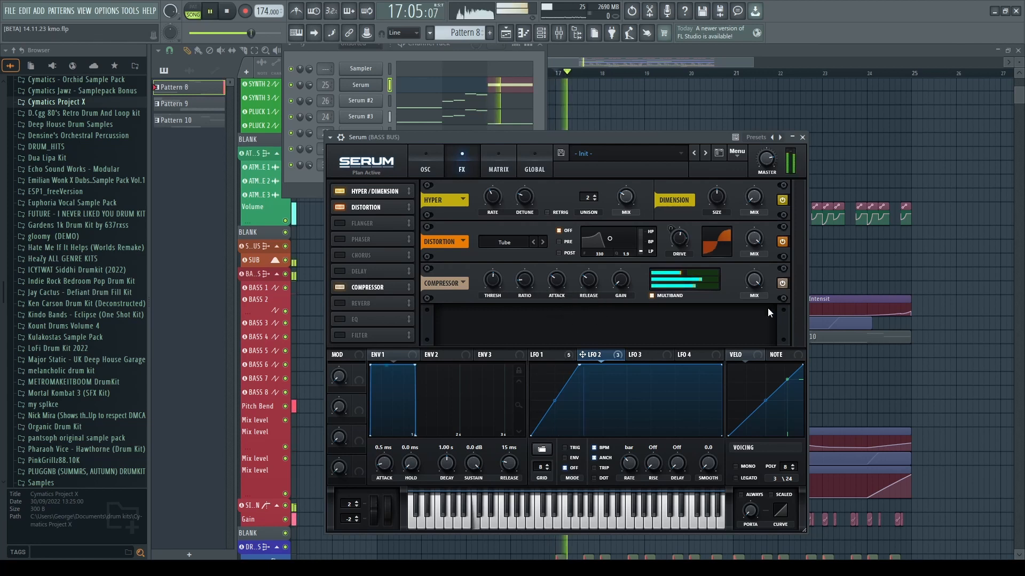
- Close and reopen the Serum instrument from the channel rack, and audition the bass with its effects page shown
{"action": "left_click", "coordinate": [804, 138]}
{"action": "key", "text": "space"}
{"action": "left_click", "coordinate": [364, 92]}
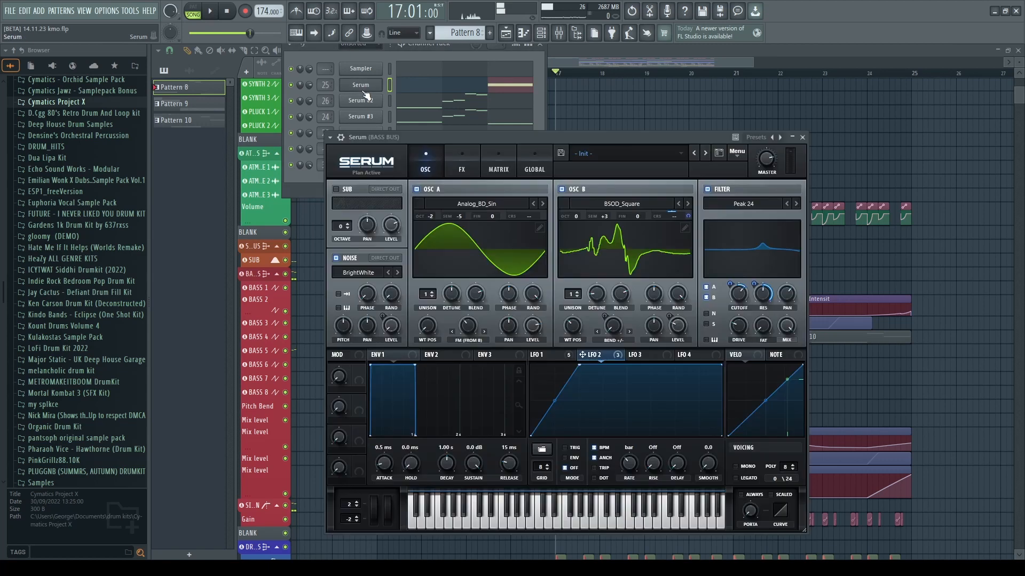
{"action": "left_click", "coordinate": [460, 164]}
{"action": "key", "text": "space"}
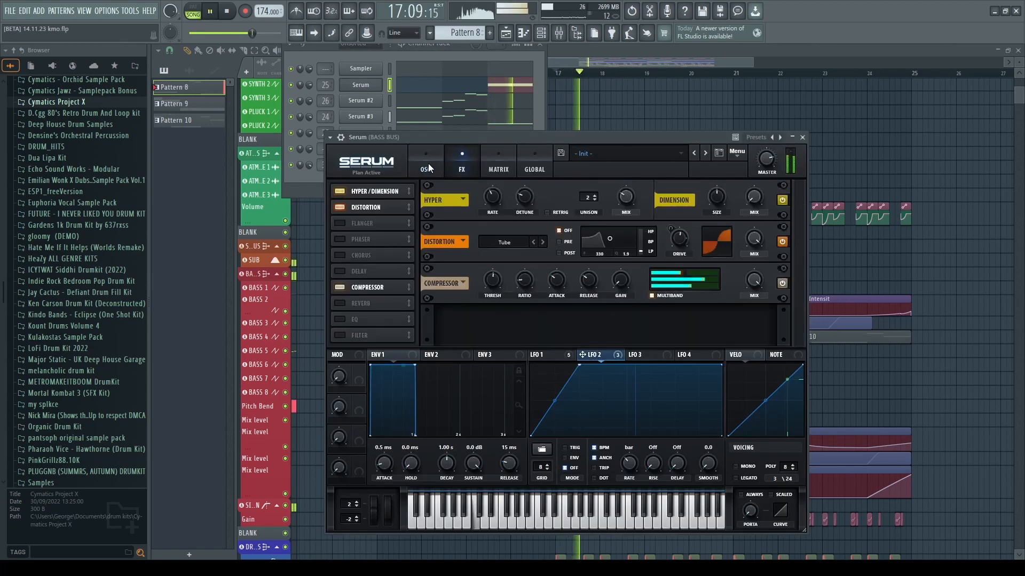
{"action": "key", "text": "space"}
- Play the bass while viewing LFO 1's modulation of the distortion, oscillators and filter, and close Serum
{"action": "left_click", "coordinate": [545, 355]}
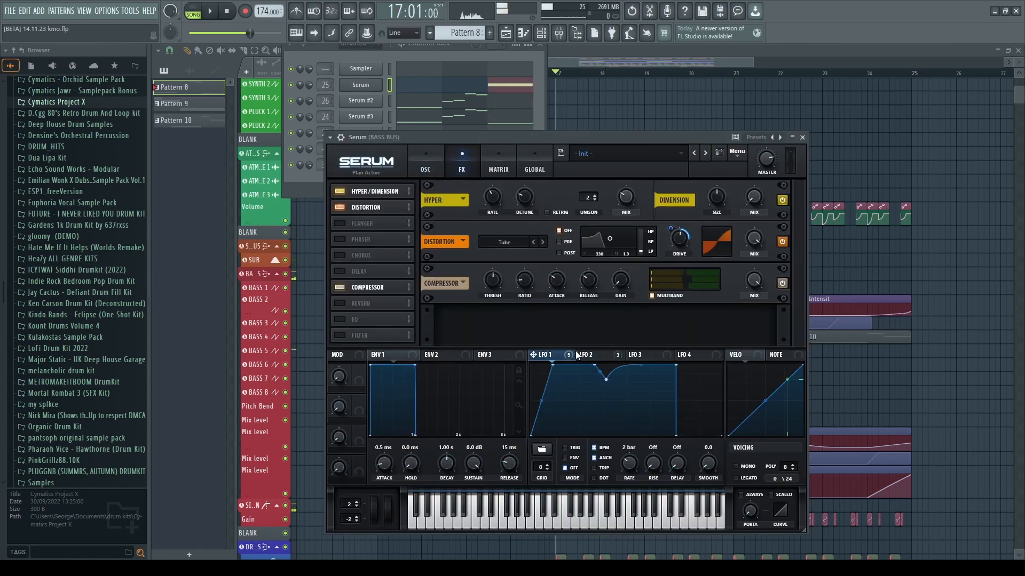
{"action": "key", "text": "space"}
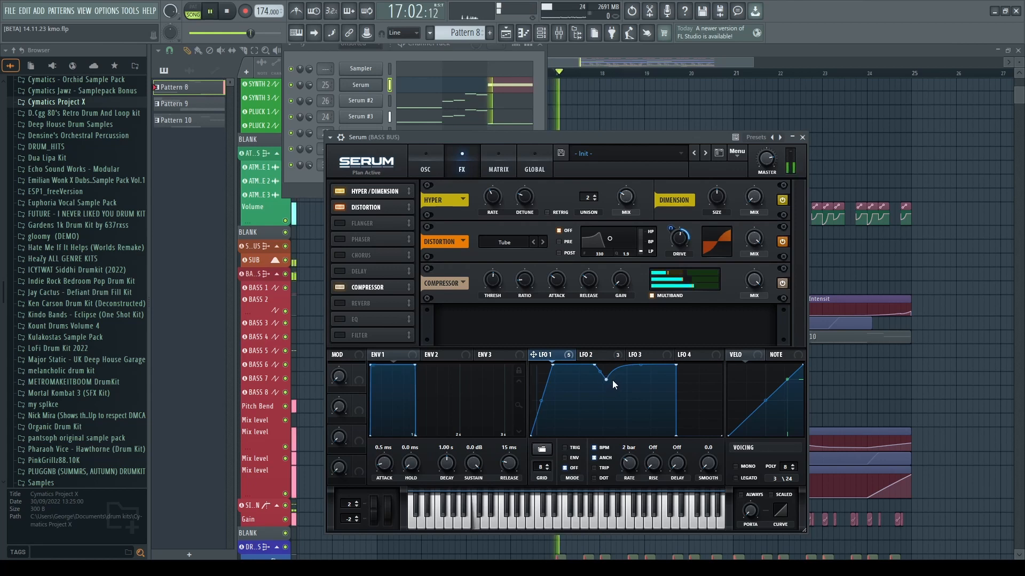
{"action": "key", "text": "space"}
{"action": "left_click", "coordinate": [425, 163]}
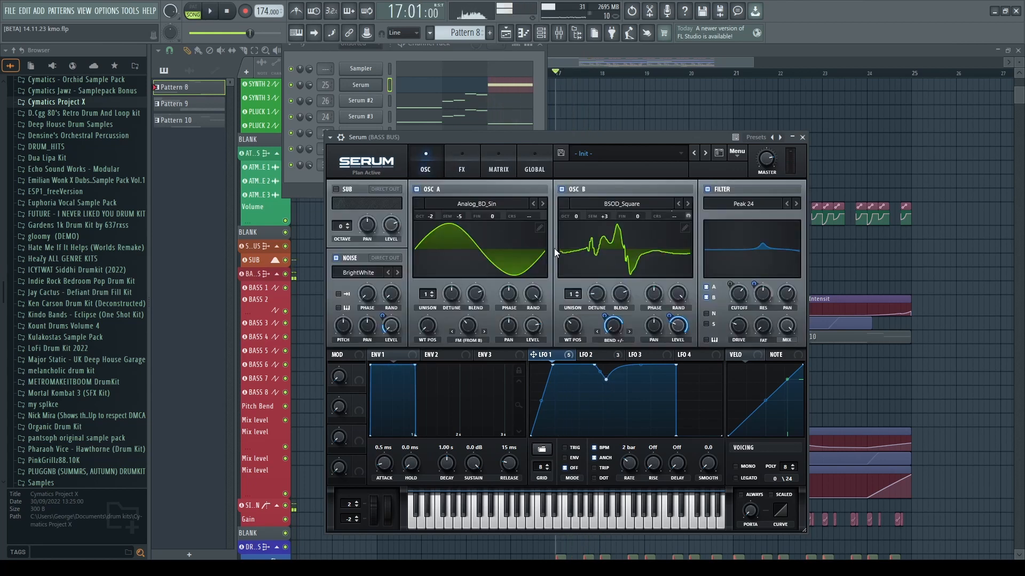
{"action": "key", "text": "space"}
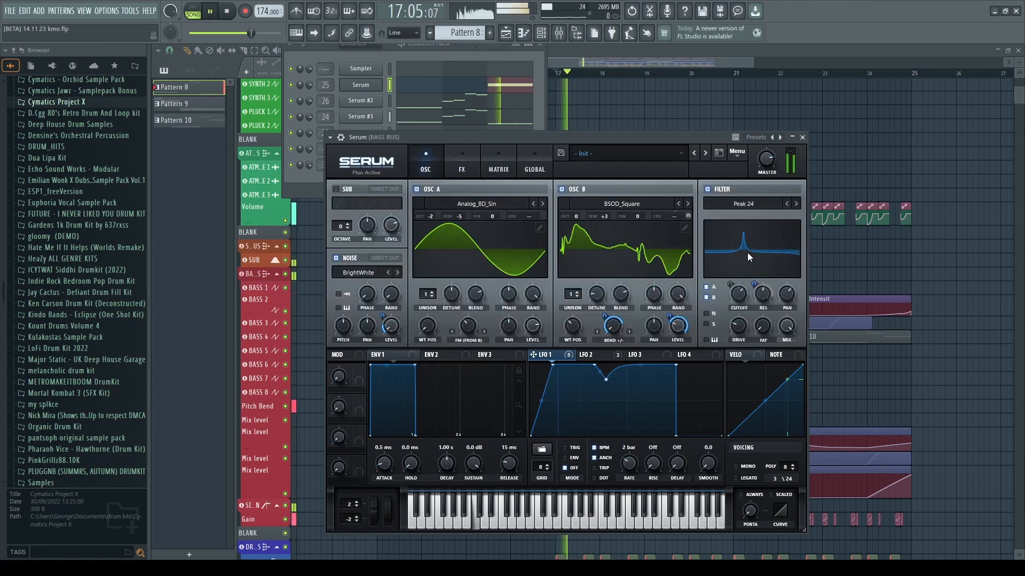
{"action": "key", "text": "space"}
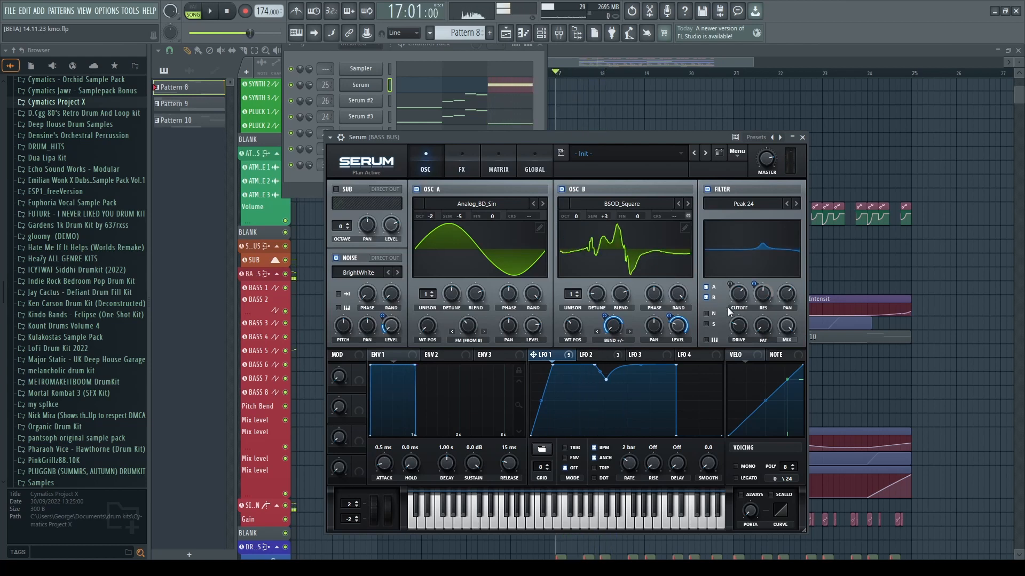
{"action": "left_click", "coordinate": [802, 137]}
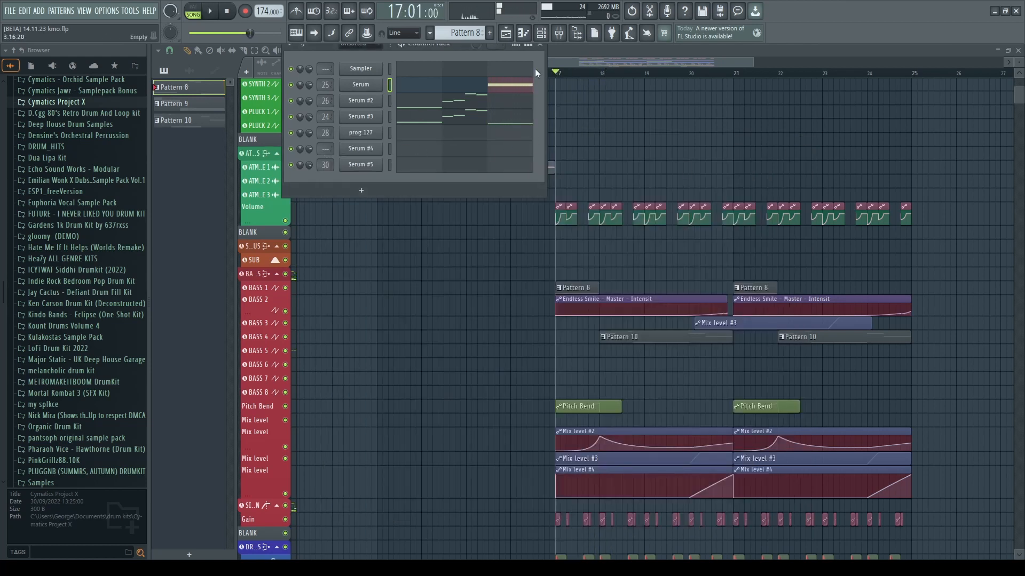
- Open the mixer and the SUB's Serum #3 patch, play the drop with its Analog_BD_Sin oscillator shown, and close the patch
{"action": "left_click", "coordinate": [575, 33]}
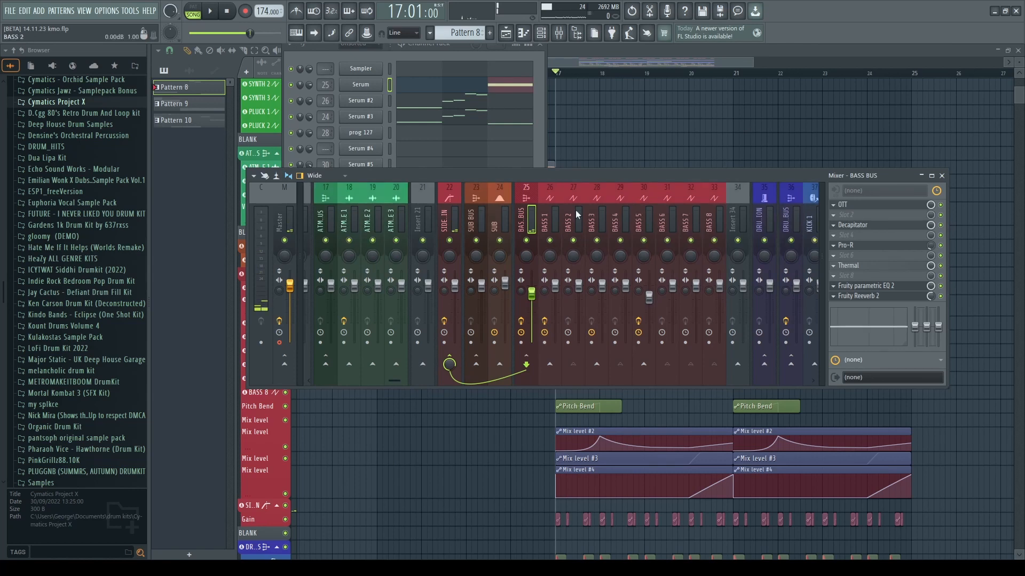
{"action": "left_click", "coordinate": [370, 122]}
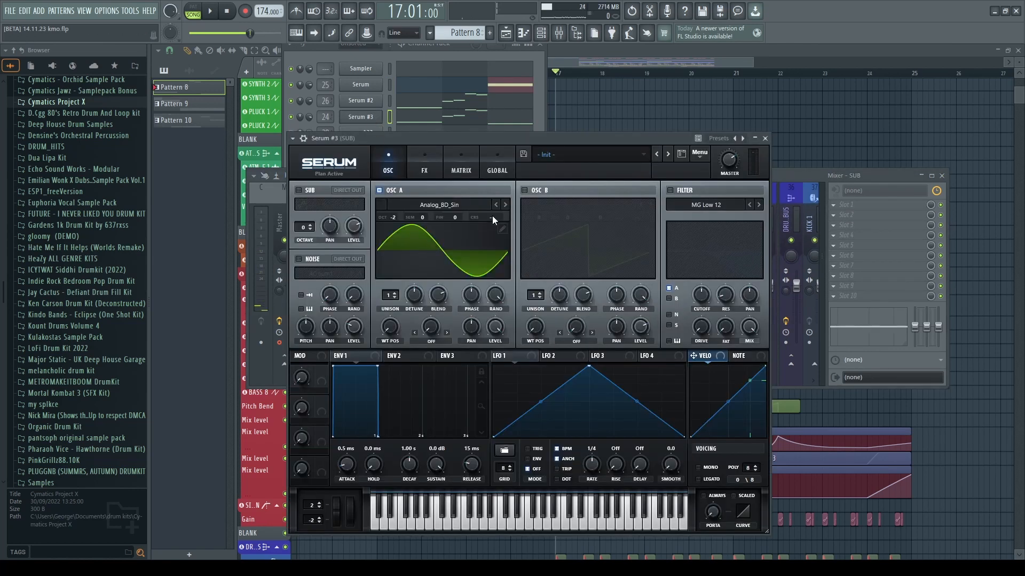
{"action": "left_click_drag", "start_coordinate": [310, 140], "coordinate": [421, 194]}
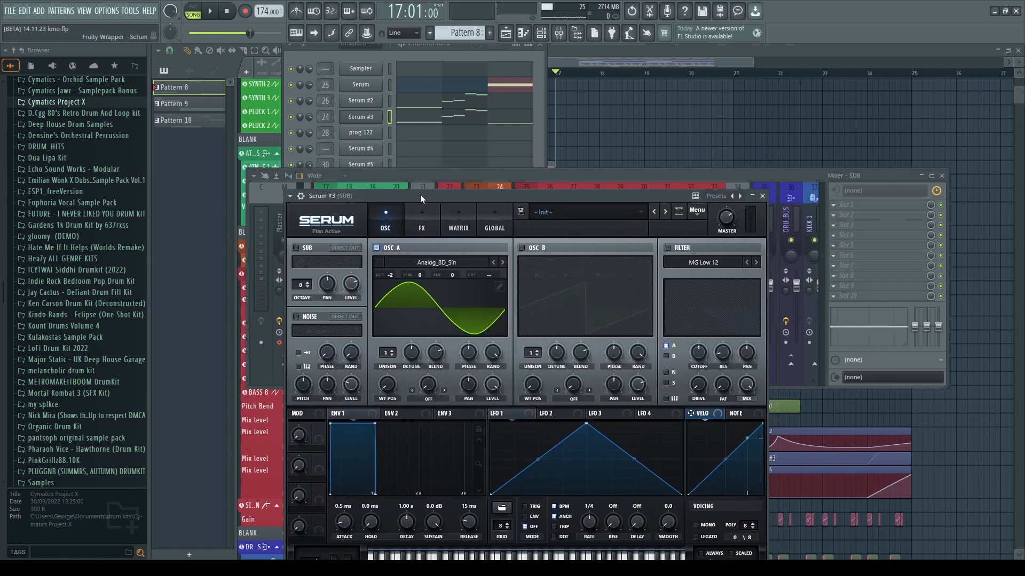
{"action": "key", "text": "space"}
{"action": "key", "text": "space"}
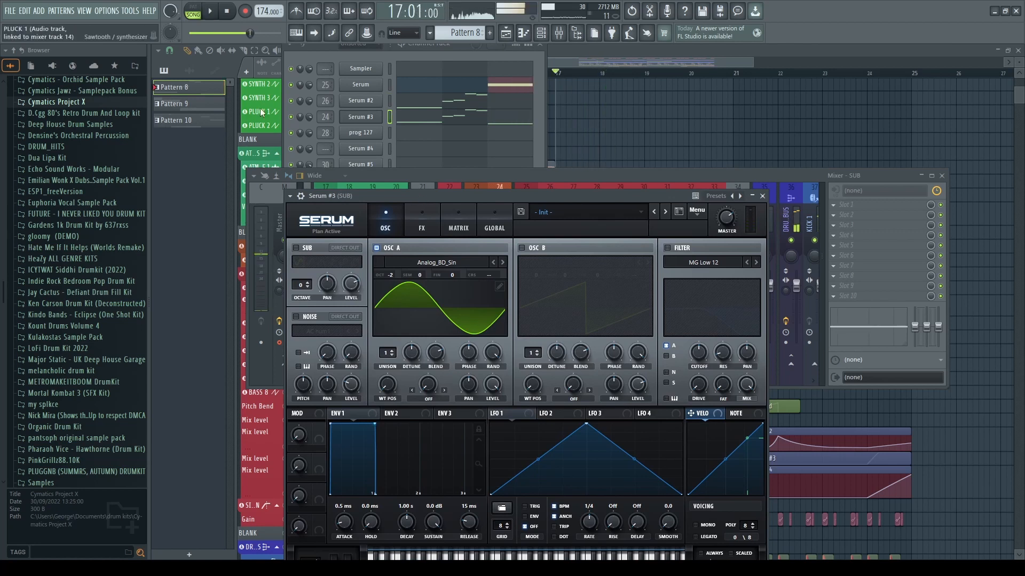
{"action": "left_click", "coordinate": [762, 196]}
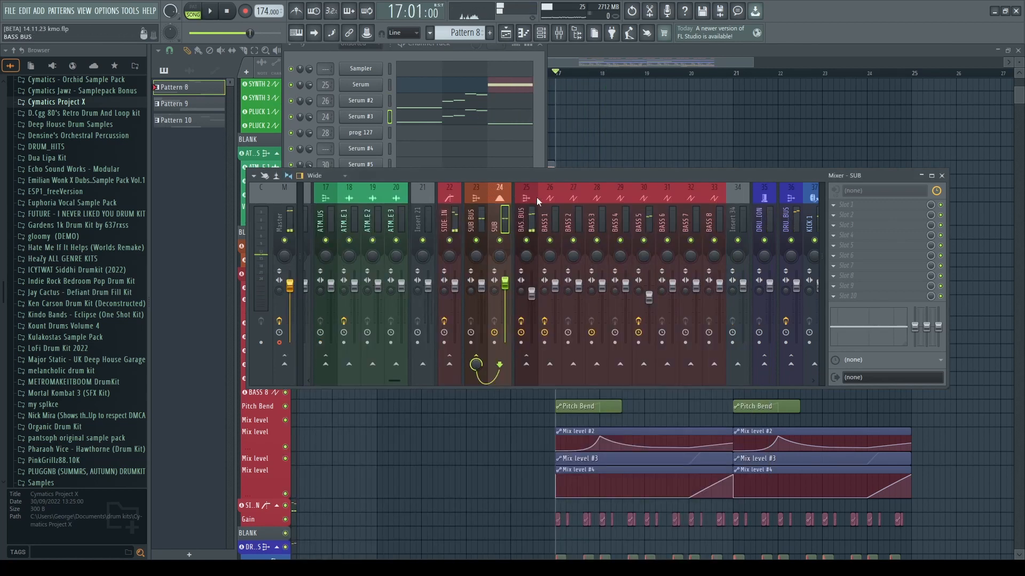
- Select the BASS BUS mixer track, play the bass from bar 17, and briefly show its OTT effect
{"action": "left_click", "coordinate": [554, 226]}
{"action": "key", "text": "space"}
{"action": "left_click", "coordinate": [526, 224]}
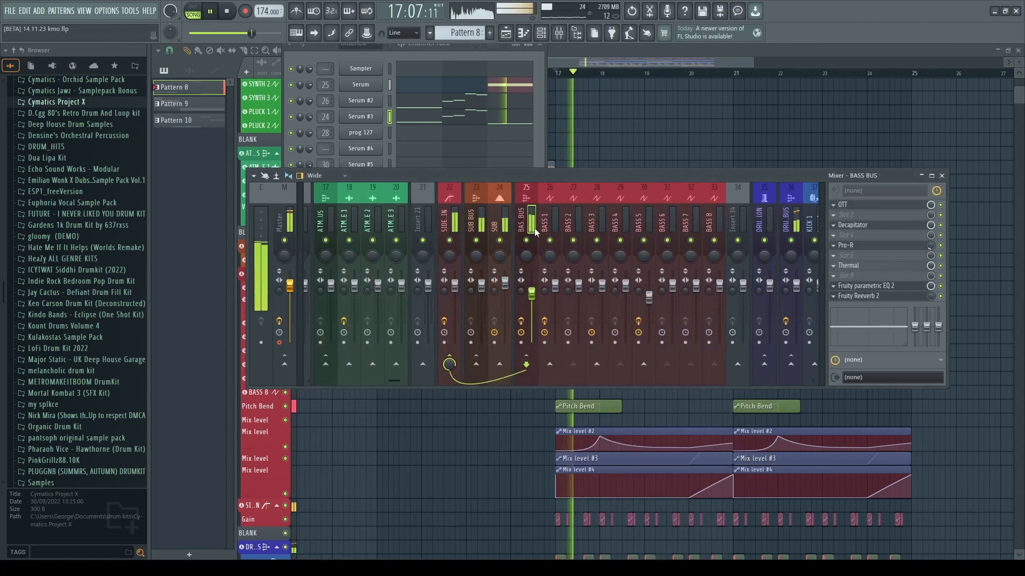
{"action": "key", "text": "space"}
{"action": "left_click", "coordinate": [875, 206]}
{"action": "left_click", "coordinate": [876, 206]}
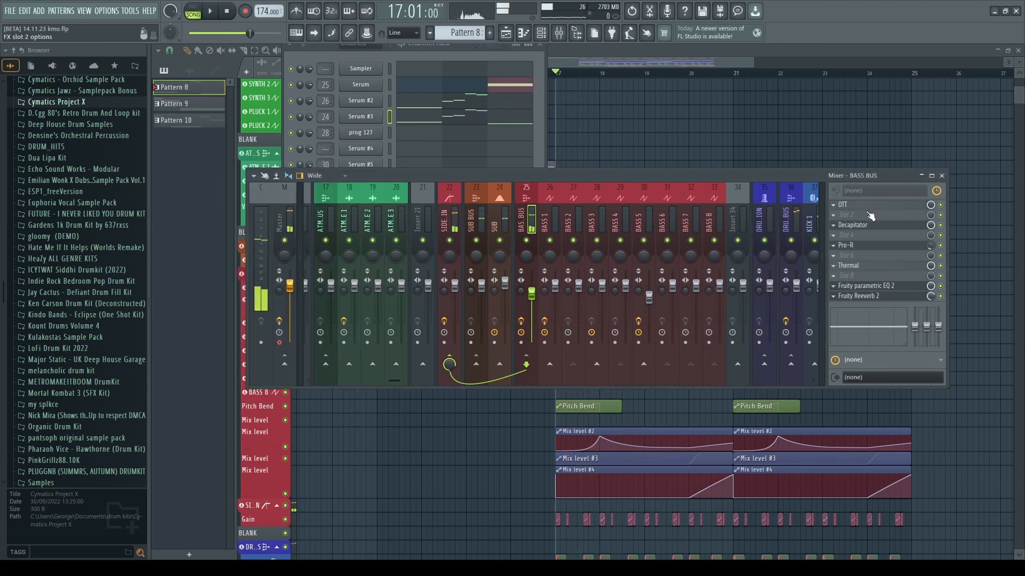
- Show the BASS BUS track's Decapitator effect and play the bass from bar 17 to hear it
{"action": "left_click", "coordinate": [857, 224]}
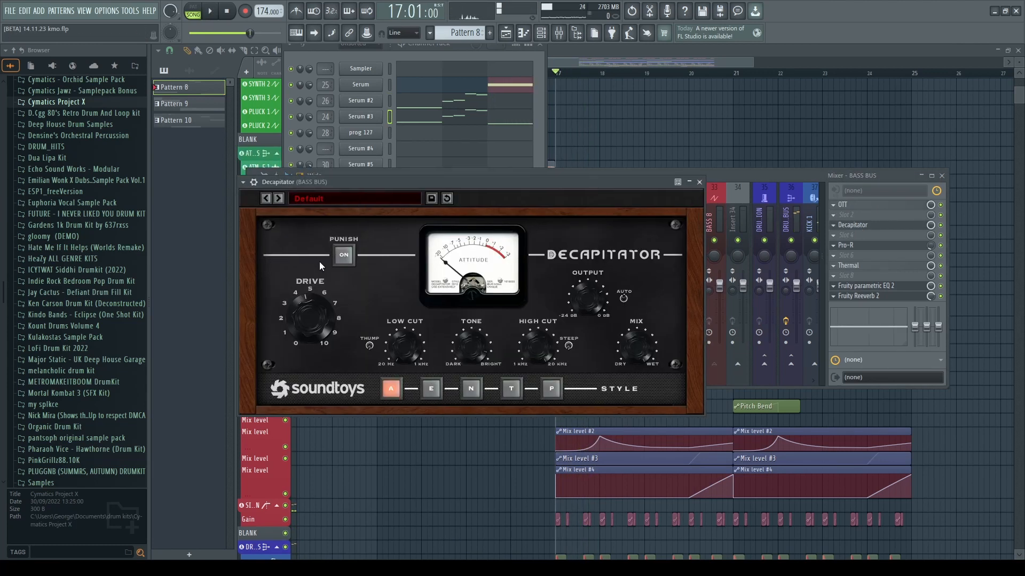
{"action": "left_click", "coordinate": [942, 227]}
{"action": "key", "text": "space"}
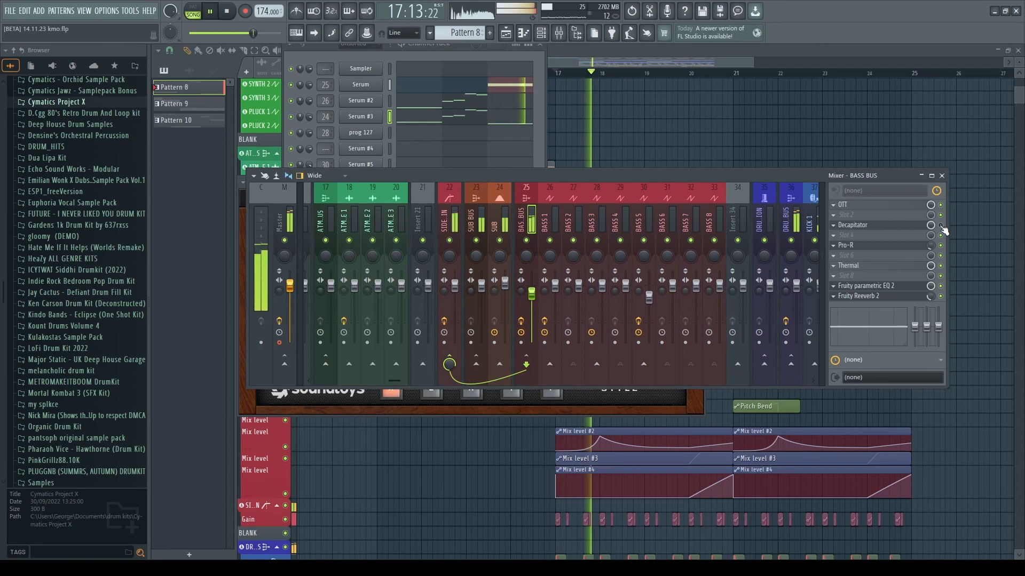
{"action": "left_click", "coordinate": [853, 226]}
{"action": "left_click", "coordinate": [853, 226]}
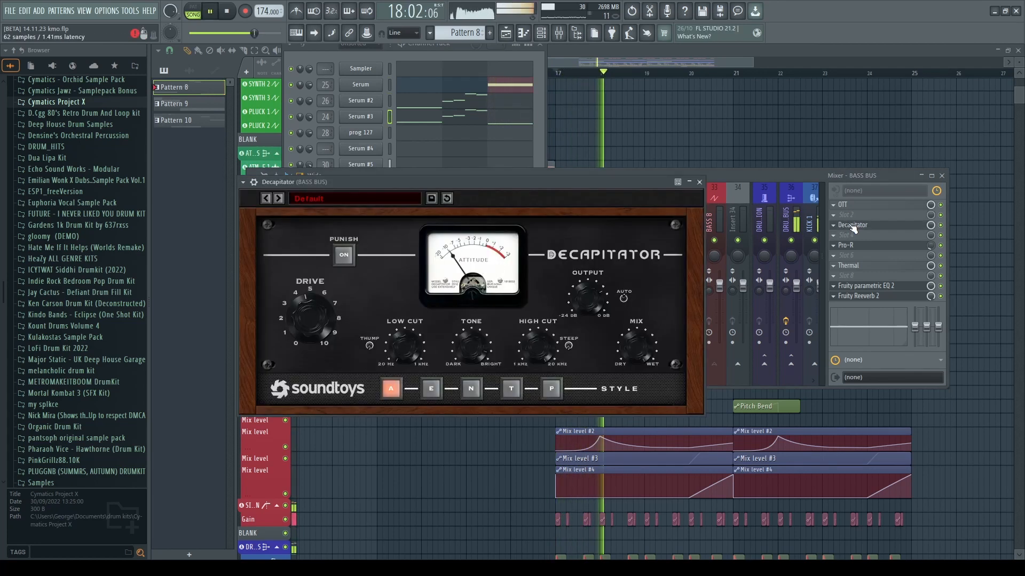
{"action": "left_click", "coordinate": [853, 227]}
{"action": "key", "text": "space"}
- View the settings of the Pro-R reverb and the Thermal distortion on the BASS BUS, closing each one
{"action": "left_click", "coordinate": [852, 245]}
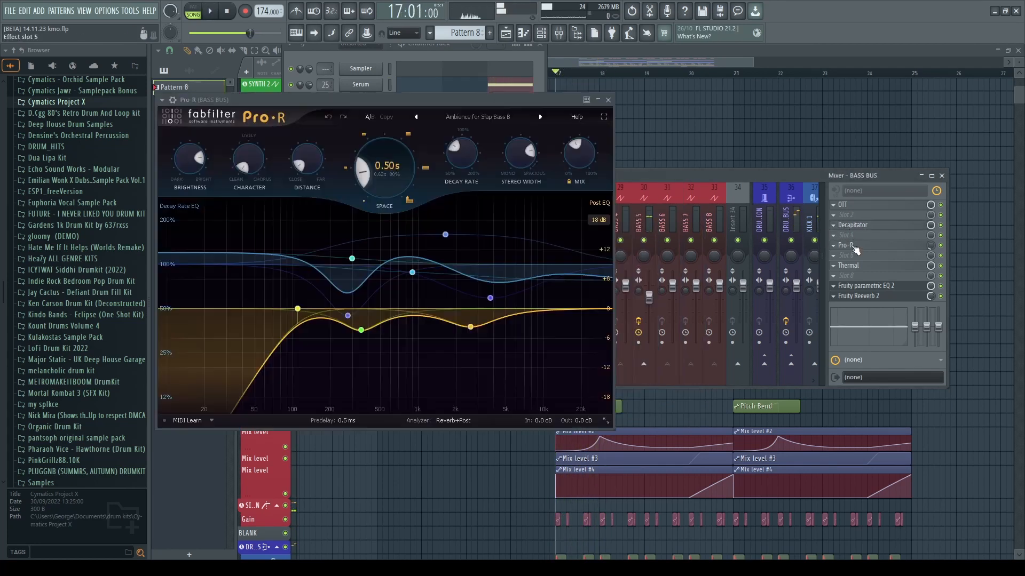
{"action": "left_click", "coordinate": [853, 246]}
{"action": "left_click", "coordinate": [863, 267]}
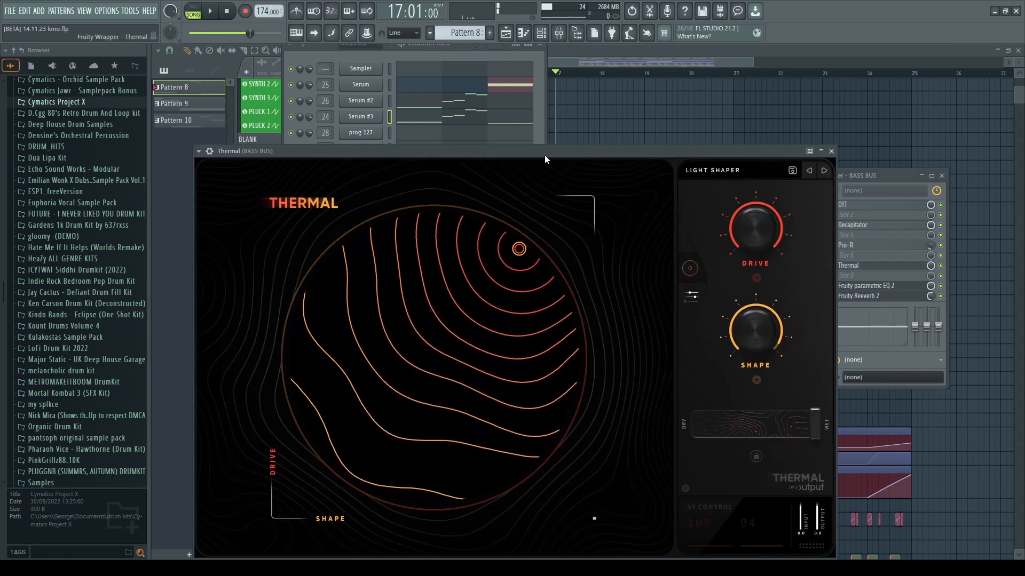
{"action": "left_click", "coordinate": [853, 265]}
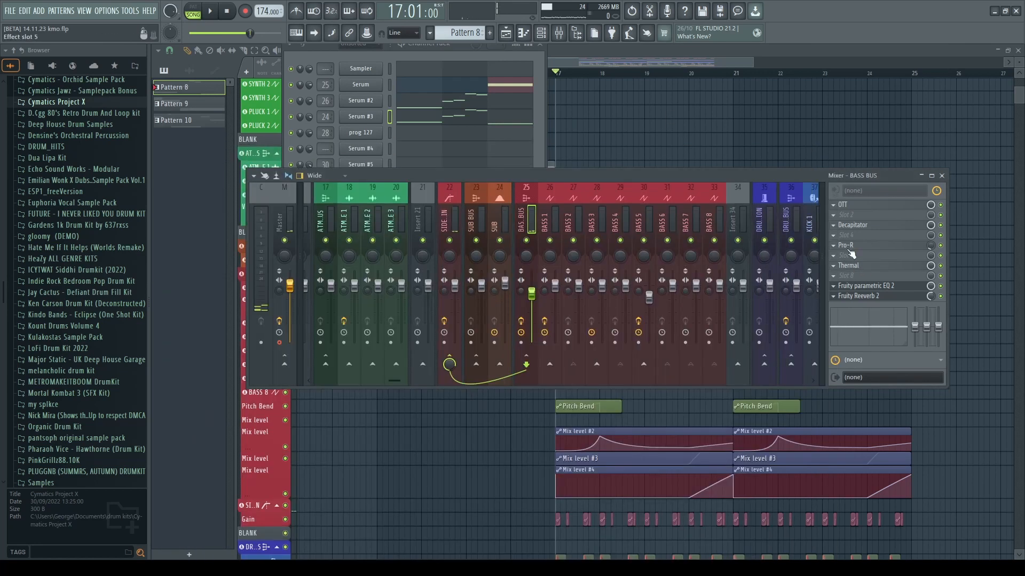
- Briefly show the BASS BUS's Fruity parametric EQ 2 and Fruity Reeverb 2, closing each after viewing
{"action": "left_click", "coordinate": [865, 286]}
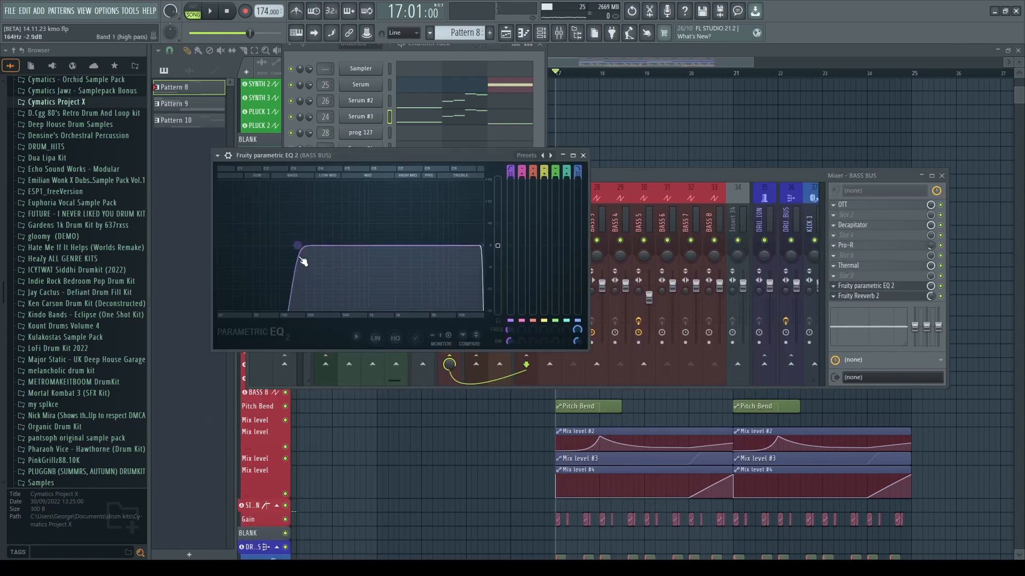
{"action": "left_click", "coordinate": [583, 155]}
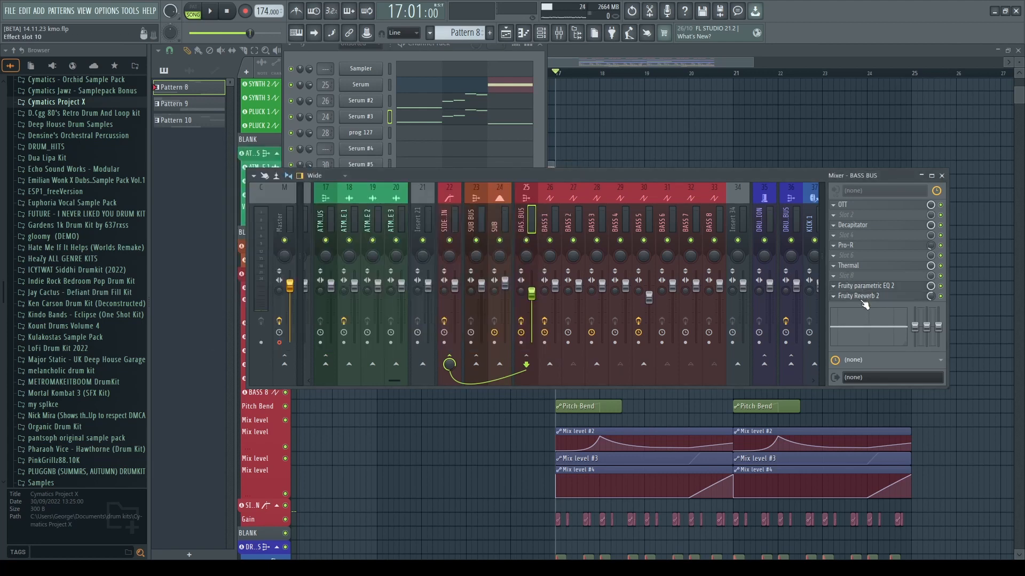
{"action": "left_click", "coordinate": [866, 297]}
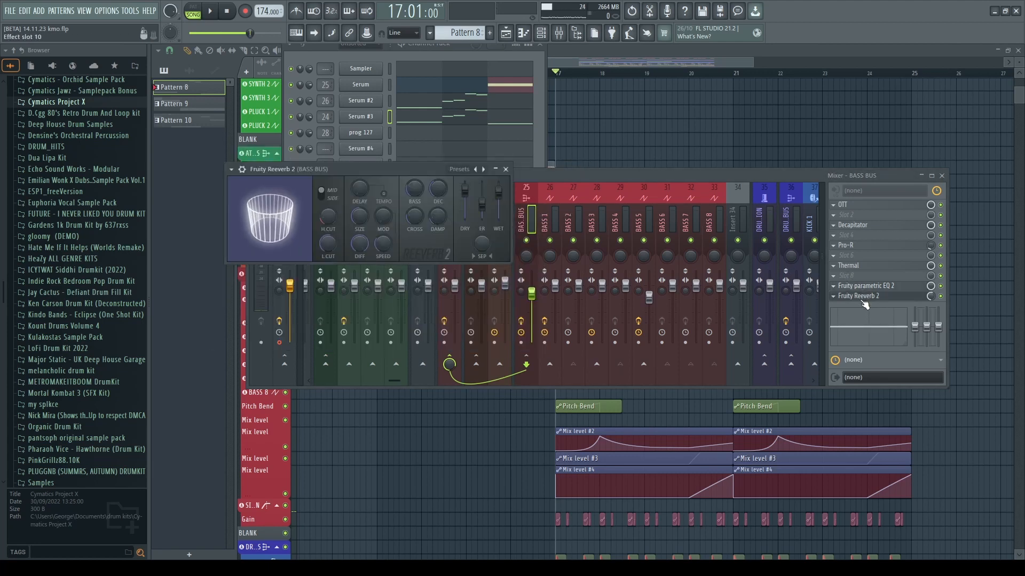
{"action": "left_click", "coordinate": [863, 300]}
- Return to the playlist and enlarge the Mix level #3 automation track
{"action": "right_click", "coordinate": [663, 147]}
{"action": "scroll", "coordinate": [629, 433], "scroll_direction": "down", "scroll_amount": 2}
{"action": "scroll", "coordinate": [630, 437], "scroll_direction": "up", "scroll_amount": 2}
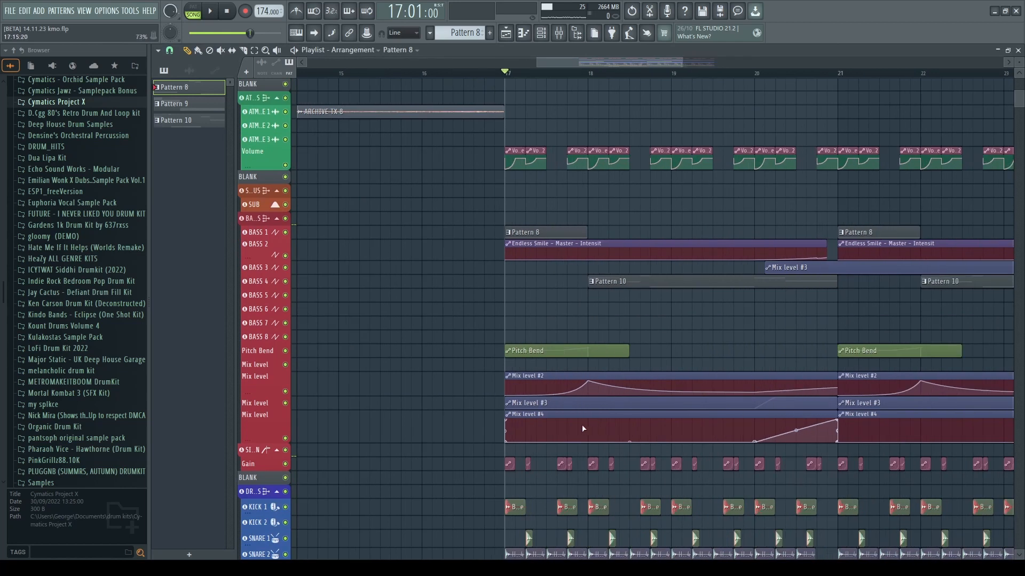
{"action": "left_click_drag", "start_coordinate": [271, 411], "coordinate": [269, 426]}
- Play the drop from bar 17 while examining the Mix level #2 automation curve around bar 18
{"action": "key", "text": "space"}
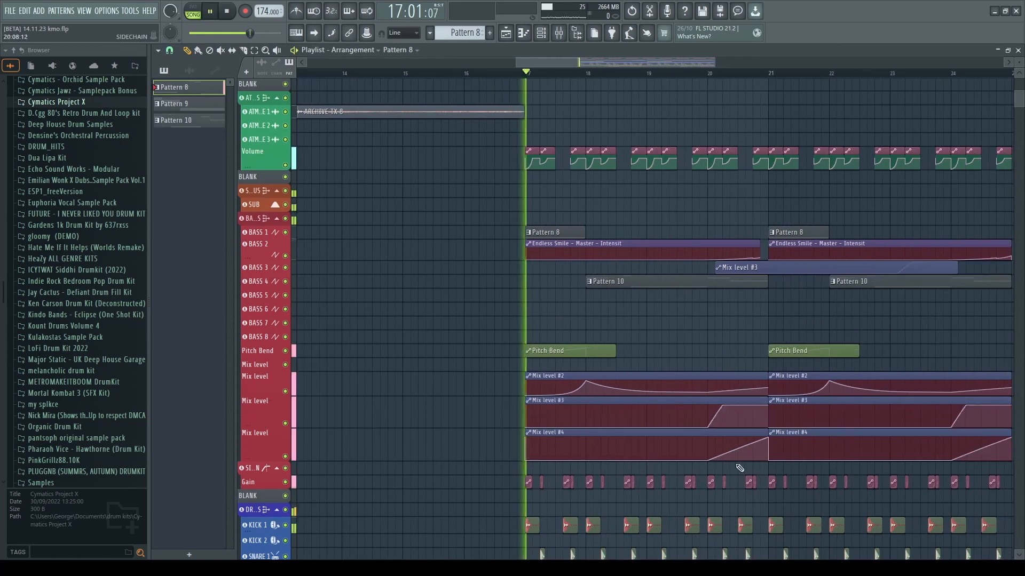
{"action": "scroll", "coordinate": [609, 387], "scroll_direction": "up", "scroll_amount": 2}
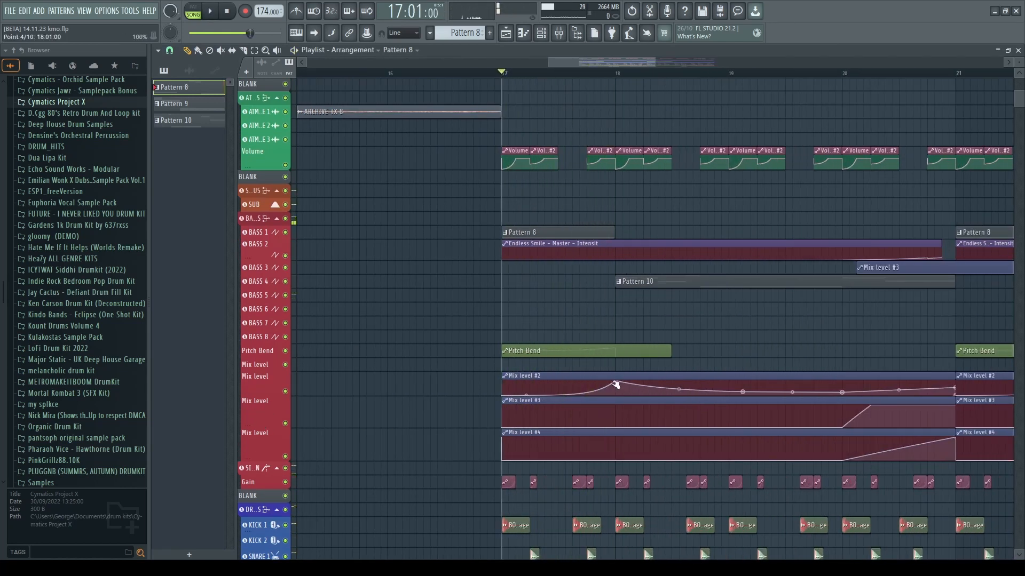
{"action": "key", "text": "space"}
{"action": "scroll", "coordinate": [611, 390], "scroll_direction": "up", "scroll_amount": 2}
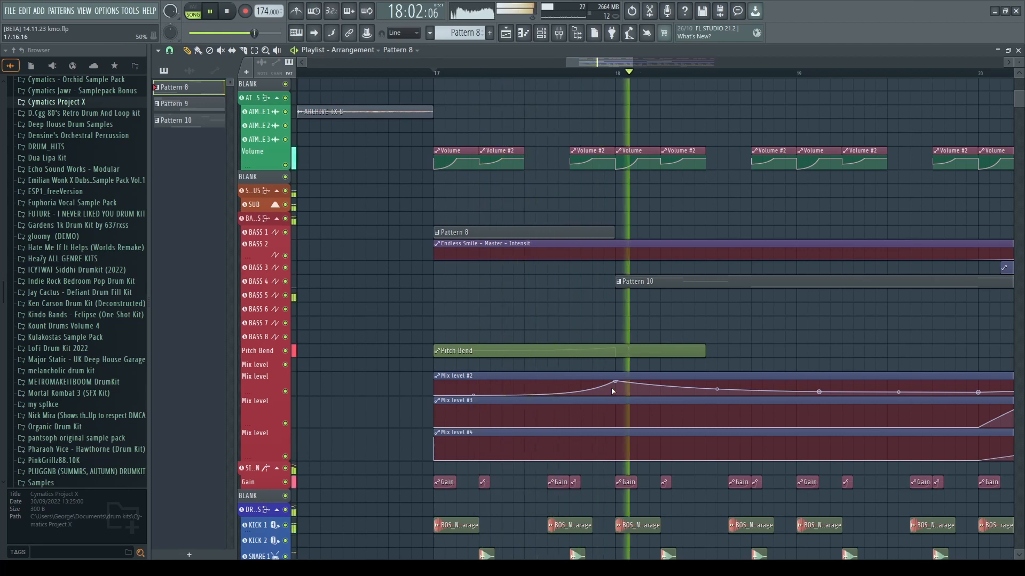
{"action": "key", "text": "space"}
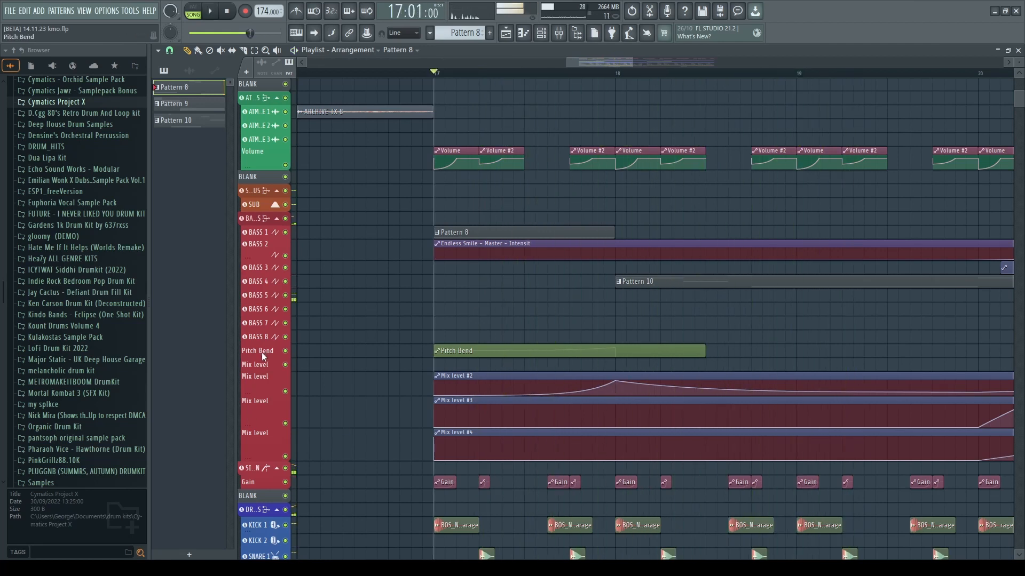
- Enlarge the Pitch Bend automation track and play the drop from bar 17 with its curve shown
{"action": "left_click_drag", "start_coordinate": [261, 357], "coordinate": [292, 364]}
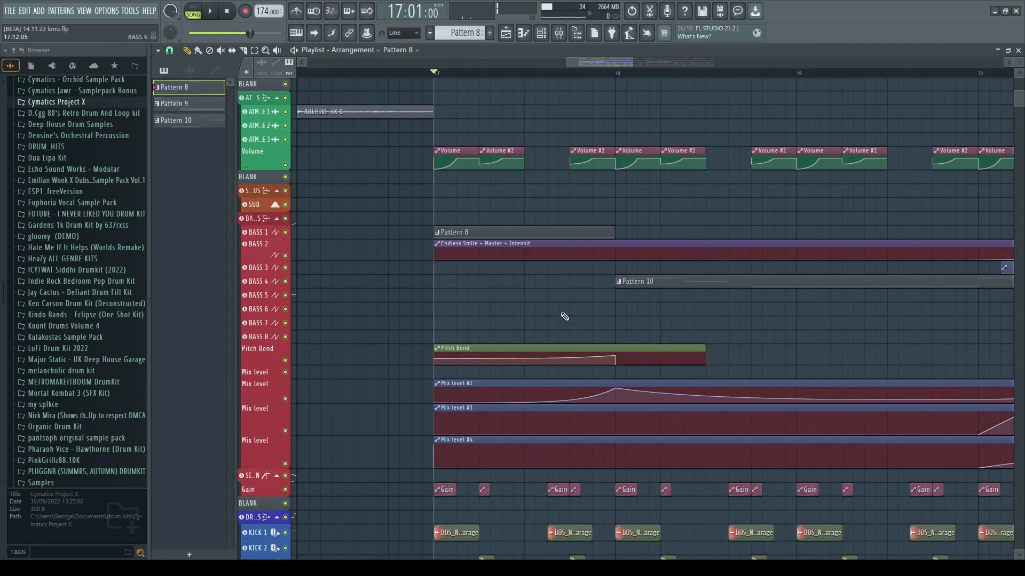
{"action": "scroll", "coordinate": [537, 347], "scroll_direction": "up", "scroll_amount": 1}
{"action": "key", "text": "space"}
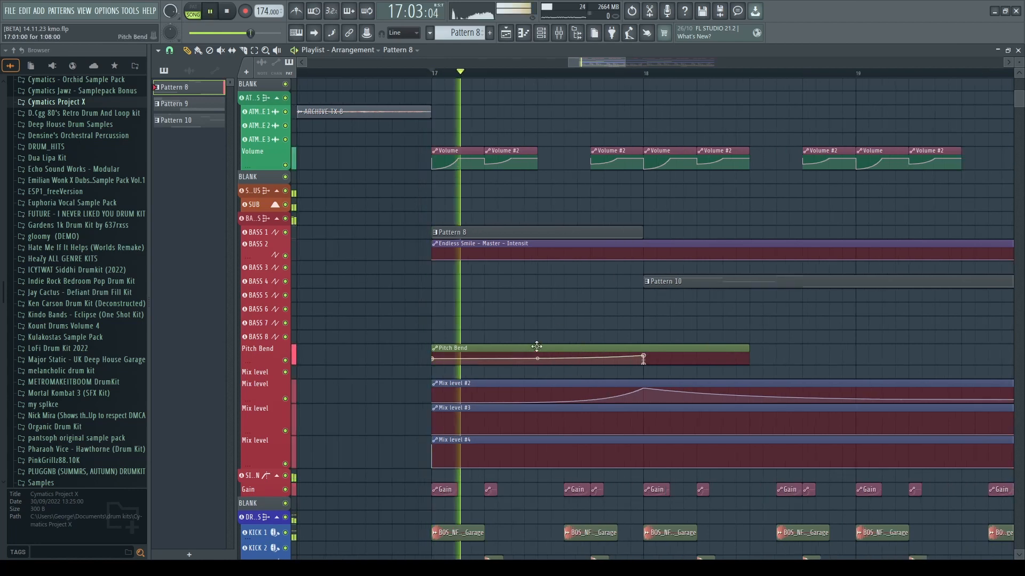
{"action": "scroll", "coordinate": [601, 362], "scroll_direction": "down", "scroll_amount": 3}
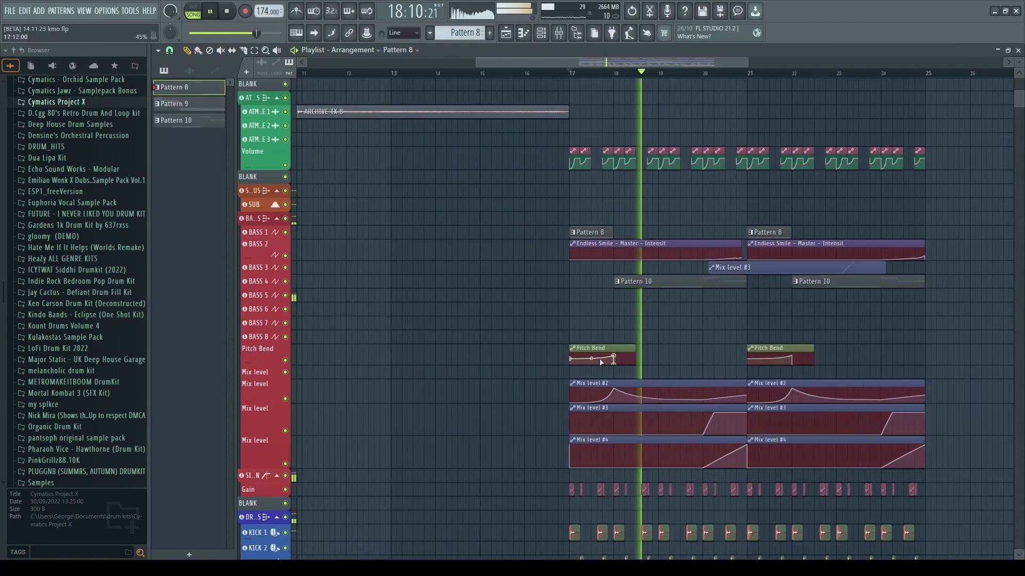
{"action": "key", "text": "space"}
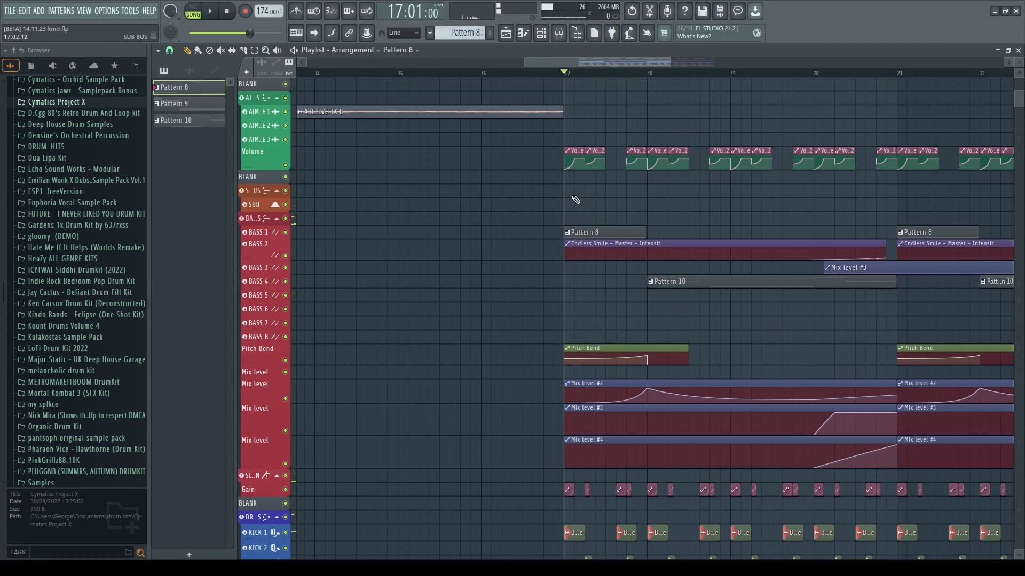
- Look over the bass and drum tracks, move the playback position to bar 18, and briefly audition from there
{"action": "scroll", "coordinate": [575, 199], "scroll_direction": "down", "scroll_amount": 3}
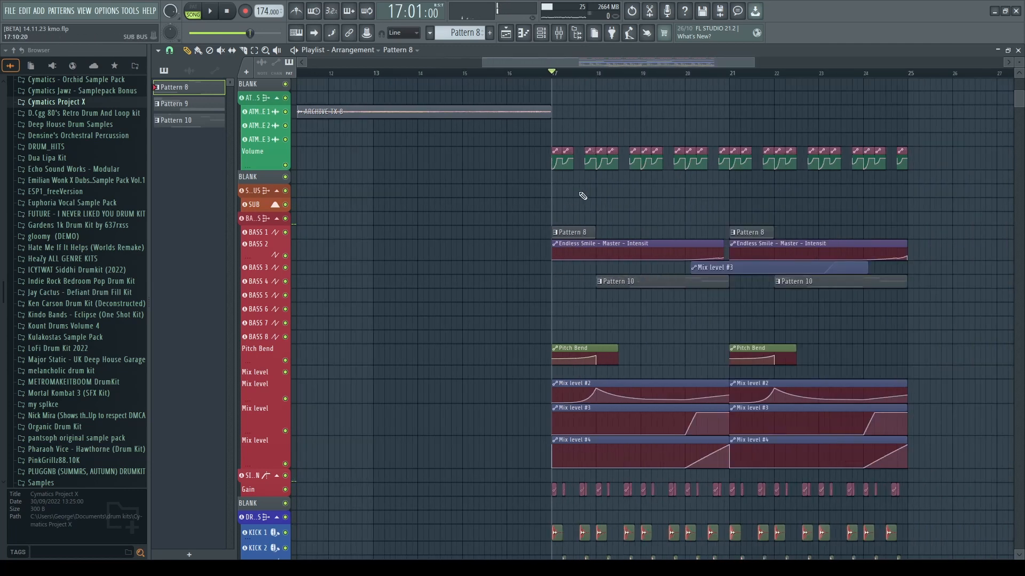
{"action": "scroll", "coordinate": [535, 363], "scroll_direction": "up", "scroll_amount": 1}
{"action": "scroll", "coordinate": [535, 363], "scroll_direction": "down", "scroll_amount": 4}
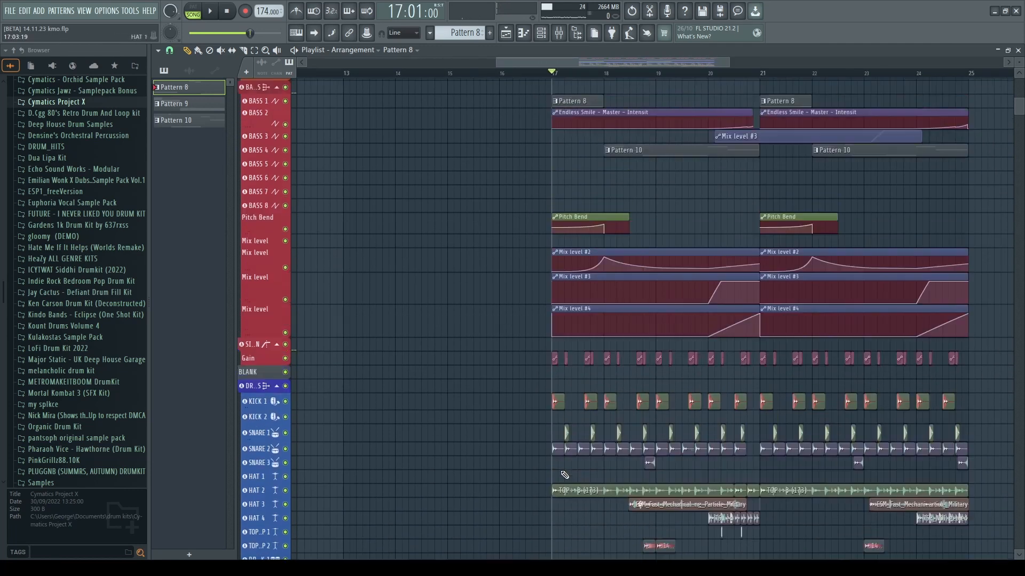
{"action": "scroll", "coordinate": [555, 465], "scroll_direction": "up", "scroll_amount": 4}
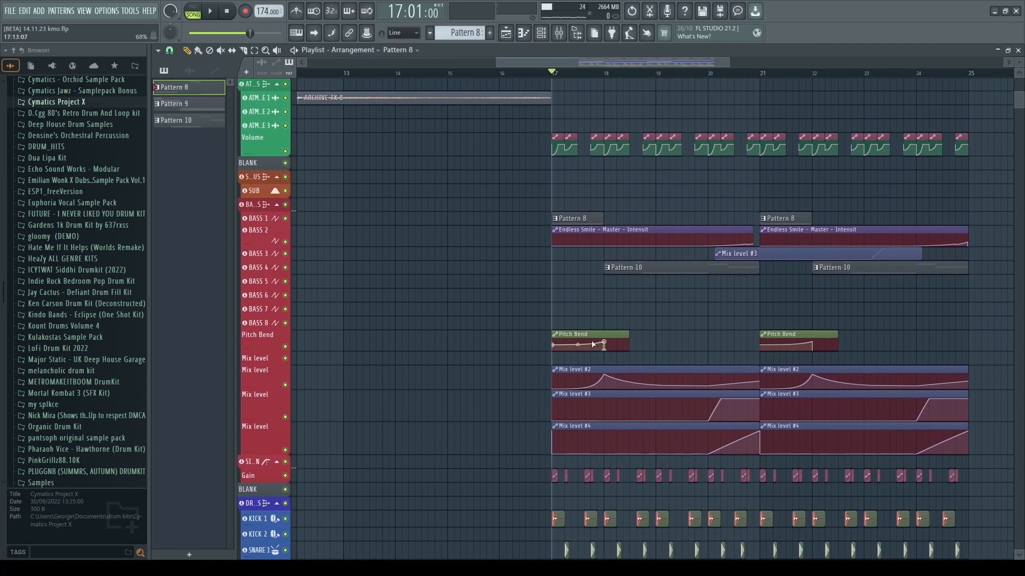
{"action": "left_click", "coordinate": [605, 75]}
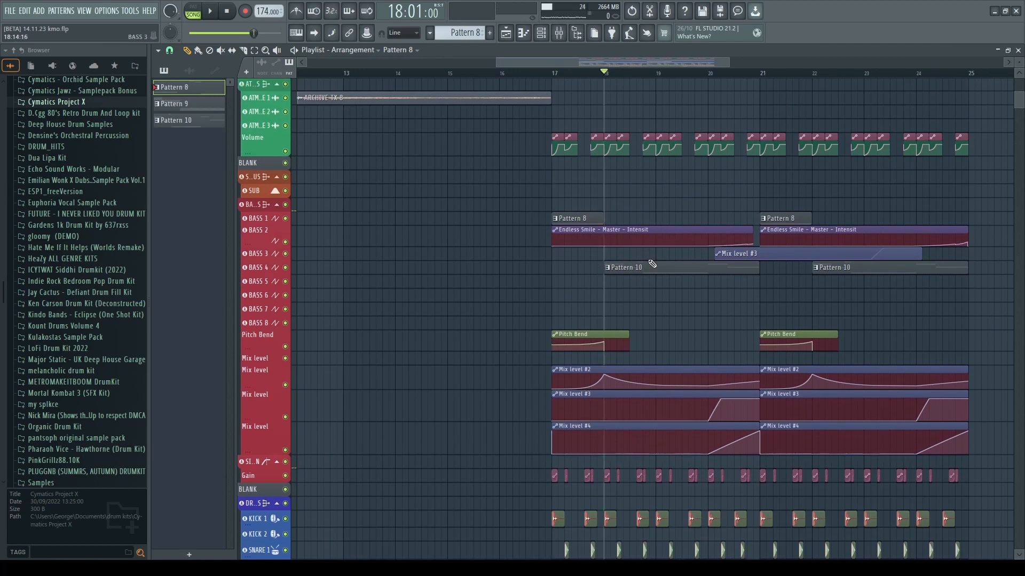
{"action": "key", "text": "space"}
{"action": "key", "text": "space"}
- Solo the BASS 4 playlist track and audition its Pattern 10 clip from bar 18
{"action": "right_click", "coordinate": [285, 281]}
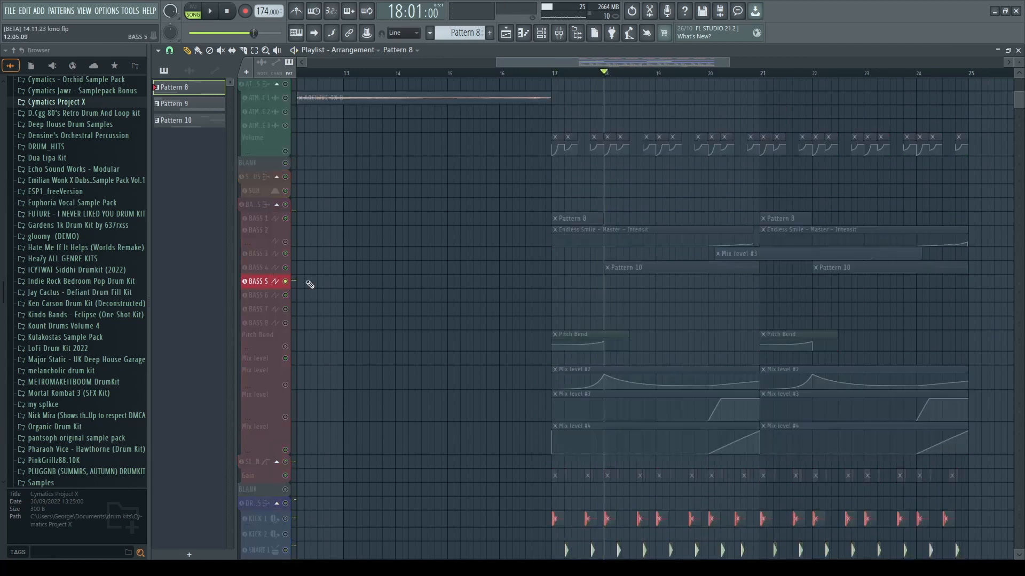
{"action": "right_click", "coordinate": [285, 268]}
{"action": "key", "text": "space"}
{"action": "key", "text": "space"}
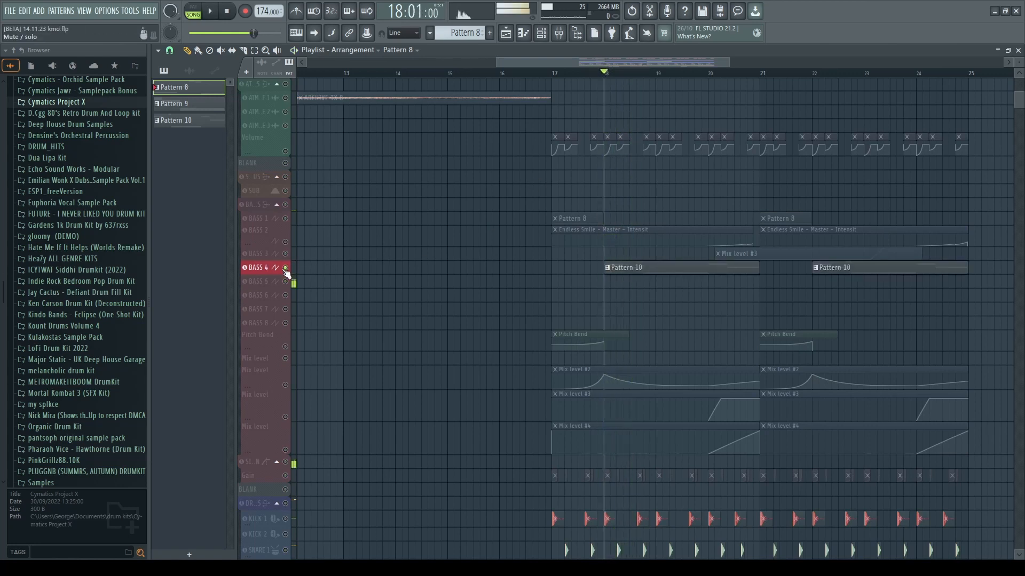
{"action": "key", "text": "space"}
- Open the mixer, place it below the upper bass tracks, and unsolo the BASS 4 playlist track
{"action": "key", "text": "F9"}
{"action": "key", "text": "space"}
{"action": "left_click_drag", "start_coordinate": [361, 172], "coordinate": [361, 328]}
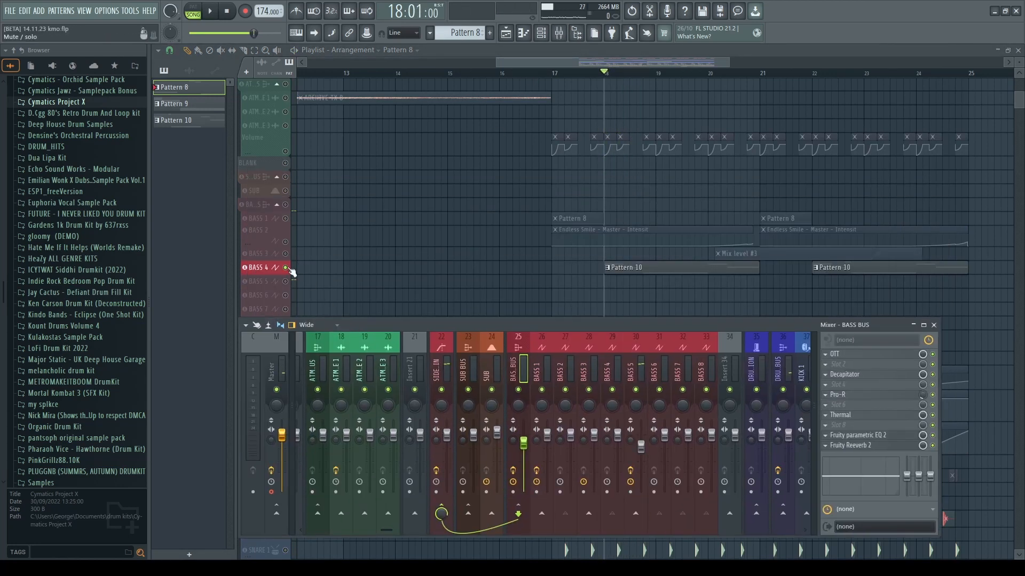
{"action": "right_click", "coordinate": [285, 268]}
- Audition the bass from bar 18 with the BASS 5 mixer track selected, repositioning the mixer to keep its effects in view
{"action": "left_click", "coordinate": [566, 36]}
{"action": "key", "text": "space"}
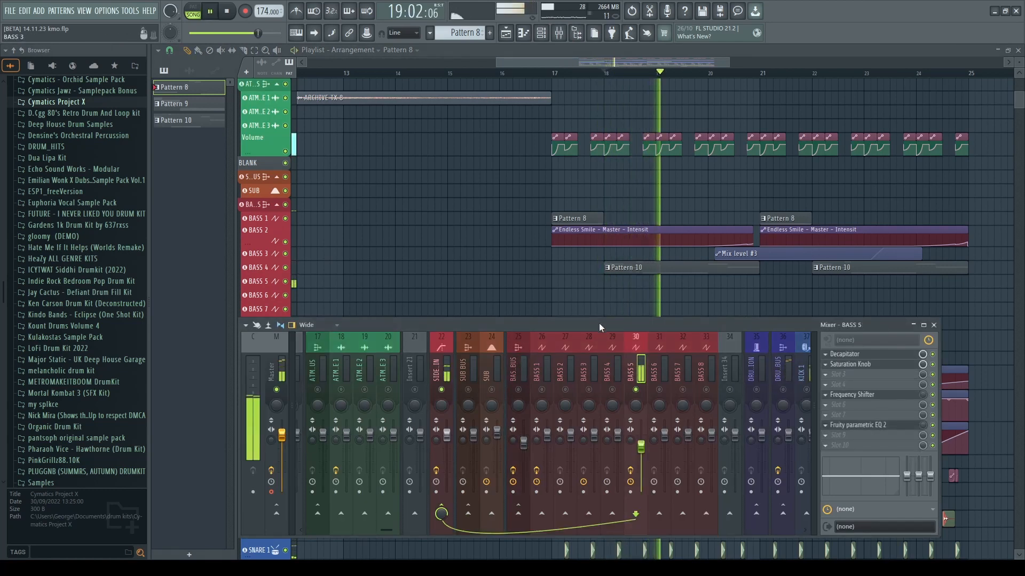
{"action": "left_click_drag", "start_coordinate": [599, 327], "coordinate": [566, 315]}
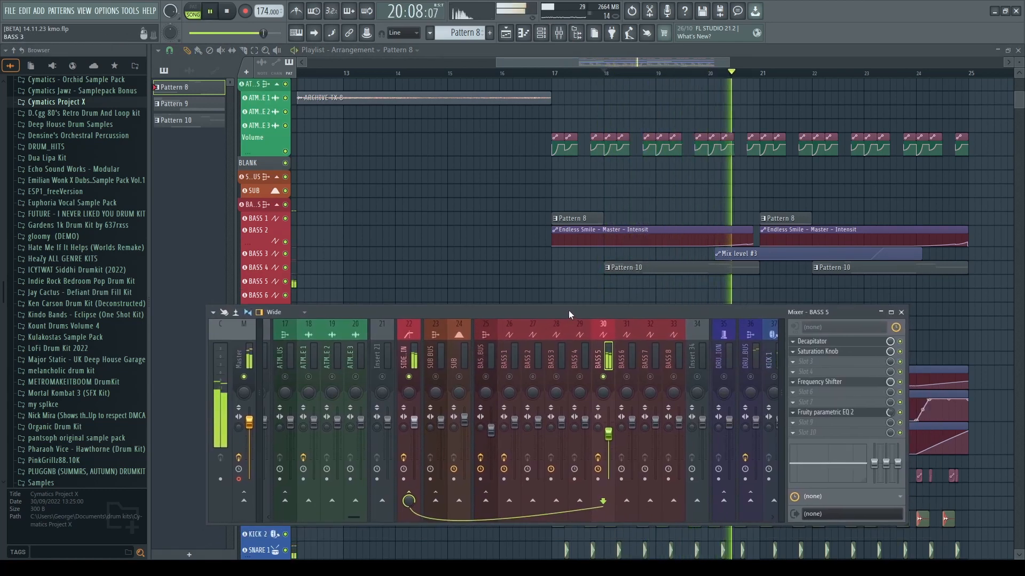
{"action": "key", "text": "space"}
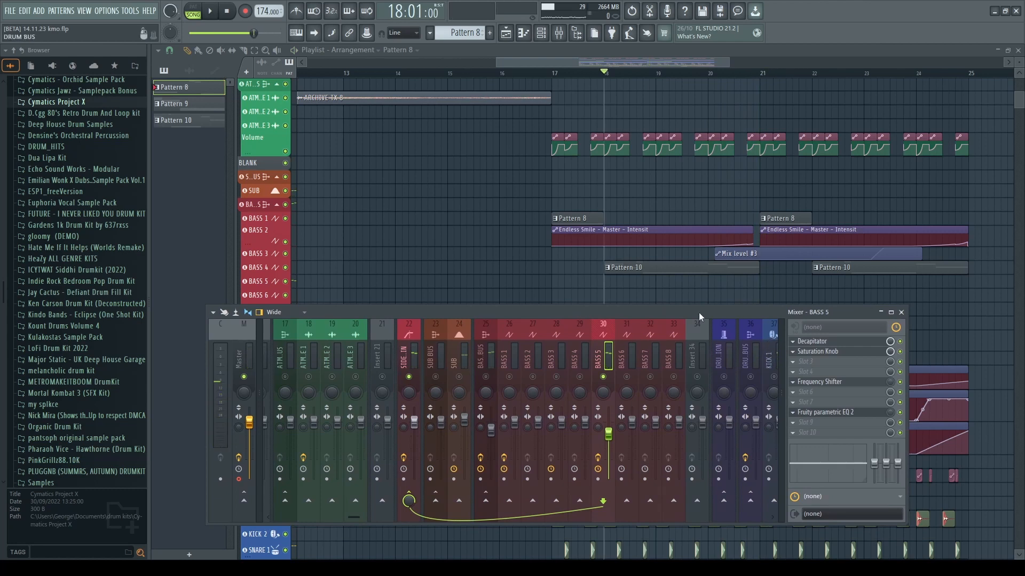
{"action": "left_click_drag", "start_coordinate": [699, 313], "coordinate": [709, 310]}
{"action": "key", "text": "space"}
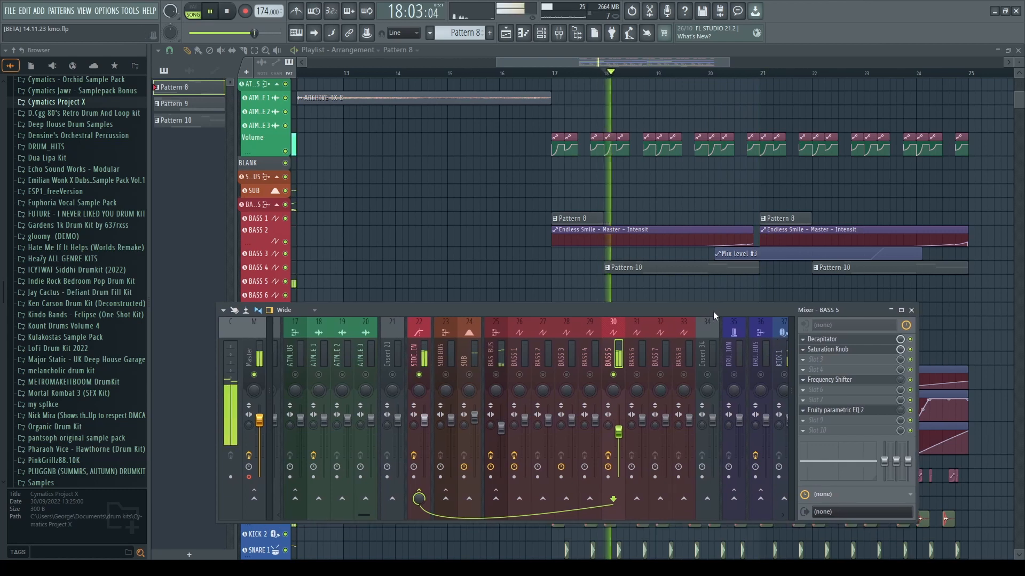
{"action": "key", "text": "space"}
- Play the bass with BASS 5's Decapitator shown, then view its Saturation Knob and close both effects
{"action": "left_click", "coordinate": [832, 341]}
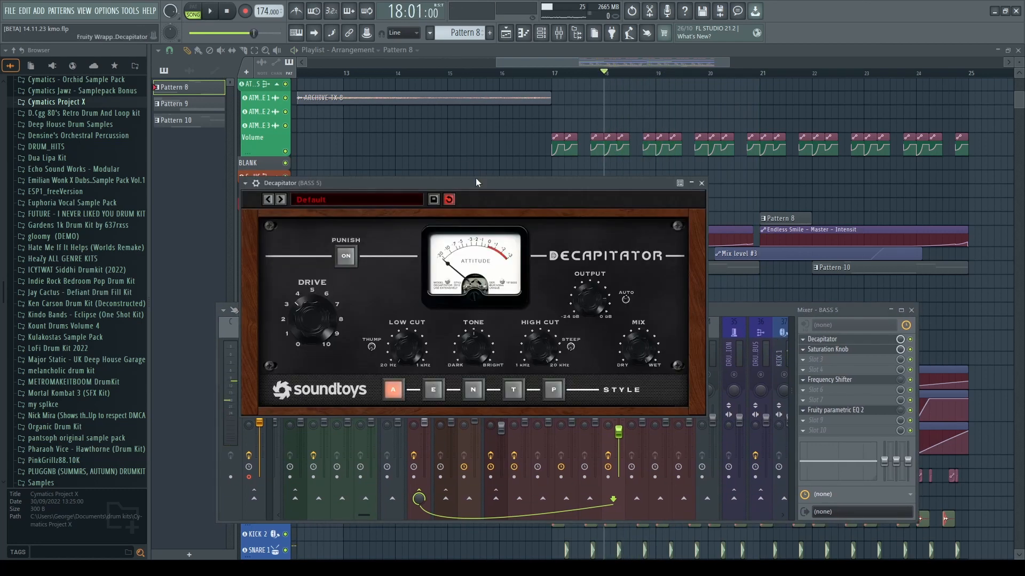
{"action": "left_click_drag", "start_coordinate": [475, 177], "coordinate": [492, 121]}
{"action": "key", "text": "space"}
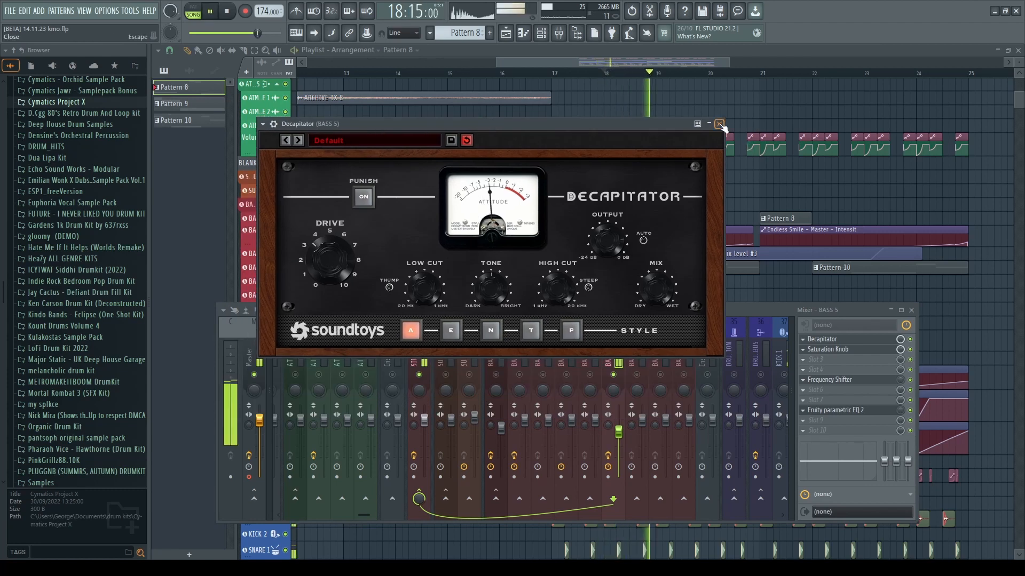
{"action": "left_click", "coordinate": [822, 339]}
{"action": "key", "text": "space"}
{"action": "left_click", "coordinate": [827, 349]}
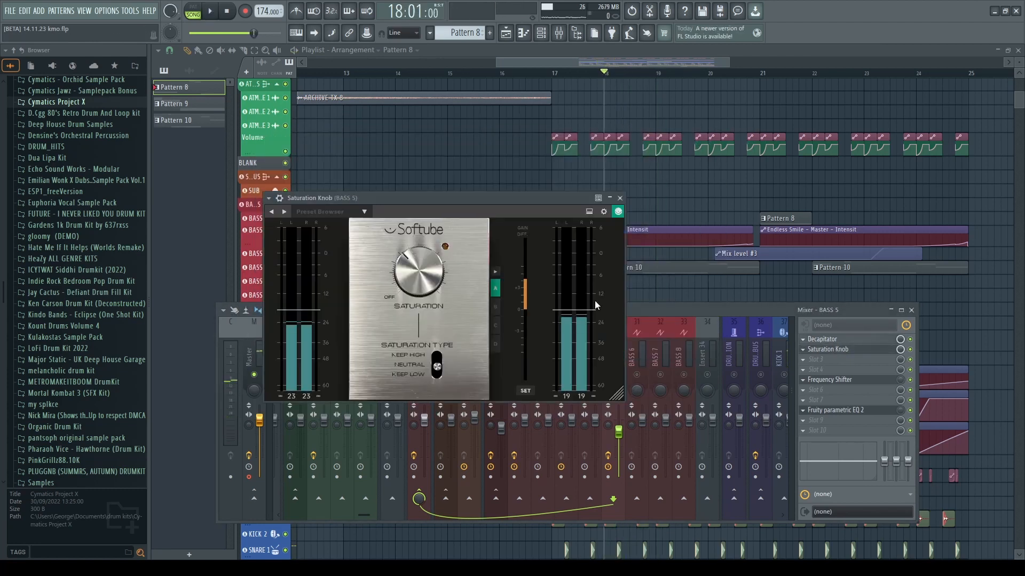
{"action": "left_click", "coordinate": [620, 199]}
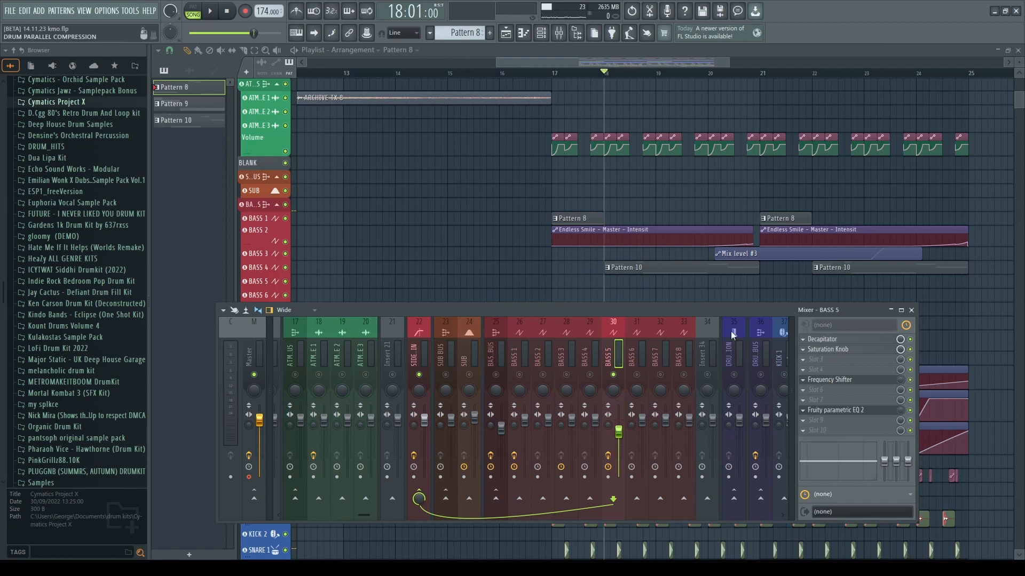
- Move the mixer below the Pitch Bend automation and play the bass again from bar 18
{"action": "left_click_drag", "start_coordinate": [747, 312], "coordinate": [735, 435]}
{"action": "key", "text": "space"}
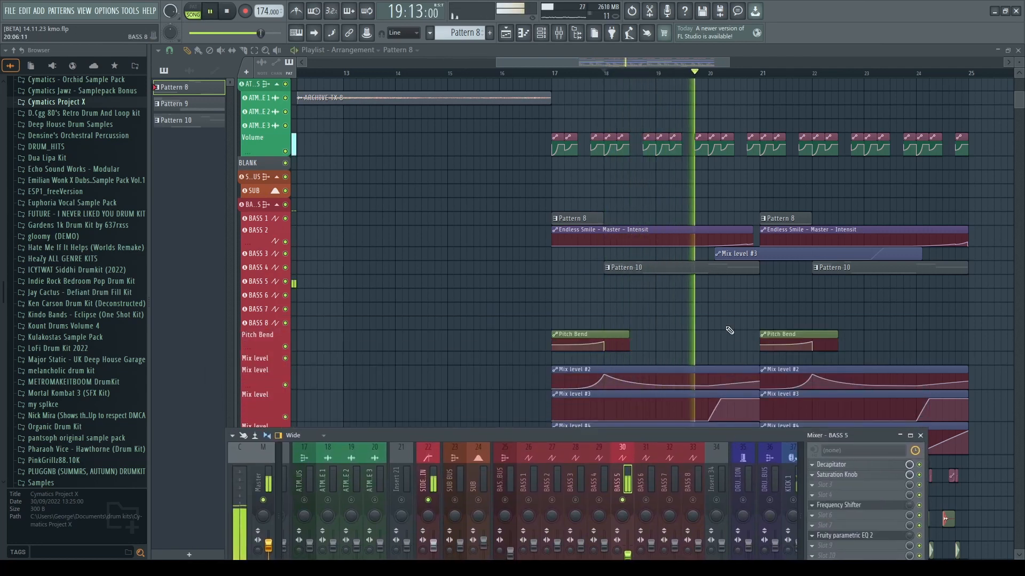
{"action": "key", "text": "space"}
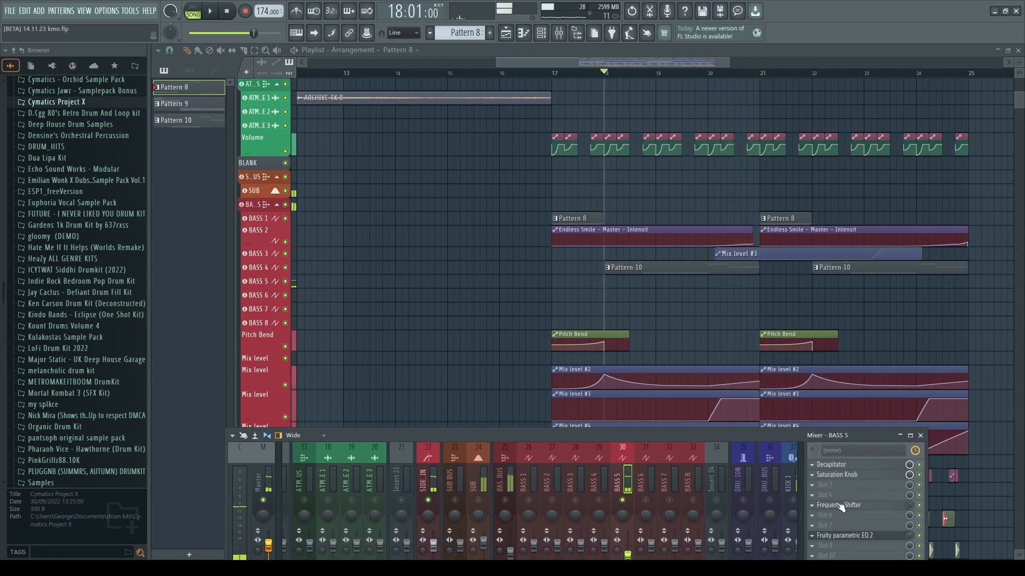
- View BASS 5's Frequency Shifter settings, then close the effect and clear the mixer from the playlist
{"action": "left_click", "coordinate": [839, 505]}
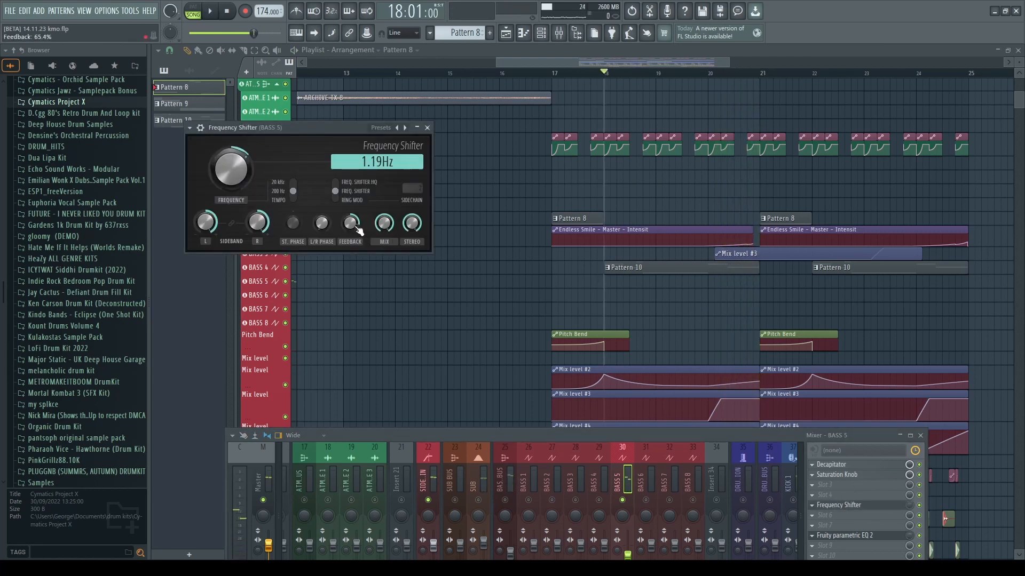
{"action": "left_click", "coordinate": [427, 128]}
{"action": "left_click_drag", "start_coordinate": [632, 433], "coordinate": [654, 307]}
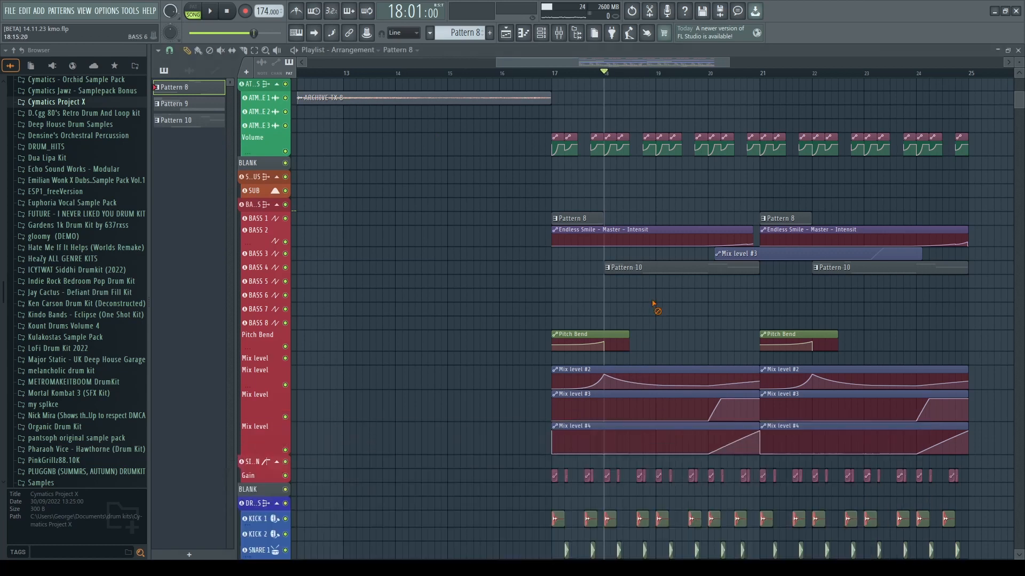
- Open Pattern 10's Serum #5 synth, inspect oscillator A's wavetable in the table editor, and close the editor
{"action": "double_click", "coordinate": [626, 267]}
{"action": "left_click", "coordinate": [361, 165]}
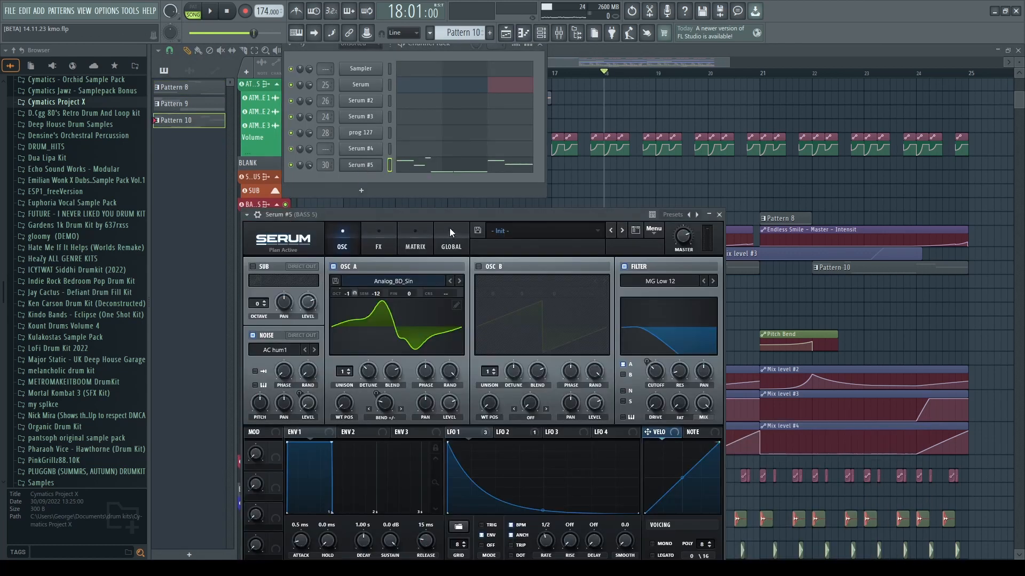
{"action": "left_click_drag", "start_coordinate": [449, 228], "coordinate": [504, 158]}
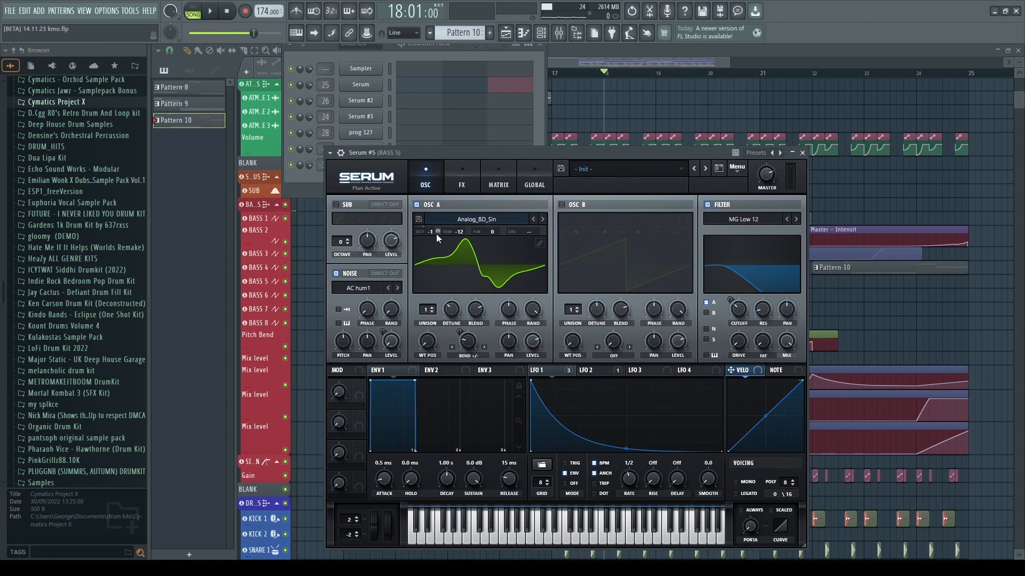
{"action": "left_click", "coordinate": [540, 244]}
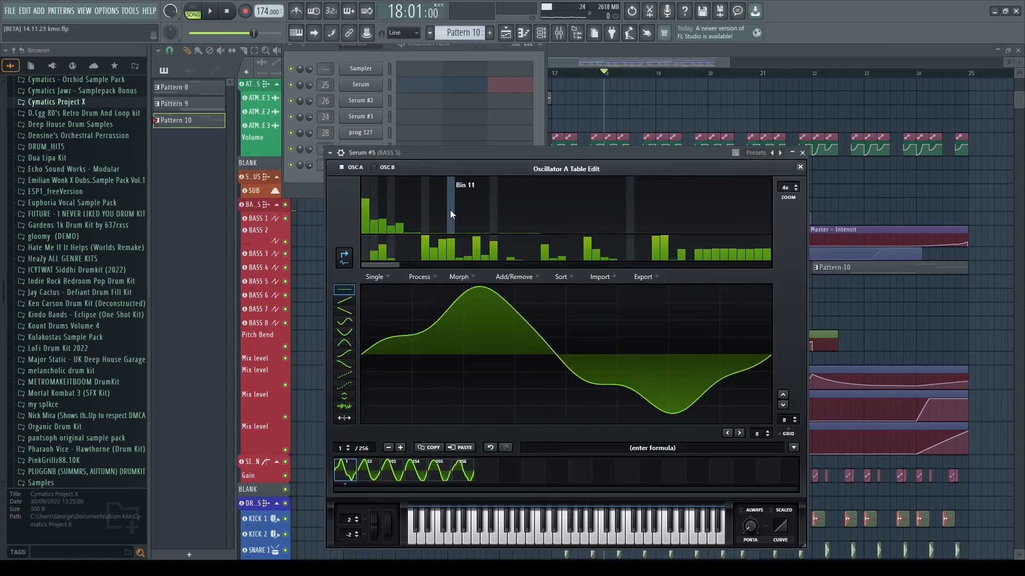
{"action": "left_click", "coordinate": [800, 167]}
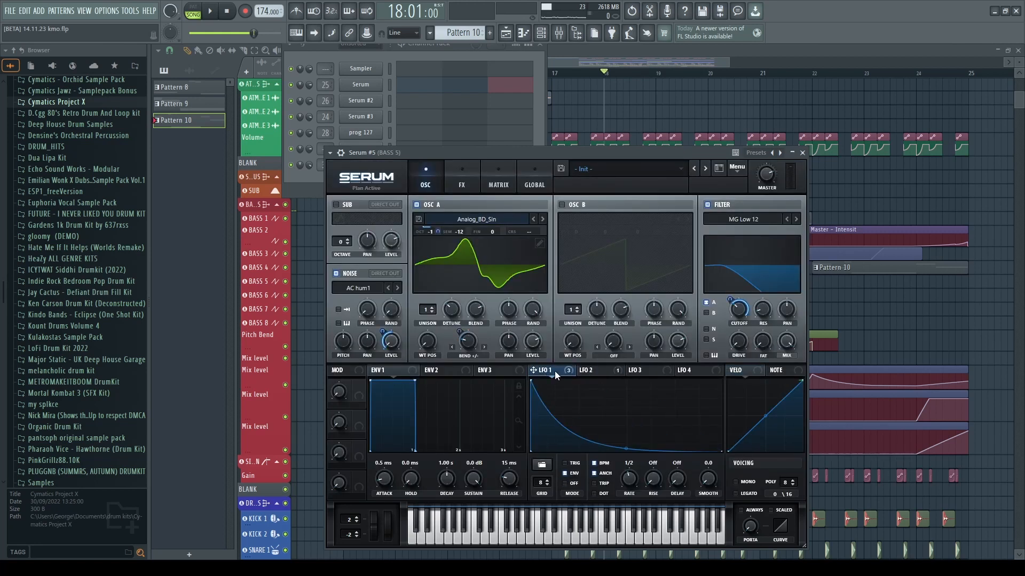
- Play the bass repeatedly from bar 18 to examine how LFO 1 modulates Serum #5's filter cutoff and noise level
{"action": "key", "text": "space"}
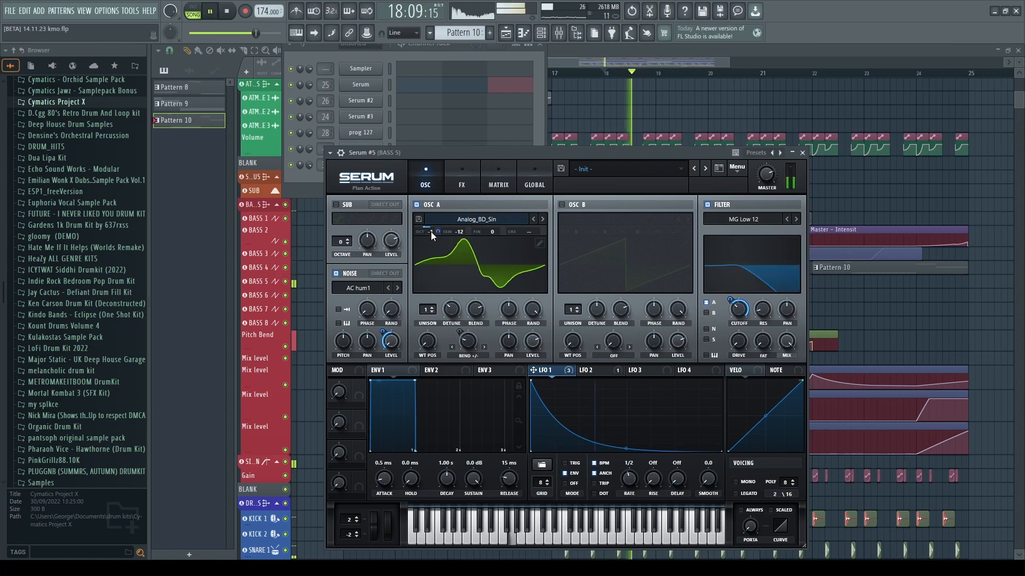
{"action": "key", "text": "space"}
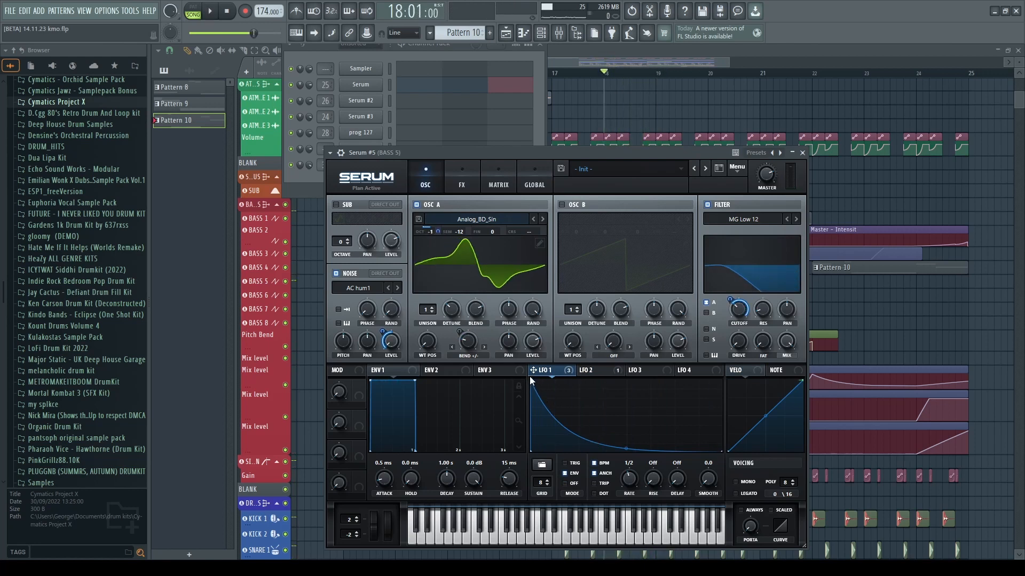
{"action": "key", "text": "space"}
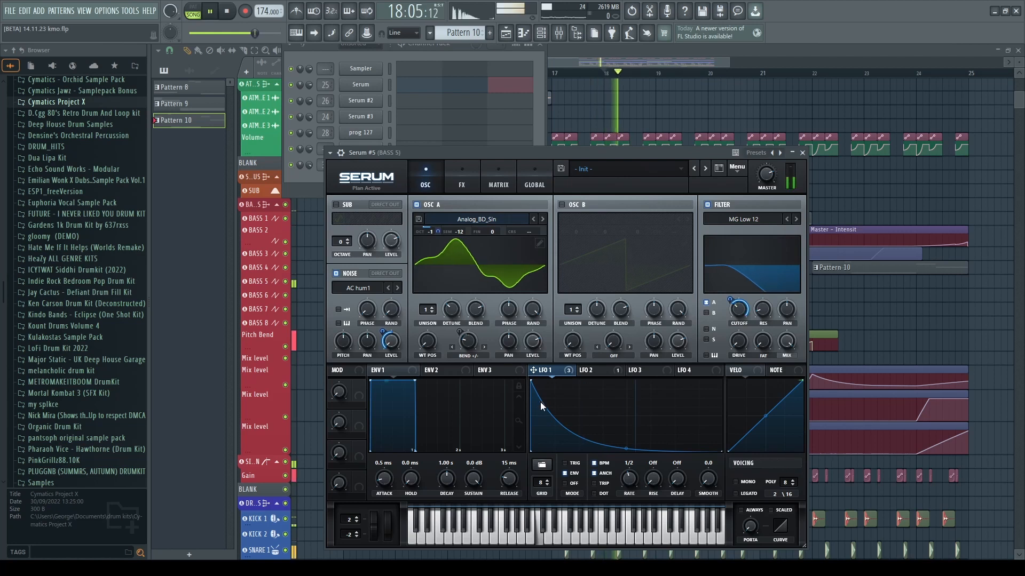
{"action": "key", "text": "space"}
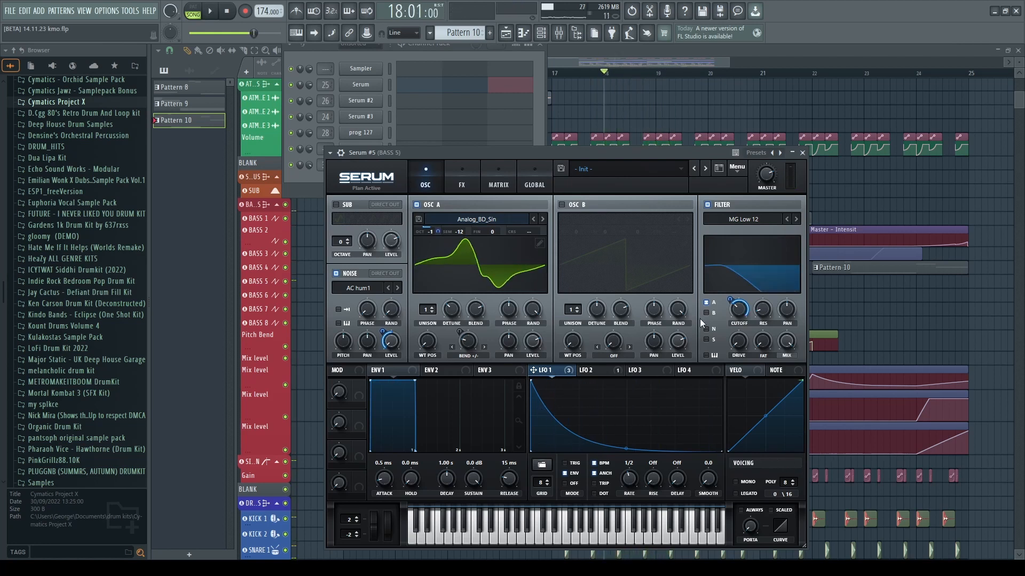
{"action": "key", "text": "space"}
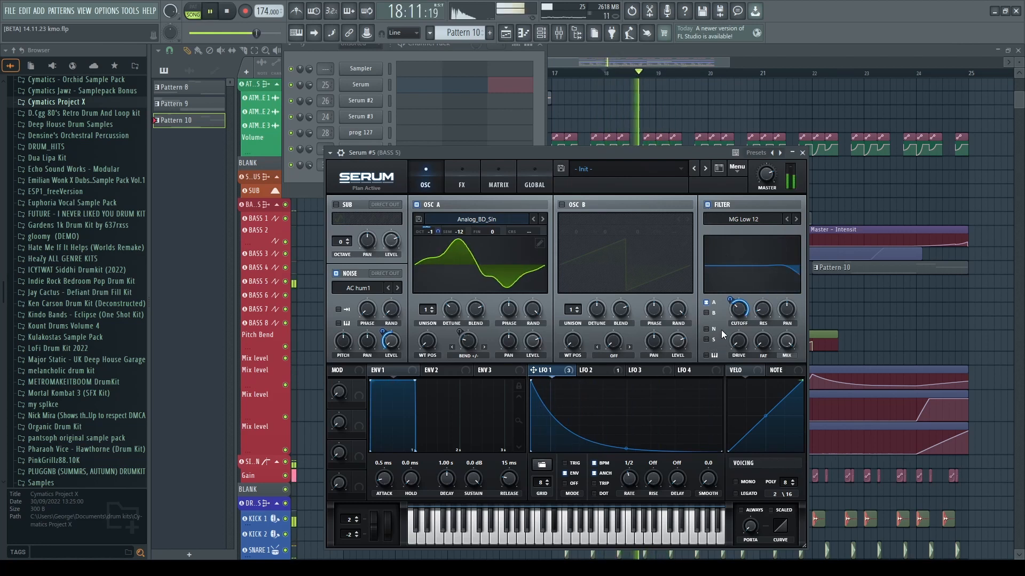
{"action": "key", "text": "space"}
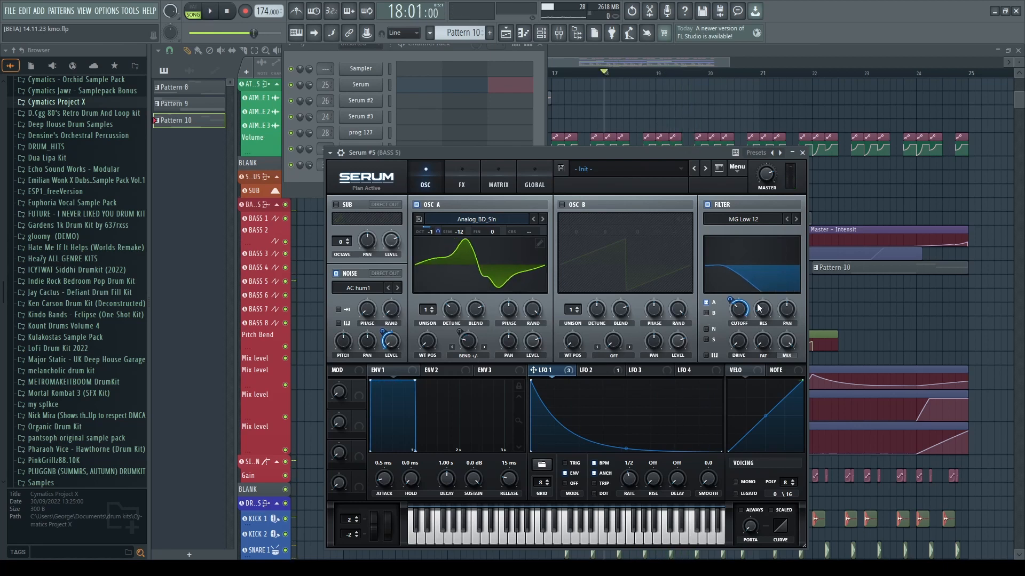
{"action": "mouse_move", "coordinate": [738, 313]}
{"action": "key", "text": "space"}
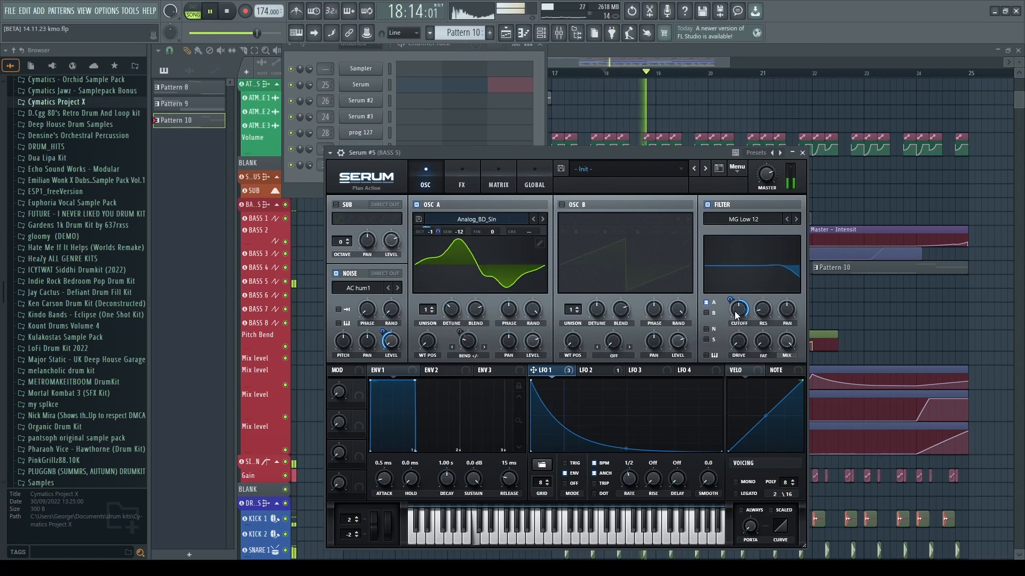
{"action": "key", "text": "space"}
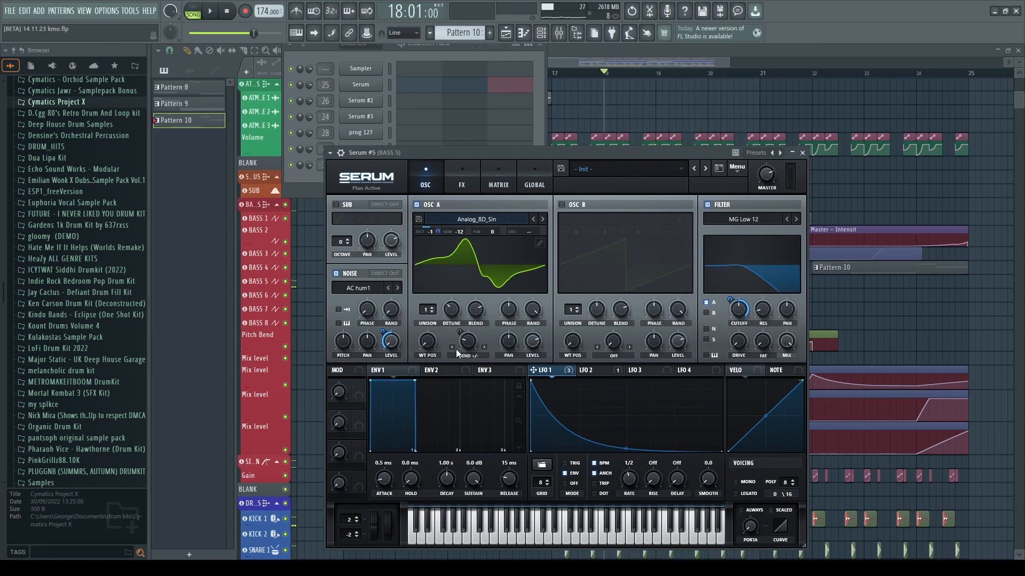
- Show the LFO 2 shape in Serum #5 and play the bass with it, then replay with LFO 1 shown
{"action": "left_click", "coordinate": [586, 372]}
{"action": "left_click", "coordinate": [544, 369]}
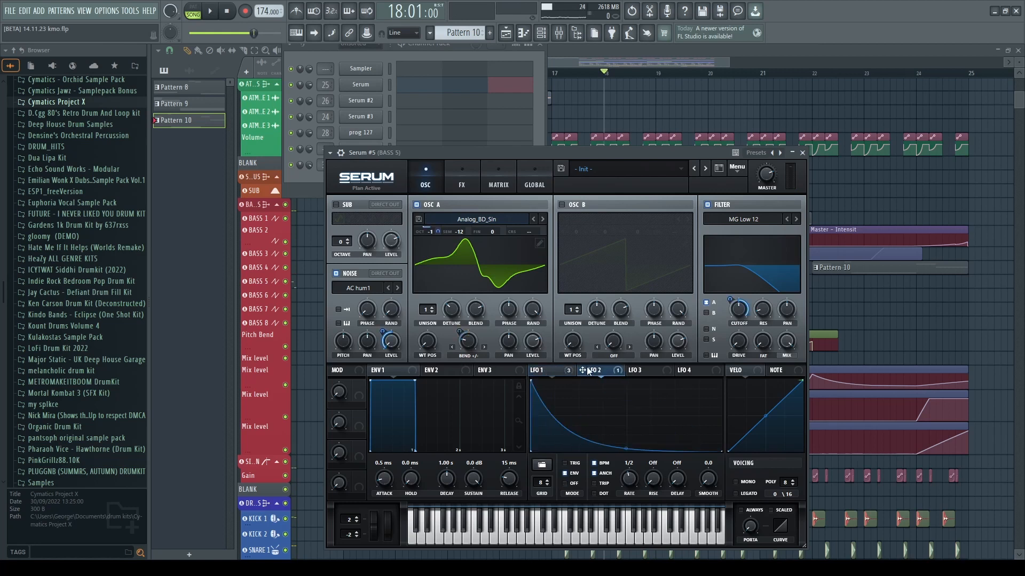
{"action": "left_click", "coordinate": [592, 373]}
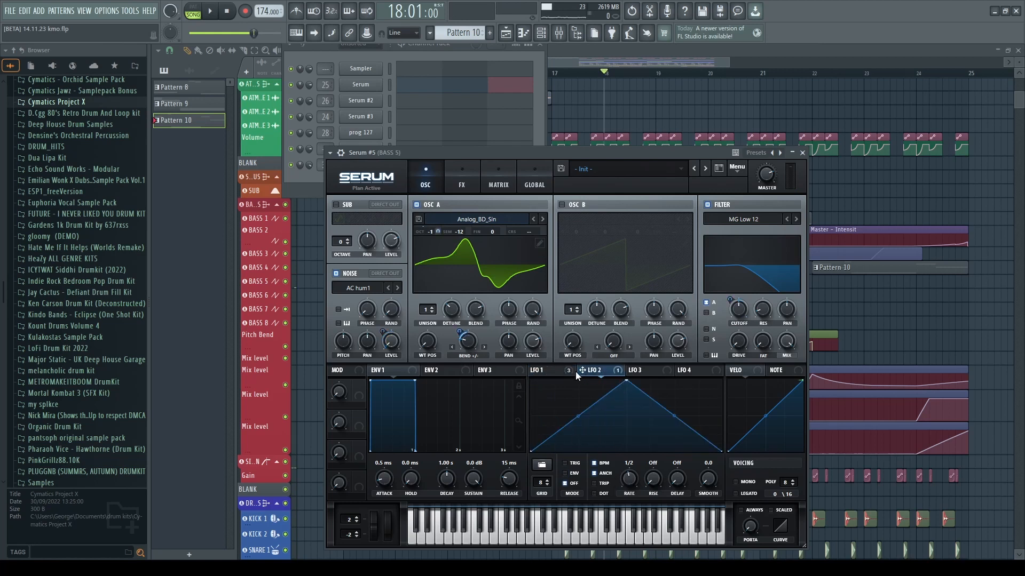
{"action": "key", "text": "space"}
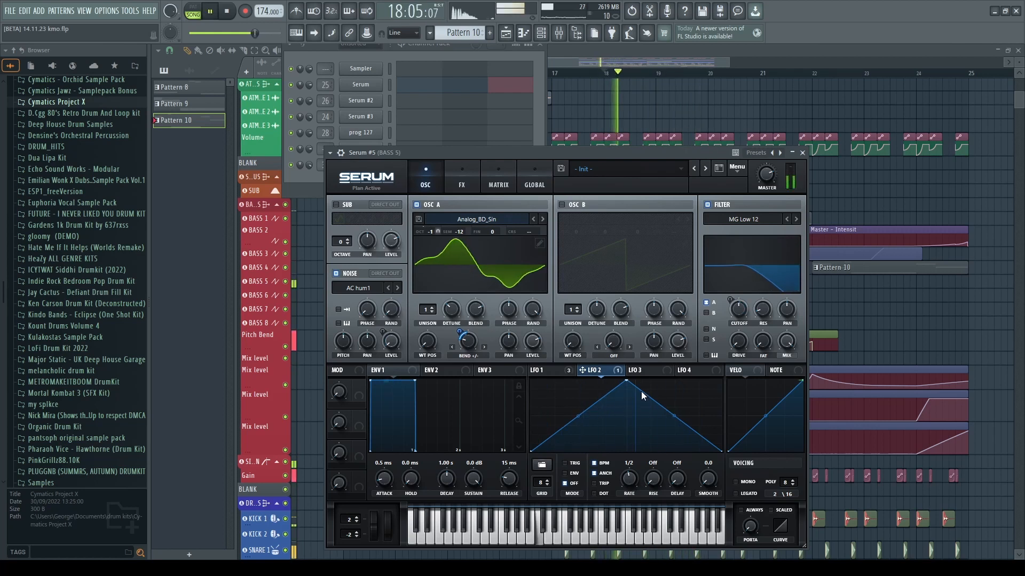
{"action": "key", "text": "space"}
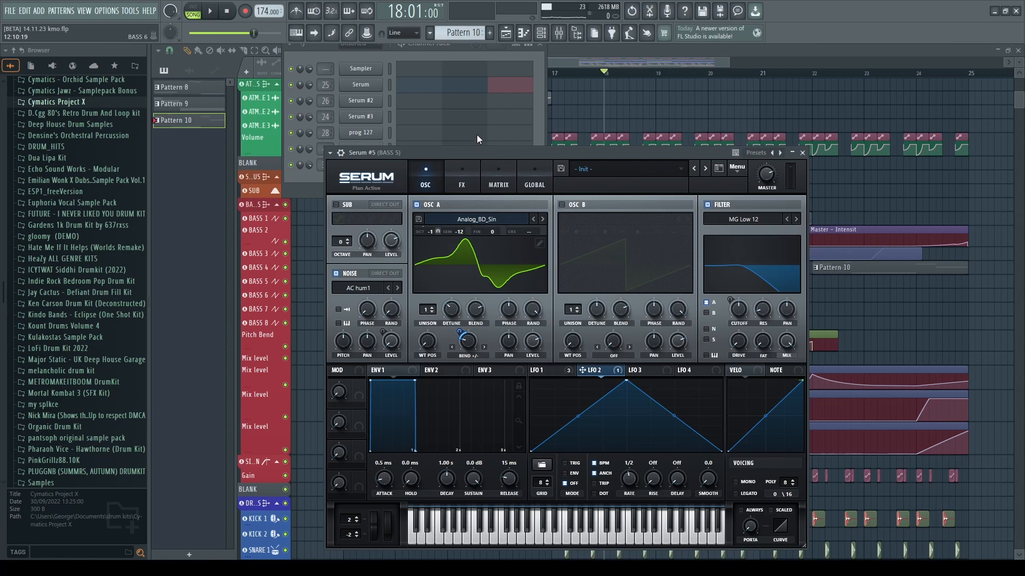
{"action": "key", "text": "space"}
{"action": "left_click", "coordinate": [540, 372]}
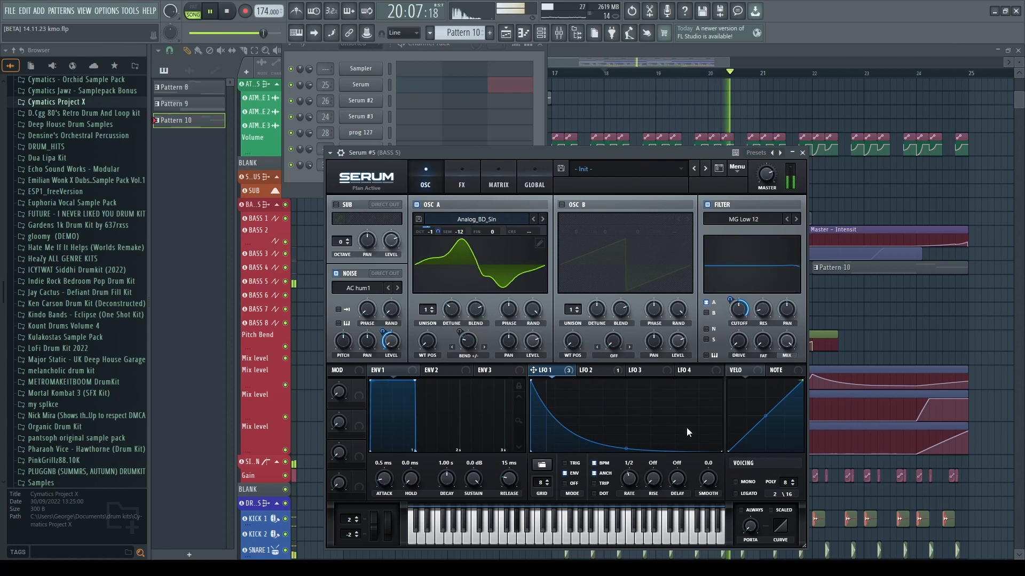
- View Serum #5's Hyper/Dimension and Distortion effects while briefly playing the bass, then close the synth
{"action": "left_click", "coordinate": [462, 185]}
{"action": "key", "text": "space"}
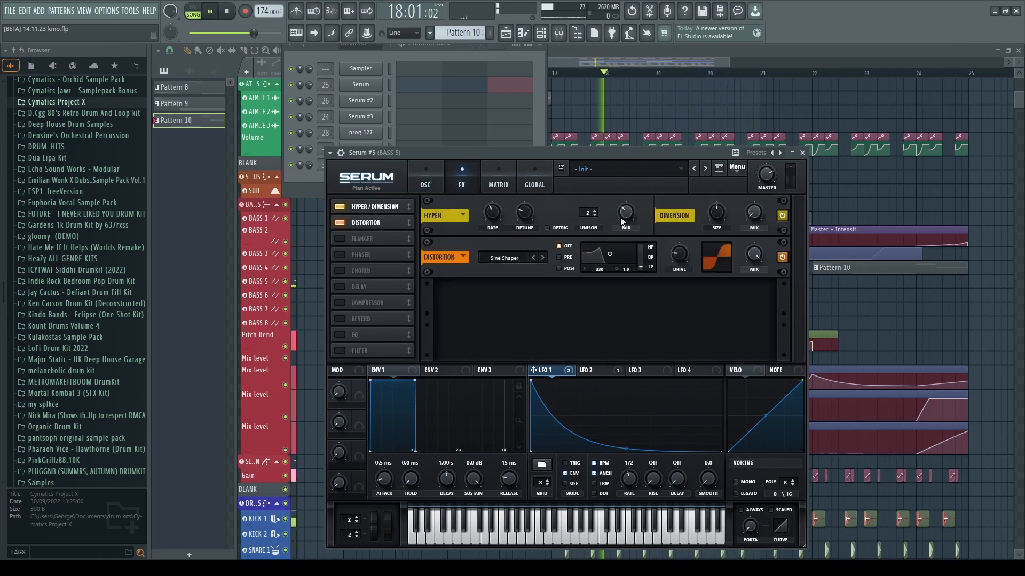
{"action": "key", "text": "space"}
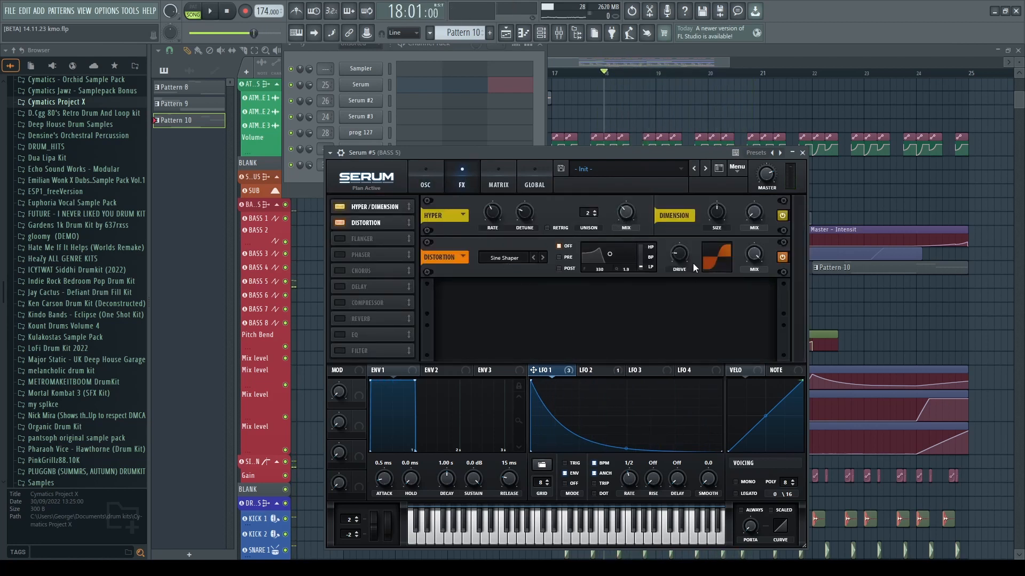
{"action": "left_click", "coordinate": [802, 152]}
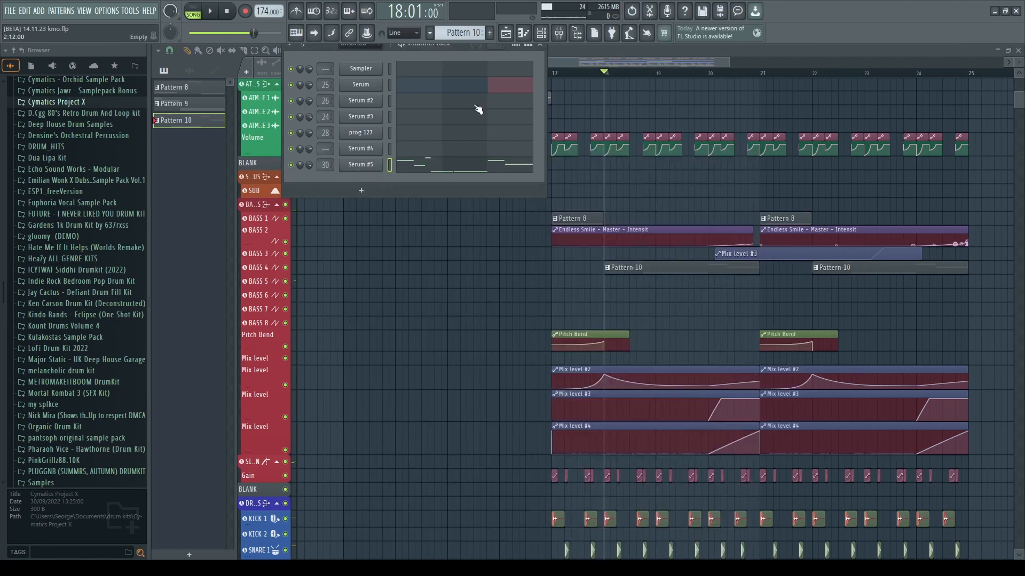
- Play the drop from bar 18 with the mixer shown, then close the mixer and save the project
{"action": "left_click", "coordinate": [564, 35]}
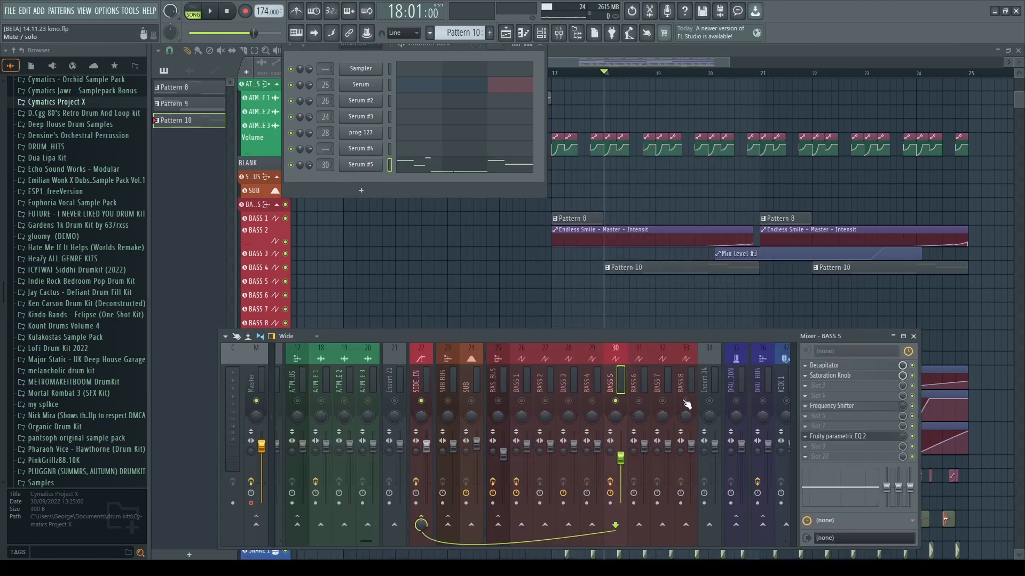
{"action": "key", "text": "space"}
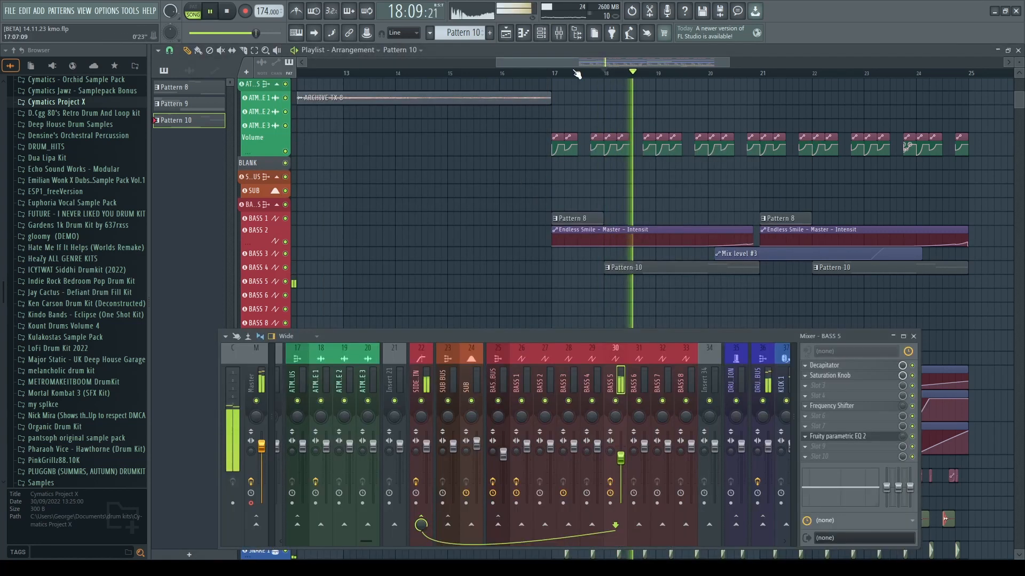
{"action": "key", "text": "F9"}
{"action": "key", "text": "F9"}
{"action": "key", "text": "ctrl+s"}
- Bring the drum tracks into view below the bass automation while the drop plays, then stop playback
{"action": "scroll", "coordinate": [653, 352], "scroll_direction": "down", "scroll_amount": 1, "text": "ctrl"}
{"action": "scroll", "coordinate": [656, 336], "scroll_direction": "down", "scroll_amount": 2}
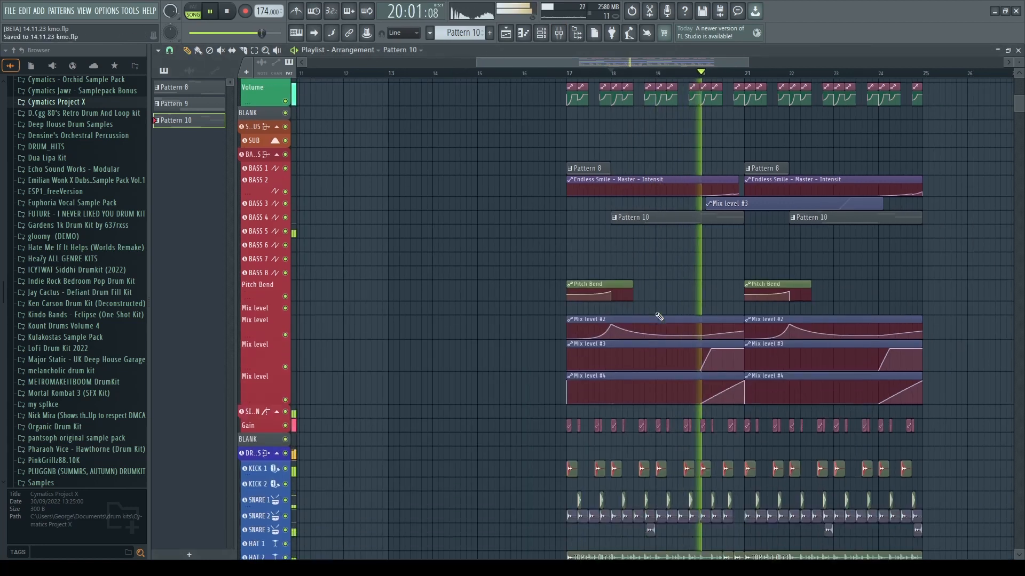
{"action": "scroll", "coordinate": [662, 321], "scroll_direction": "down", "scroll_amount": 2, "text": "ctrl"}
{"action": "scroll", "coordinate": [678, 400], "scroll_direction": "down", "scroll_amount": 5}
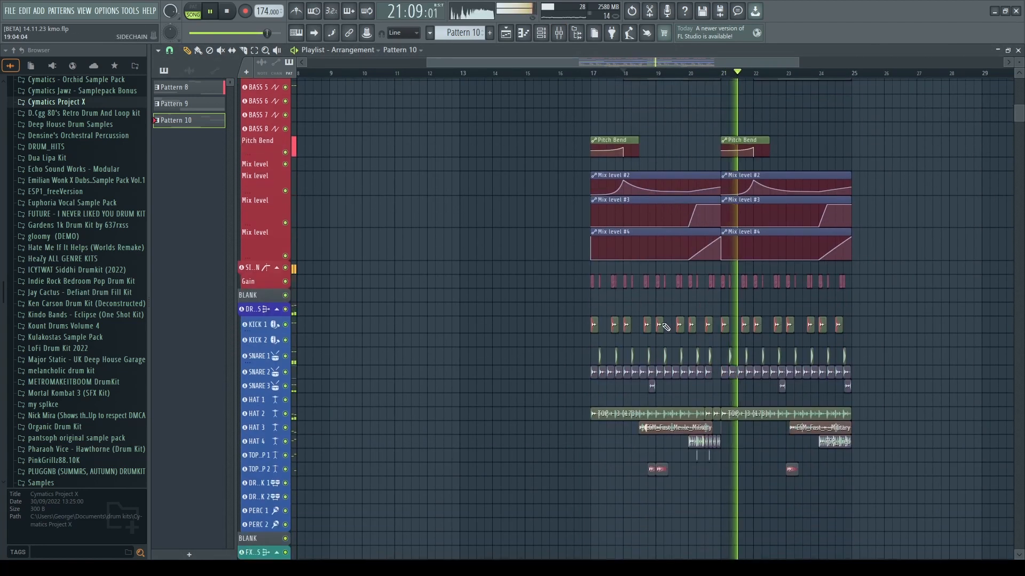
{"action": "key", "text": "space"}
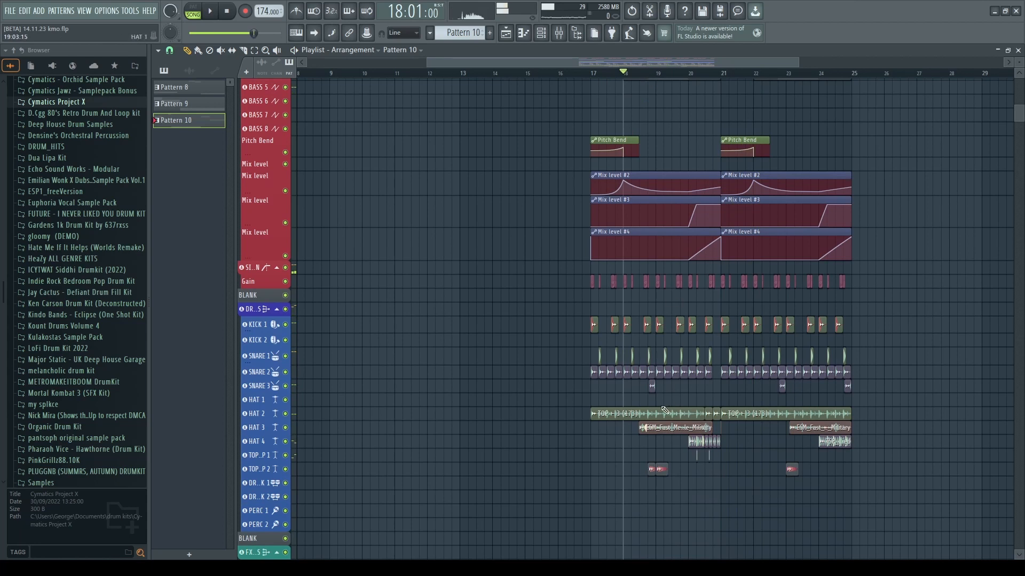
- Set the playhead to 18:13 and solo the TOP..P 2 track containing the two master audio clips
{"action": "scroll", "coordinate": [664, 410], "scroll_direction": "down", "scroll_amount": 1}
{"action": "scroll", "coordinate": [667, 443], "scroll_direction": "up", "scroll_amount": 8, "text": "ctrl"}
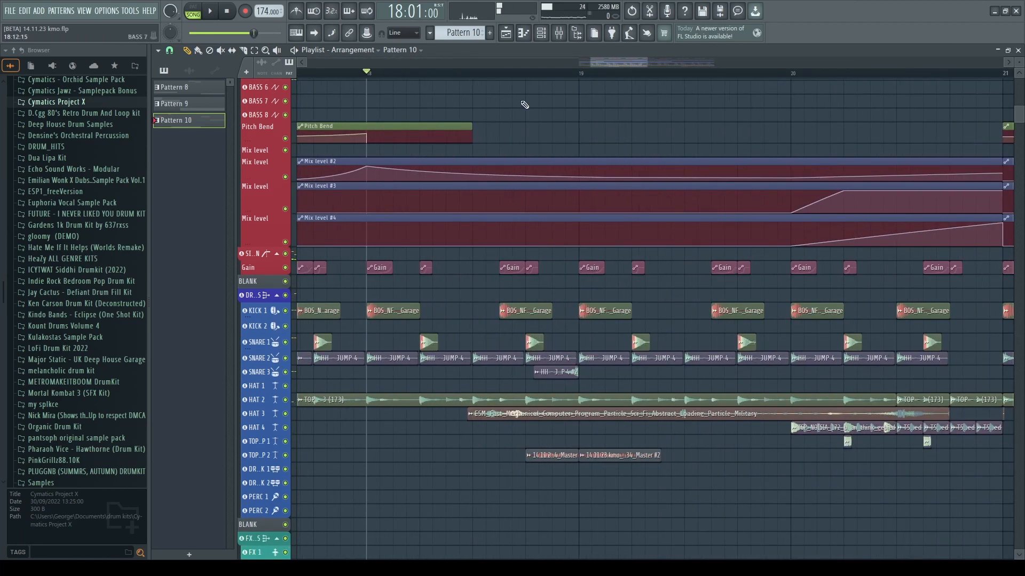
{"action": "left_click", "coordinate": [525, 72]}
{"action": "scroll", "coordinate": [545, 474], "scroll_direction": "up", "scroll_amount": 2, "text": "ctrl"}
{"action": "scroll", "coordinate": [618, 453], "scroll_direction": "down", "scroll_amount": 2, "text": "ctrl"}
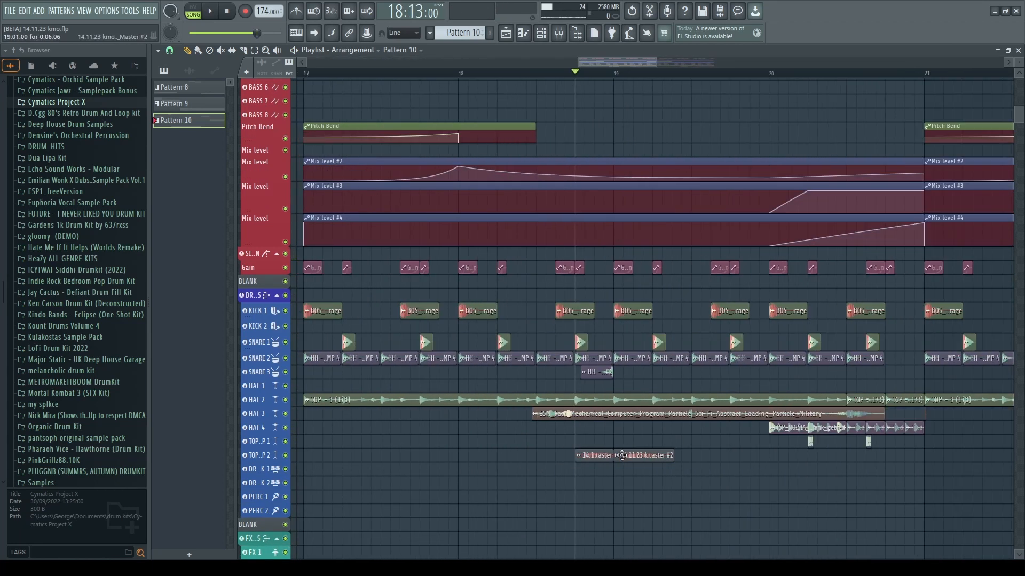
{"action": "scroll", "coordinate": [370, 162], "scroll_direction": "down", "scroll_amount": 2, "text": "ctrl"}
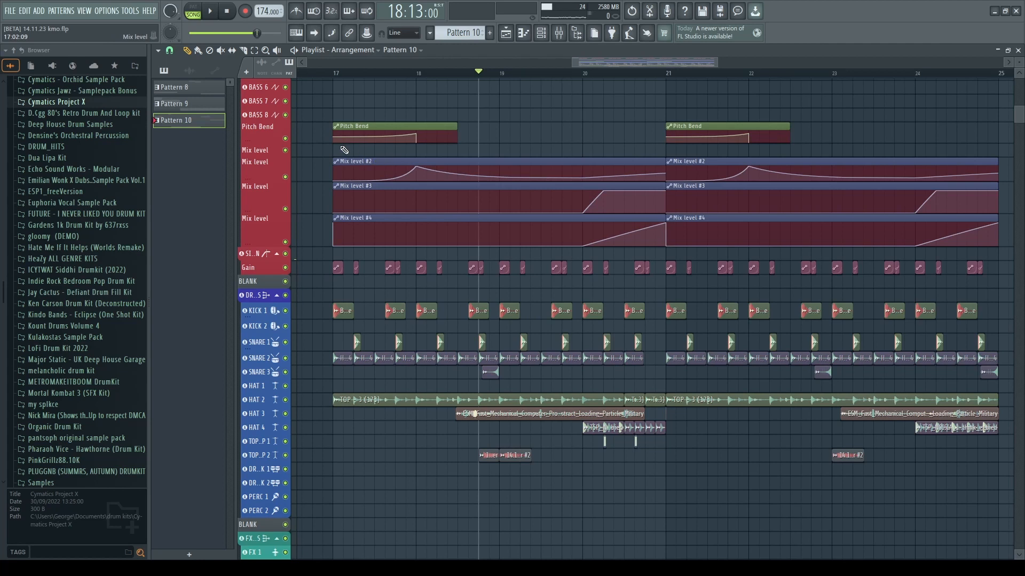
{"action": "right_click", "coordinate": [291, 456]}
{"action": "scroll", "coordinate": [463, 472], "scroll_direction": "up", "scroll_amount": 2, "text": "ctrl"}
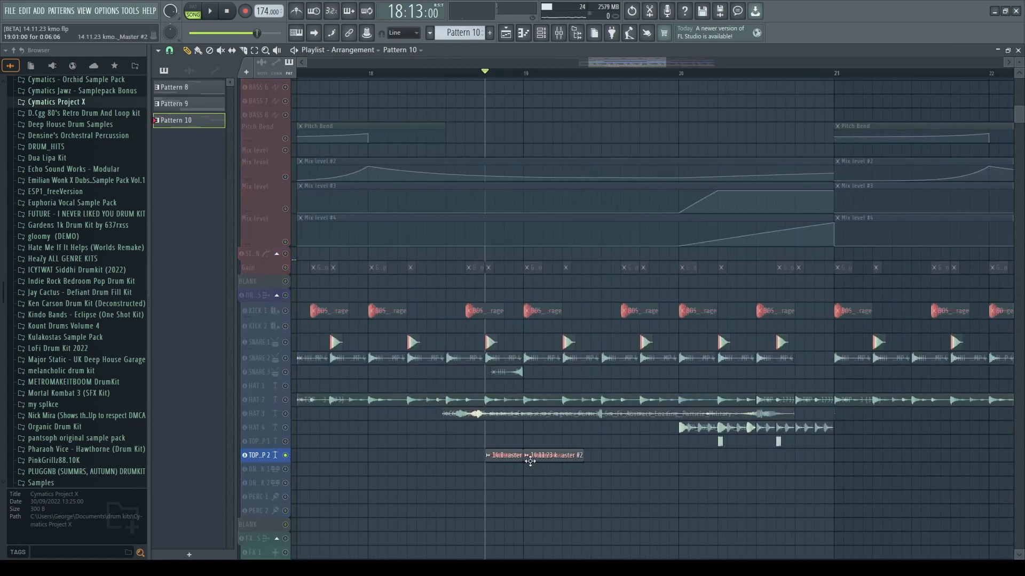
- Place a Pattern 8 clip on the DR..K 2 track at 18:11 and solo that track
{"action": "left_click_drag", "start_coordinate": [191, 94], "coordinate": [350, 496]}
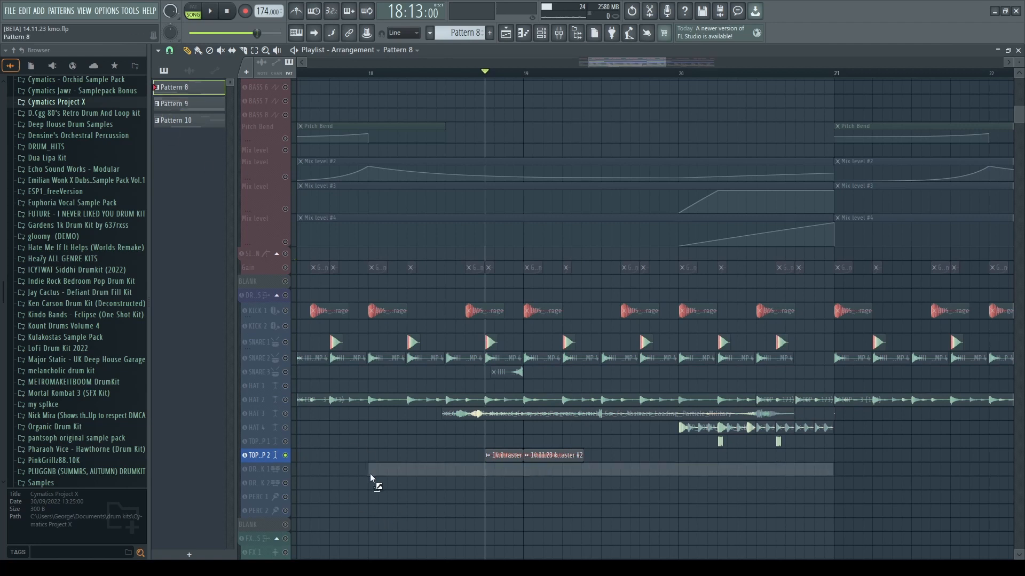
{"action": "left_click_drag", "start_coordinate": [208, 96], "coordinate": [466, 489]}
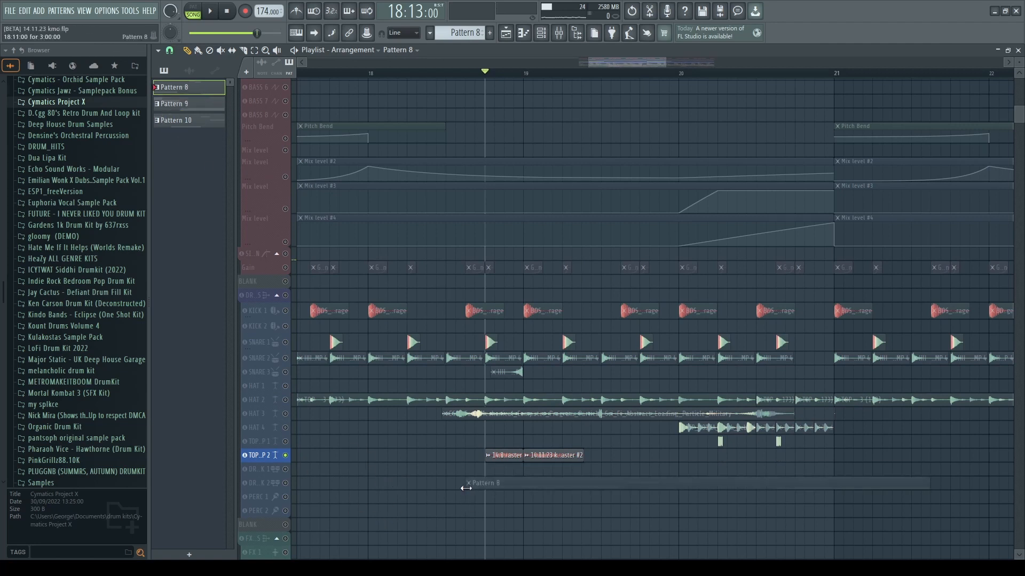
{"action": "left_click", "coordinate": [287, 482]}
{"action": "scroll", "coordinate": [304, 496], "scroll_direction": "down", "scroll_amount": 4}
- Play the soloed DR..K 2 track from 18:13, then delete its Pattern 8 clip
{"action": "key", "text": "space"}
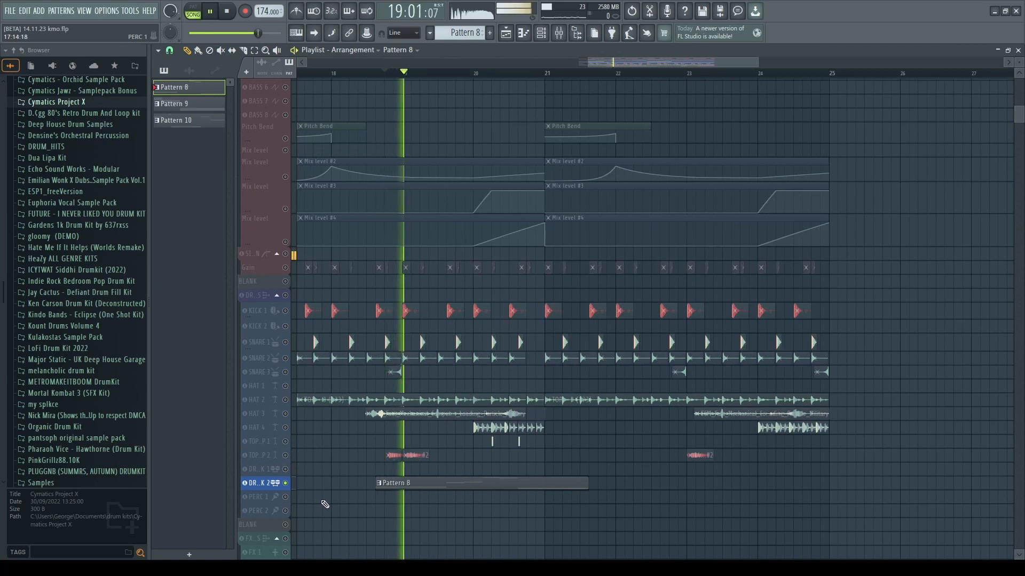
{"action": "key", "text": "space"}
{"action": "right_click", "coordinate": [403, 486]}
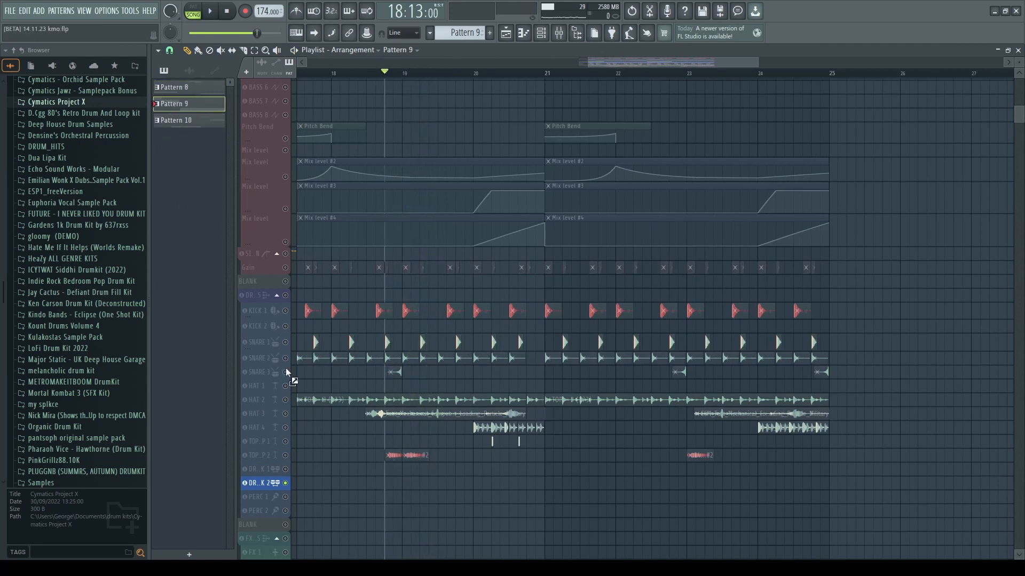
- Place a Pattern 9 clip on the soloed DR..K 2 track at 18:13 and play it from there and from 19:08
{"action": "key", "text": "space"}
{"action": "left_click", "coordinate": [388, 483]}
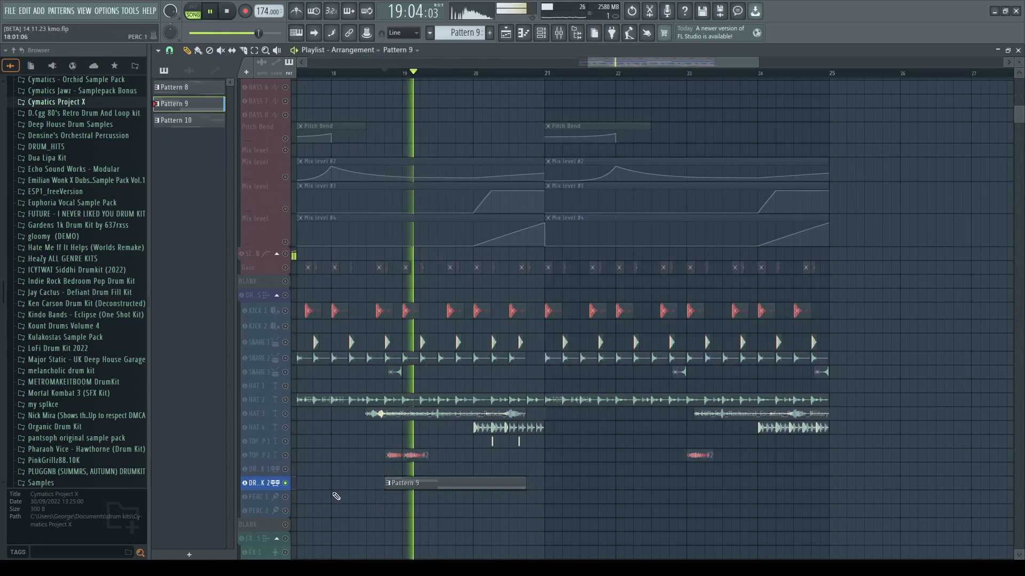
{"action": "key", "text": "space"}
{"action": "scroll", "coordinate": [427, 73], "scroll_direction": "up", "scroll_amount": 3}
{"action": "left_click", "coordinate": [451, 73]}
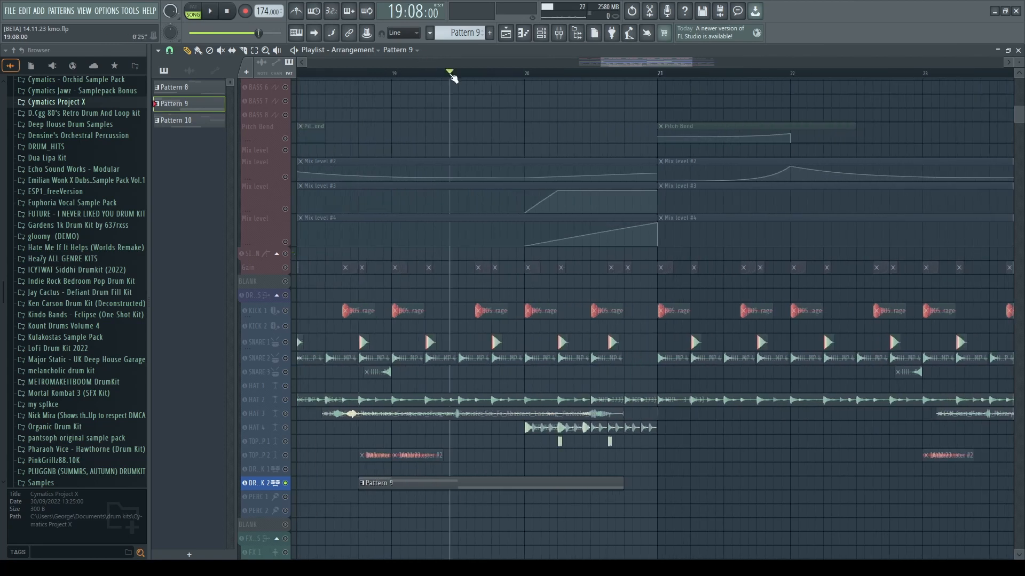
{"action": "key", "text": "space"}
{"action": "key", "text": "space"}
- Return the playhead to 18:13, delete the Pattern 9 clip from DR..K 2 and re-enable all tracks
{"action": "left_click", "coordinate": [362, 73]}
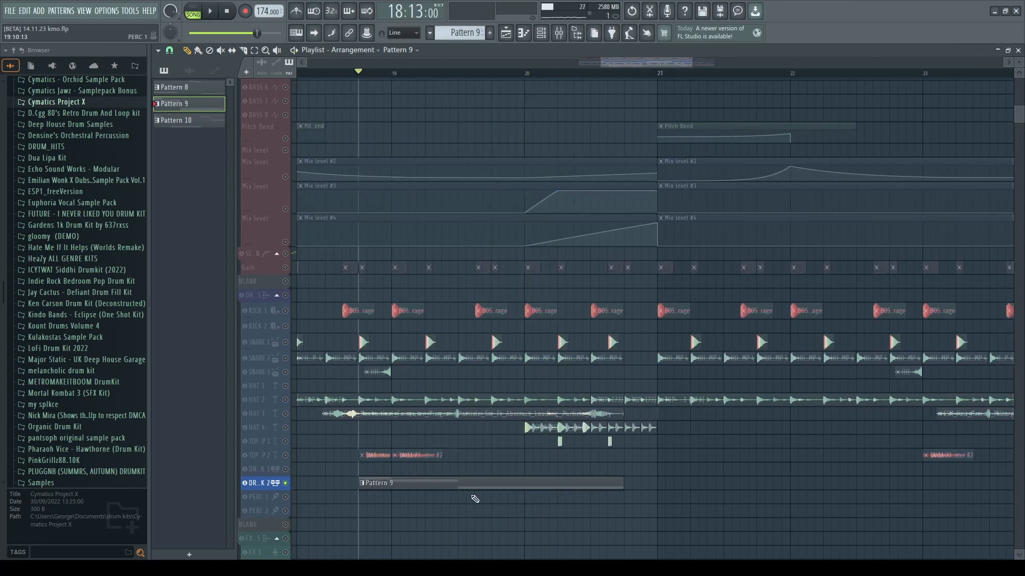
{"action": "right_click", "coordinate": [454, 487]}
{"action": "left_click", "coordinate": [285, 456]}
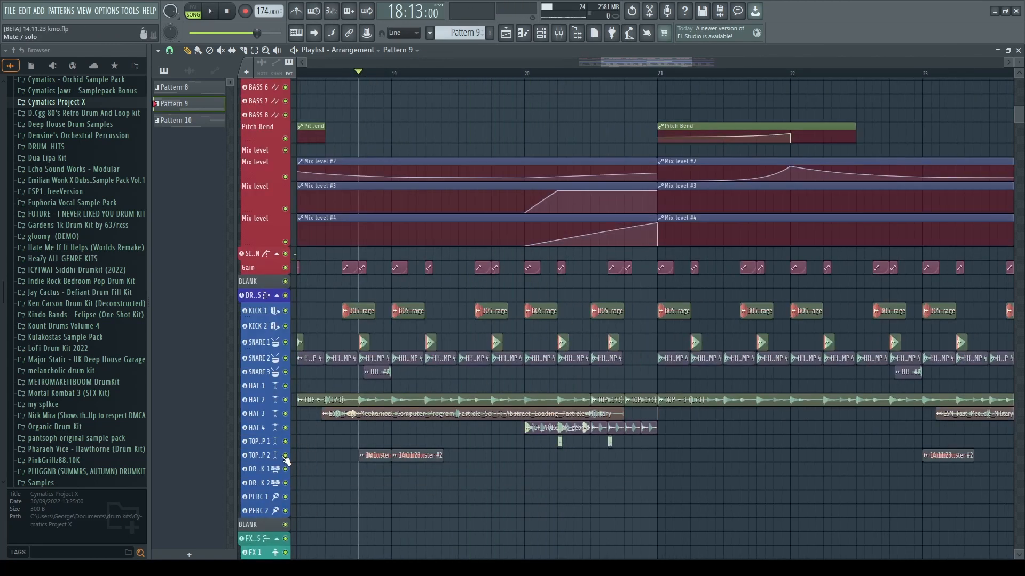
- Play the full arrangement from 18:13 to hear the TOP..P 2 clips in context, then stop
{"action": "scroll", "coordinate": [424, 469], "scroll_direction": "up", "scroll_amount": 2}
{"action": "key", "text": "space"}
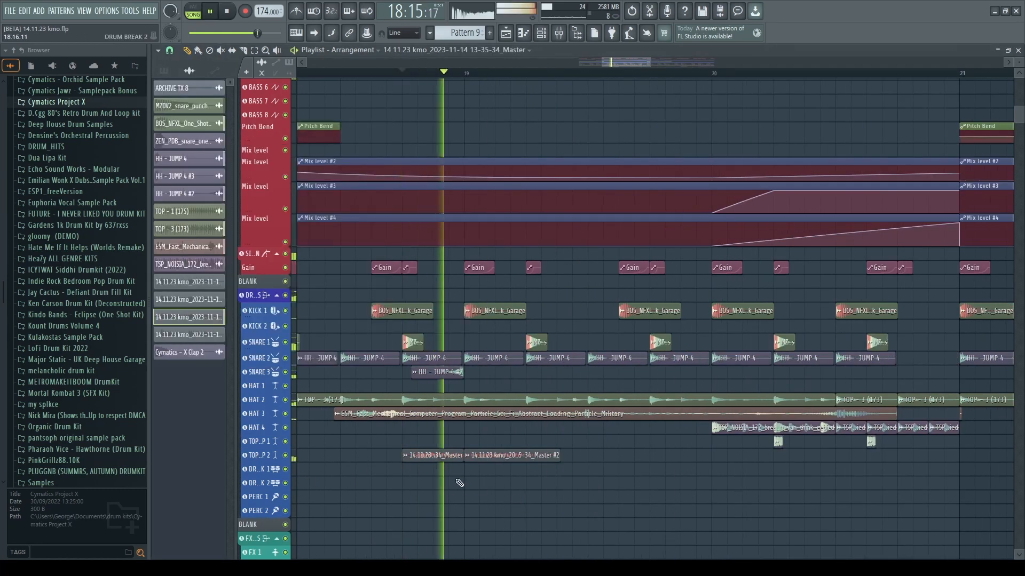
{"action": "key", "text": "space"}
- Inspect the second master audio clip's settings and the Fruity Chorus, Fruity parametric EQ 2 and Pro-R effects on TOP LOOP 2, then close all windows
{"action": "double_click", "coordinate": [507, 455]}
{"action": "left_click", "coordinate": [561, 36]}
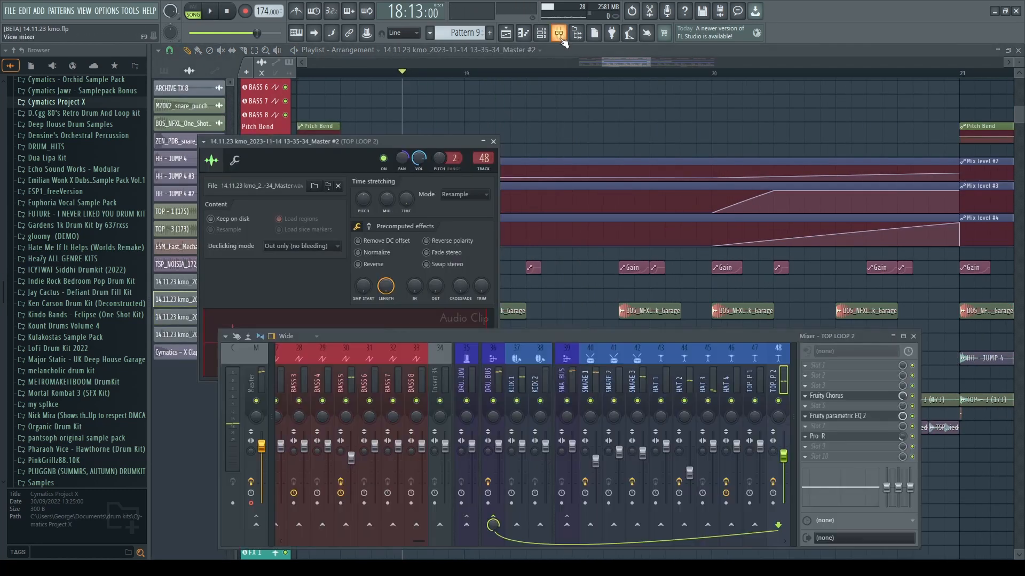
{"action": "left_click", "coordinate": [842, 396]}
{"action": "left_click", "coordinate": [837, 416]}
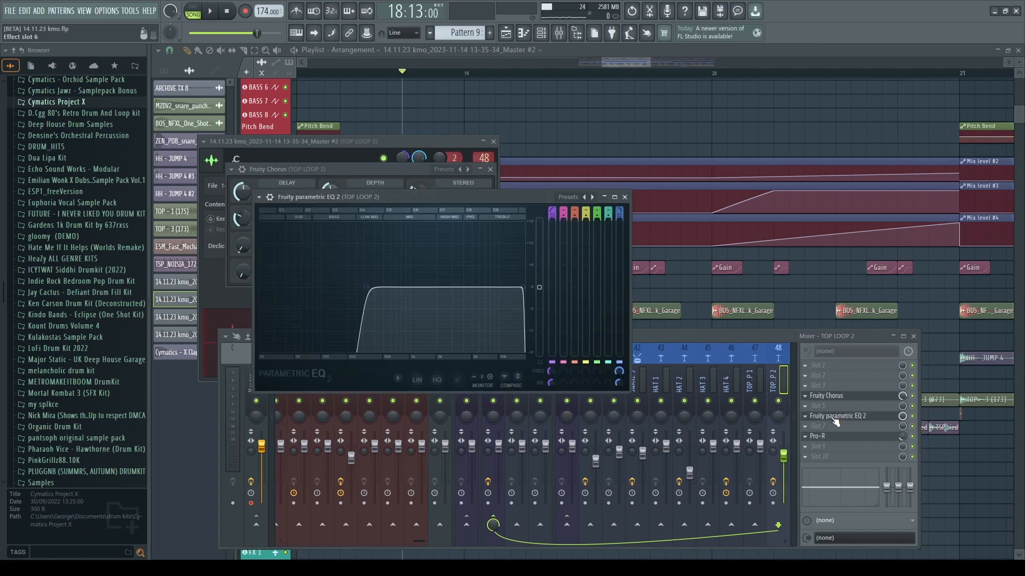
{"action": "left_click", "coordinate": [832, 439]}
{"action": "key", "text": "F12"}
- Compare playback from 18:13 with all tracks and with TOP..P 2 soloed, then restore all tracks
{"action": "scroll", "coordinate": [583, 435], "scroll_direction": "down", "scroll_amount": 4}
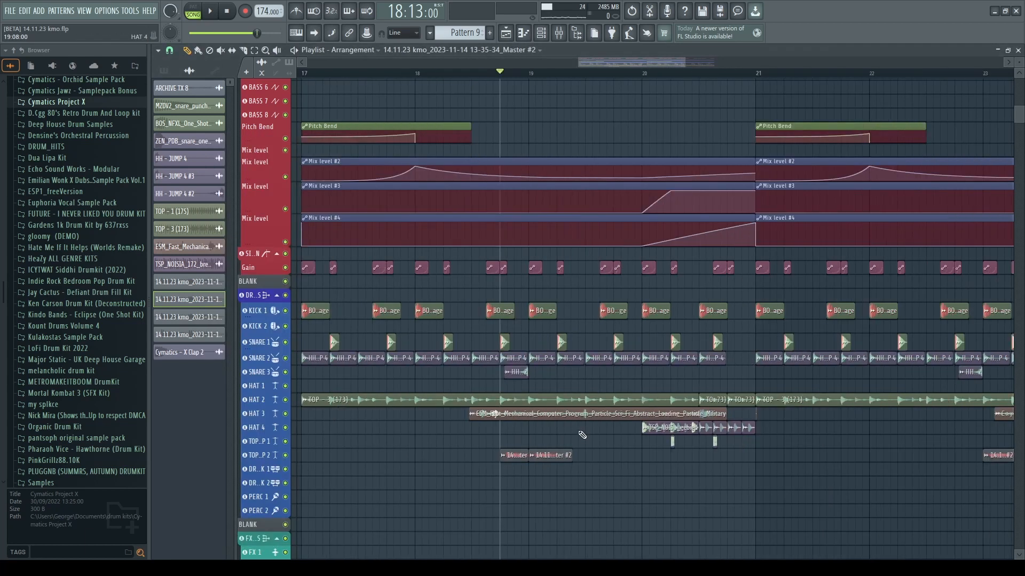
{"action": "key", "text": "space"}
{"action": "key", "text": "space"}
{"action": "left_click", "coordinate": [285, 455], "text": "ctrl"}
{"action": "key", "text": "space"}
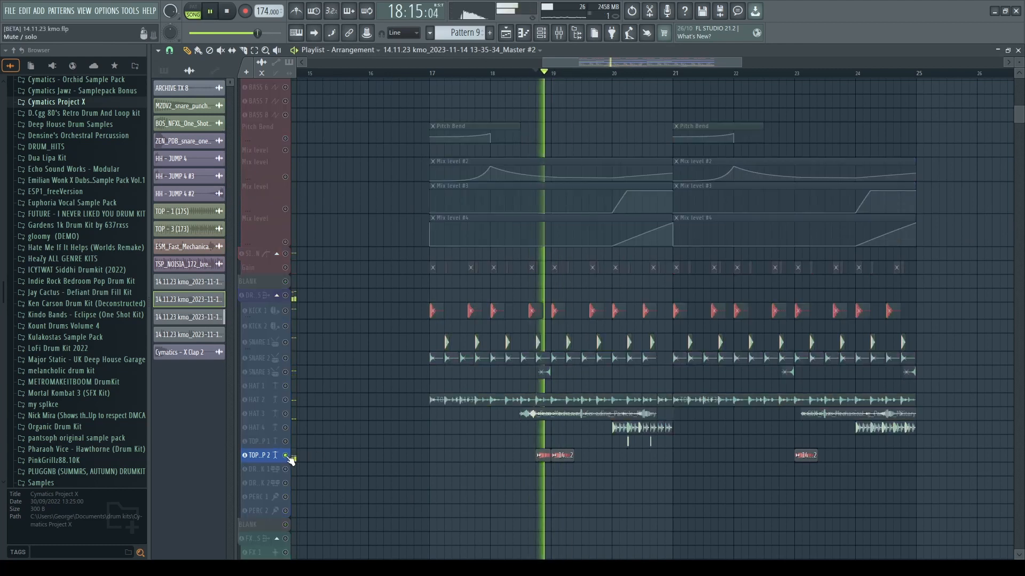
{"action": "key", "text": "space"}
{"action": "left_click", "coordinate": [286, 456], "text": "ctrl"}
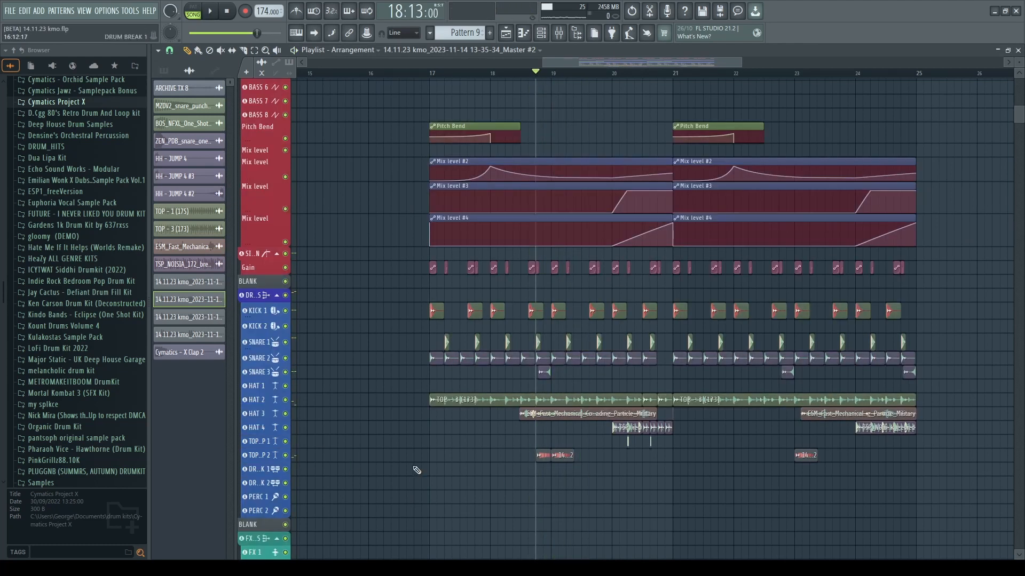
- Play the whole drop from bar 17 with every track enabled, then stop
{"action": "scroll", "coordinate": [456, 468], "scroll_direction": "down", "scroll_amount": 3}
{"action": "left_click_drag", "start_coordinate": [502, 73], "coordinate": [442, 74]}
{"action": "key", "text": "space"}
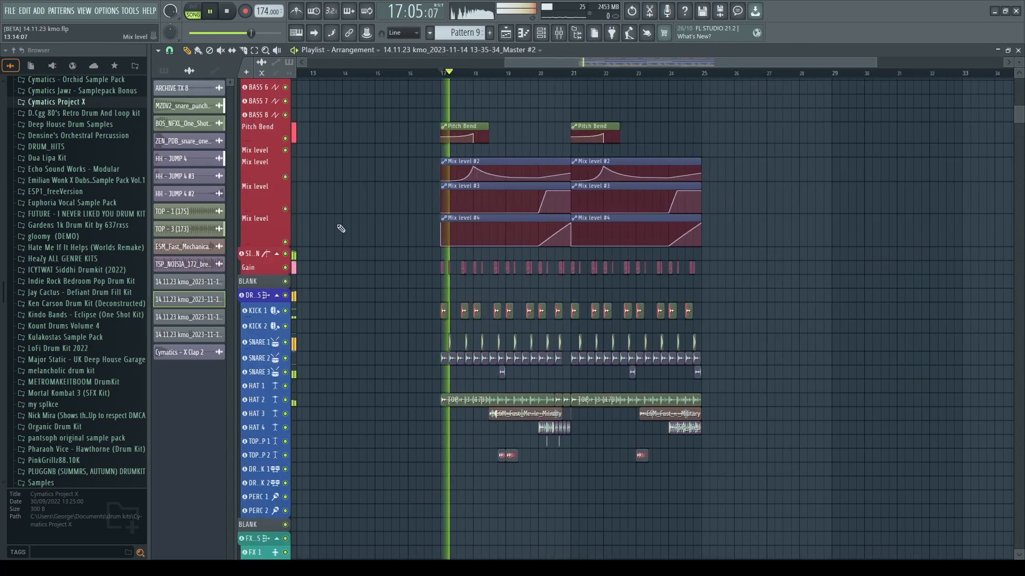
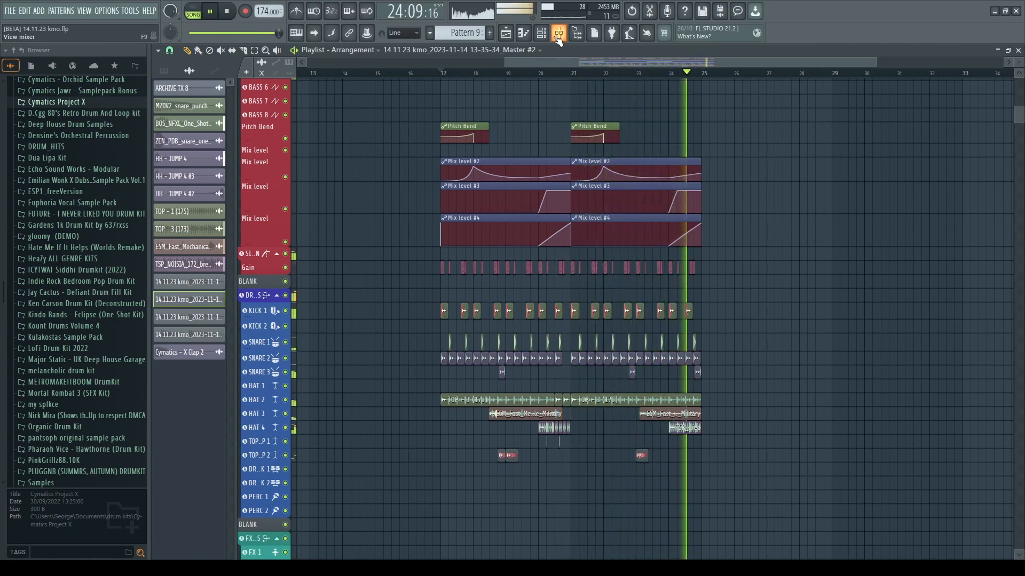
{"action": "key", "text": "space"}
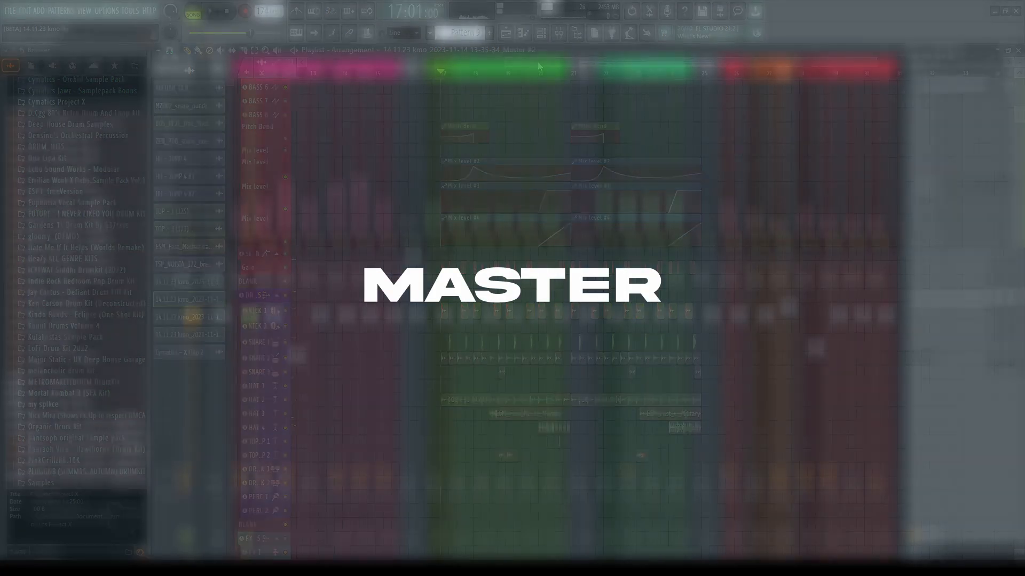
- Open the Fruity soft clipper on the Master track and watch its response while playing the song from 9:01
{"action": "left_click", "coordinate": [194, 216]}
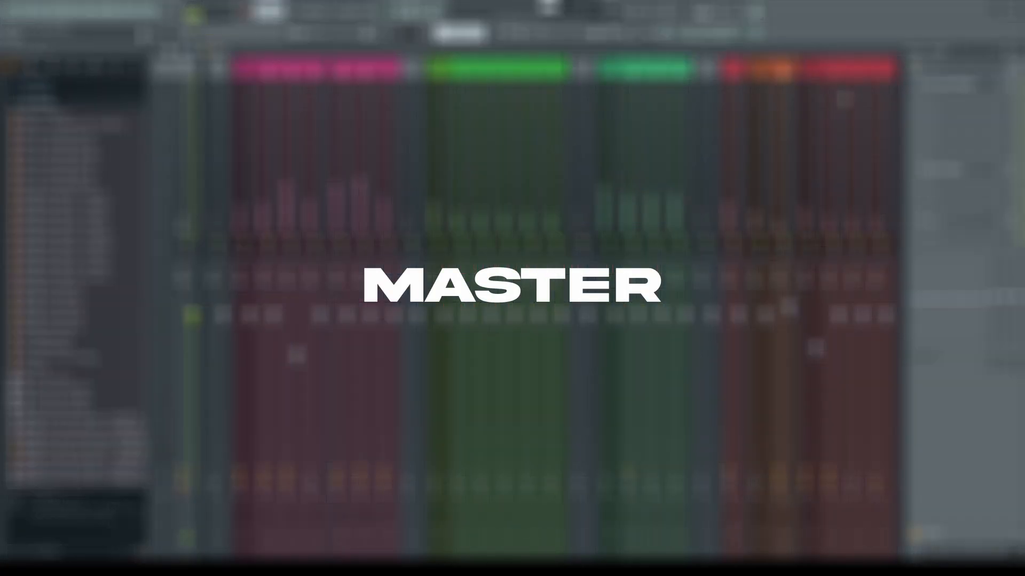
{"action": "left_click", "coordinate": [950, 87]}
{"action": "left_click_drag", "start_coordinate": [251, 128], "coordinate": [450, 101]}
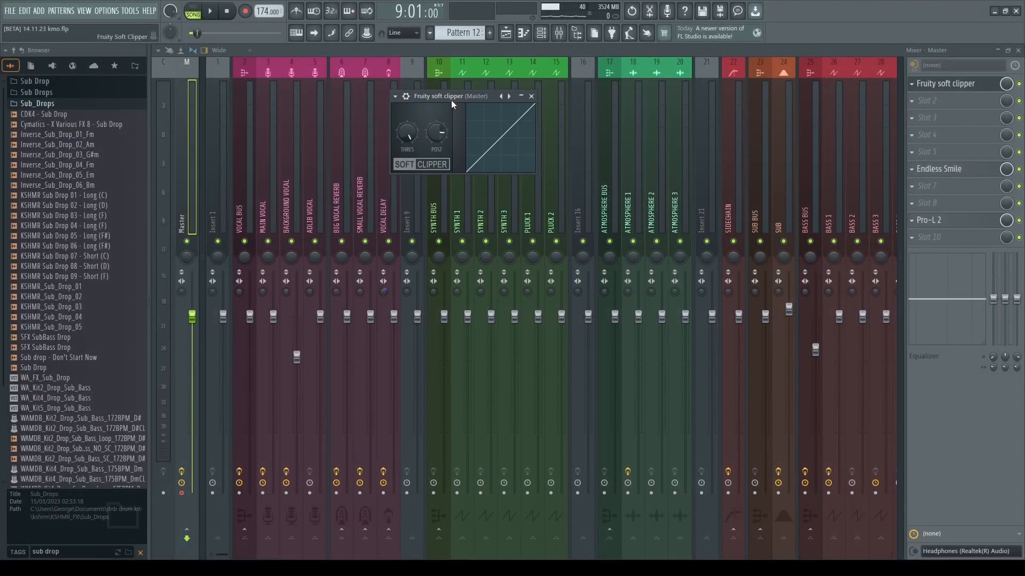
{"action": "key", "text": "space"}
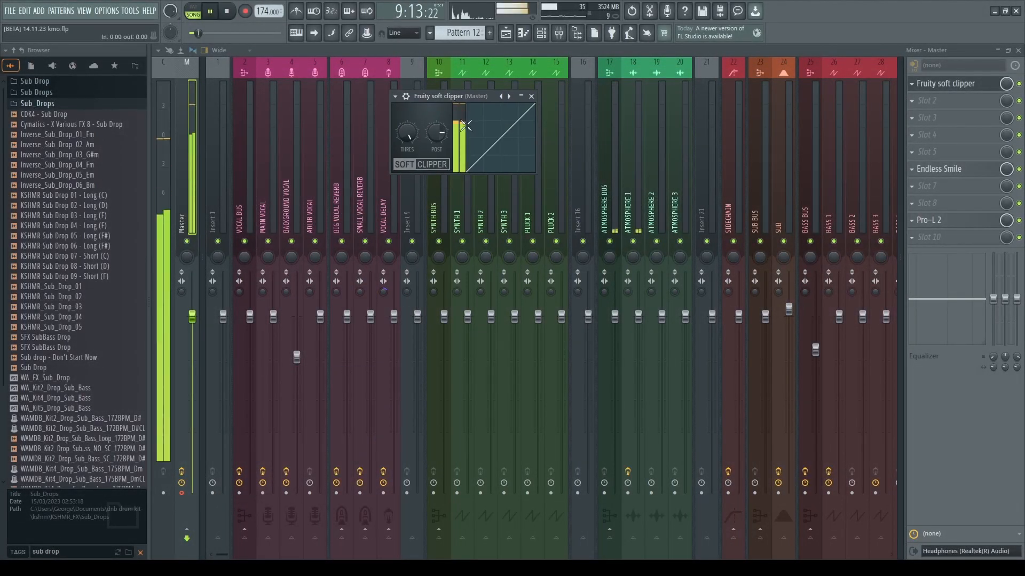
{"action": "key", "text": "space"}
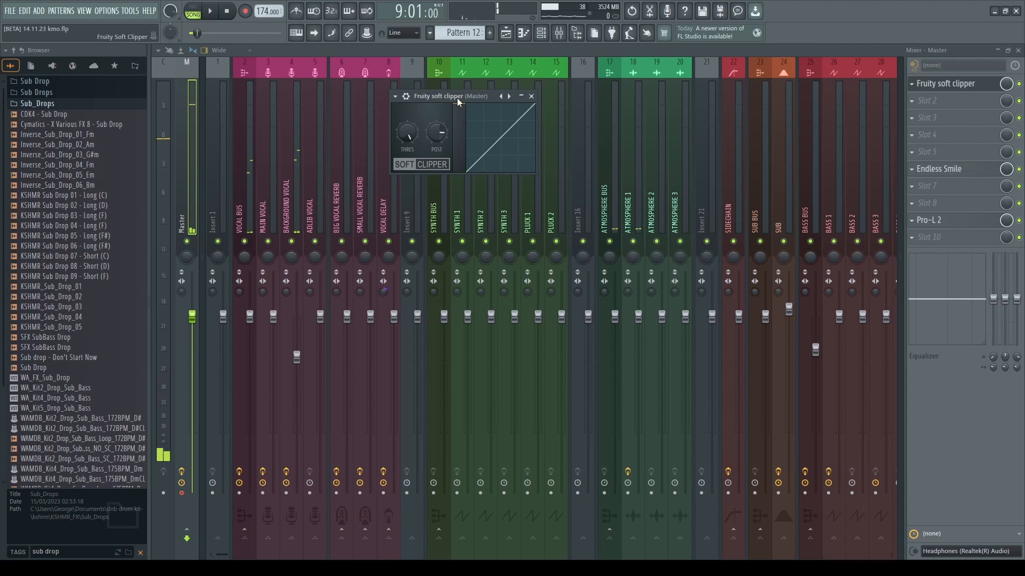
- Review the BASS BUS, SUB and SIDECHAIN mixer tracks and inspect FreeClip on SIDECHAIN, then close it and return to the first mixer tracks
{"action": "left_click", "coordinate": [801, 220]}
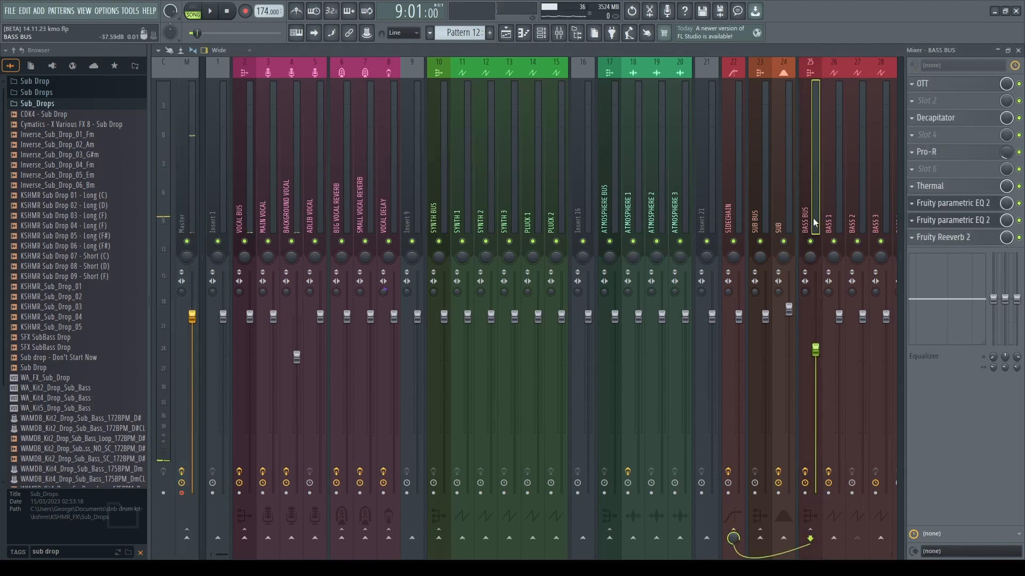
{"action": "left_click", "coordinate": [779, 223]}
{"action": "left_click", "coordinate": [742, 229]}
{"action": "scroll", "coordinate": [742, 228], "scroll_direction": "down", "scroll_amount": 4}
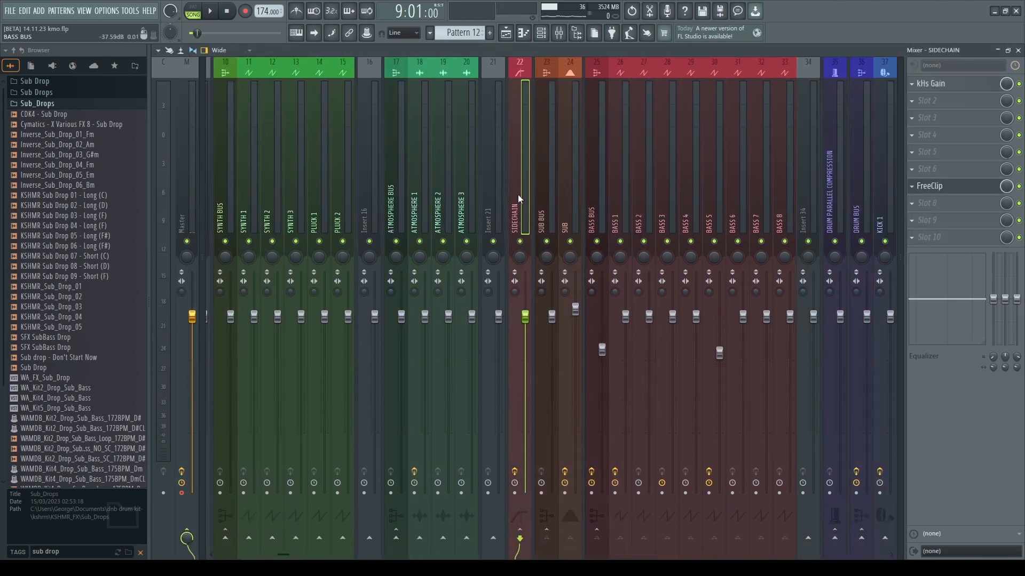
{"action": "left_click", "coordinate": [951, 188]}
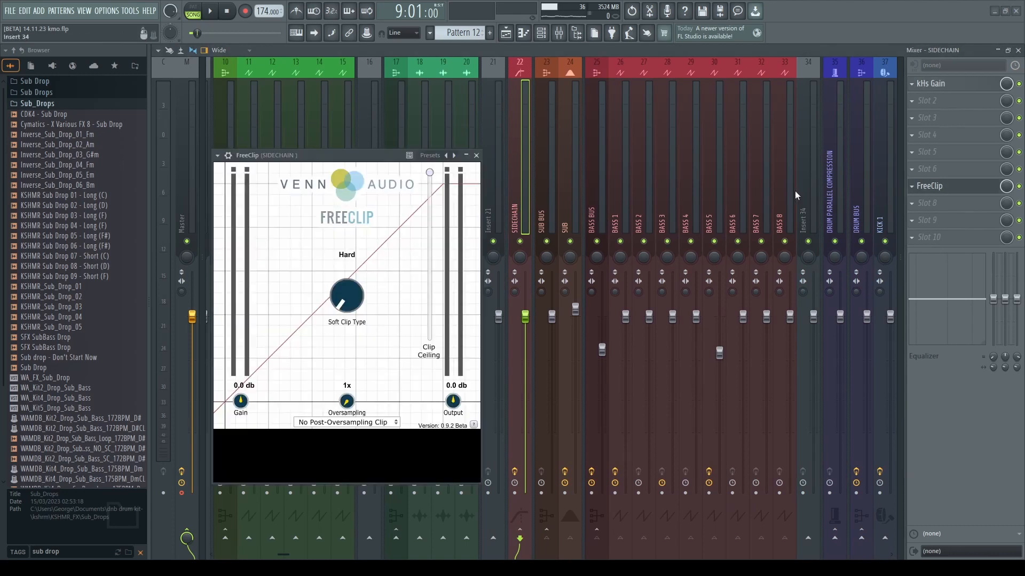
{"action": "left_click", "coordinate": [476, 155]}
{"action": "left_click_drag", "start_coordinate": [597, 189], "coordinate": [84, 172]}
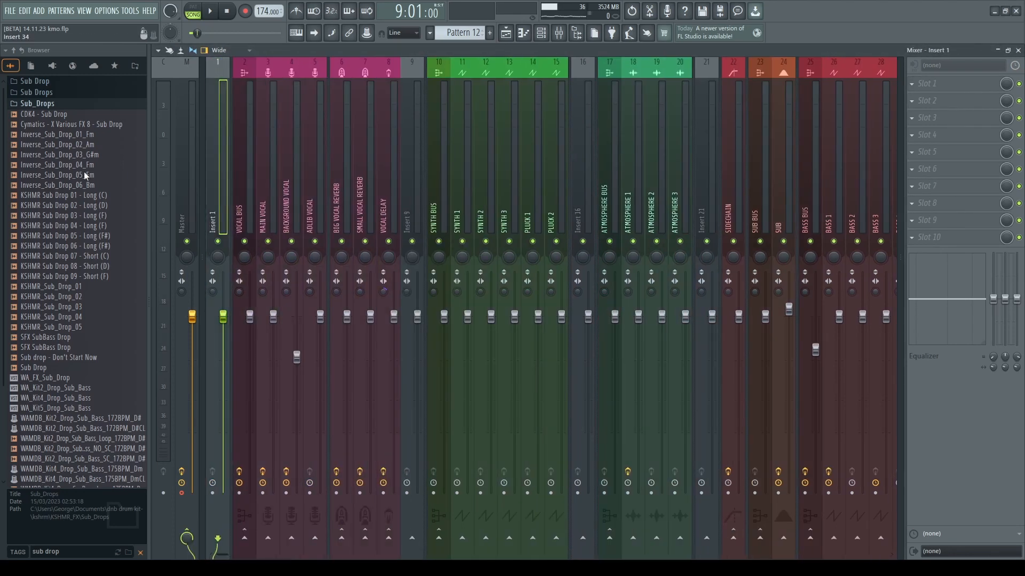
- Select the Master track and inspect its Fruity soft clipper and Endless Smile settings, then close Endless Smile
{"action": "key", "text": "Left"}
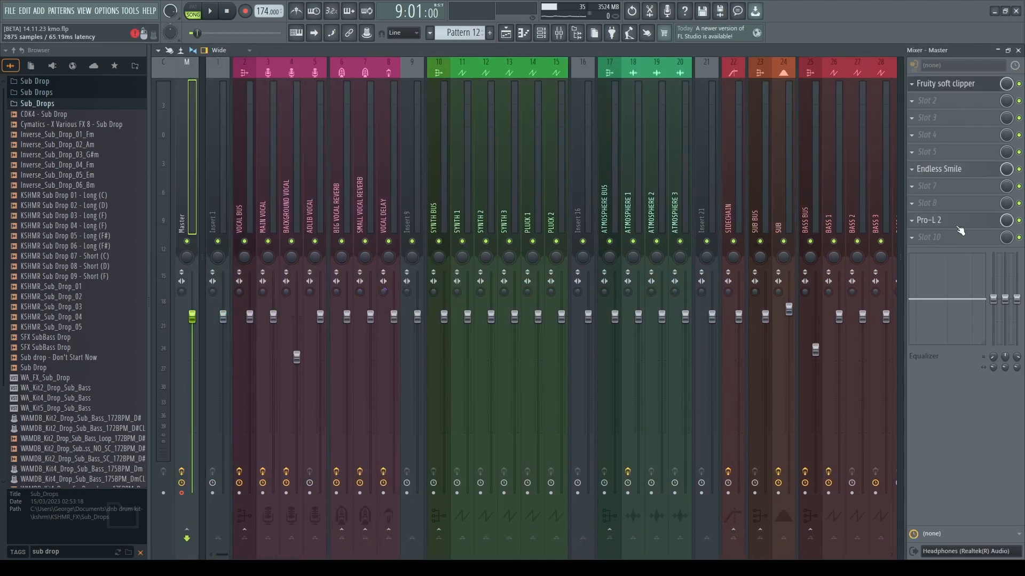
{"action": "left_click", "coordinate": [953, 91]}
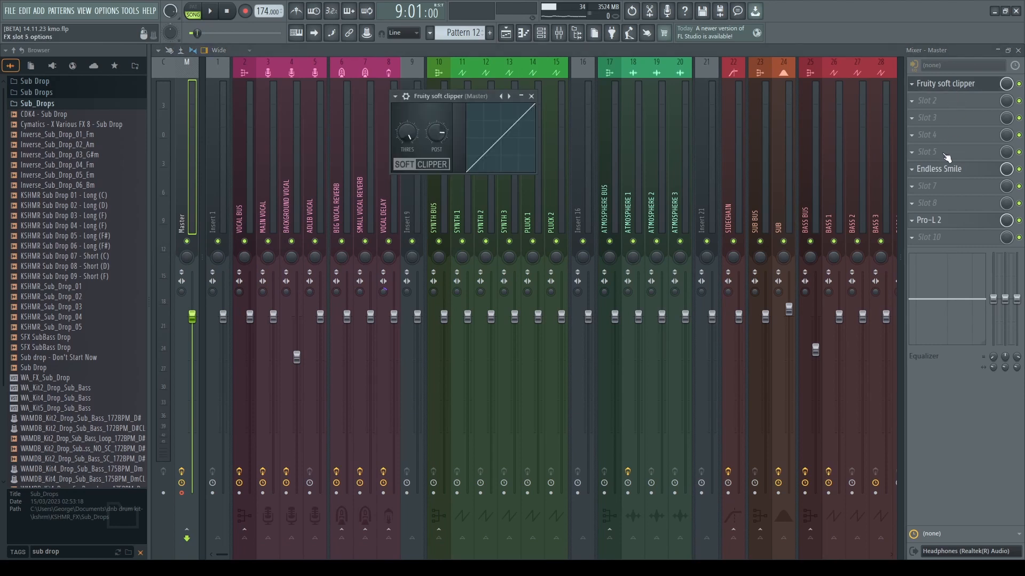
{"action": "left_click", "coordinate": [943, 169]}
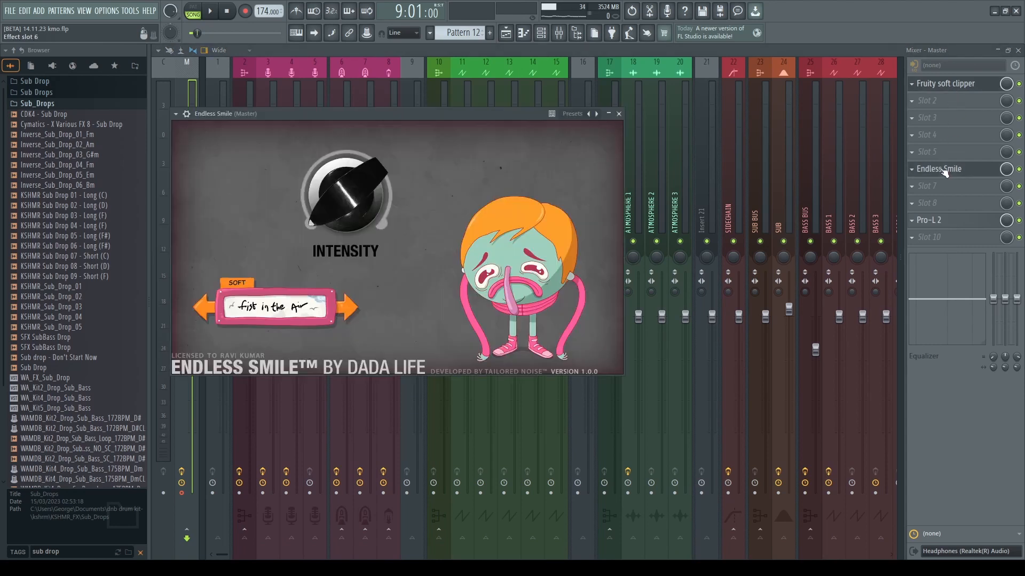
{"action": "left_click", "coordinate": [619, 113]}
- Open Pro-L 2 on the Master track, move its window fully into view and check its limiting during playback
{"action": "left_click", "coordinate": [961, 223]}
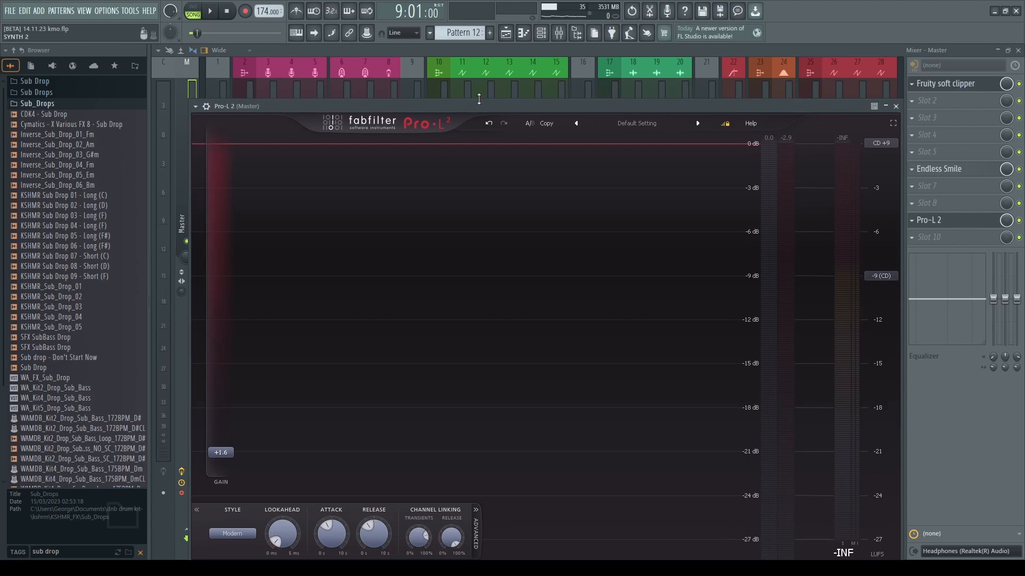
{"action": "left_click_drag", "start_coordinate": [492, 98], "coordinate": [543, 34]}
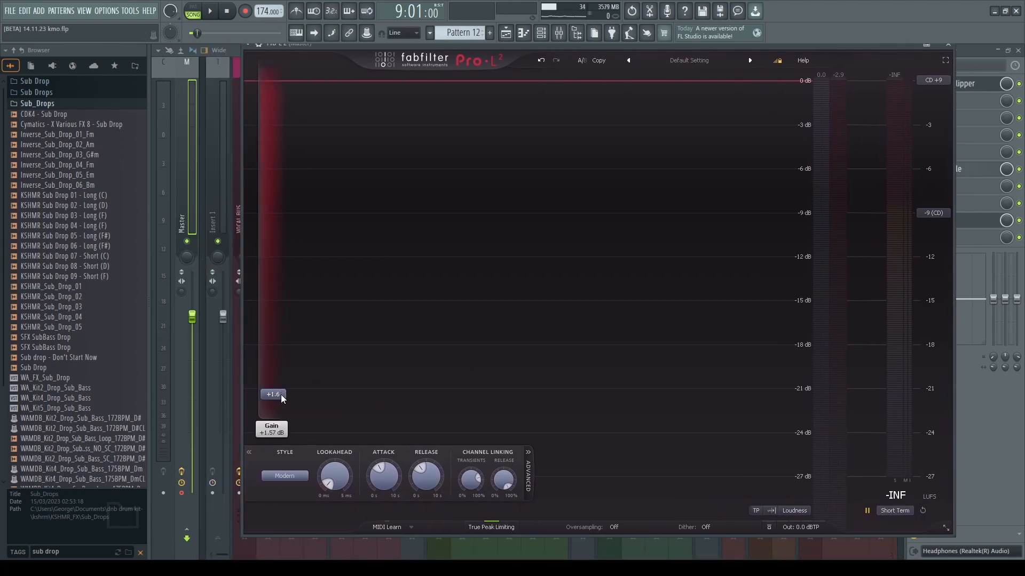
{"action": "key", "text": "space"}
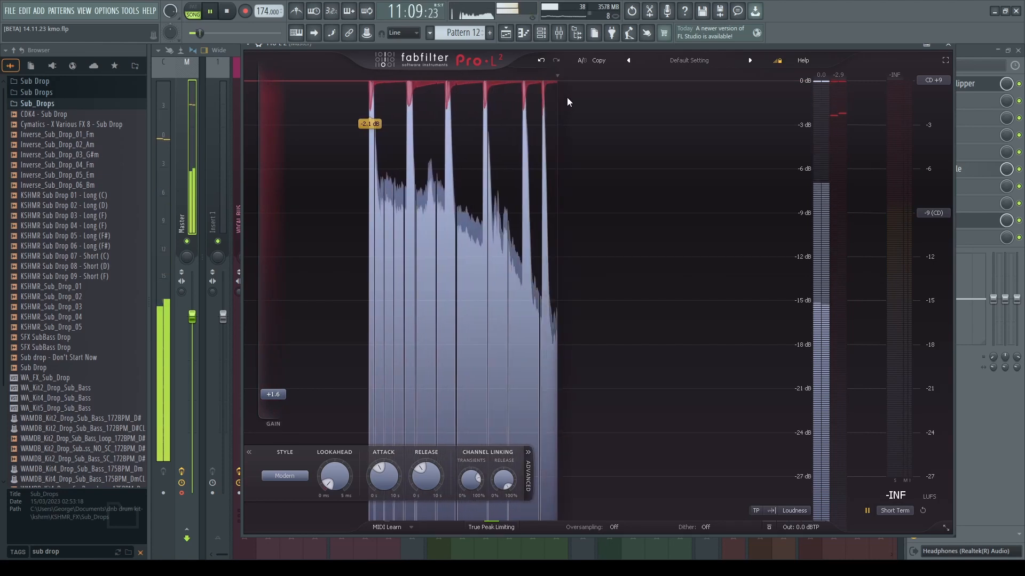
{"action": "key", "text": "space"}
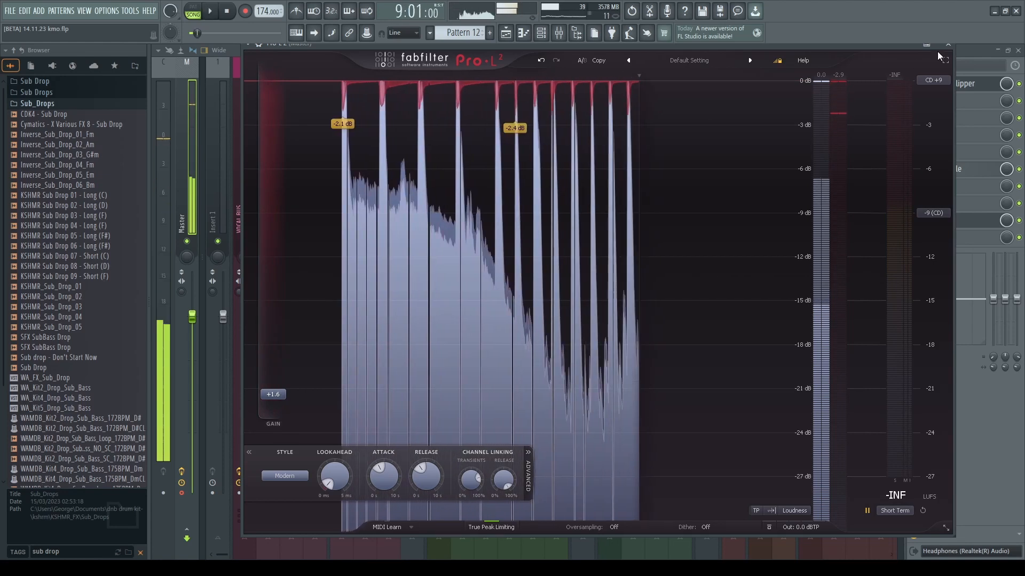
- Close Pro-L 2, load Youlean Loudness Meter 2 into the Master track's slot 10 and move the meter window into view
{"action": "left_click", "coordinate": [948, 44]}
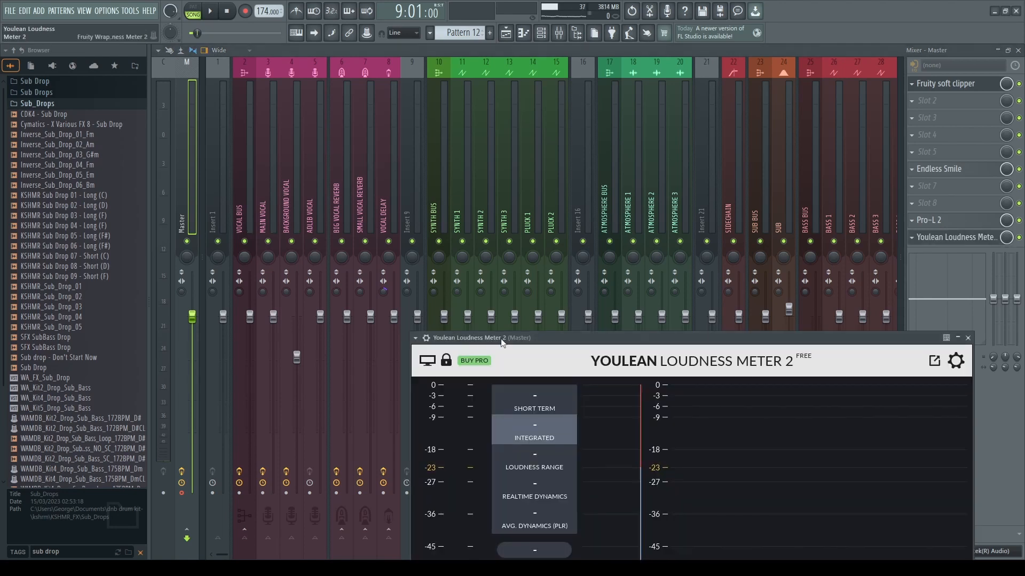
{"action": "left_click_drag", "start_coordinate": [562, 338], "coordinate": [407, 222]}
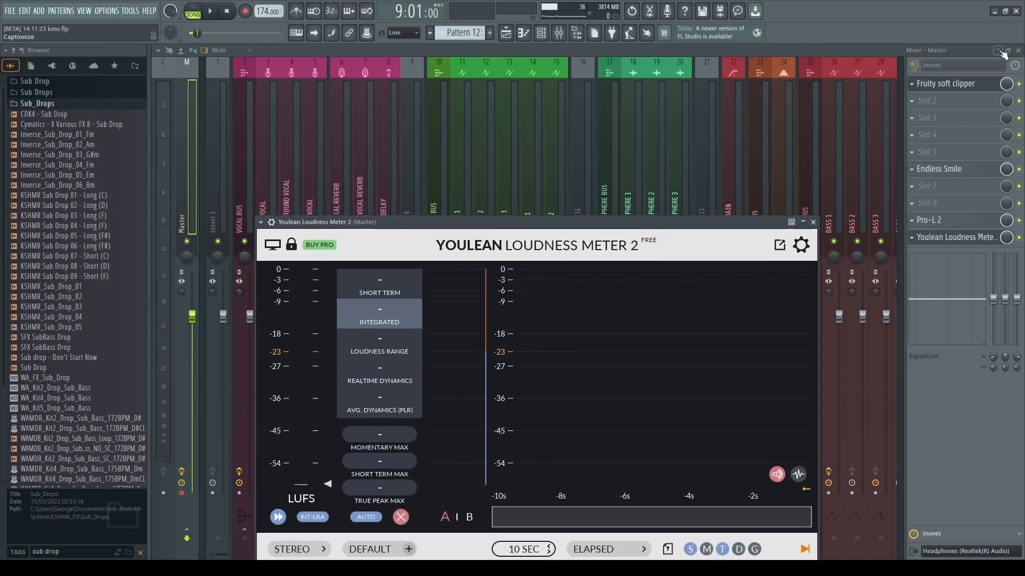
- Bring up the playlist and set the playhead to 65:01, where the Mix level automation clips begin
{"action": "key", "text": "F9"}
{"action": "key", "text": "F5"}
{"action": "scroll", "coordinate": [578, 242], "scroll_direction": "down", "scroll_amount": 4}
{"action": "left_click", "coordinate": [704, 73]}
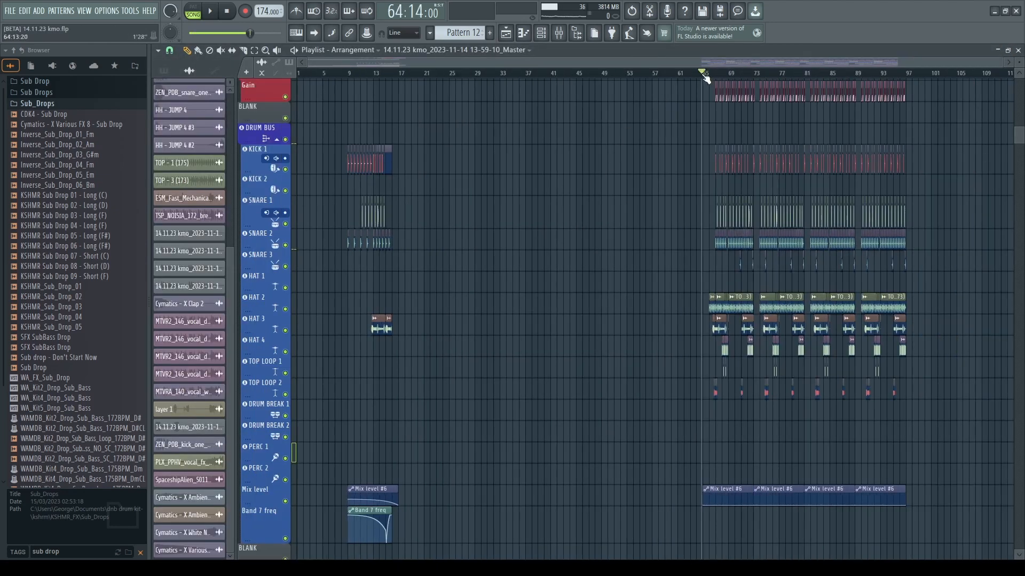
{"action": "scroll", "coordinate": [731, 176], "scroll_direction": "up", "scroll_amount": 7}
{"action": "scroll", "coordinate": [695, 210], "scroll_direction": "up", "scroll_amount": 2}
{"action": "scroll", "coordinate": [470, 187], "scroll_direction": "up", "scroll_amount": 5}
{"action": "left_click", "coordinate": [432, 73]}
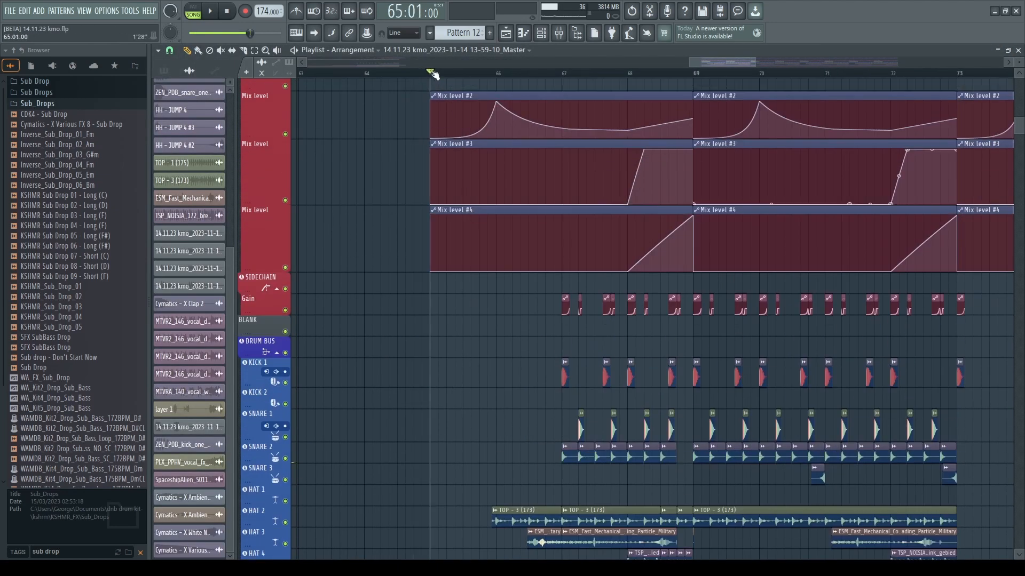
- Open Youlean Loudness Meter 2 on the Master track and measure the loudness while playing from 65:01, then stop
{"action": "key", "text": "F9"}
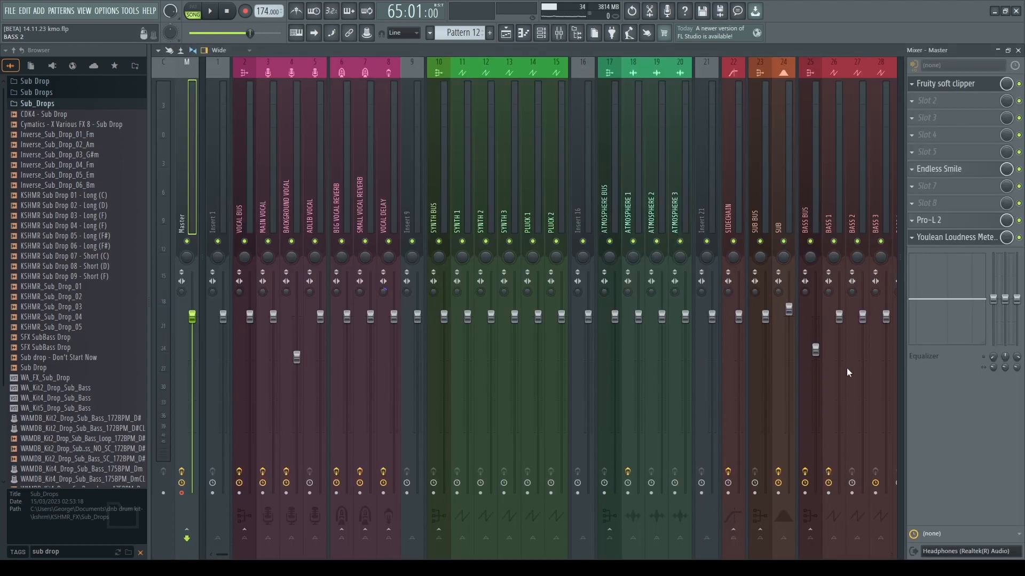
{"action": "left_click", "coordinate": [936, 236]}
{"action": "key", "text": "space"}
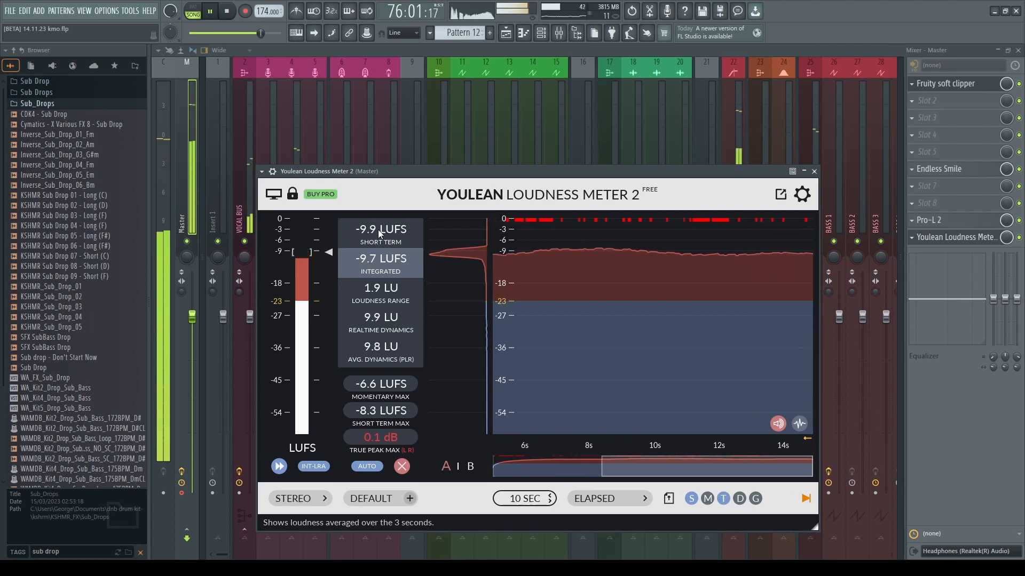
{"action": "key", "text": "space"}
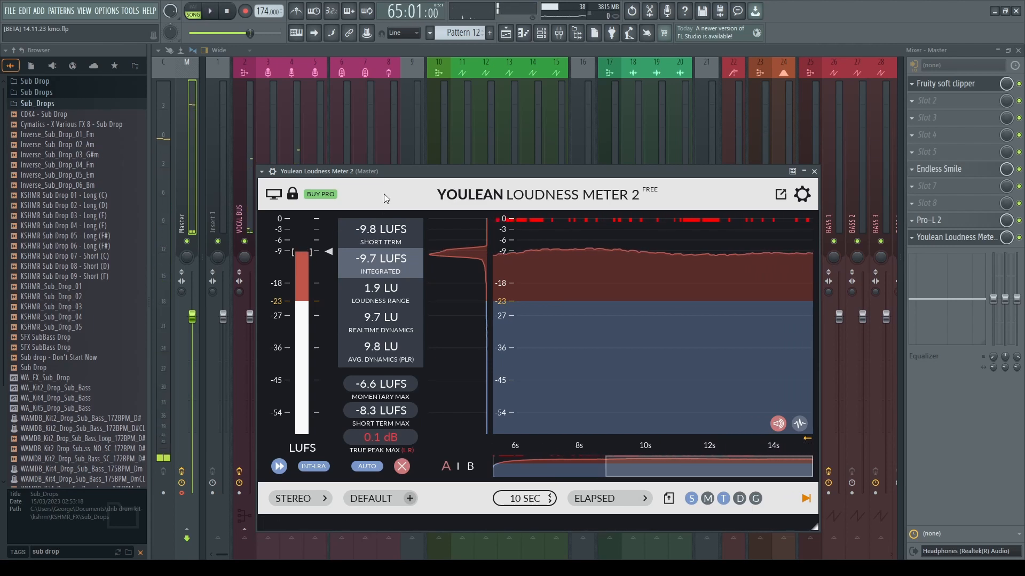
- Close Youlean Loudness Meter 2 and select the SUB track in the mixer
{"action": "left_click_drag", "start_coordinate": [388, 179], "coordinate": [381, 184]}
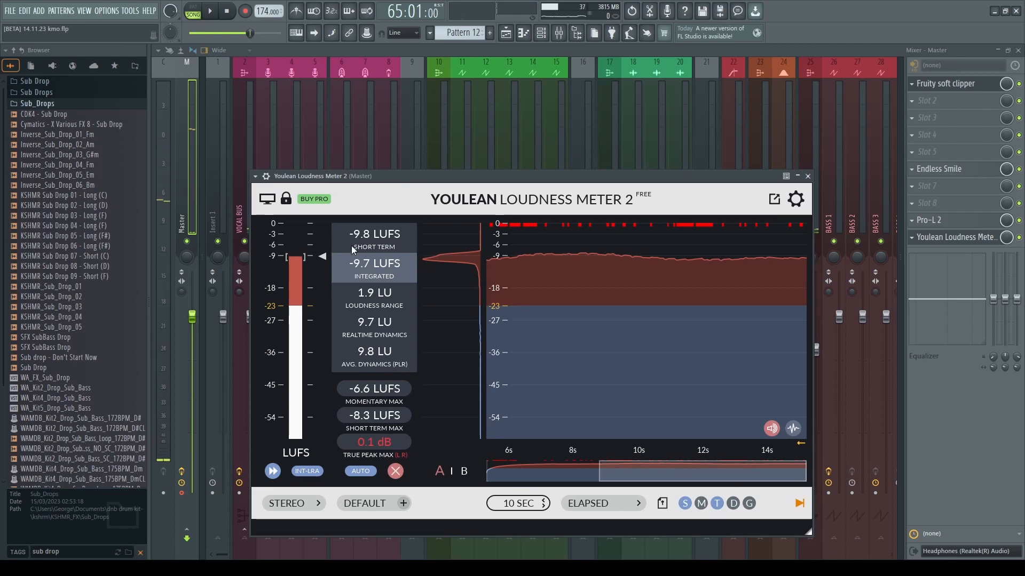
{"action": "left_click", "coordinate": [807, 177]}
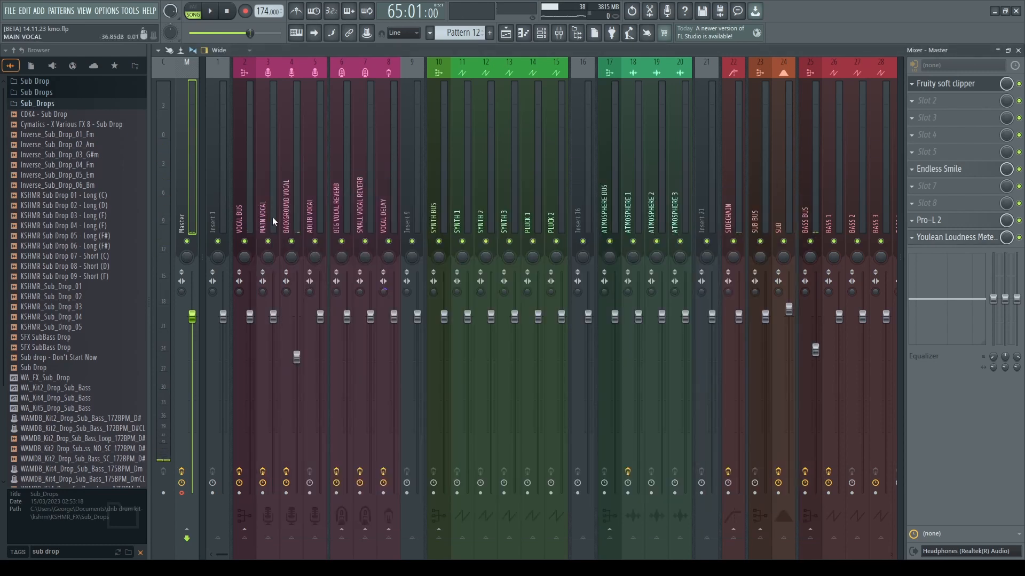
{"action": "left_click", "coordinate": [863, 160]}
{"action": "scroll", "coordinate": [534, 373], "scroll_direction": "right", "scroll_amount": 3}
{"action": "left_click", "coordinate": [648, 243]}
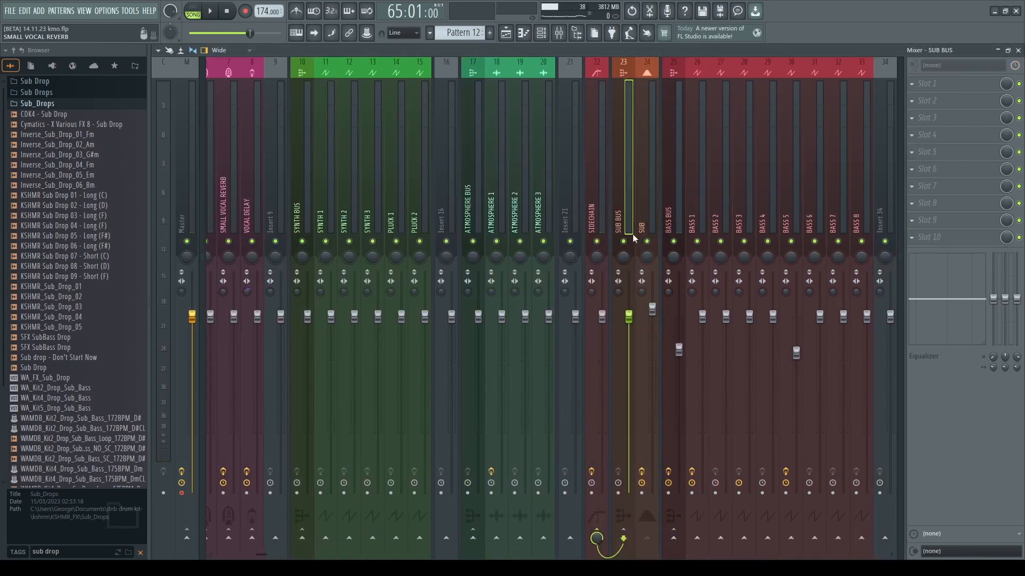
- Return to the playlist, set the playhead to 66:01 and play the BASS 4 track soloed, then stop
{"action": "left_click", "coordinate": [1018, 50]}
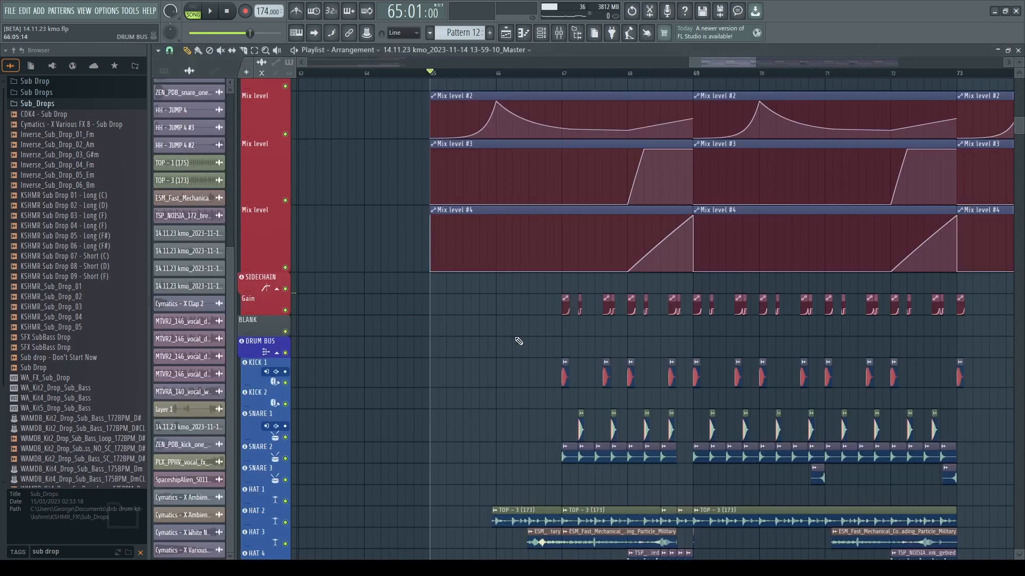
{"action": "scroll", "coordinate": [518, 340], "scroll_direction": "up", "scroll_amount": 10}
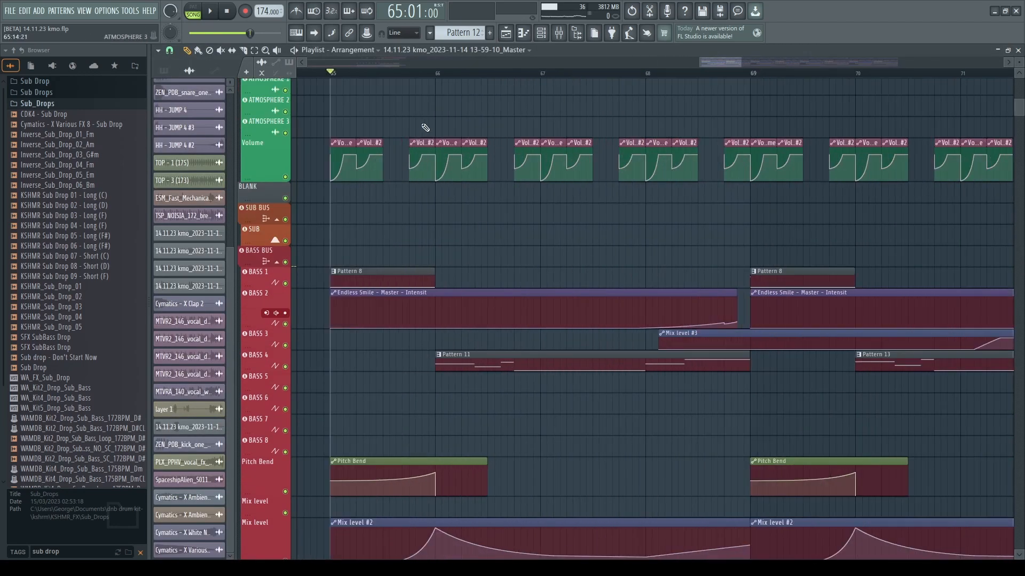
{"action": "left_click", "coordinate": [434, 73]}
{"action": "left_click", "coordinate": [285, 367], "text": "ctrl"}
{"action": "key", "text": "space"}
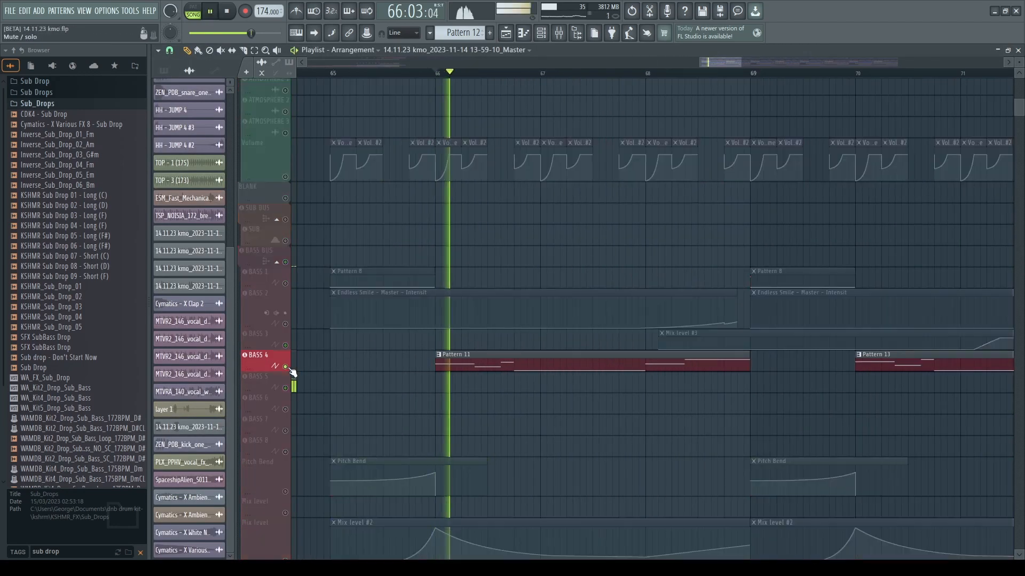
{"action": "key", "text": "space"}
- Re-enable the Pitch Bend and Mix level #2, #3 and #4 automation tracks alongside BASS 4 and listen, then stop playback
{"action": "scroll", "coordinate": [278, 431], "scroll_direction": "down", "scroll_amount": 3}
{"action": "left_click", "coordinate": [285, 433]}
{"action": "left_click", "coordinate": [285, 364]}
{"action": "scroll", "coordinate": [285, 373], "scroll_direction": "down", "scroll_amount": 3}
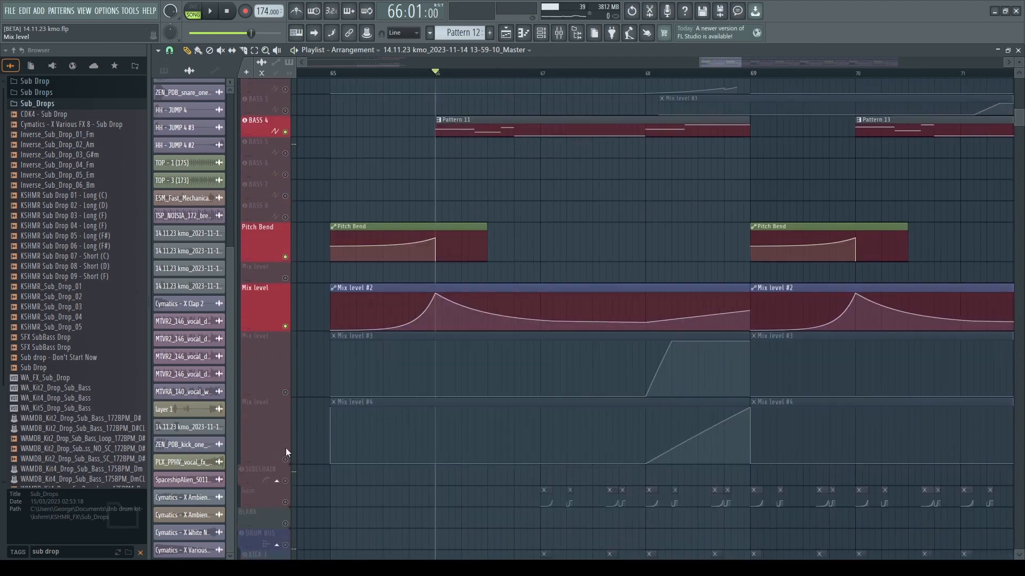
{"action": "left_click", "coordinate": [285, 460]}
{"action": "key", "text": "space"}
{"action": "left_click", "coordinate": [285, 393]}
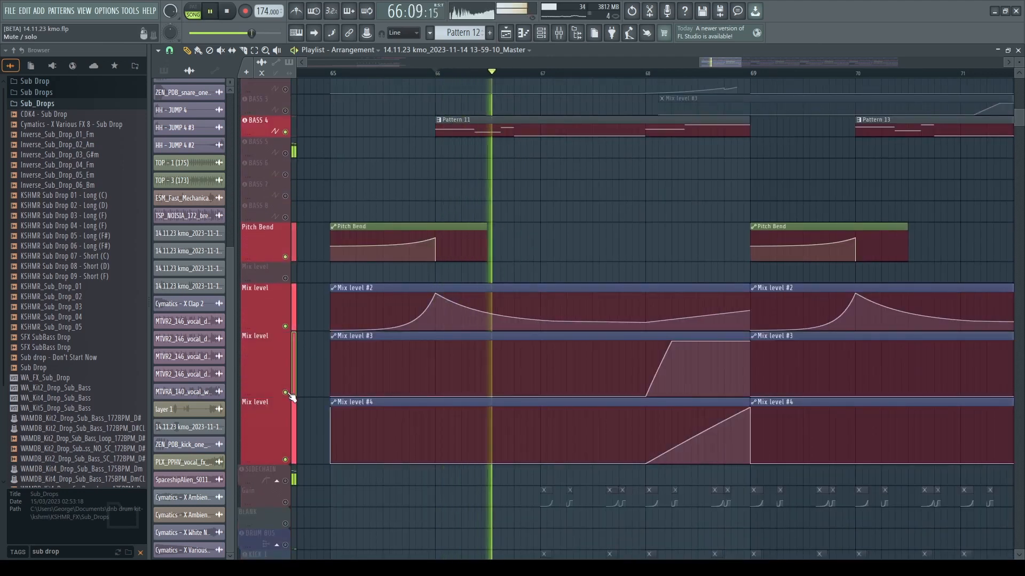
{"action": "scroll", "coordinate": [292, 395], "scroll_direction": "up", "scroll_amount": 3}
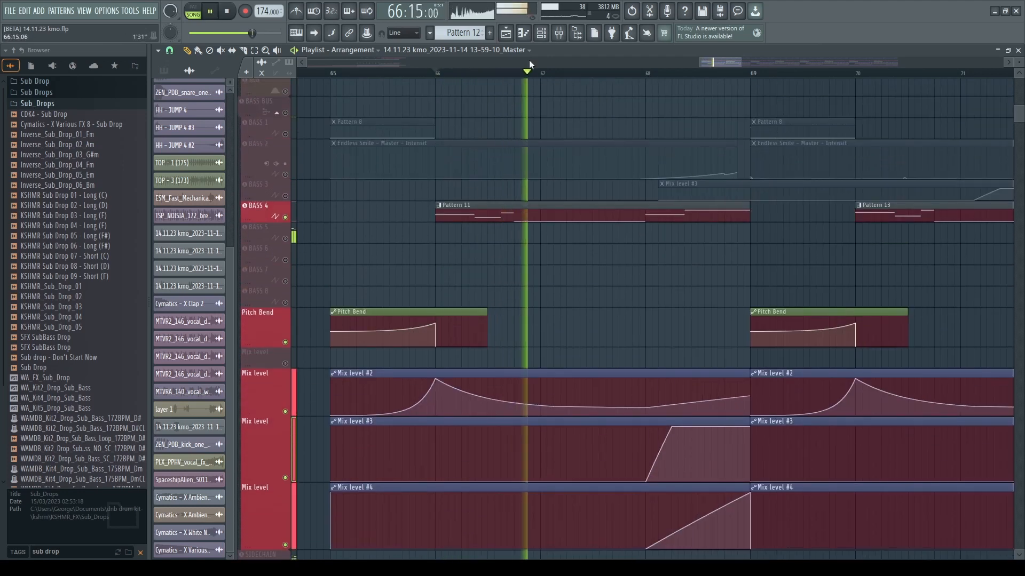
{"action": "key", "text": "space"}
- Open the mixer and check the SIDECHAIN and bass track levels while playing from 66:01, then stop
{"action": "left_click", "coordinate": [560, 33]}
{"action": "key", "text": "space"}
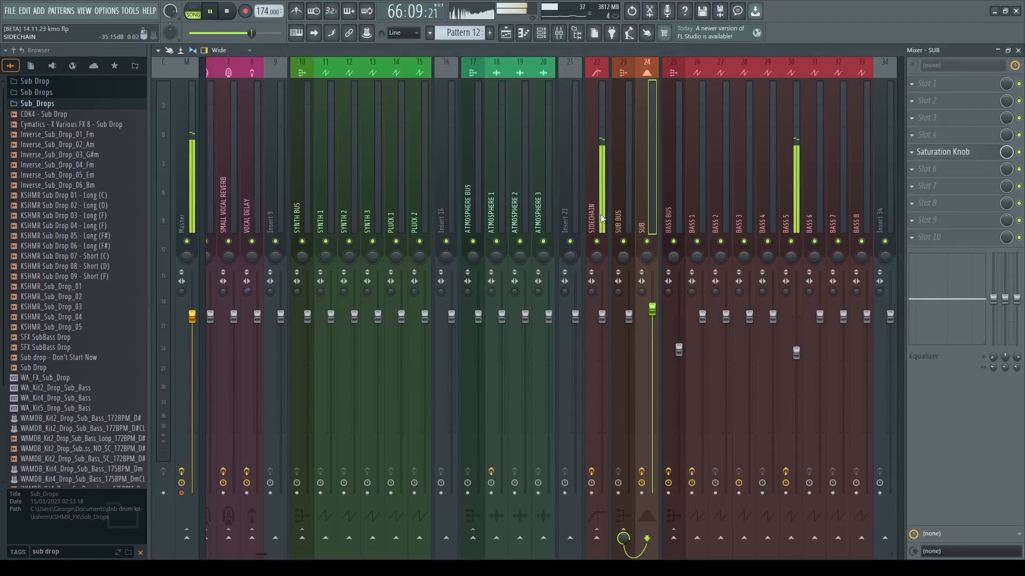
{"action": "key", "text": "Left"}
{"action": "key", "text": "Left"}
{"action": "key", "text": "Left"}
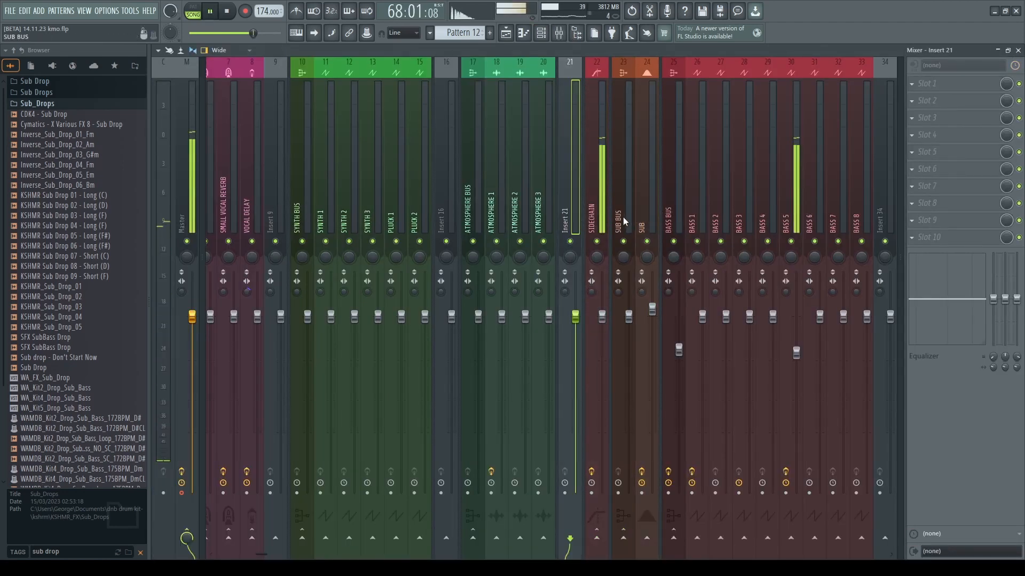
{"action": "key", "text": "space"}
- Raise the SUB track's fader slightly in the mixer and stop playback
{"action": "left_click", "coordinate": [277, 230]}
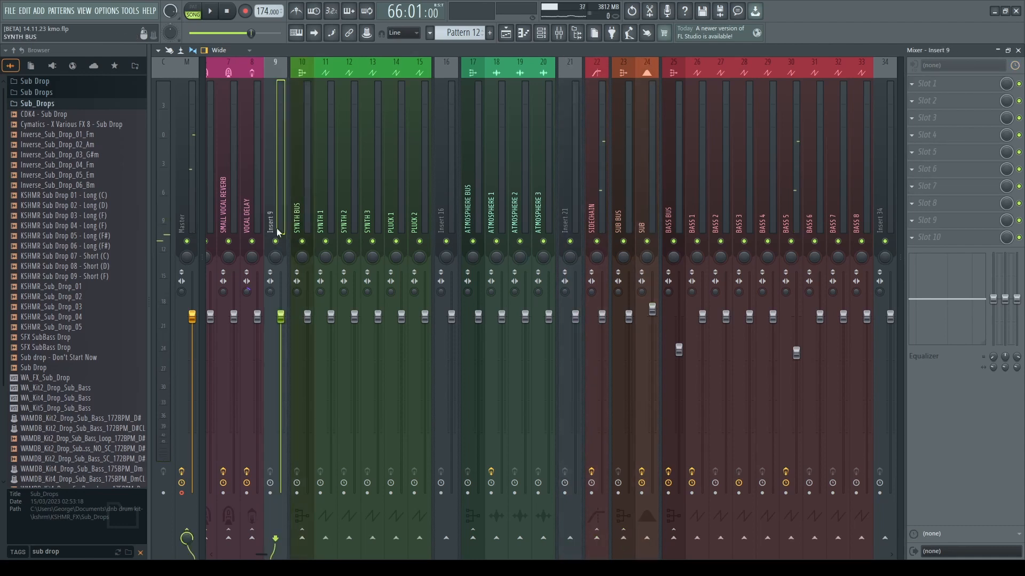
{"action": "left_click_drag", "start_coordinate": [277, 230], "coordinate": [777, 319]}
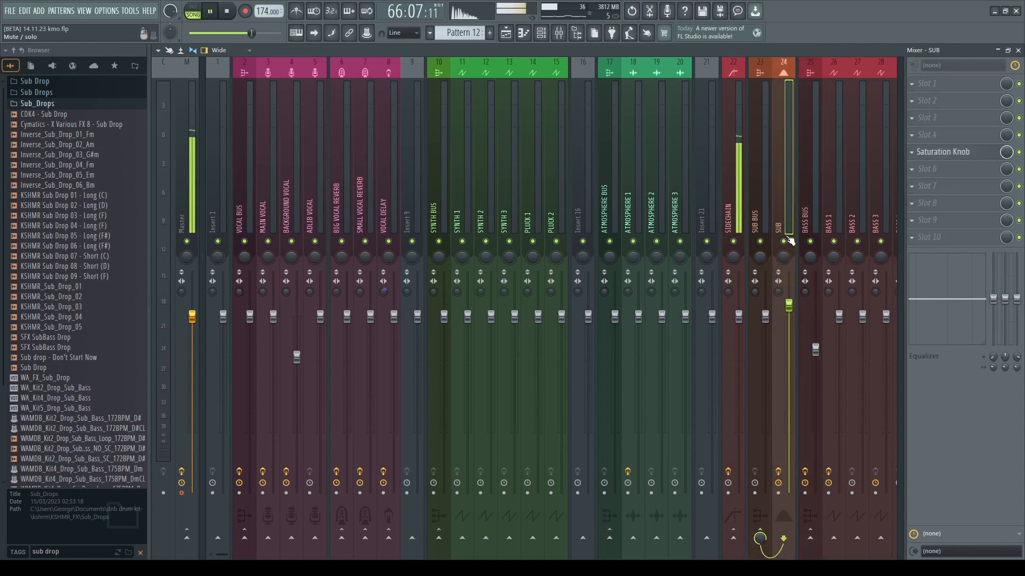
{"action": "key", "text": "space"}
- Open Youlean Loudness Meter 2 on the Master track to check the loudness, then close it
{"action": "left_click_drag", "start_coordinate": [788, 218], "coordinate": [190, 211]}
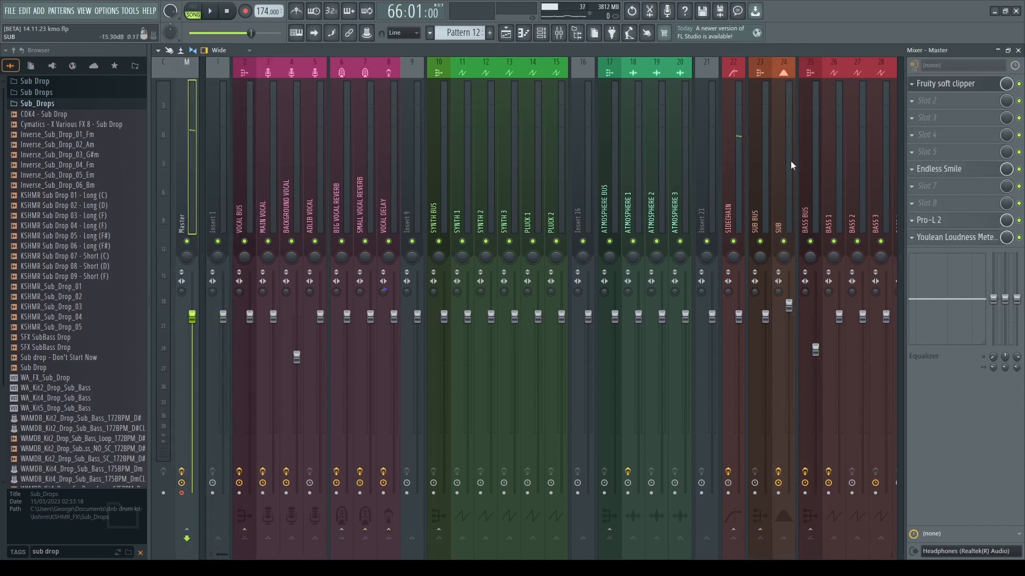
{"action": "left_click", "coordinate": [942, 240]}
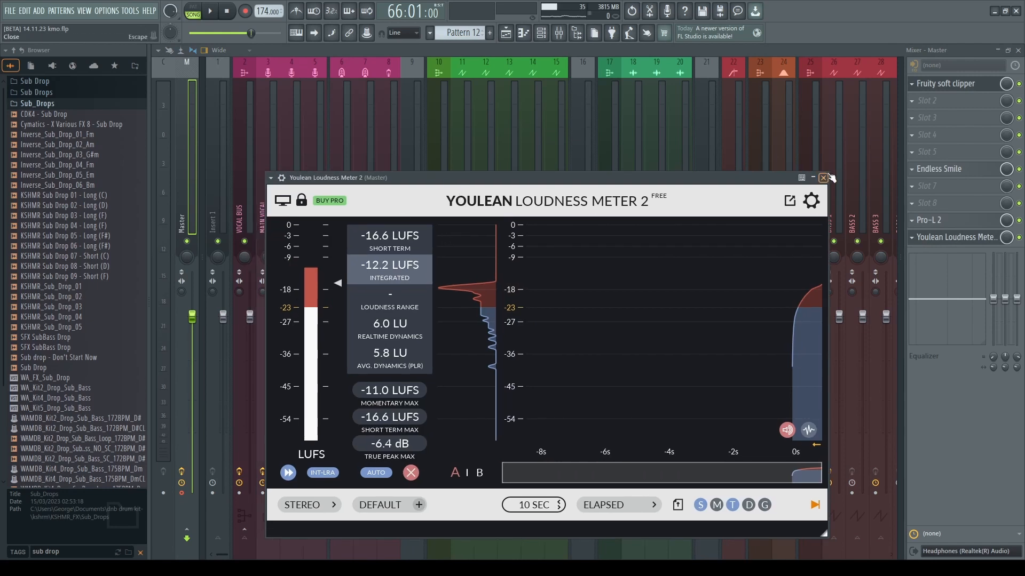
{"action": "left_click", "coordinate": [823, 178]}
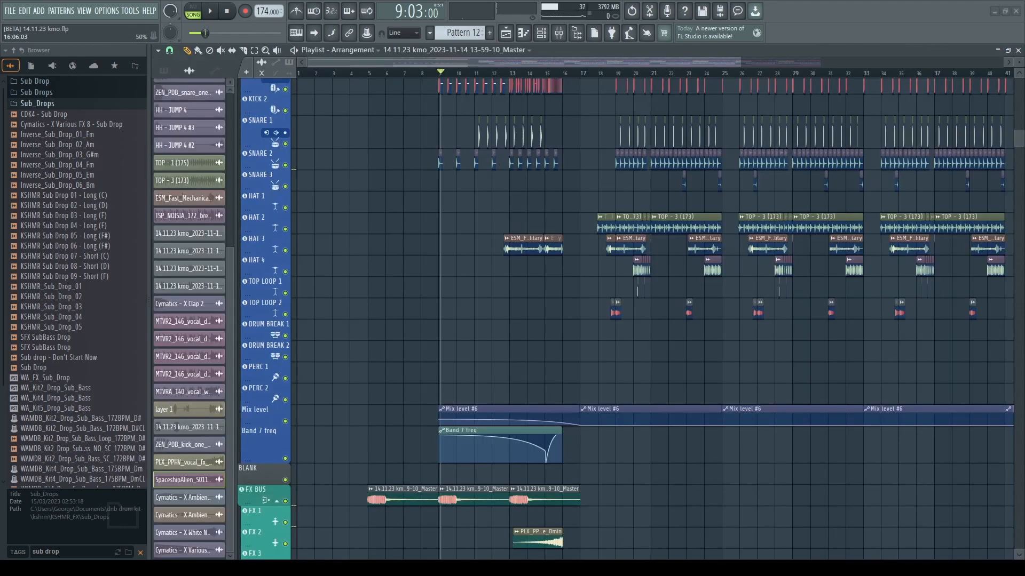
- Set the playhead to 9:01, review the arrangement from the vocal to the drum tracks, and start playback of the build-up
{"action": "scroll", "coordinate": [523, 294], "scroll_direction": "down", "scroll_amount": 2, "text": "ctrl"}
{"action": "scroll", "coordinate": [397, 301], "scroll_direction": "up", "scroll_amount": 10}
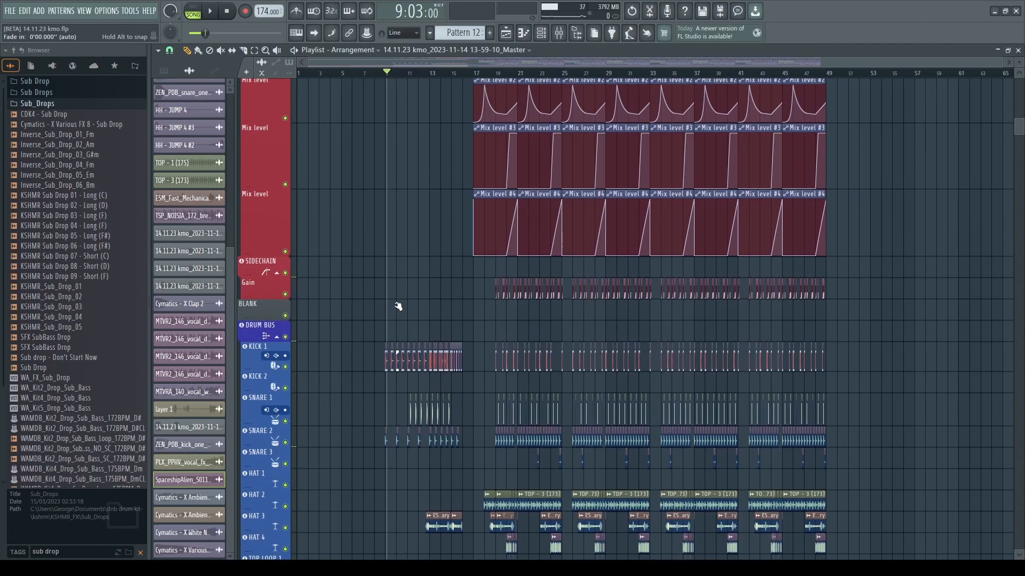
{"action": "scroll", "coordinate": [397, 299], "scroll_direction": "up", "scroll_amount": 2}
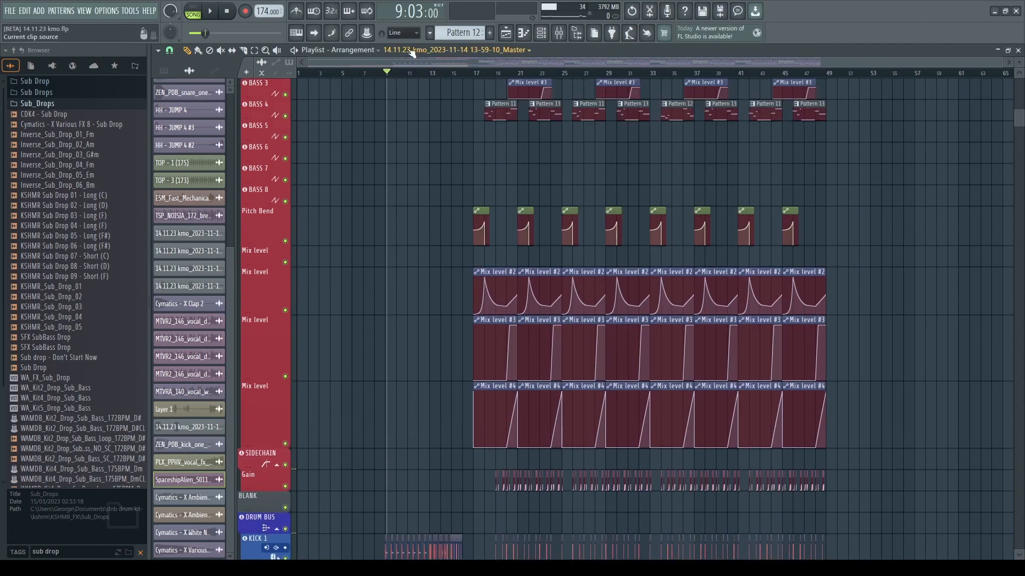
{"action": "left_click", "coordinate": [387, 73]}
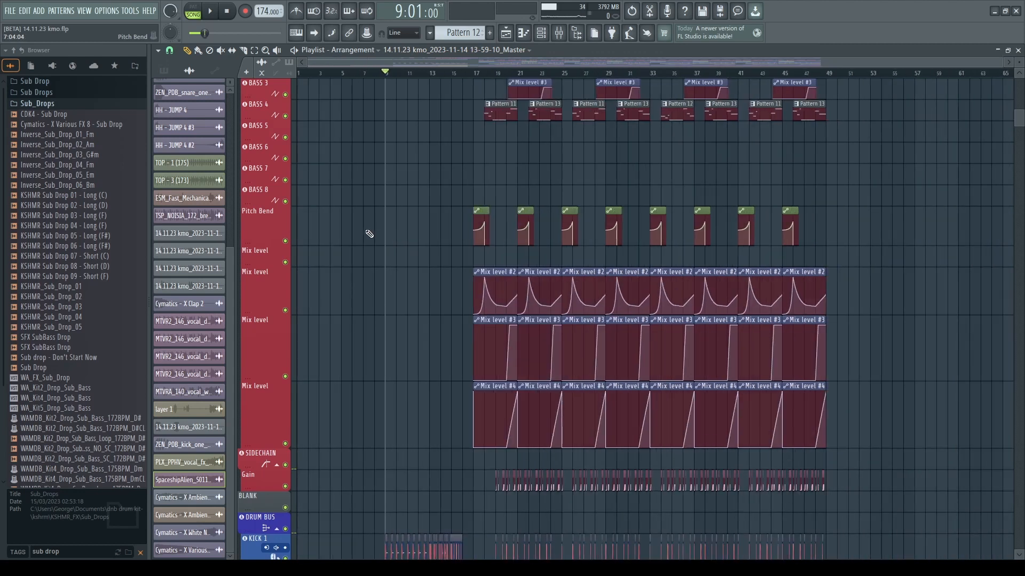
{"action": "scroll", "coordinate": [384, 242], "scroll_direction": "up", "scroll_amount": 10}
{"action": "scroll", "coordinate": [555, 263], "scroll_direction": "up", "scroll_amount": 11}
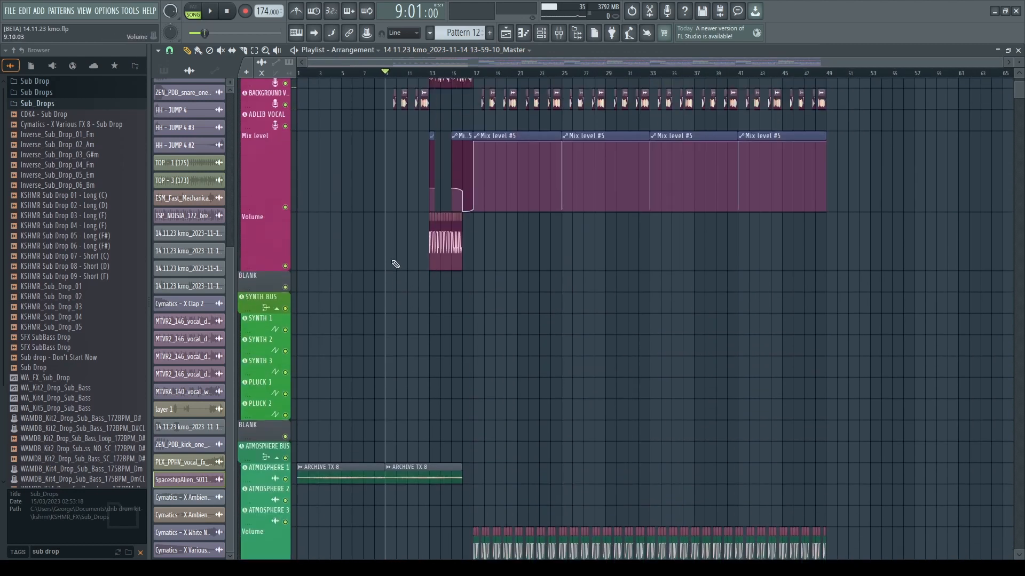
{"action": "scroll", "coordinate": [667, 243], "scroll_direction": "down", "scroll_amount": 8}
{"action": "scroll", "coordinate": [668, 243], "scroll_direction": "down", "scroll_amount": 20}
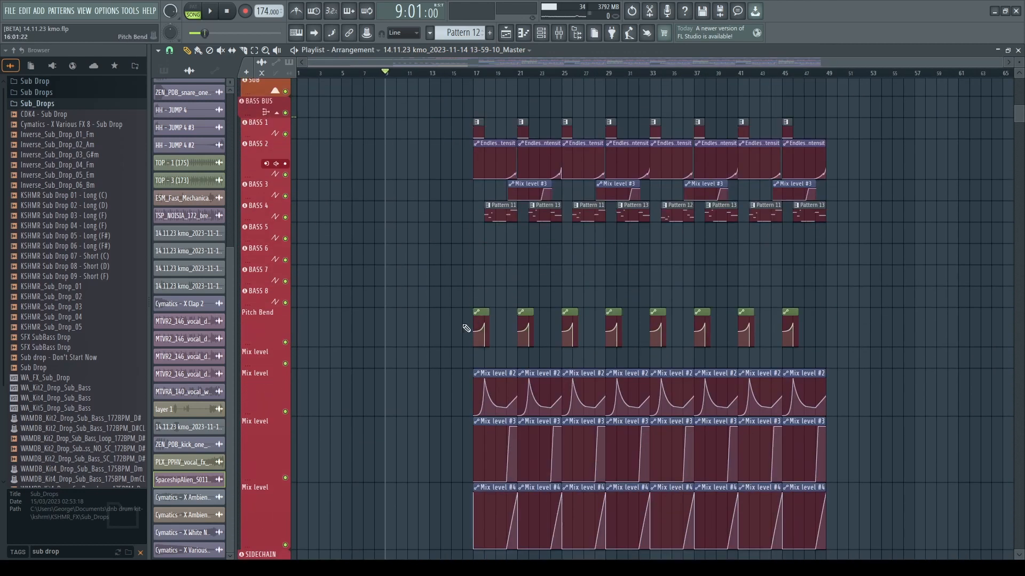
{"action": "scroll", "coordinate": [425, 165], "scroll_direction": "up", "scroll_amount": 3}
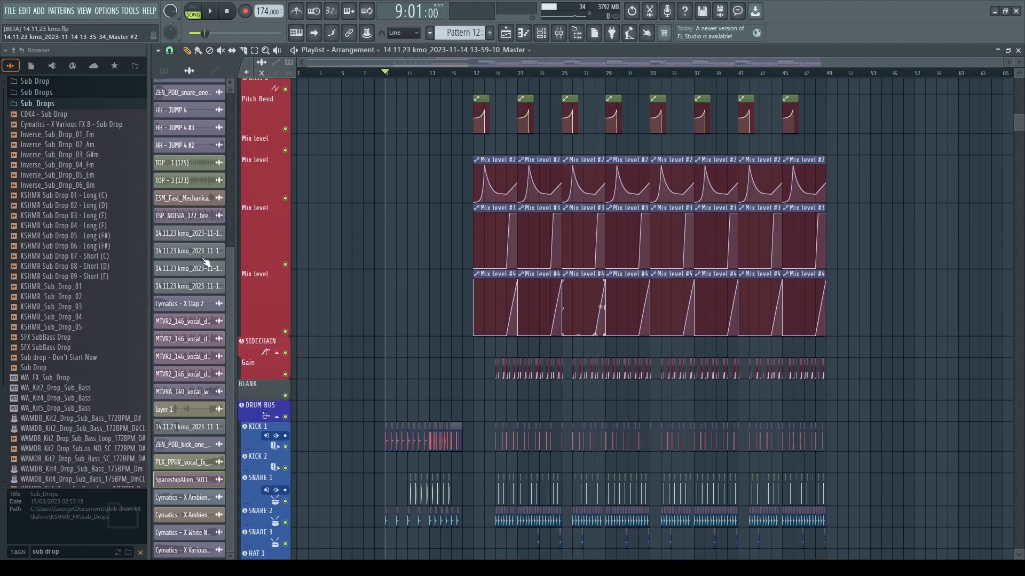
{"action": "key", "text": "space"}
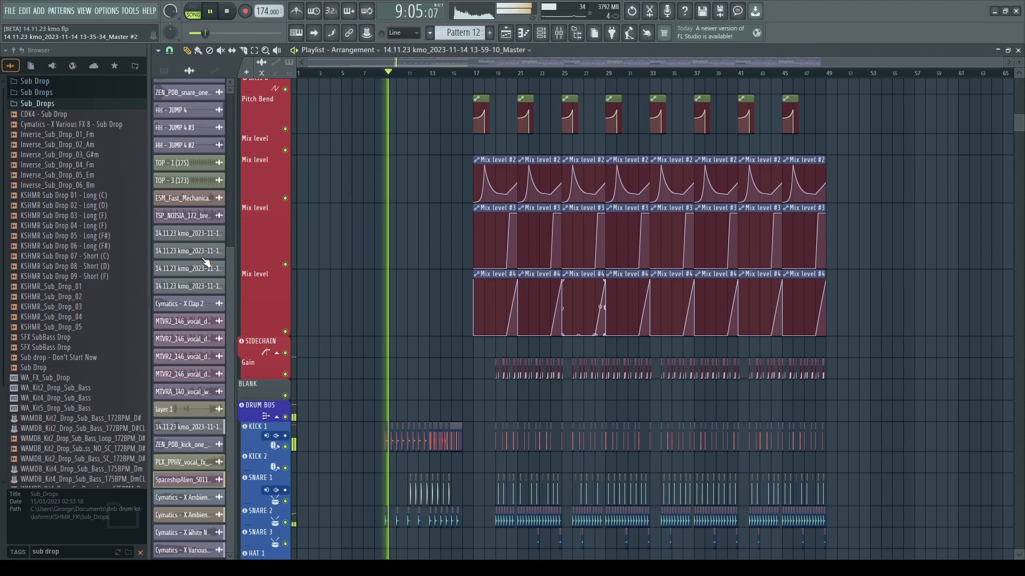